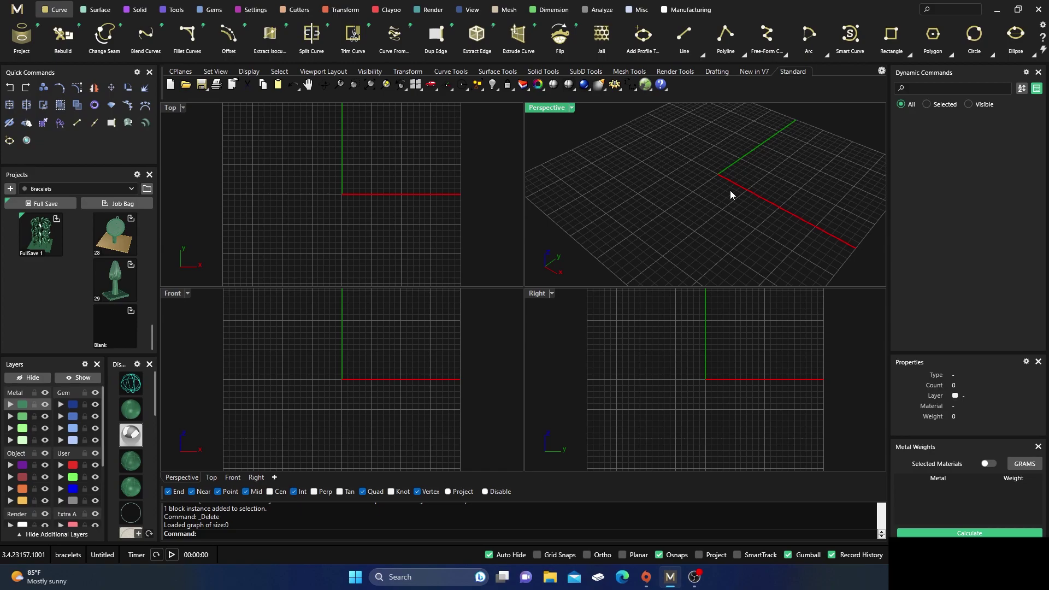
Draw a circle about 16.4 mm in diameter on the Creation layer, to the right of the origin in the Top view.
click(975, 40)
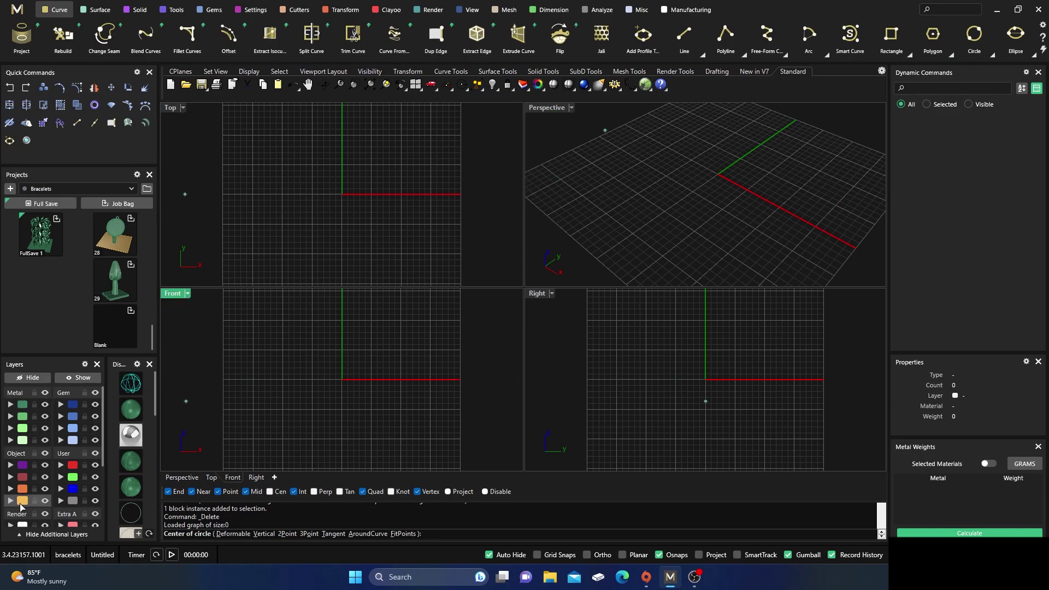
click(391, 183)
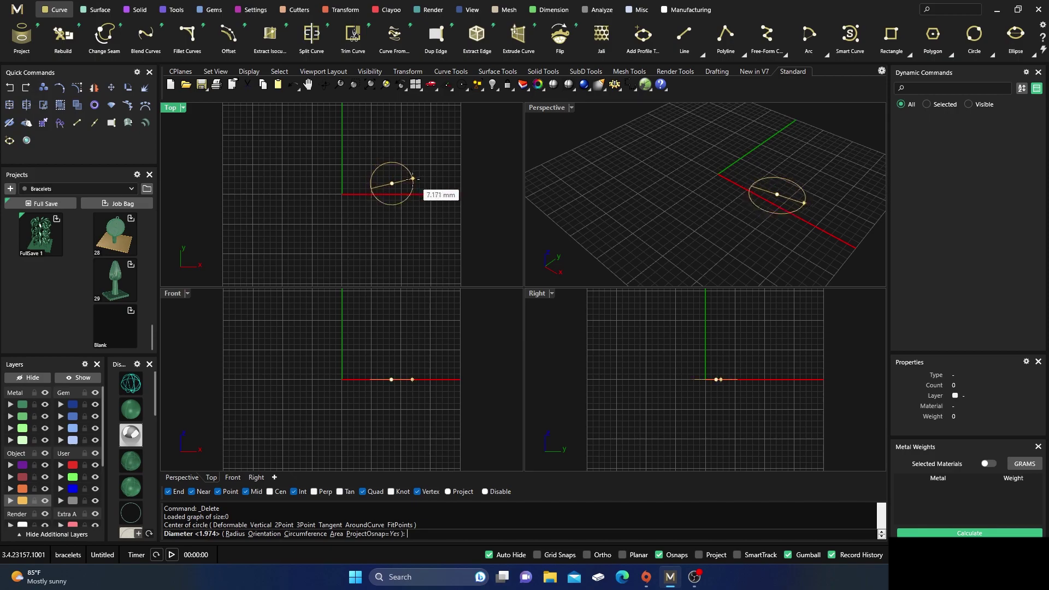
click(440, 169)
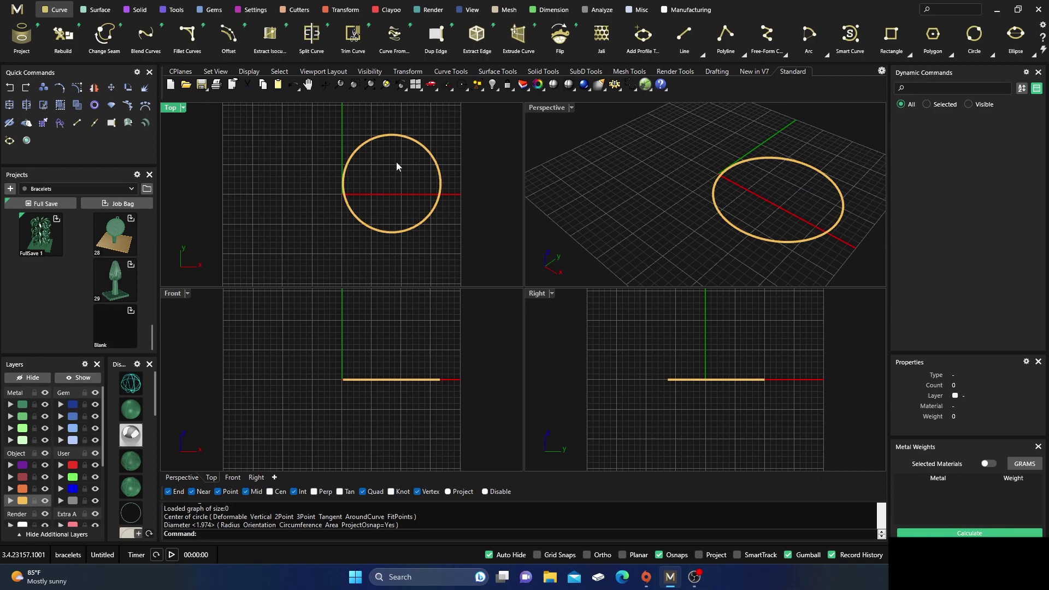
Draw a second circle about 20.2 mm in diameter to the left of the first one in the Top view.
right_drag(411, 171, 400, 206)
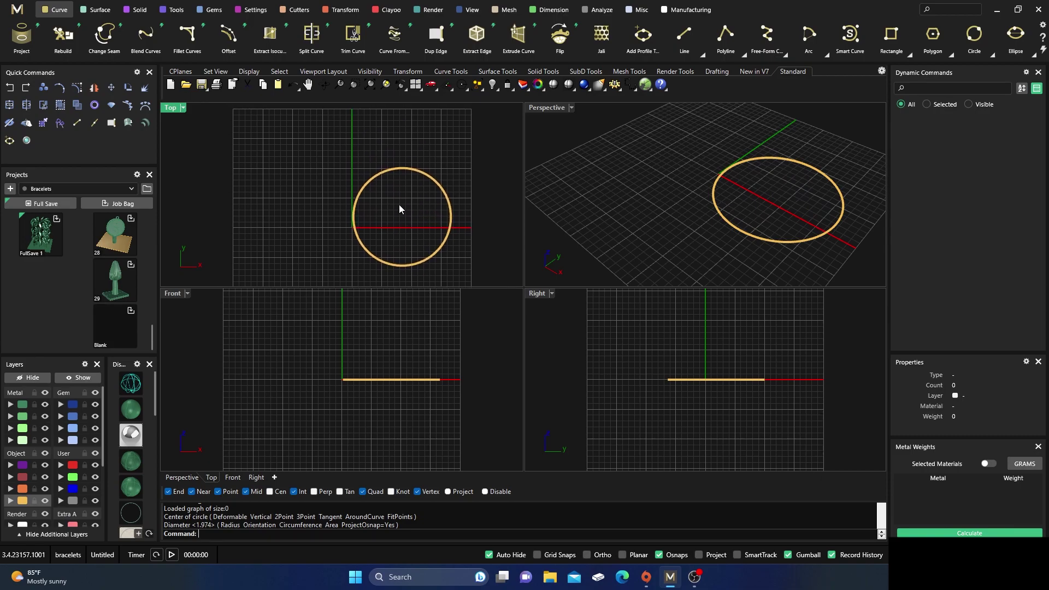
scroll(332, 162, down, 2)
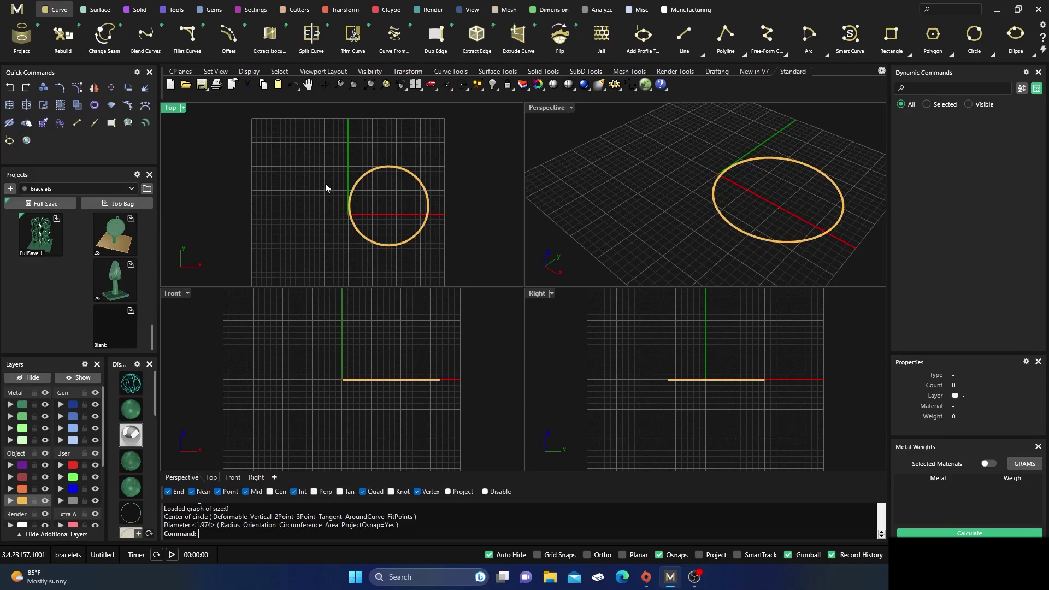
right_click(291, 191)
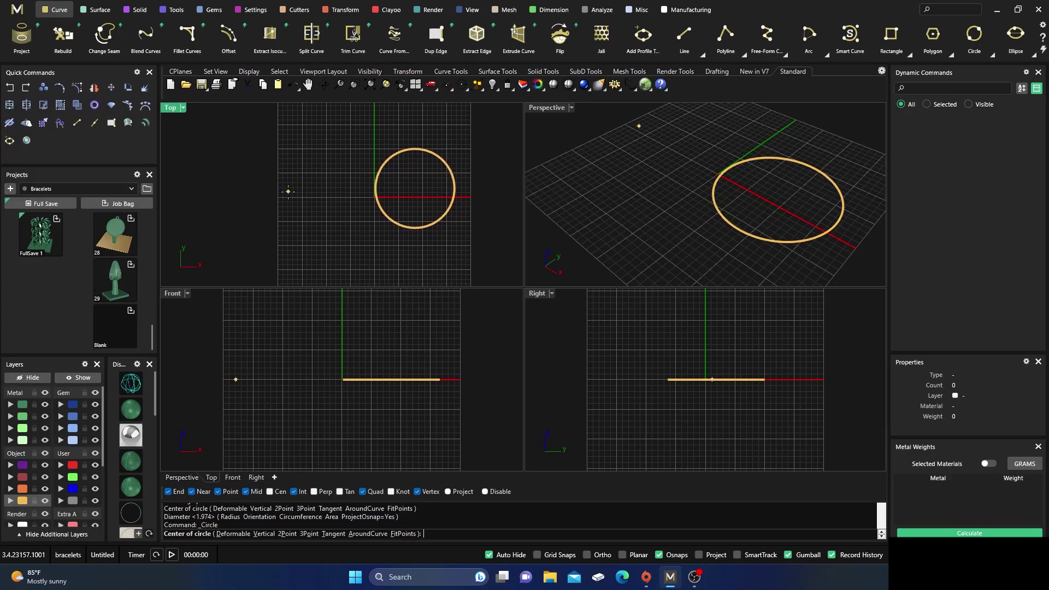
click(288, 191)
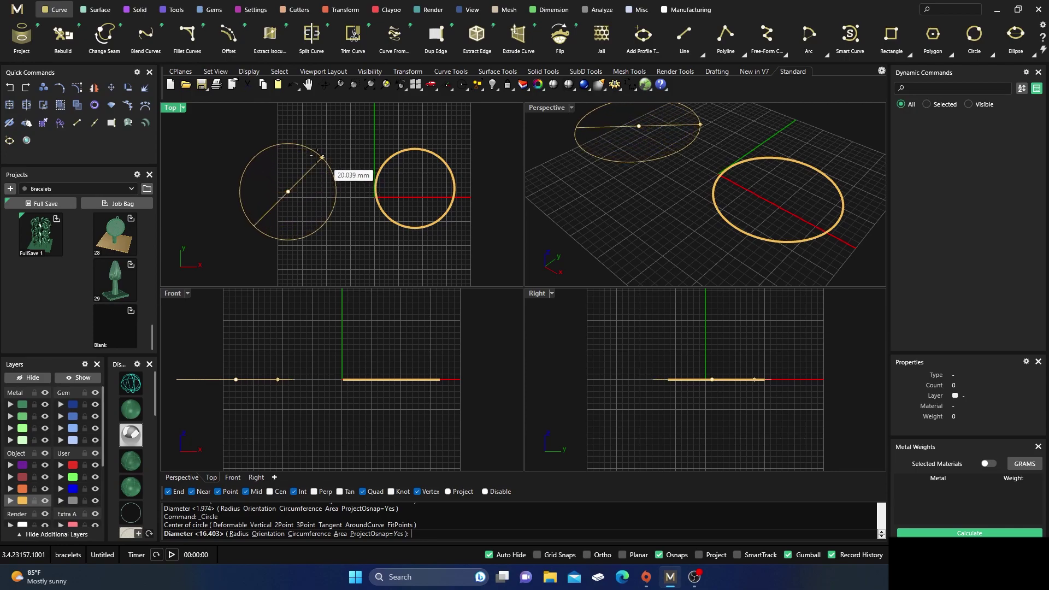
click(337, 191)
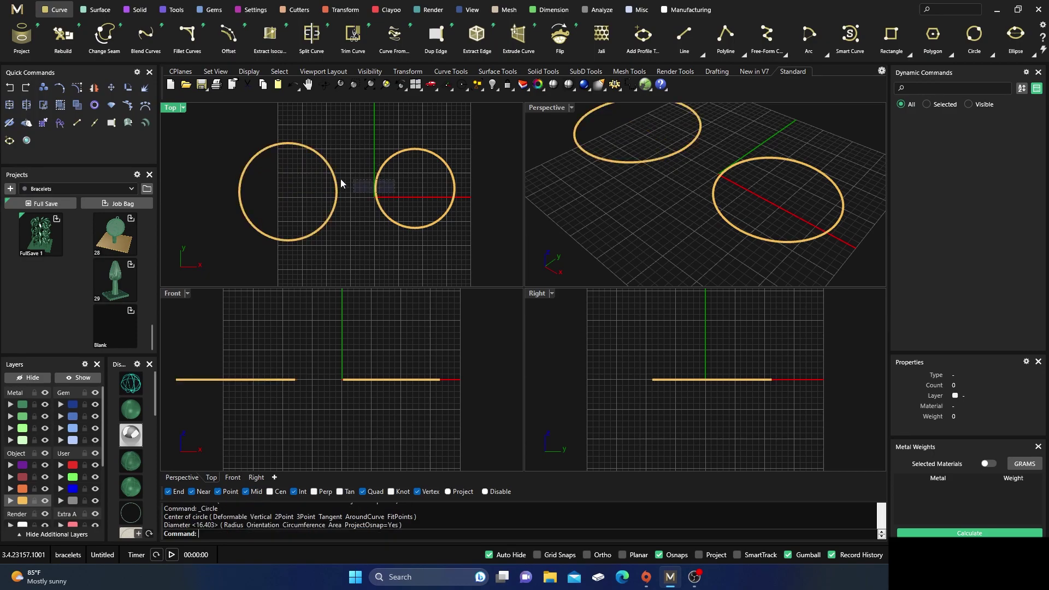
Turn on the control points of both circles and delete the three lower points on their facing sides.
key(ctrl+a)
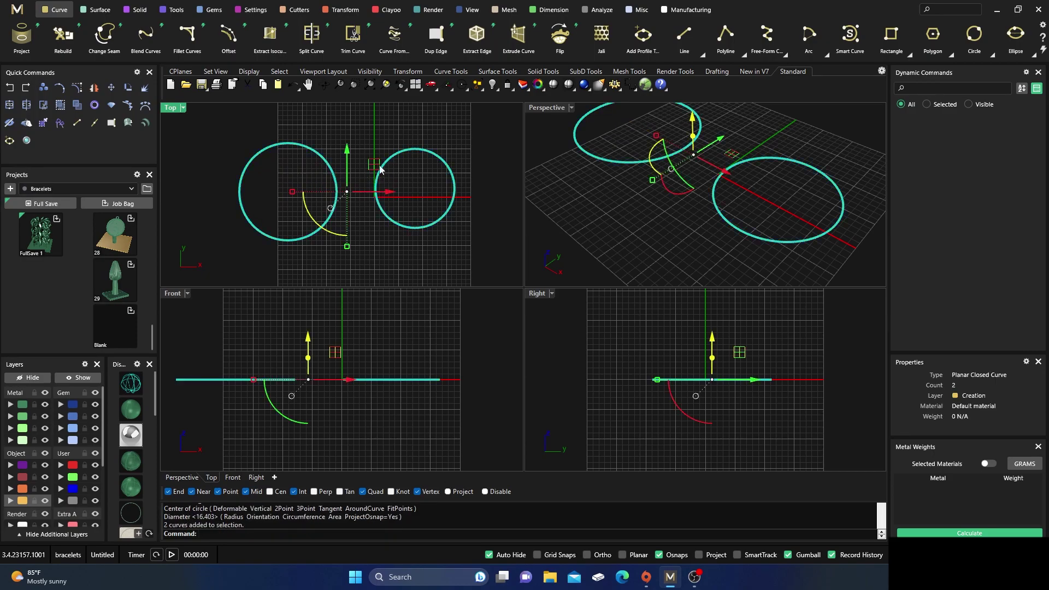
click(77, 87)
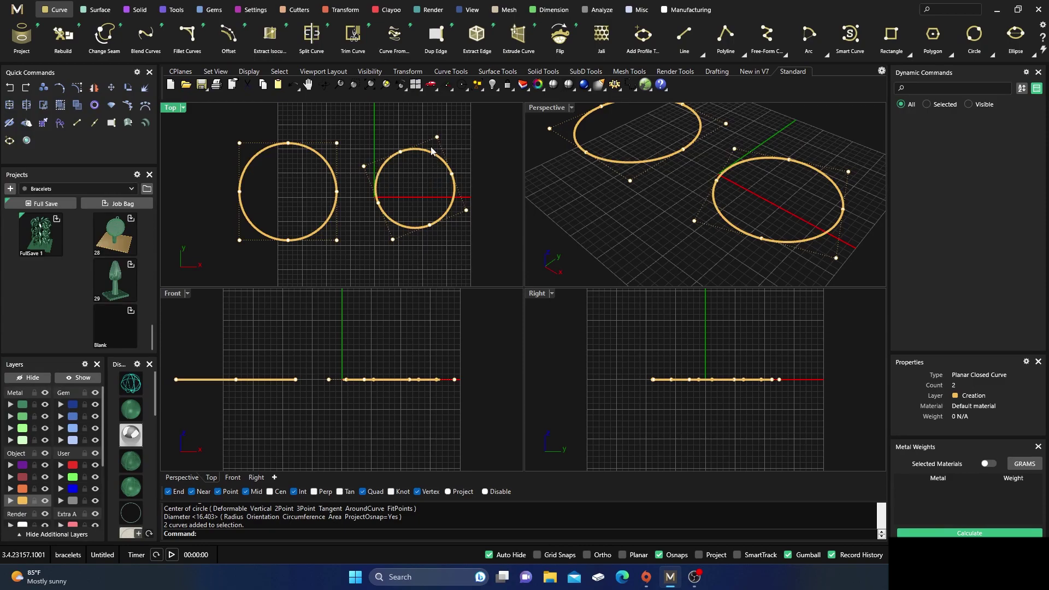
right_drag(421, 173, 428, 182)
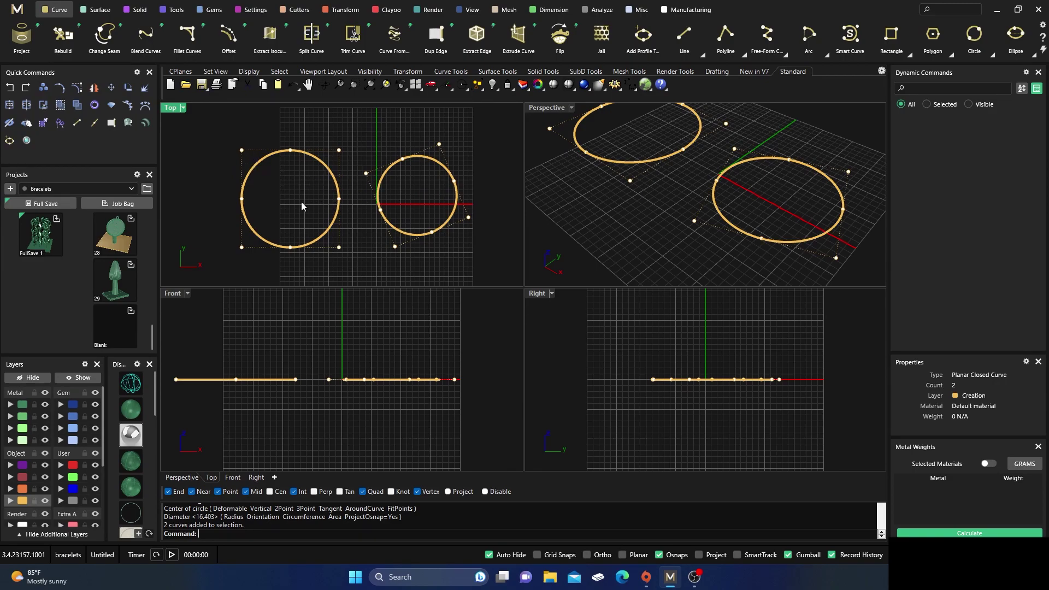
right_drag(367, 196, 417, 185)
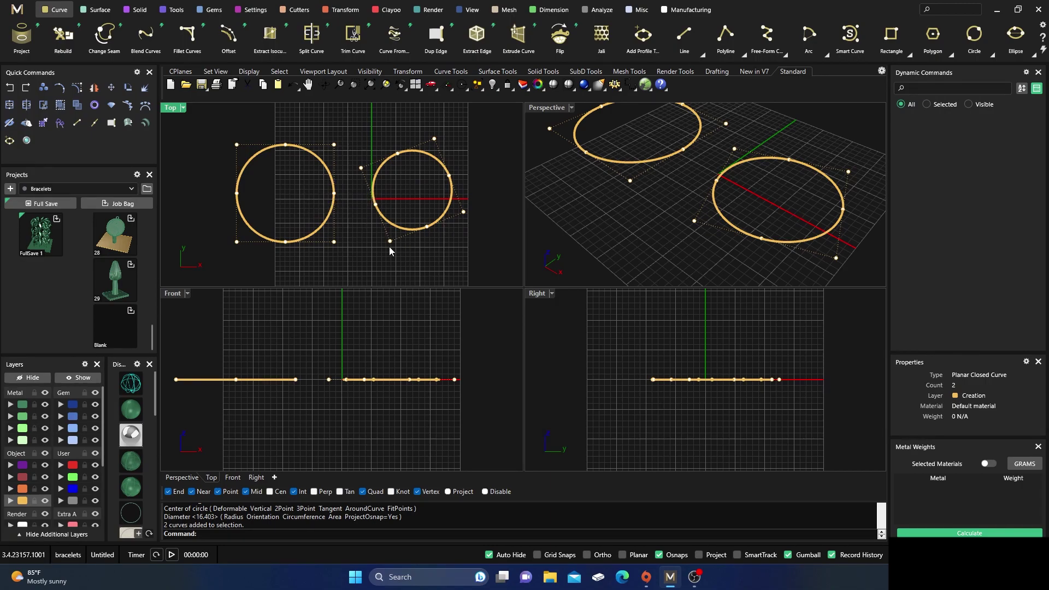
drag(403, 254, 303, 196)
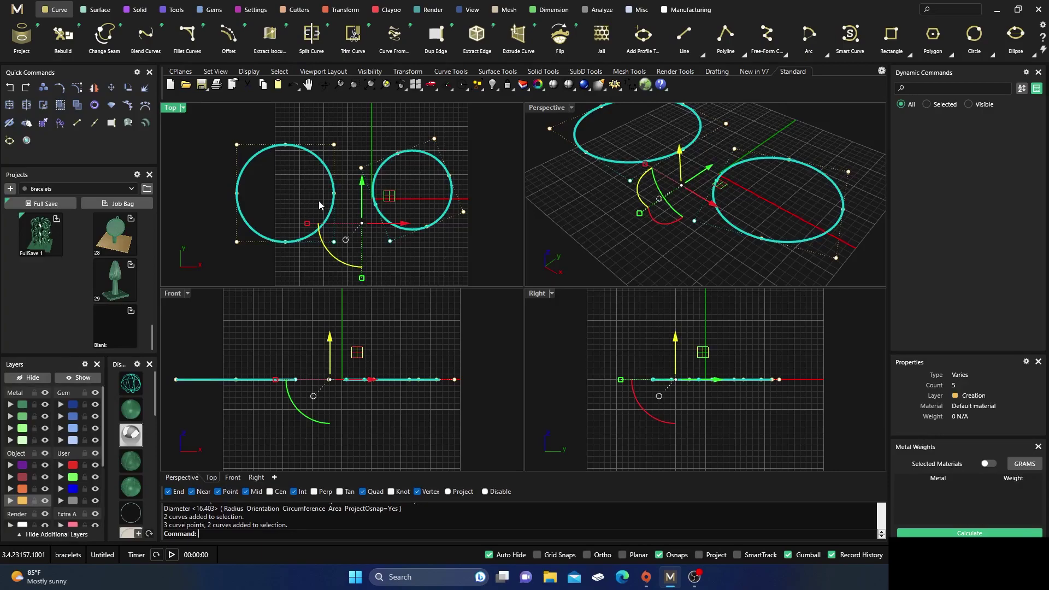
key(Delete)
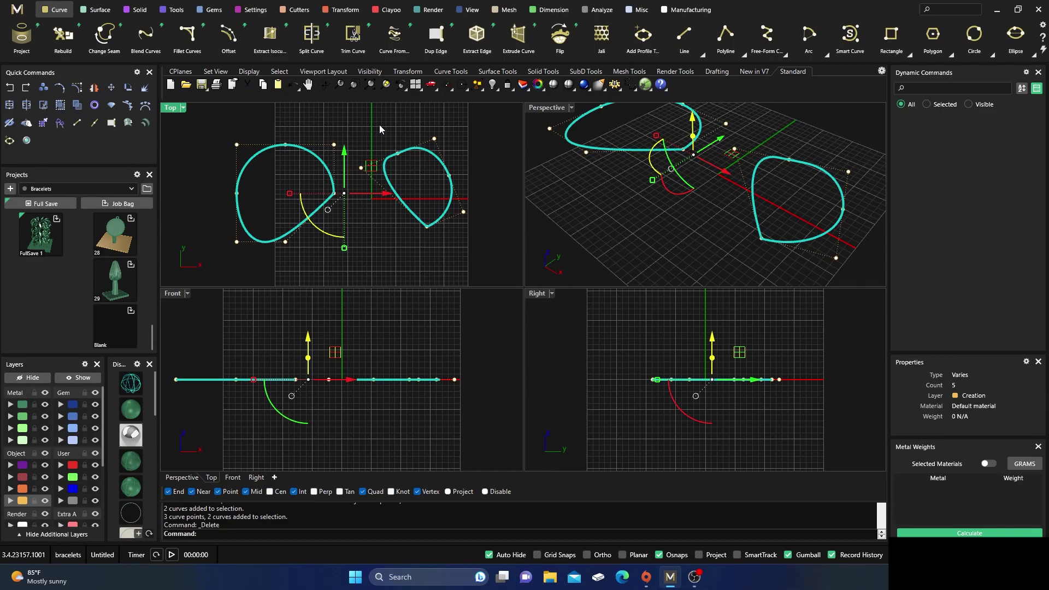
Delete both distorted curves to empty the scene.
key(Escape)
drag(234, 149, 476, 267)
key(Delete)
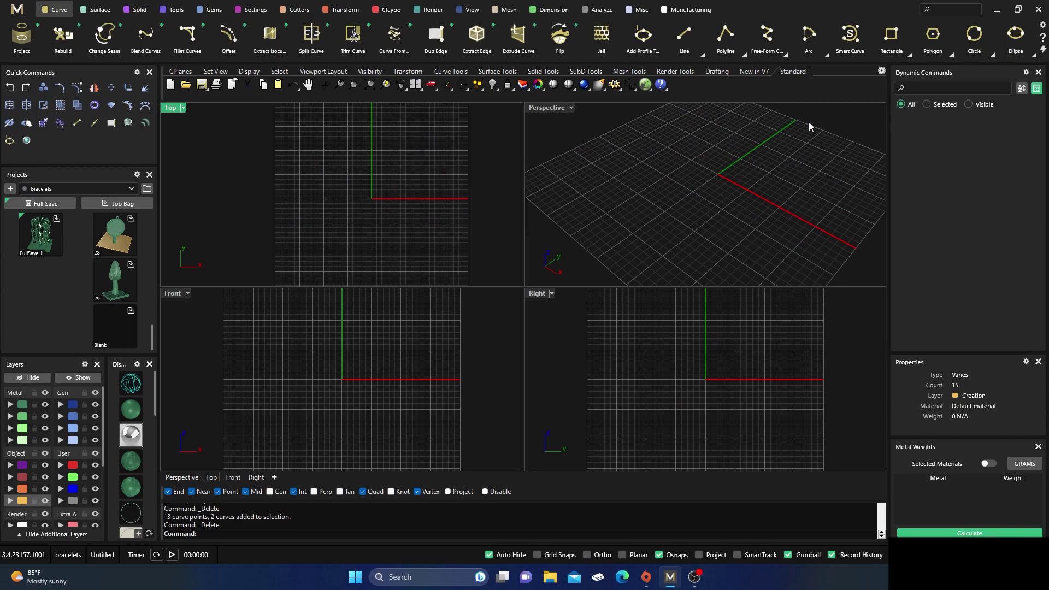
Draw a standard circle about 20.4 mm in diameter, centred just right of the origin in the Top view.
click(974, 35)
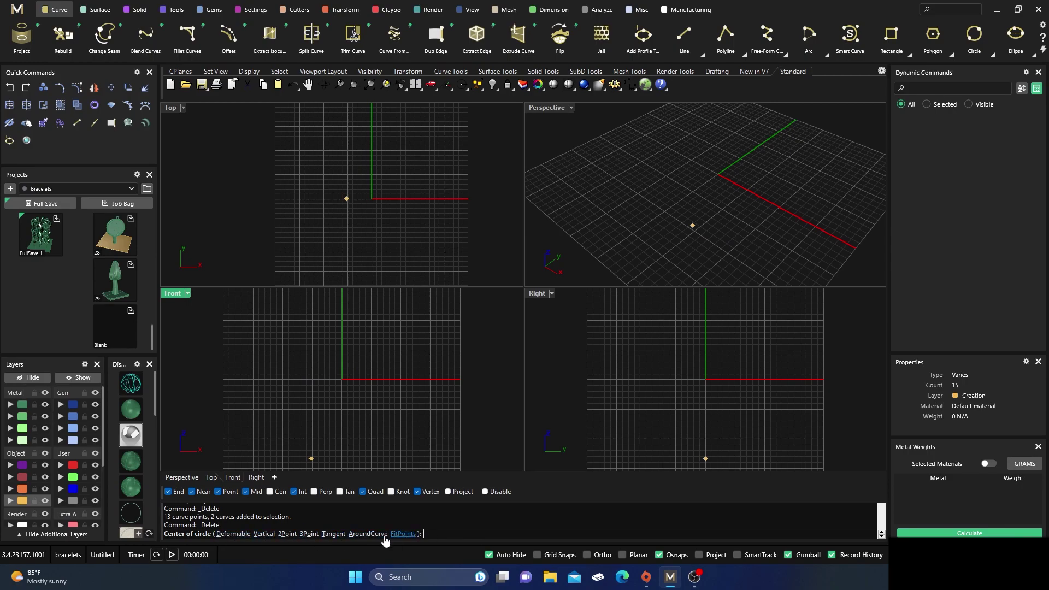
click(396, 197)
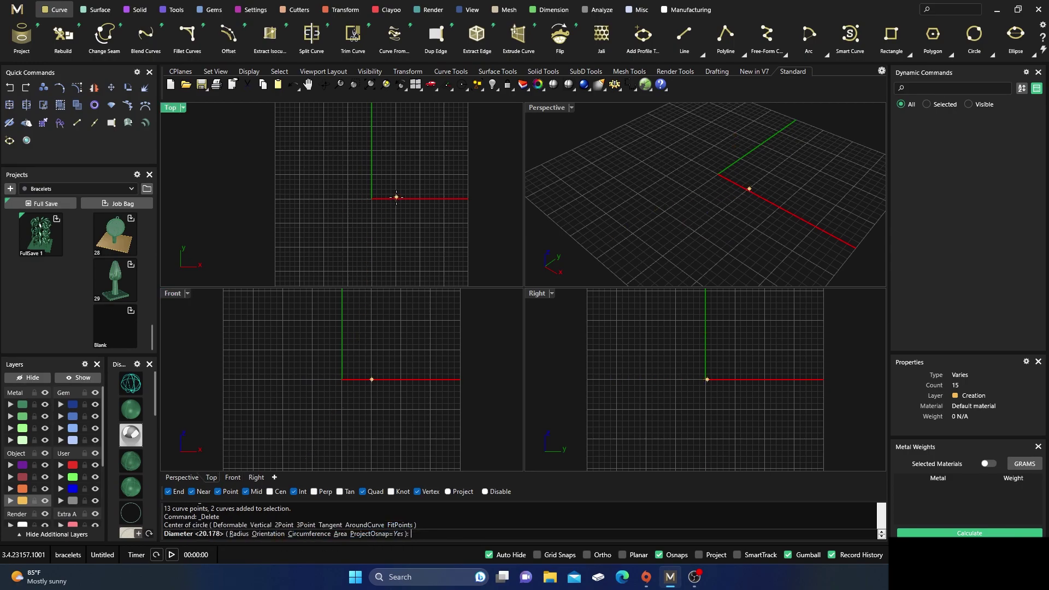
click(445, 198)
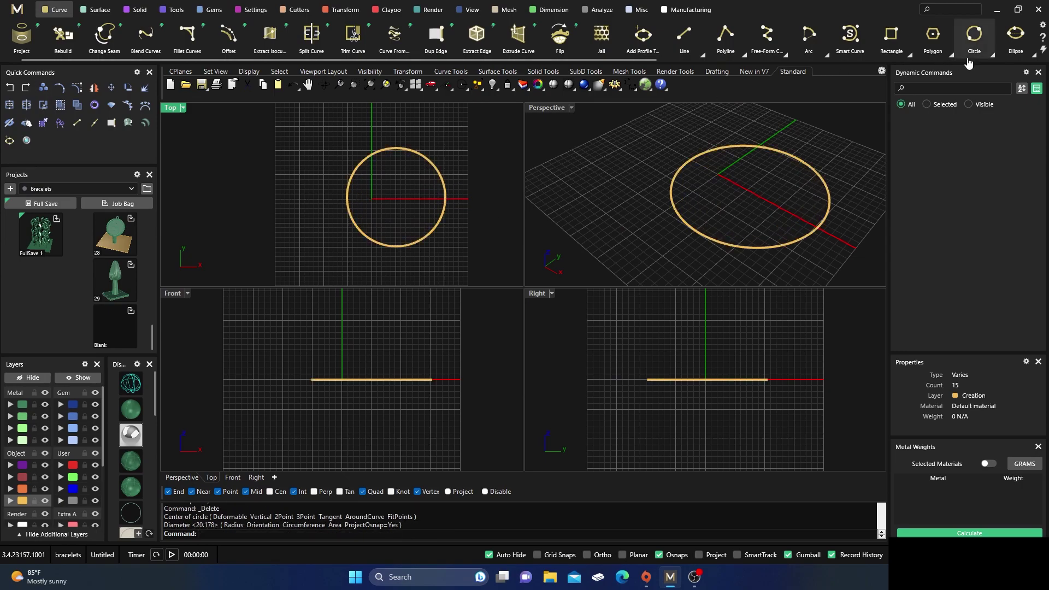
Draw a deformable circle with a point count of 5 to the left of the standard circle in the Top view.
right_click(228, 460)
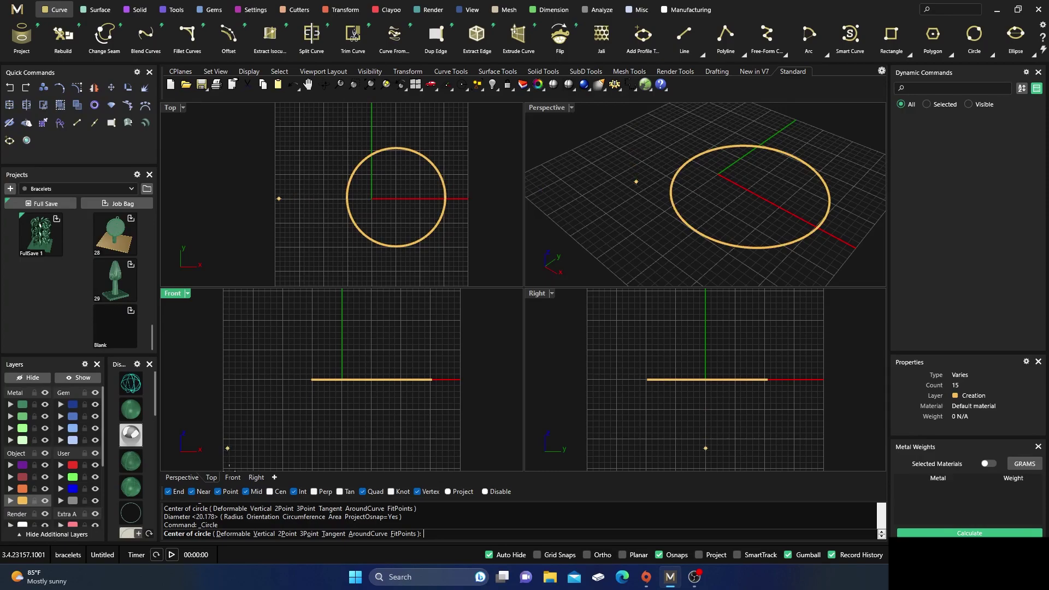
click(235, 534)
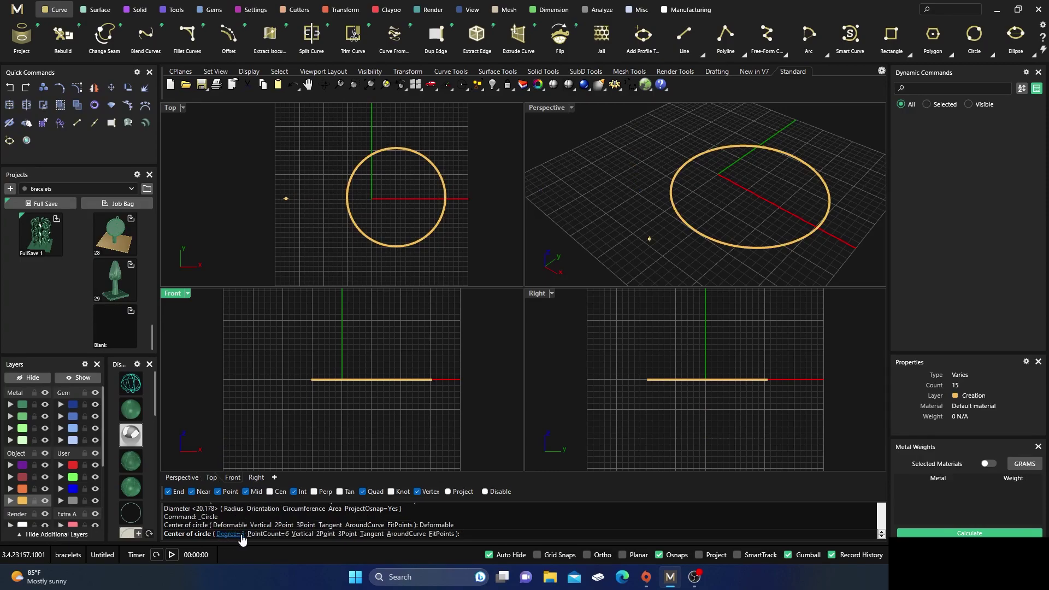
click(269, 534)
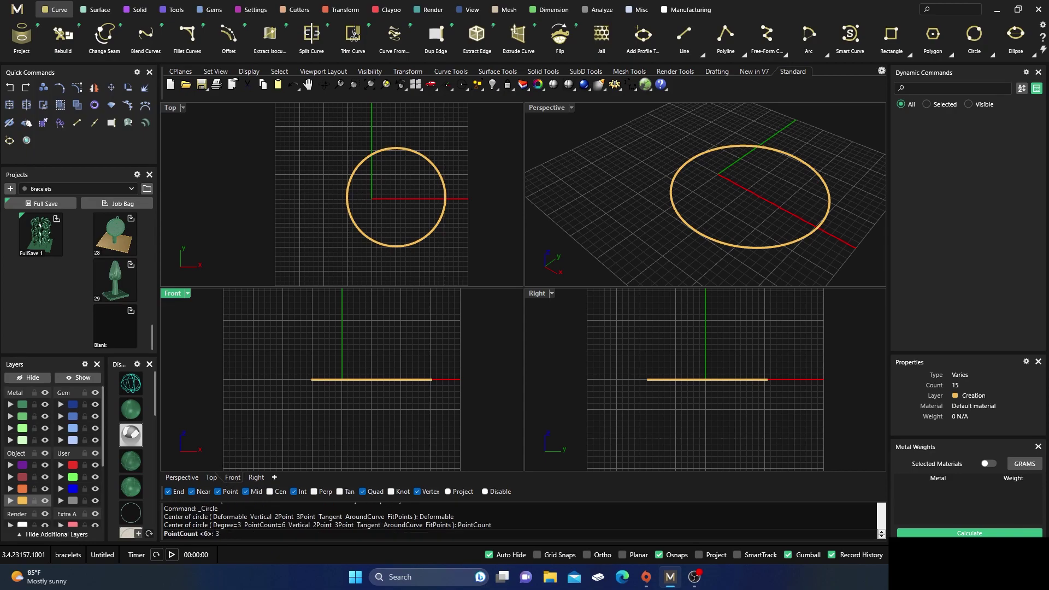
key(Return)
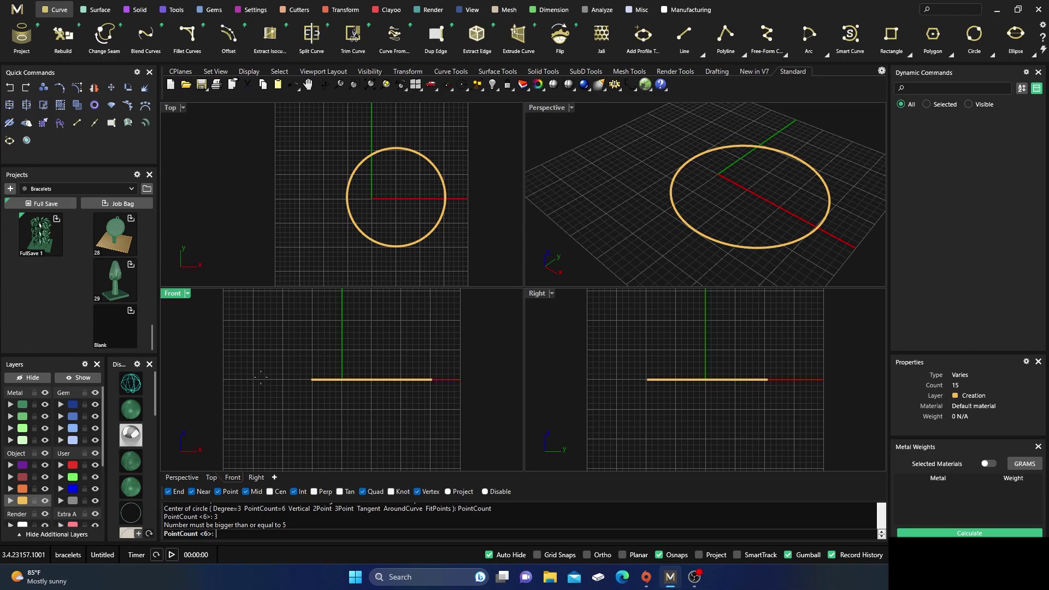
text(4)
key(Return)
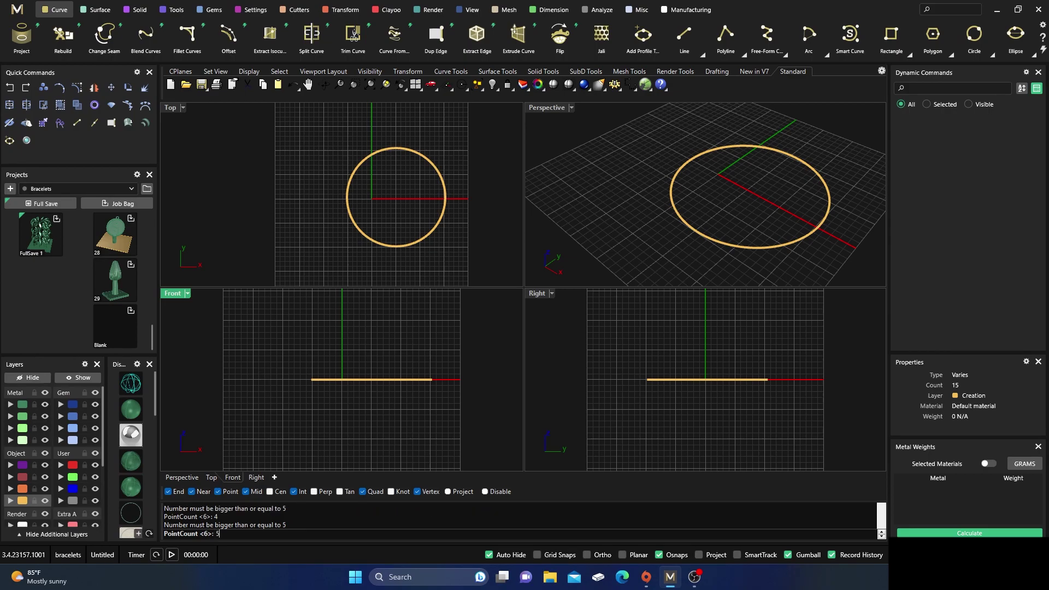
key(Return)
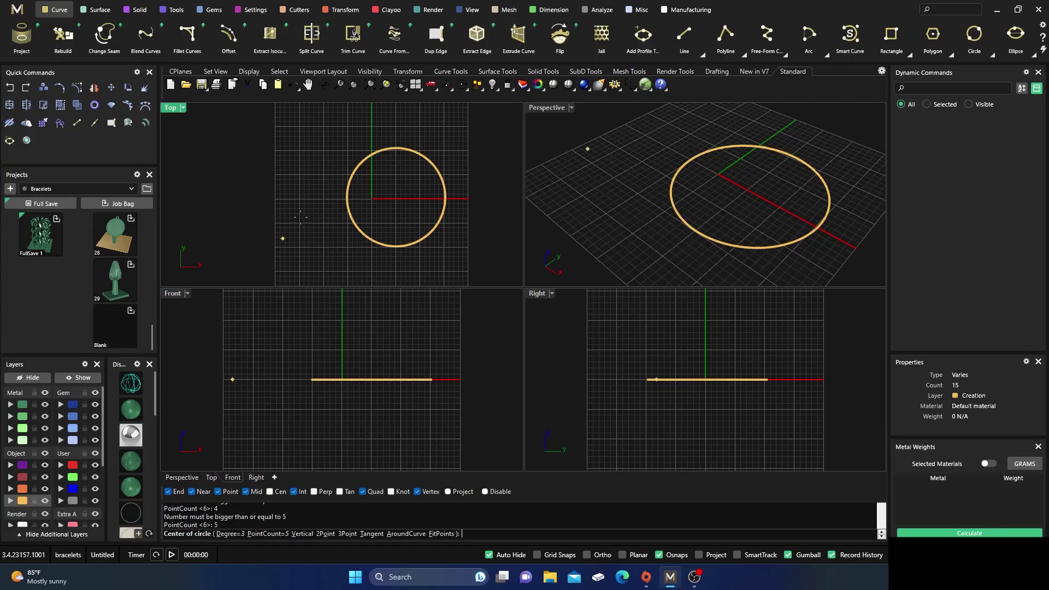
click(240, 195)
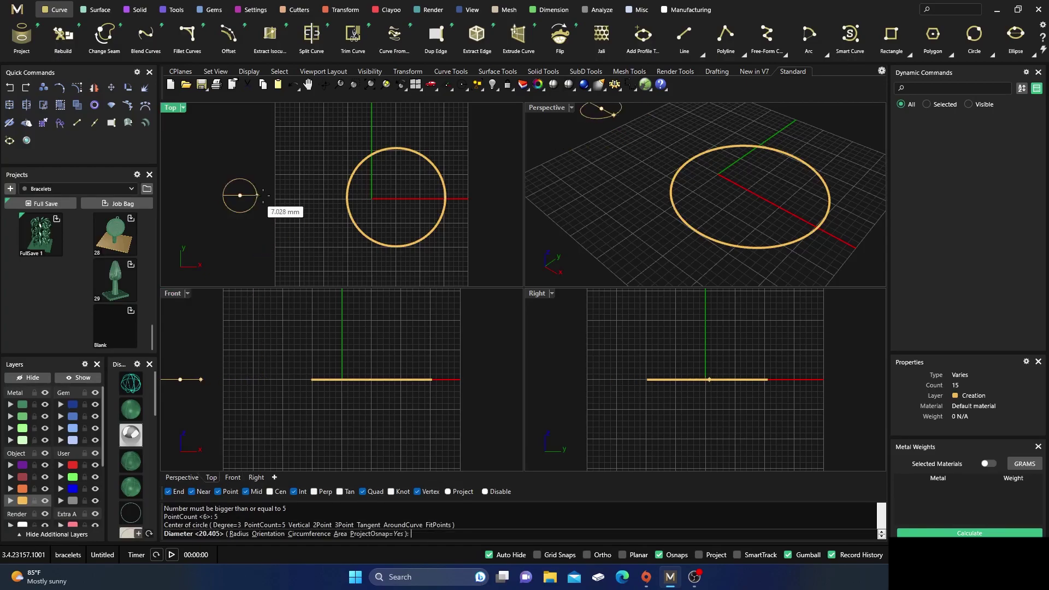
click(280, 191)
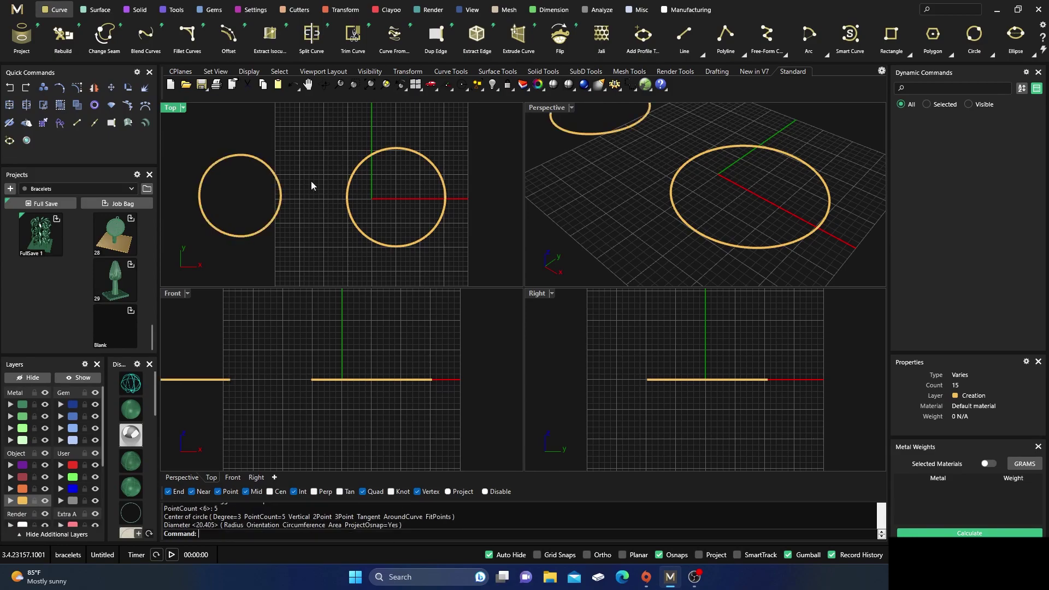
Turn on the control points of the standard circle and the deformable circle.
scroll(377, 202, down, 1)
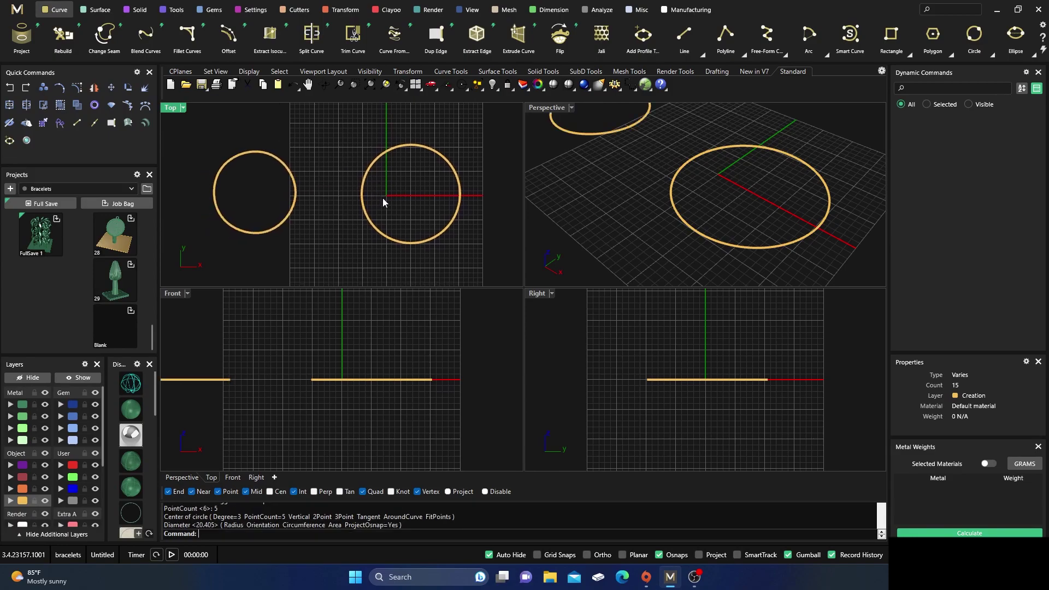
scroll(382, 198, down, 2)
right_drag(361, 216, 359, 230)
drag(374, 204, 287, 198)
click(82, 92)
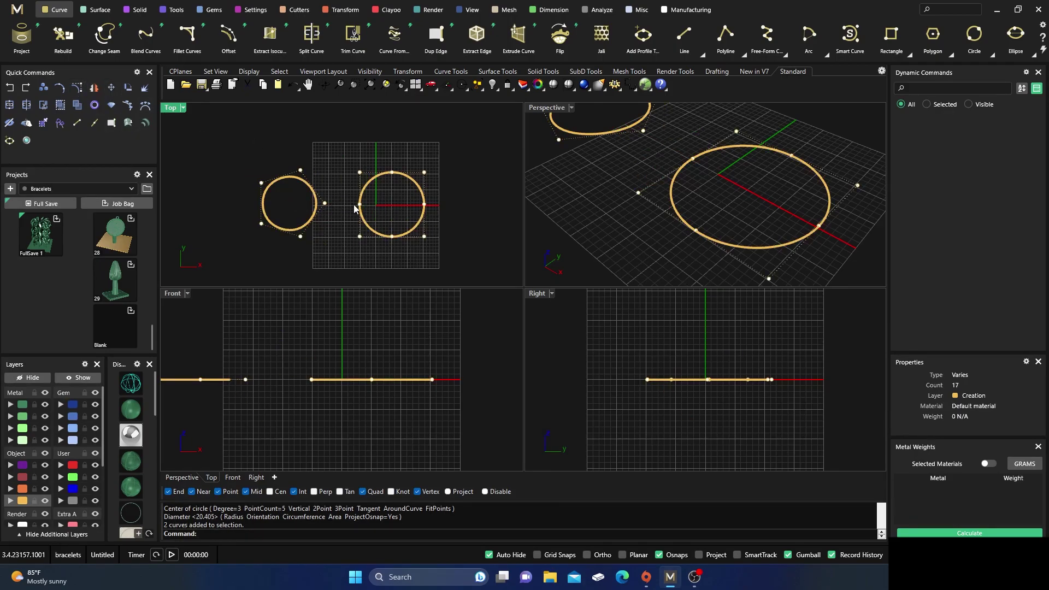
Rotate the deformable circle in the Top view until one of its control points sits at its top centre.
click(307, 185)
drag(264, 244, 276, 247)
click(342, 146)
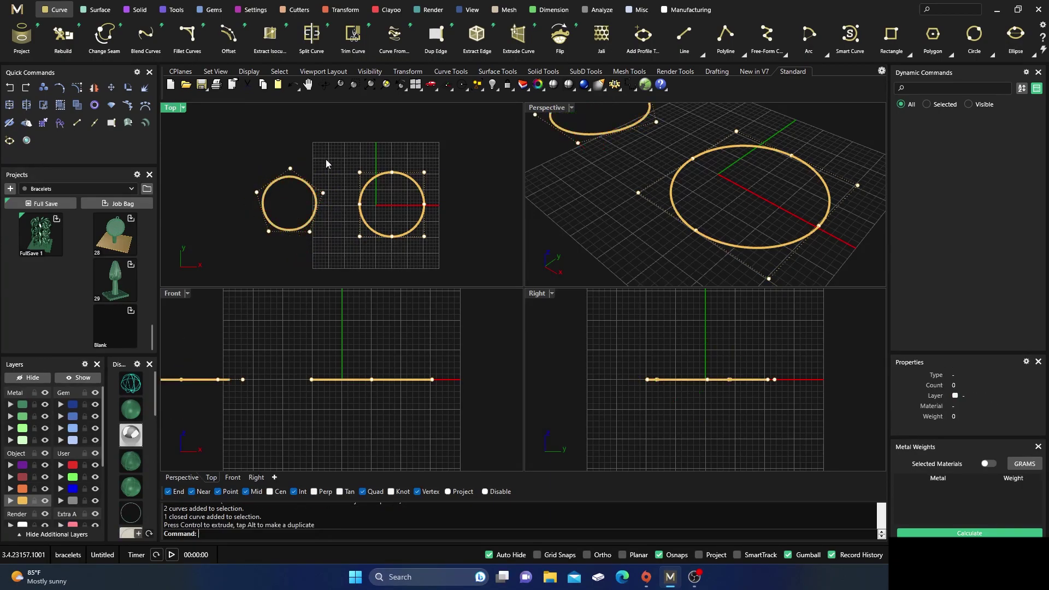
Move the standard circle's top control point straight up to form a pointed teardrop.
scroll(382, 199, up, 2)
scroll(382, 201, down, 2)
right_drag(384, 204, 387, 220)
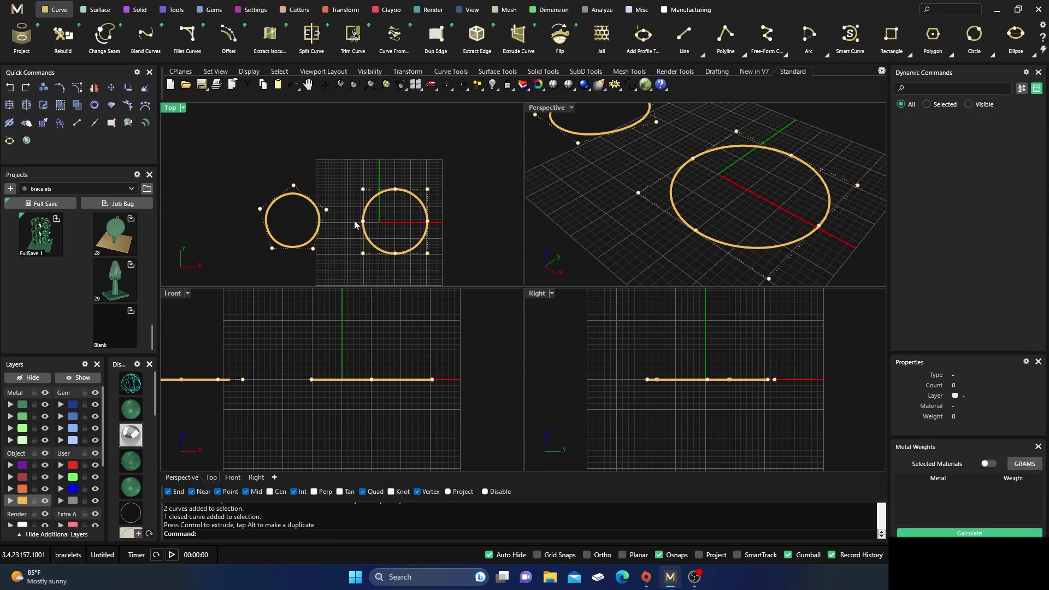
click(395, 189)
right_drag(403, 213, 385, 238)
drag(378, 193, 377, 143)
click(304, 156)
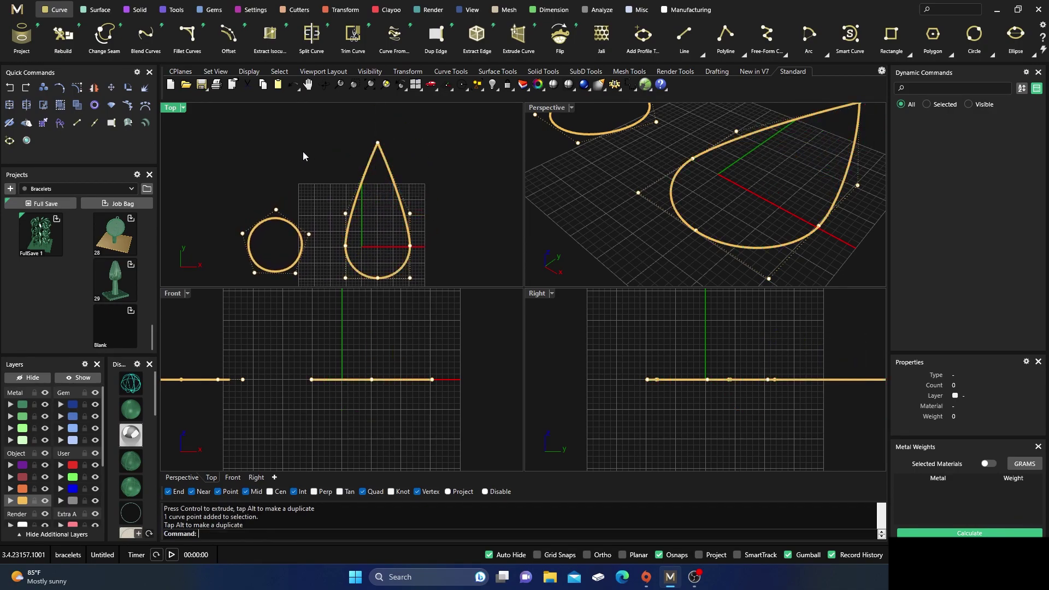
Move the teardrop's upper-right control point outward and slightly up to bulge that side.
click(409, 213)
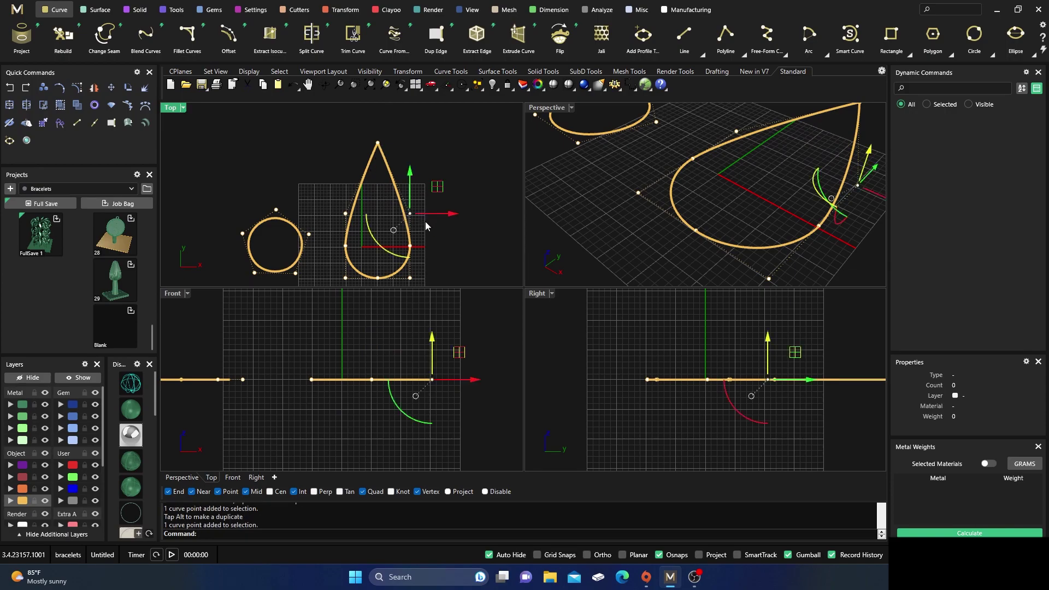
drag(410, 213, 433, 200)
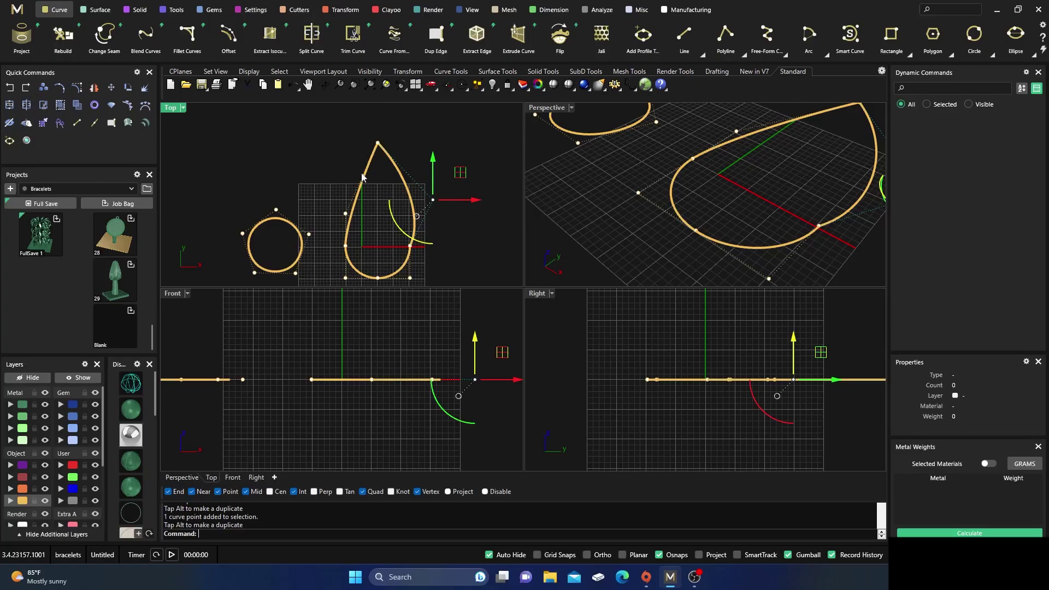
click(333, 137)
Move the deformable circle's top control point upward and its upper-left control point outward to reshape it smoothly.
right_drag(377, 218, 407, 205)
drag(300, 189, 324, 229)
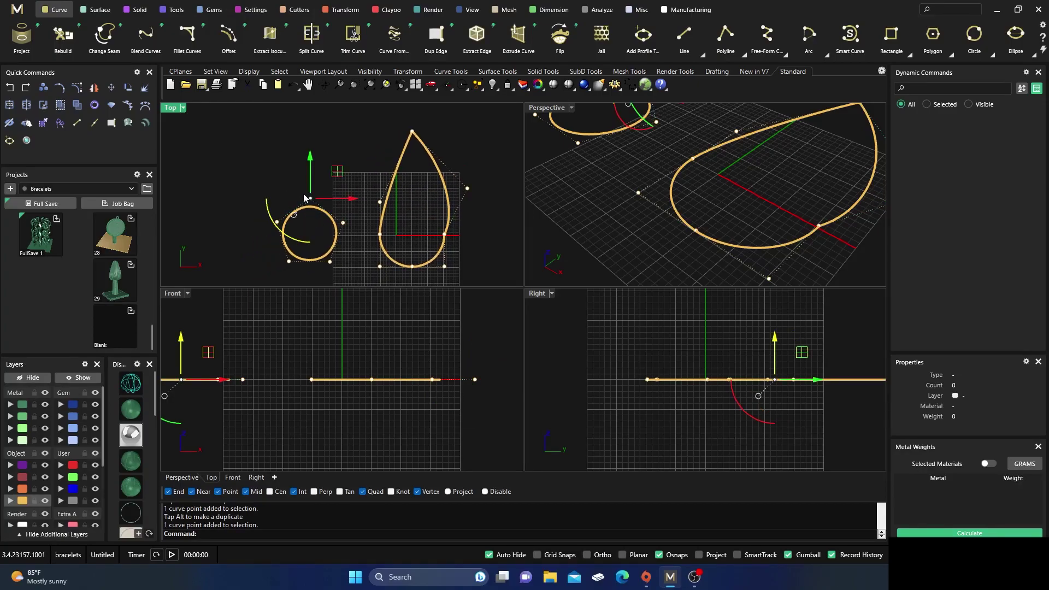
right_drag(313, 232, 323, 240)
drag(320, 192, 315, 147)
click(242, 195)
mouse_move(269, 226)
mouse_down()
mouse_move(313, 244)
mouse_move(306, 230)
mouse_move(284, 230)
mouse_up()
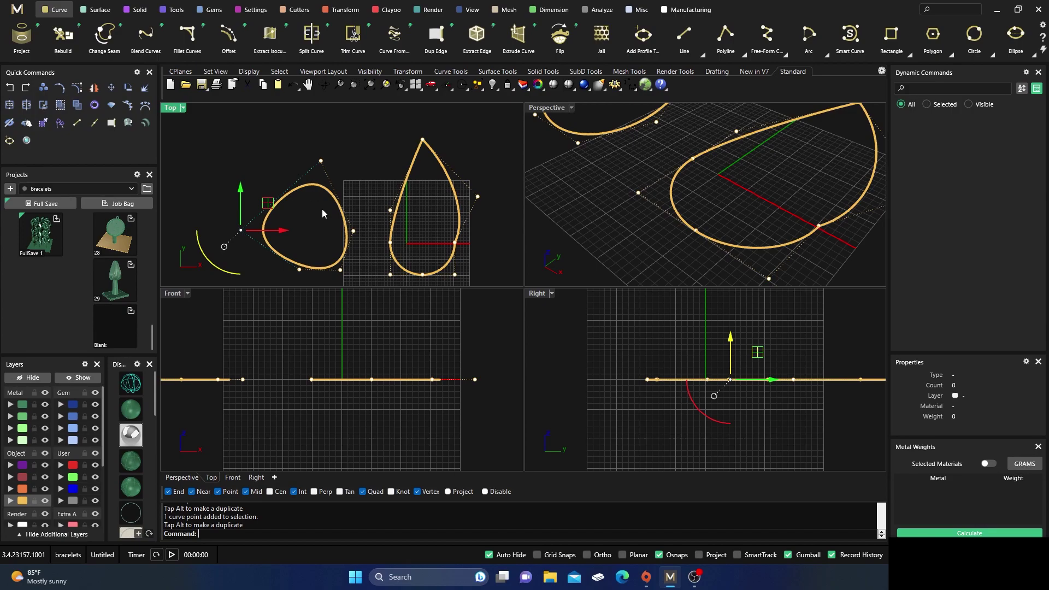
Move the deformable circle's rightmost control point upward and slightly outward in the Top view.
click(353, 231)
drag(353, 232, 367, 192)
click(269, 146)
scroll(267, 146, down, 3)
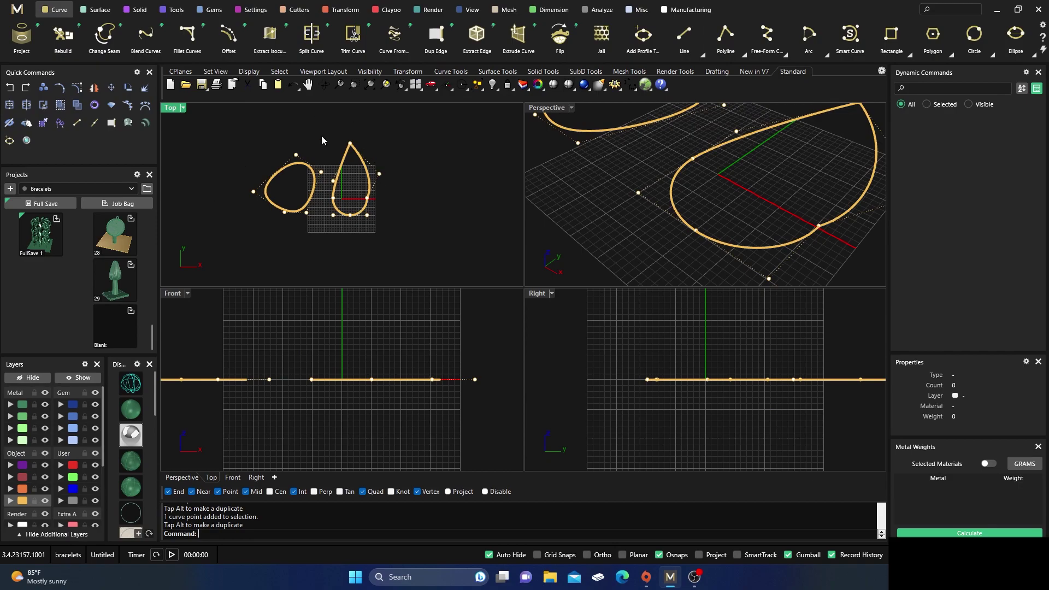
Delete the teardrop and the reshaped deformable circle together with their control points.
scroll(338, 163, up, 2)
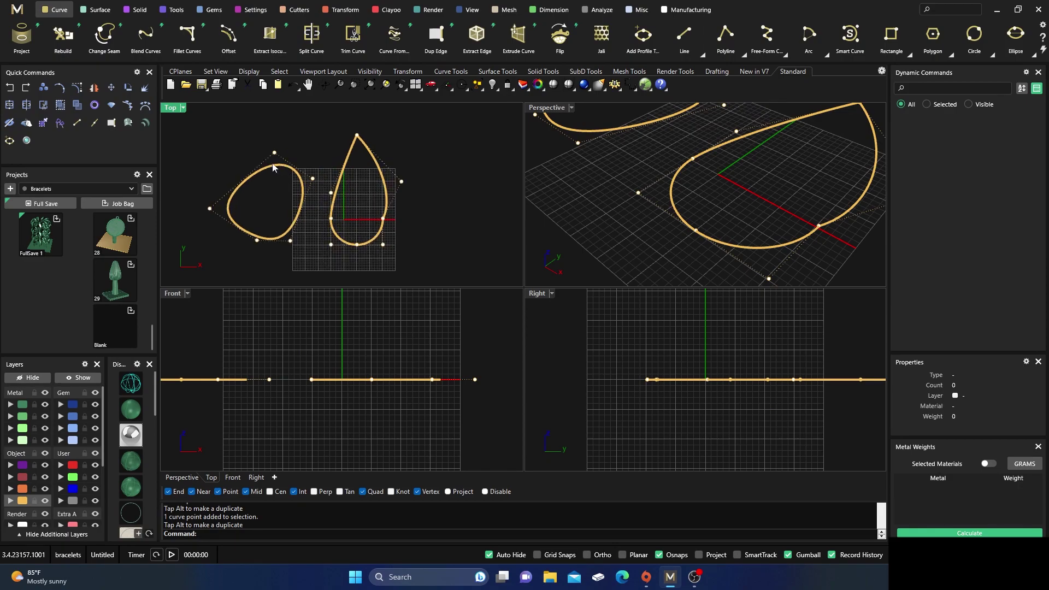
scroll(361, 192, down, 2)
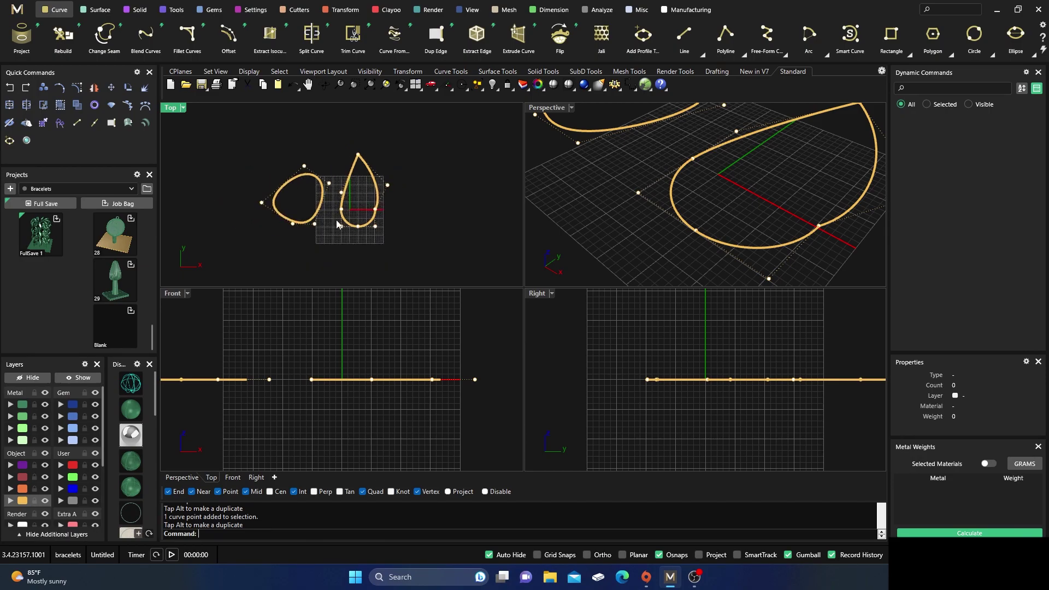
drag(281, 189, 418, 266)
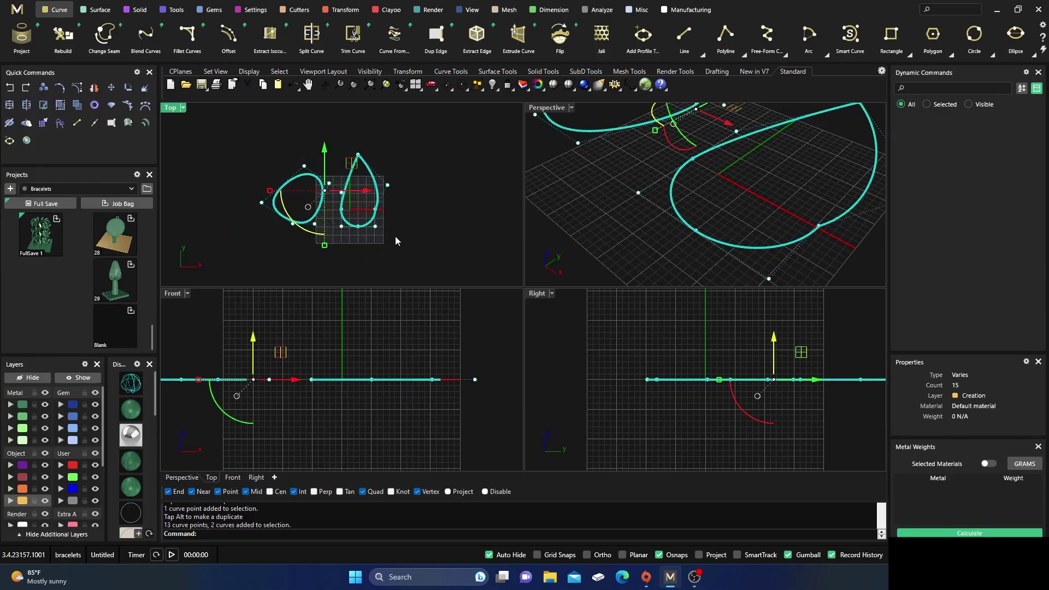
key(Delete)
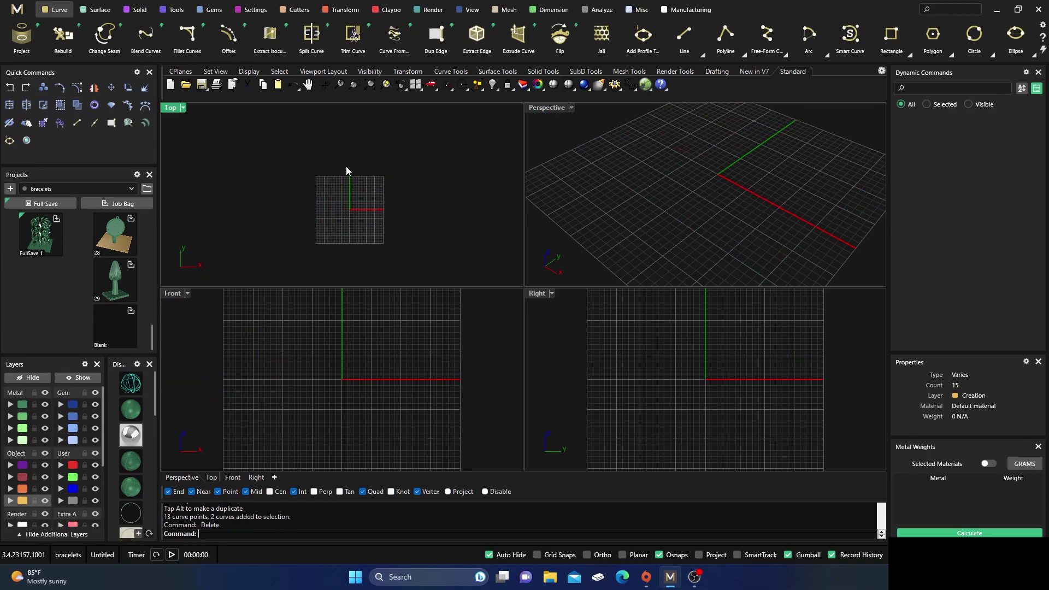
Try the circle's Vertical option with the centre at the origin.
scroll(360, 235, up, 3)
scroll(335, 208, up, 1)
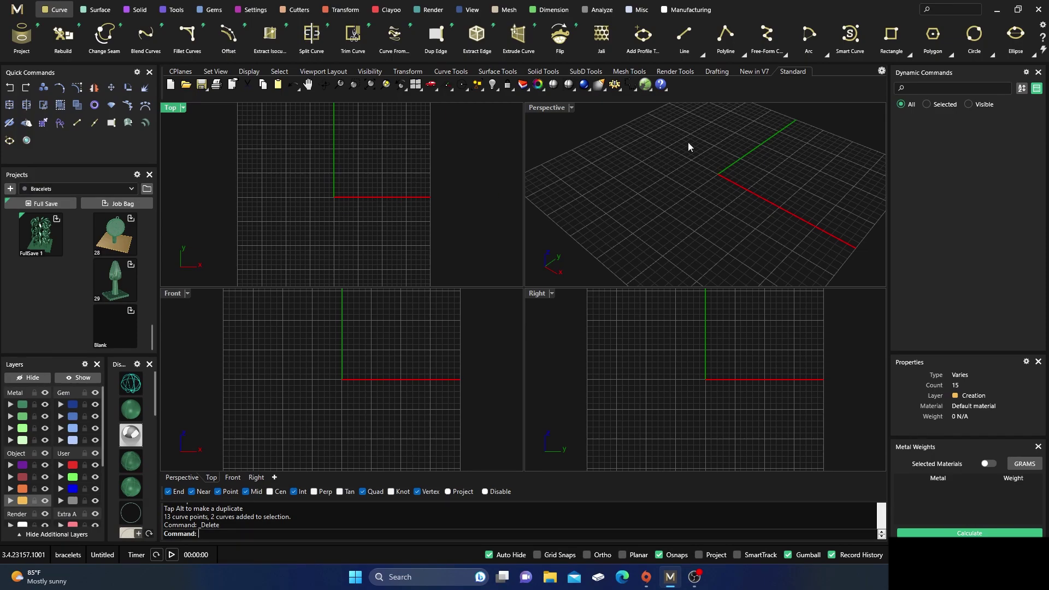
click(974, 35)
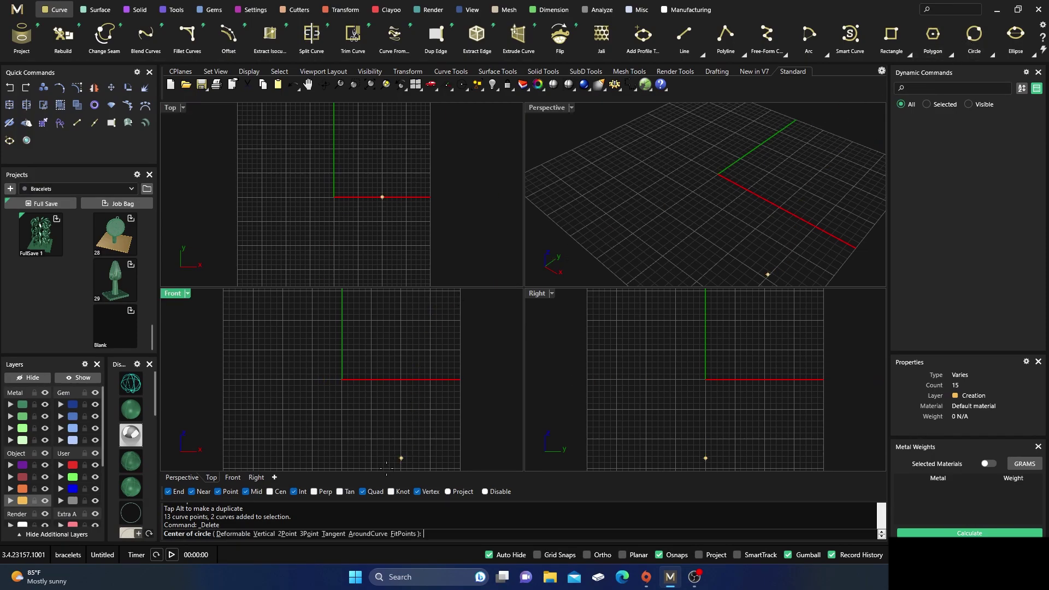
click(264, 534)
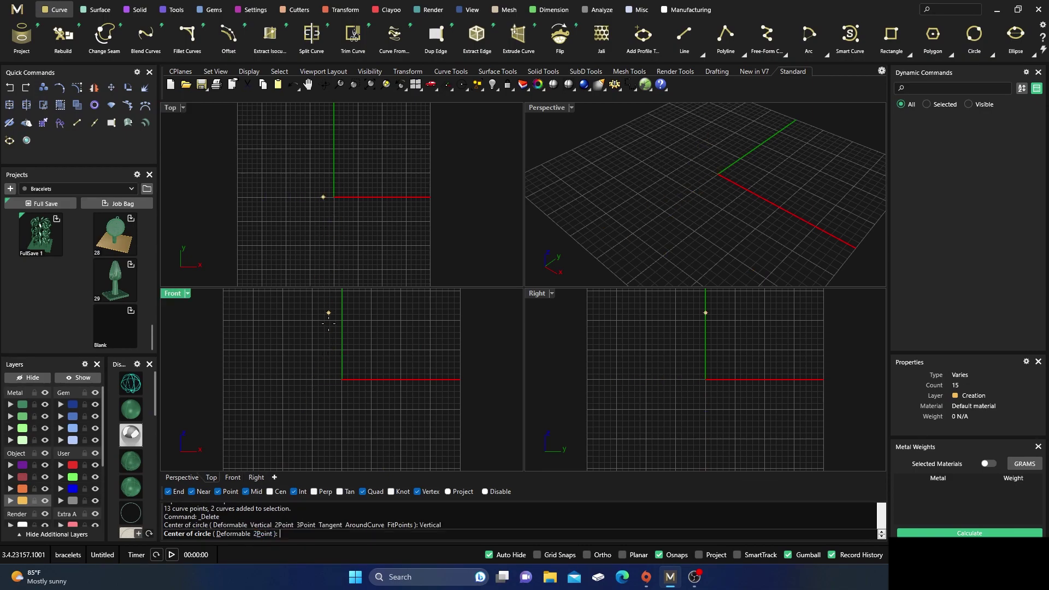
click(341, 380)
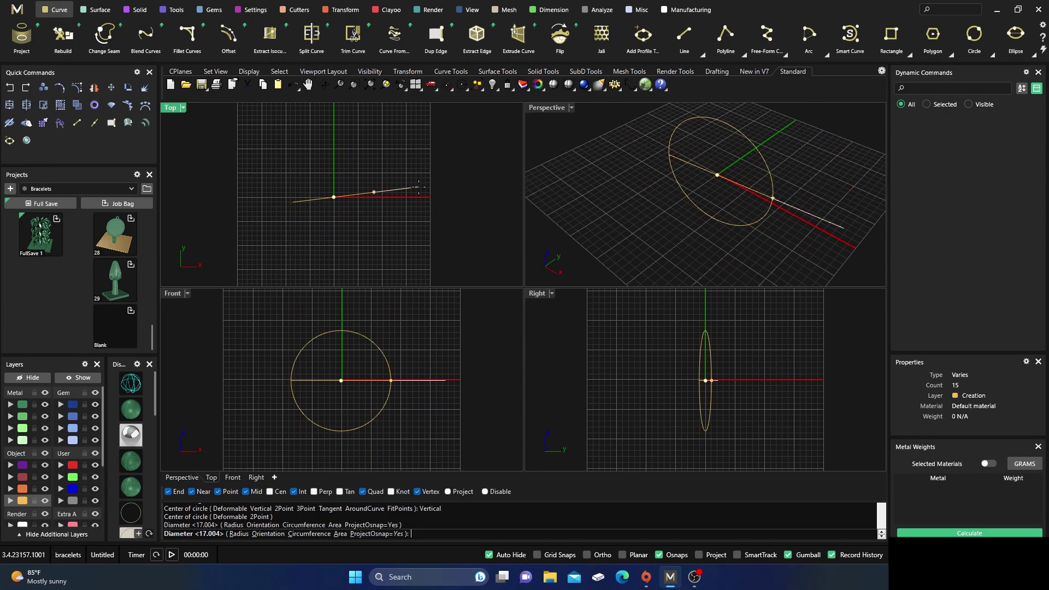
key(Return)
key(Return)
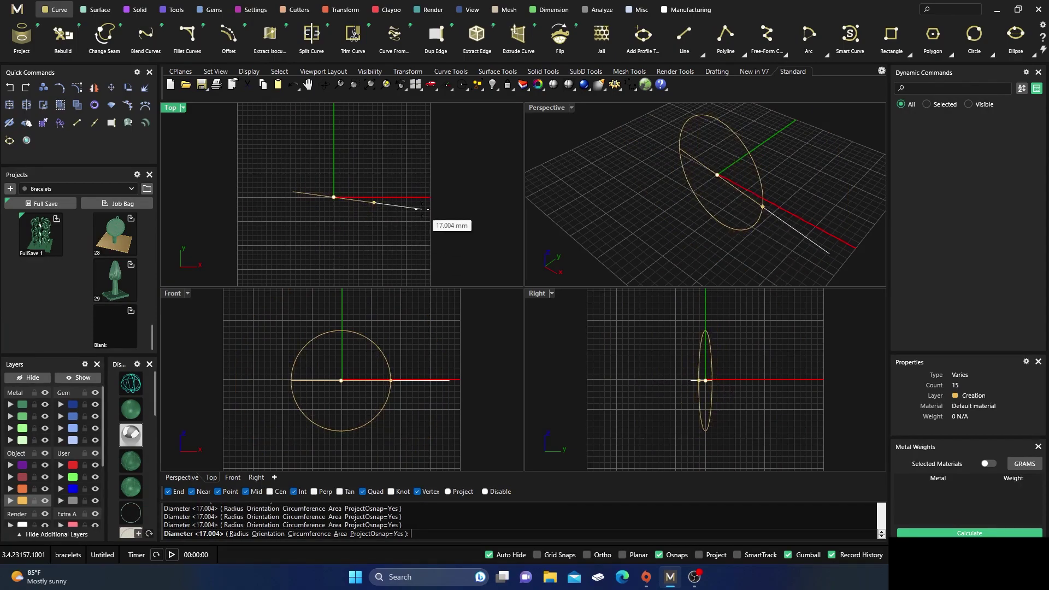
key(Escape)
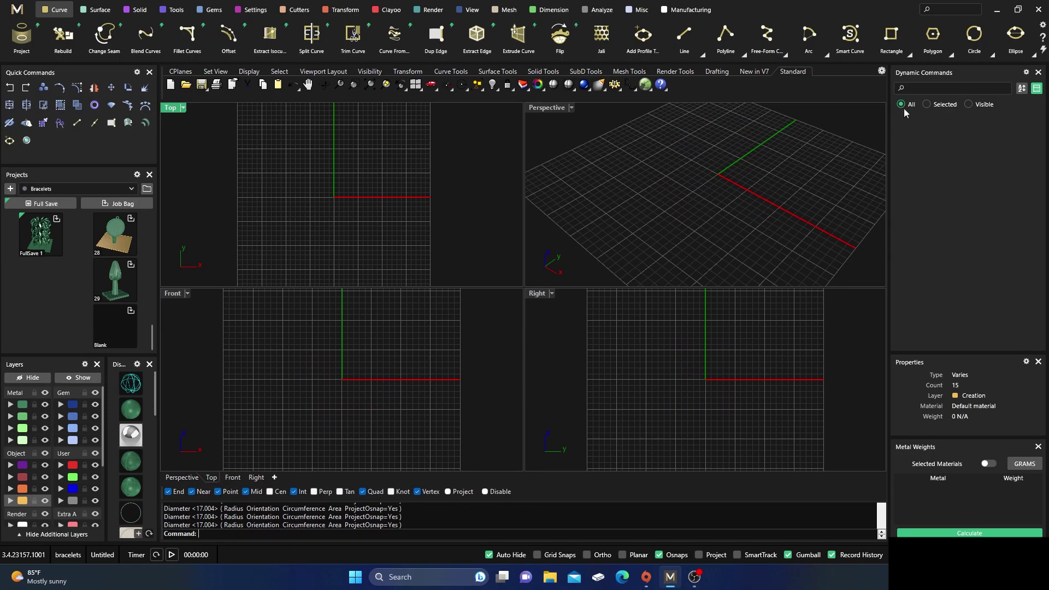
Draw two separate slanted lines in the Top view, one on each side of the origin, converging downward.
click(974, 34)
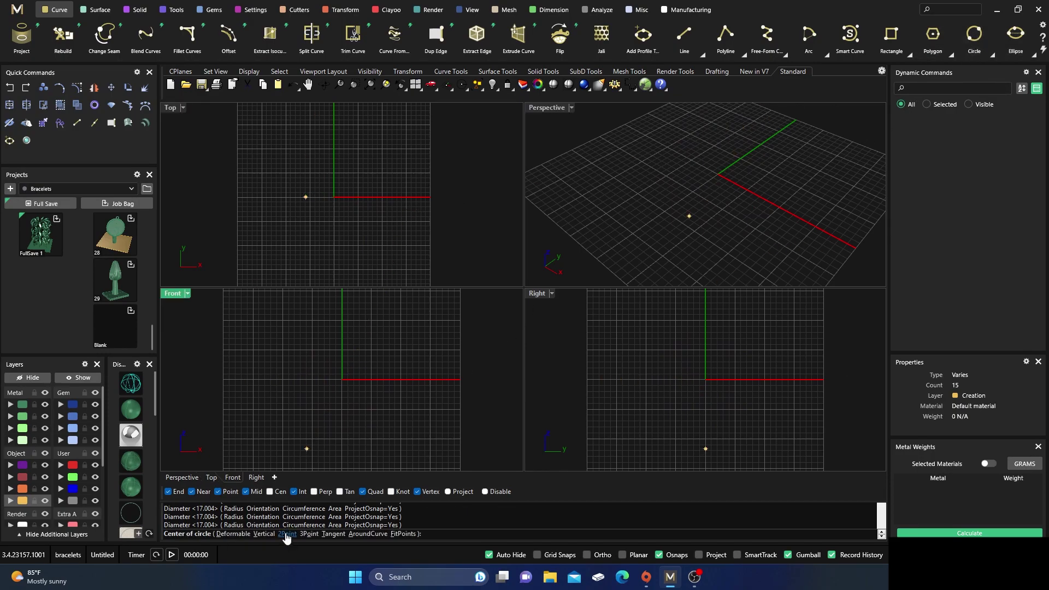
click(684, 34)
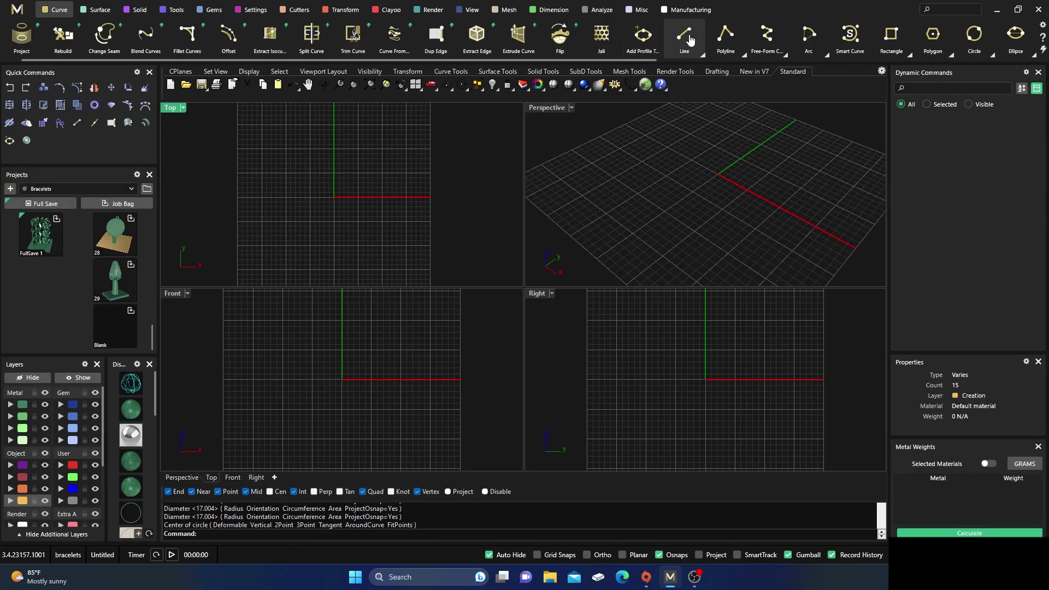
click(232, 145)
click(274, 210)
key(Return)
click(469, 138)
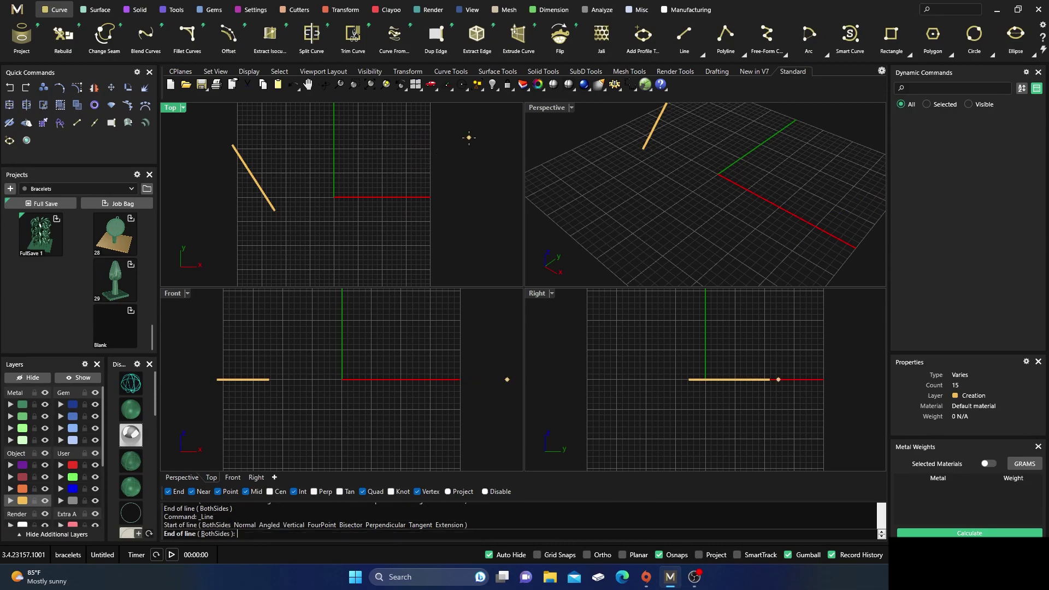
click(415, 228)
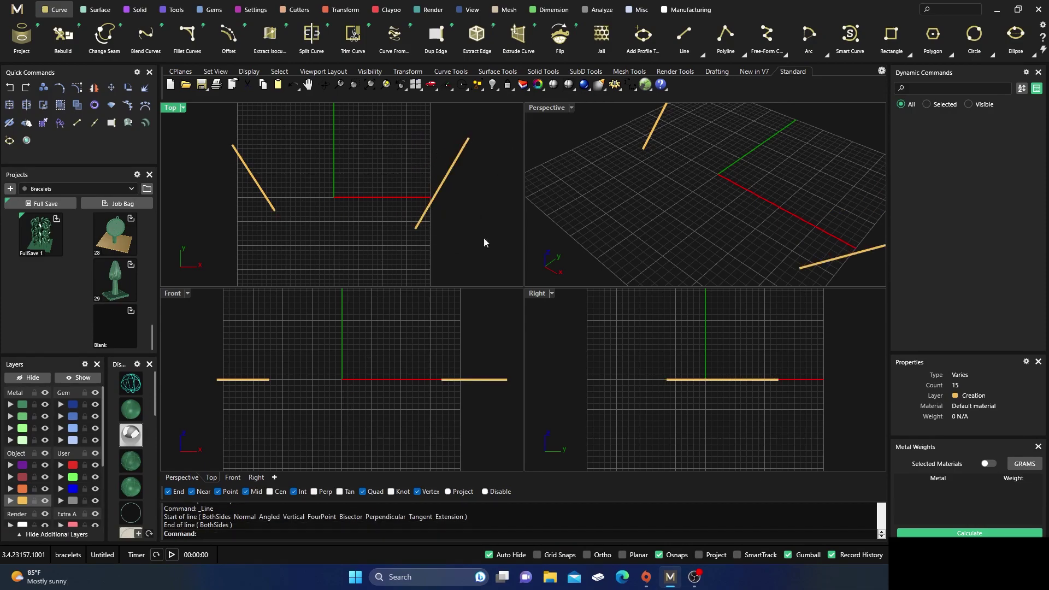
Draw a two-point circle whose diameter runs between the lower ends of the two lines.
click(991, 55)
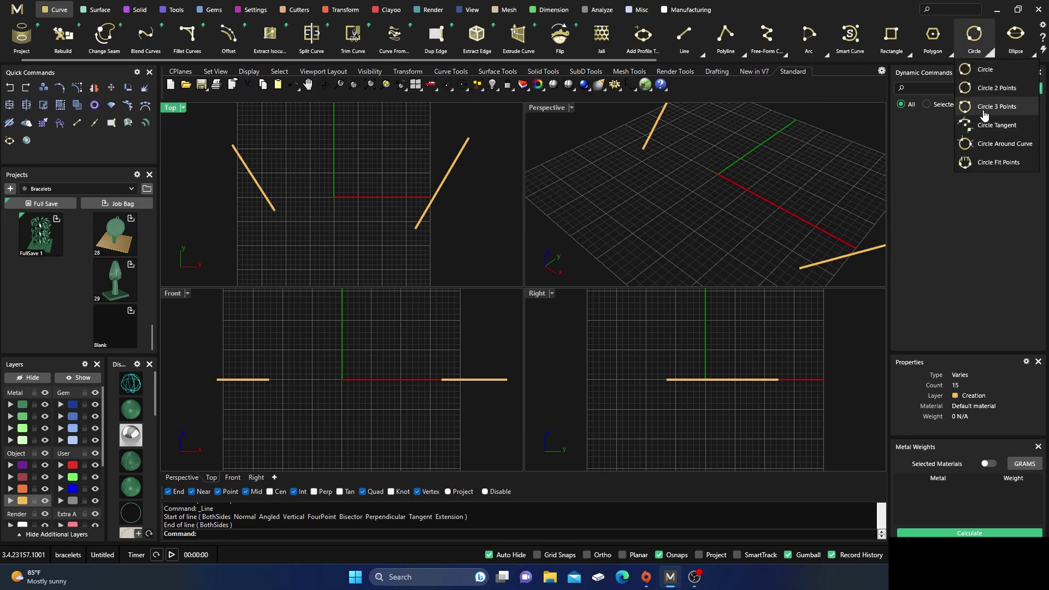
click(986, 89)
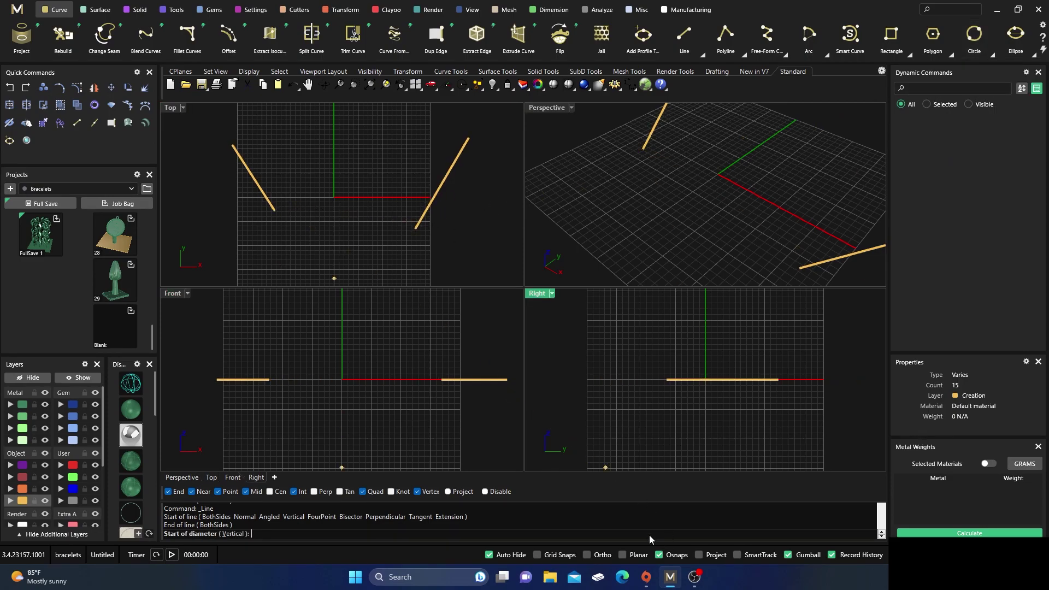
click(279, 216)
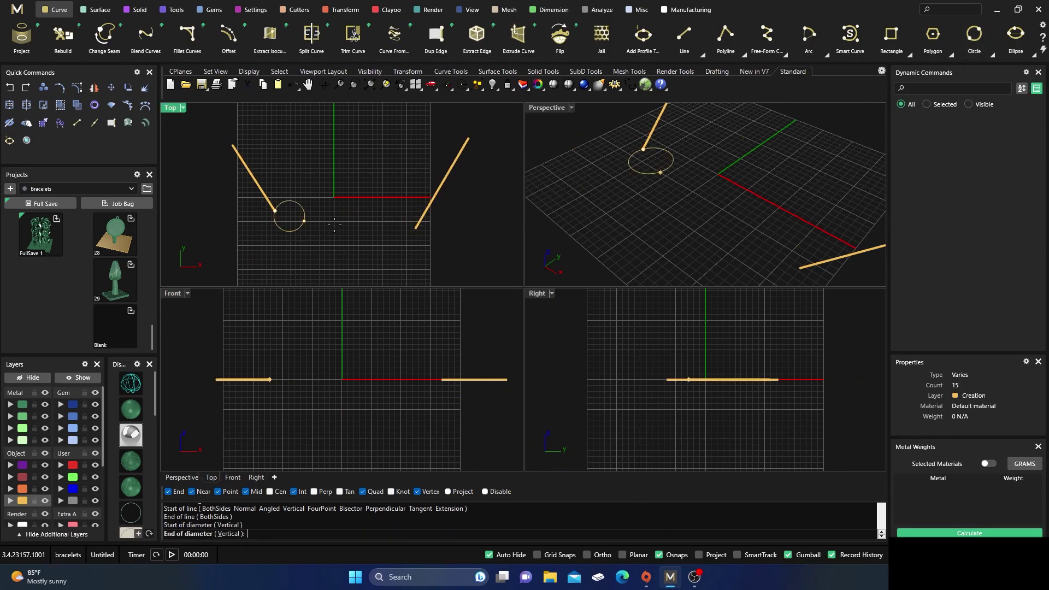
click(419, 238)
scroll(384, 176, down, 3)
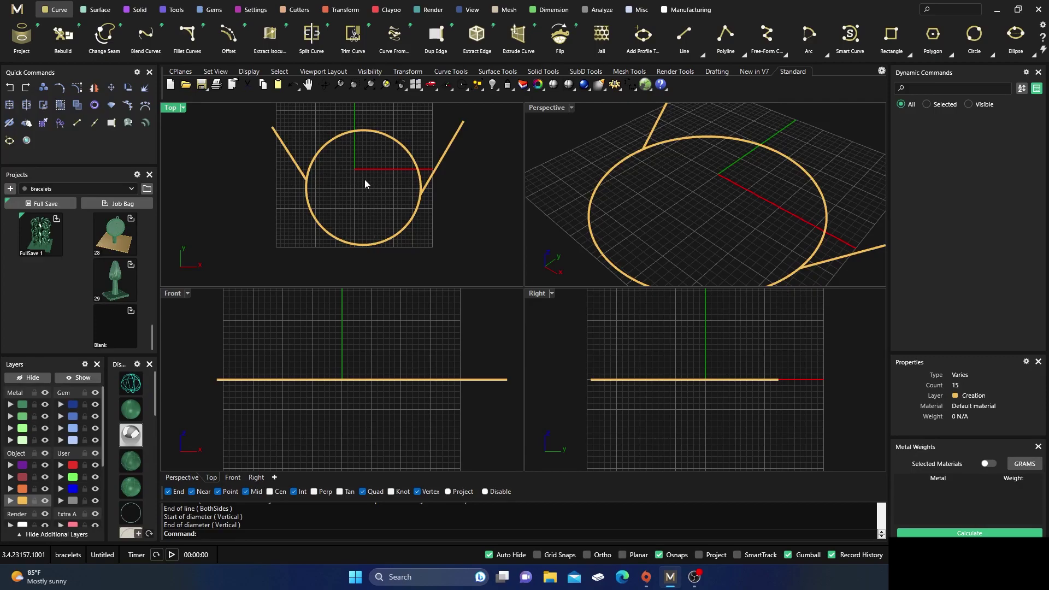
Delete the circle and both lines, and place two point objects one above the other near the Top grid's left edge.
drag(388, 209, 272, 167)
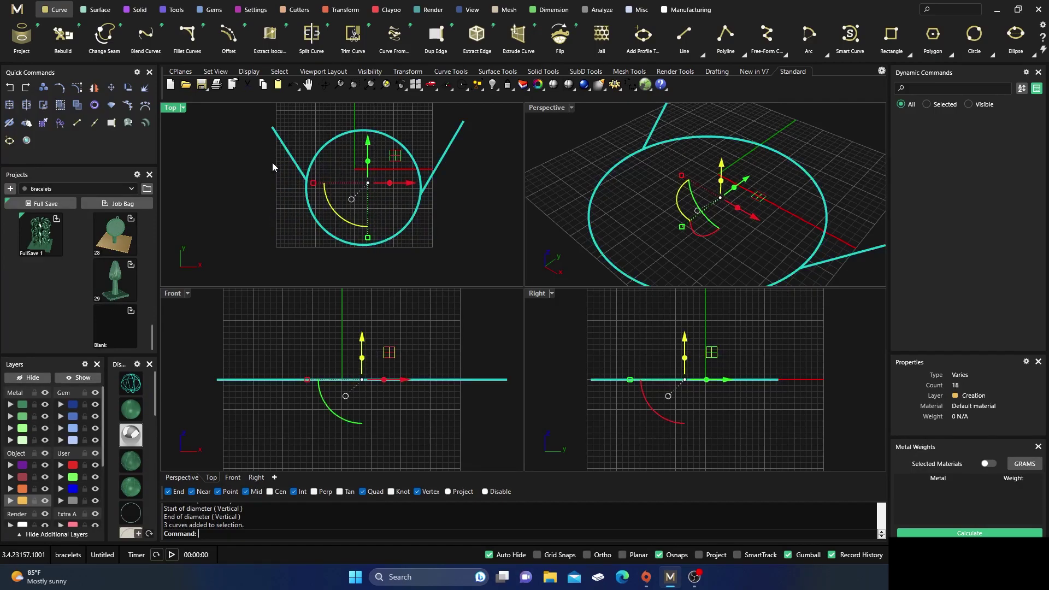
key(Delete)
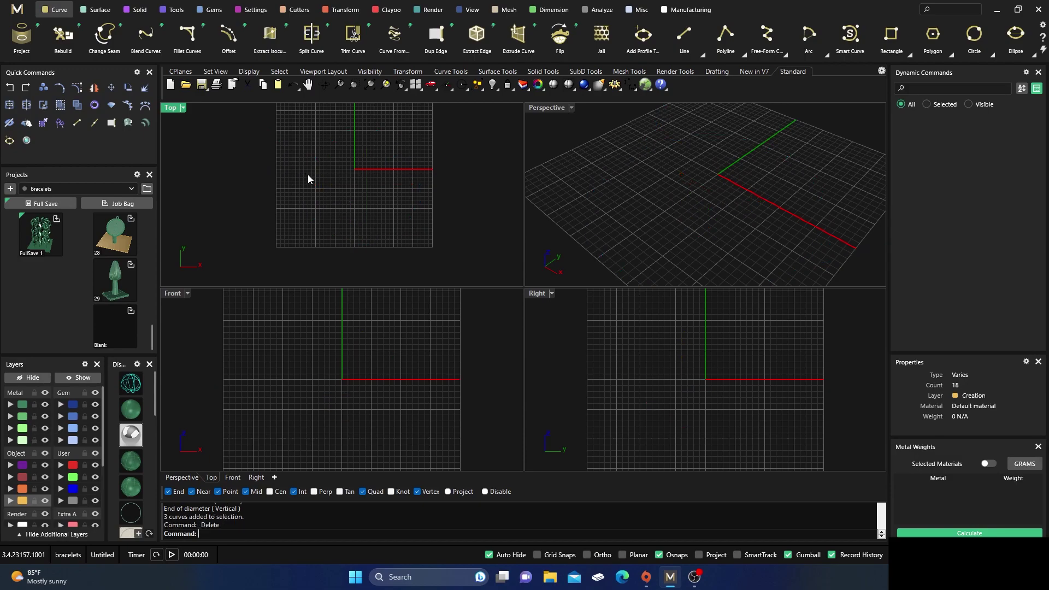
scroll(732, 49, down, 4)
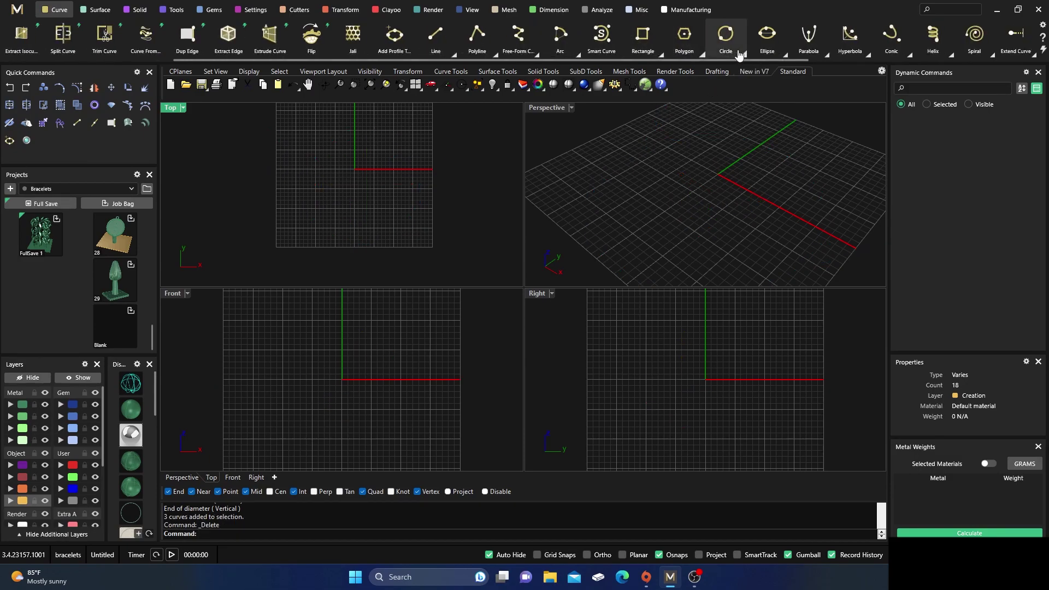
click(990, 55)
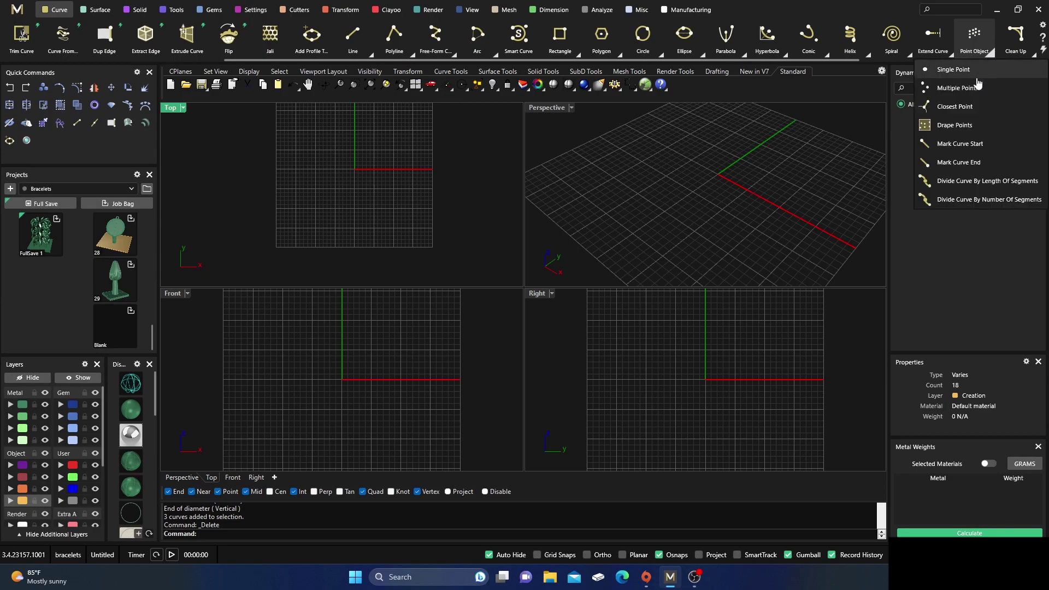
click(279, 131)
click(273, 247)
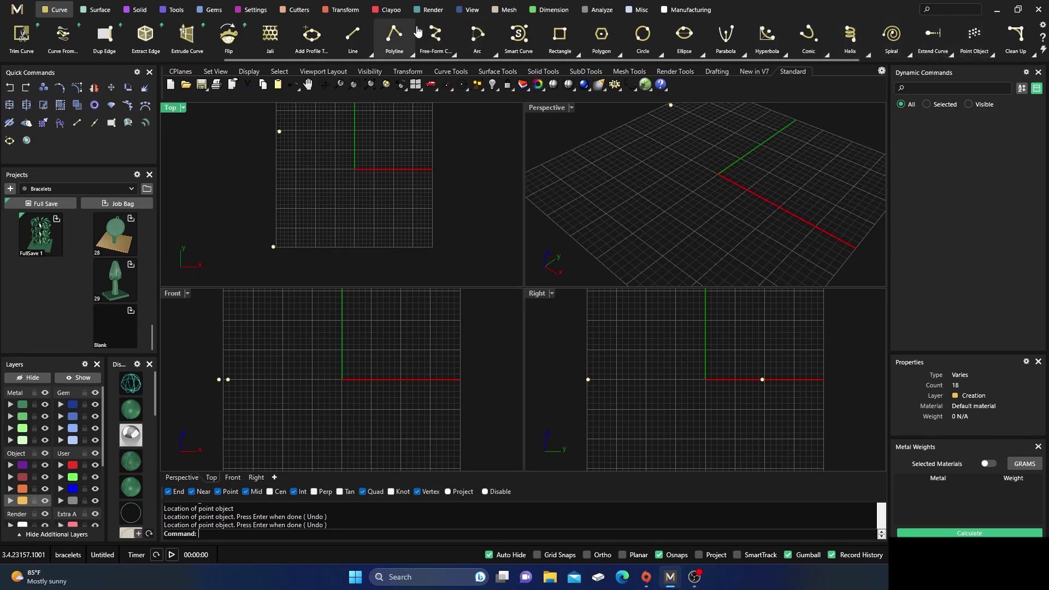
Draw a circle with the 2Point option, using the upper and lower point objects as its diameter ends.
click(643, 37)
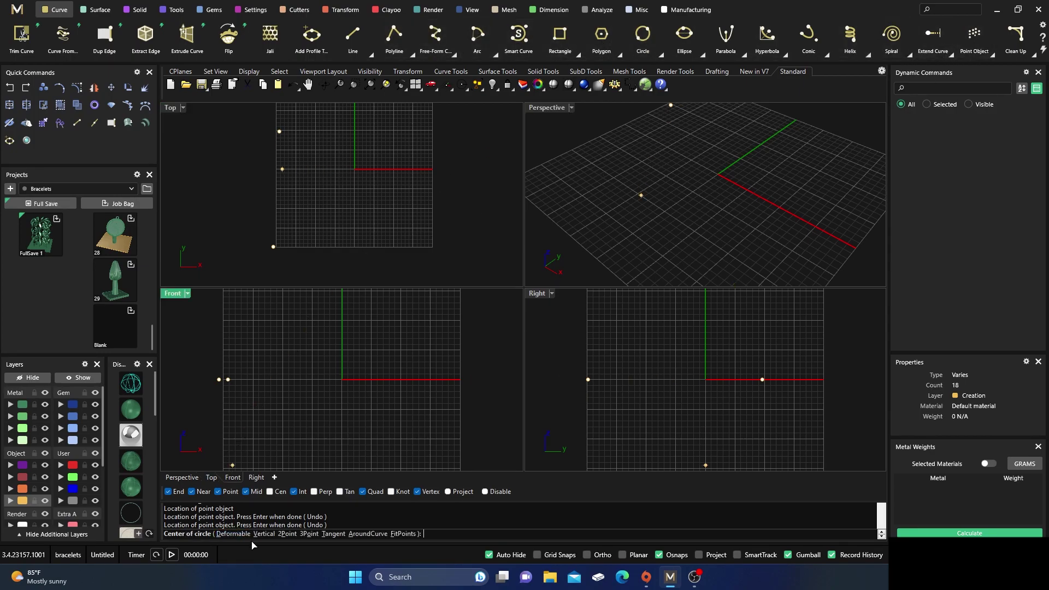
click(290, 534)
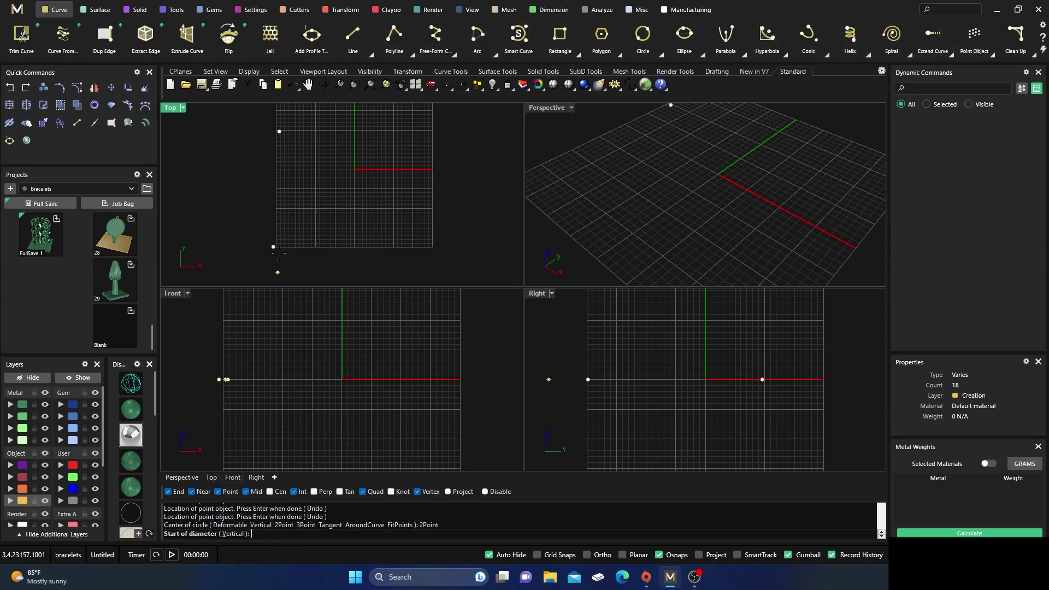
click(279, 132)
click(273, 247)
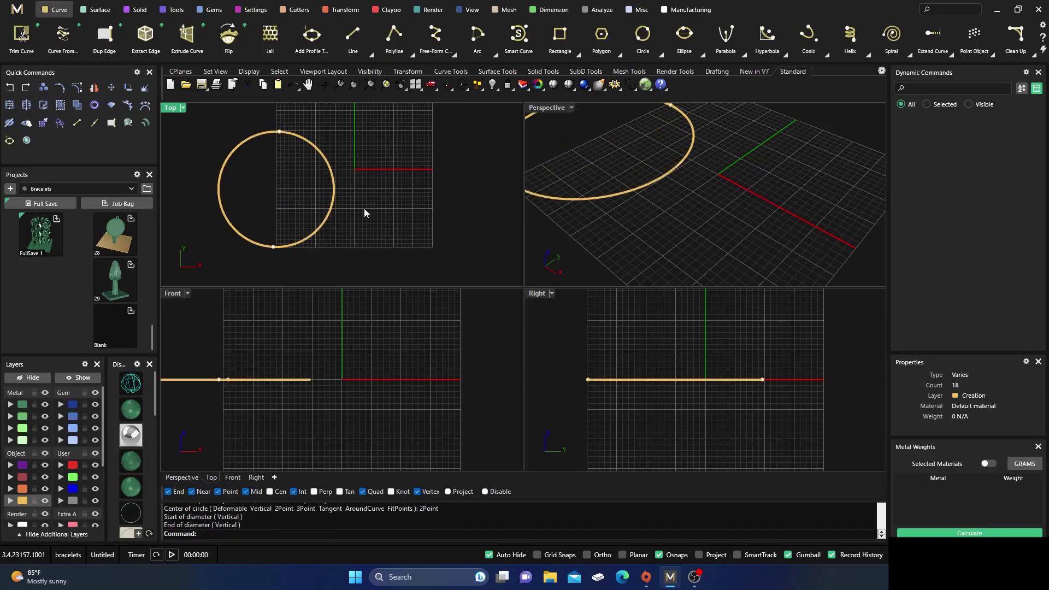
Delete the two-point circle and both point objects.
click(331, 175)
scroll(346, 166, down, 2)
drag(244, 122, 310, 239)
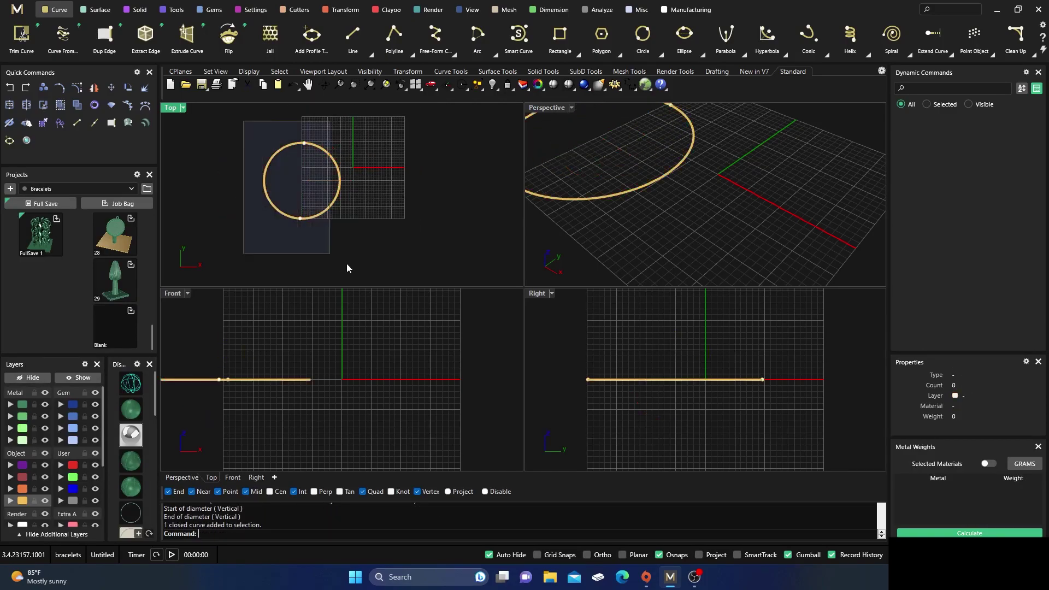
key(Delete)
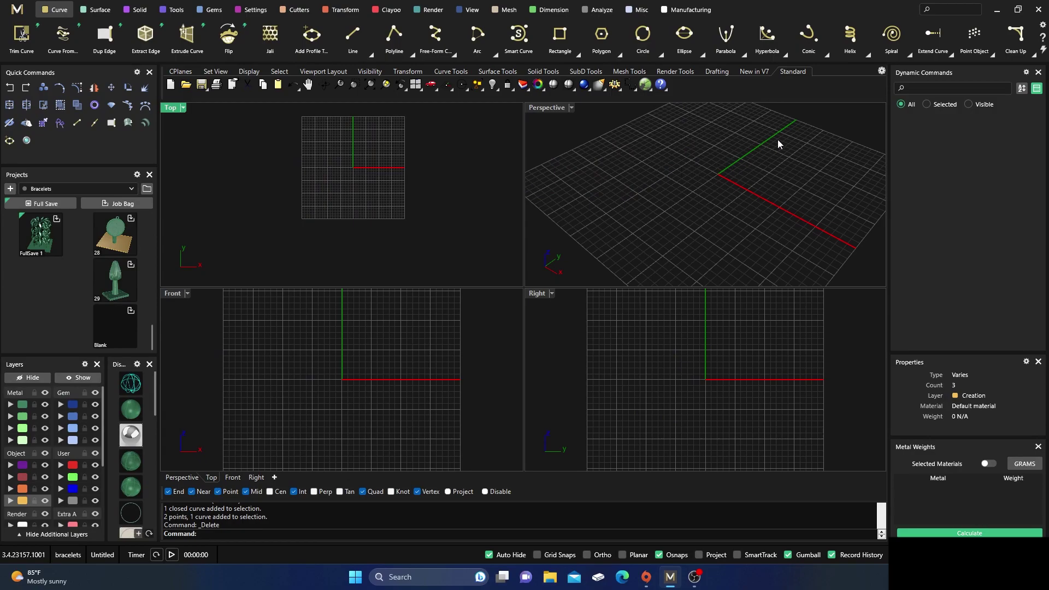
Draw two long slanted lines in the Top view, one on either side of the grid, both leaning inward toward their lower ends.
scroll(601, 54, up, 5)
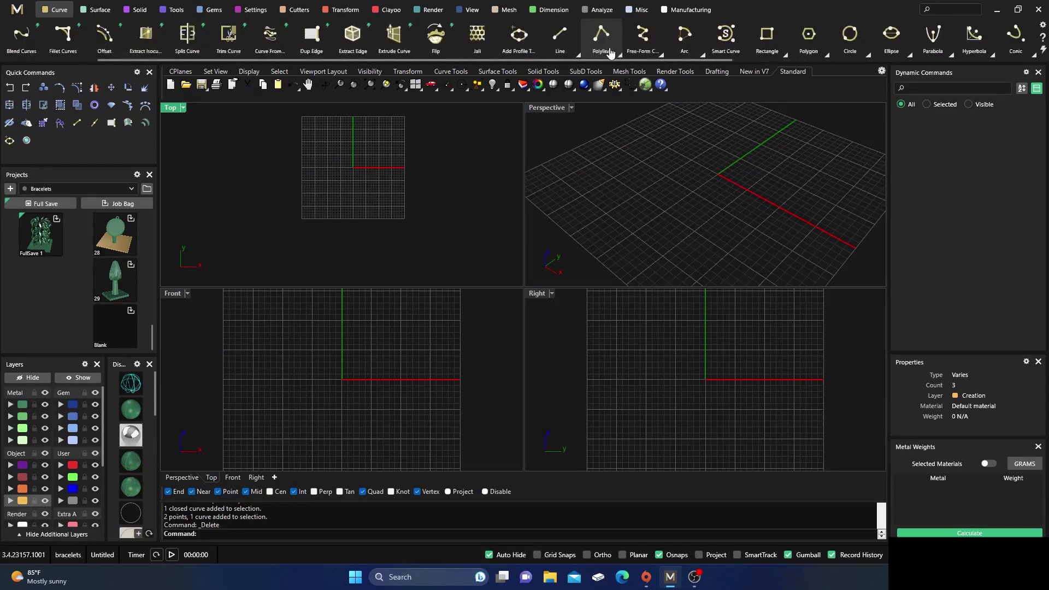
click(1013, 35)
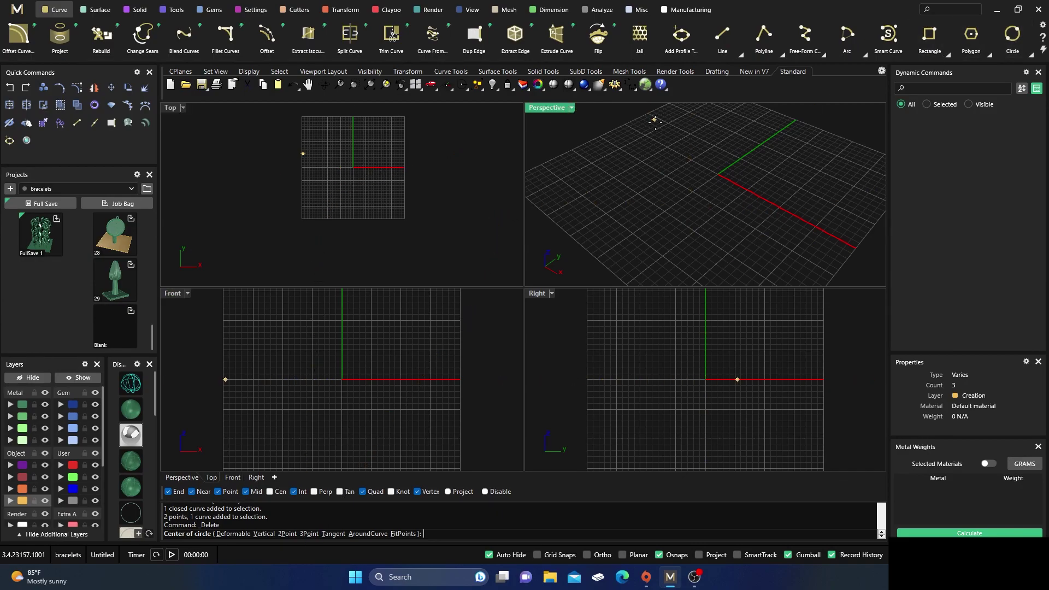
key(Escape)
click(722, 36)
click(268, 141)
click(308, 247)
key(Return)
click(448, 138)
click(427, 239)
key(Return)
key(Escape)
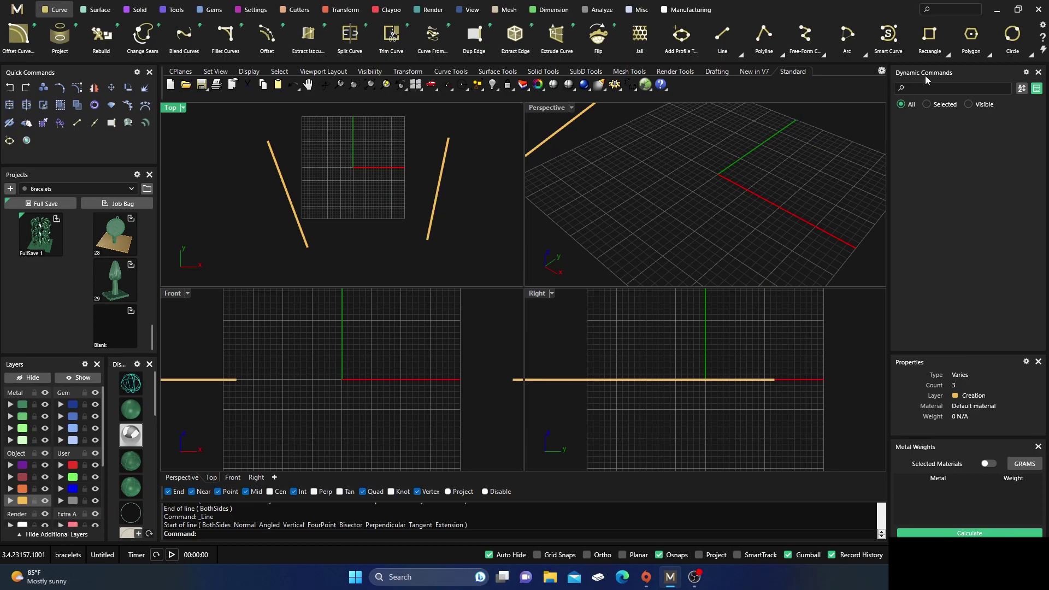
Draw a three-point circle through the lower ends of both slanted lines and a point partway up the left line.
click(1028, 54)
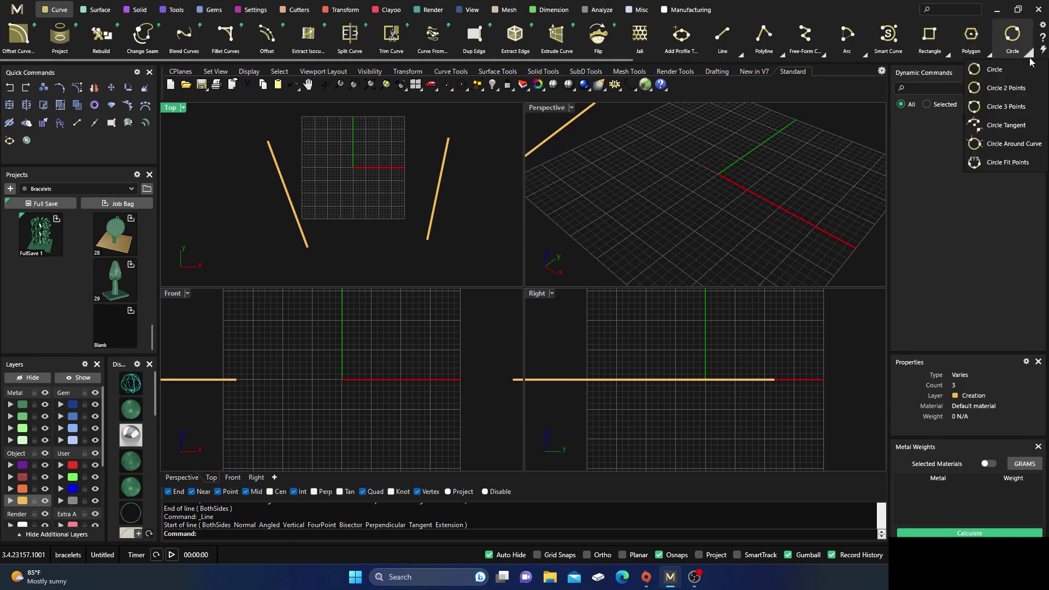
click(1005, 110)
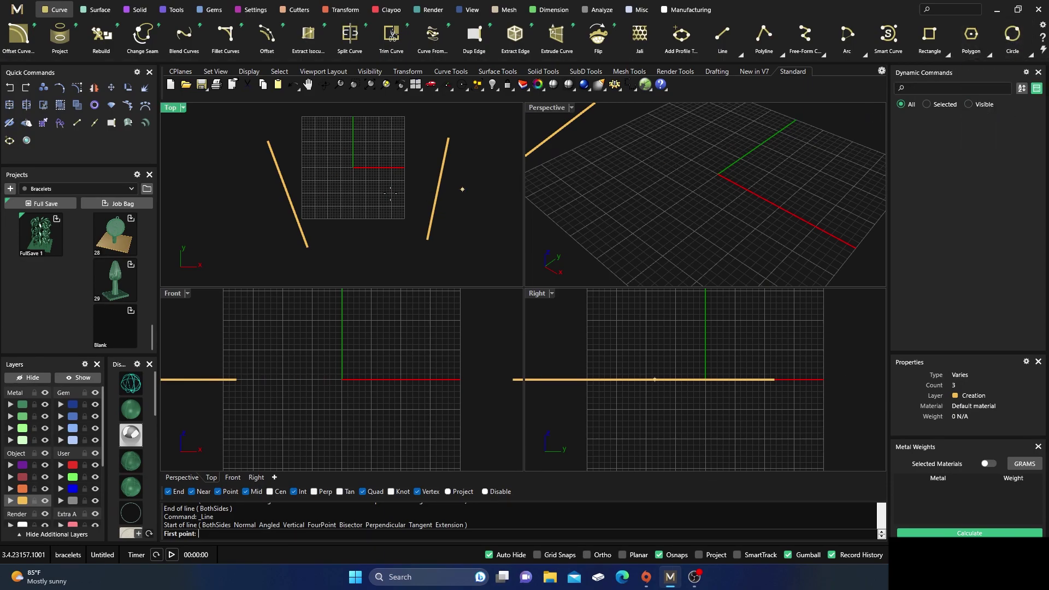
click(308, 247)
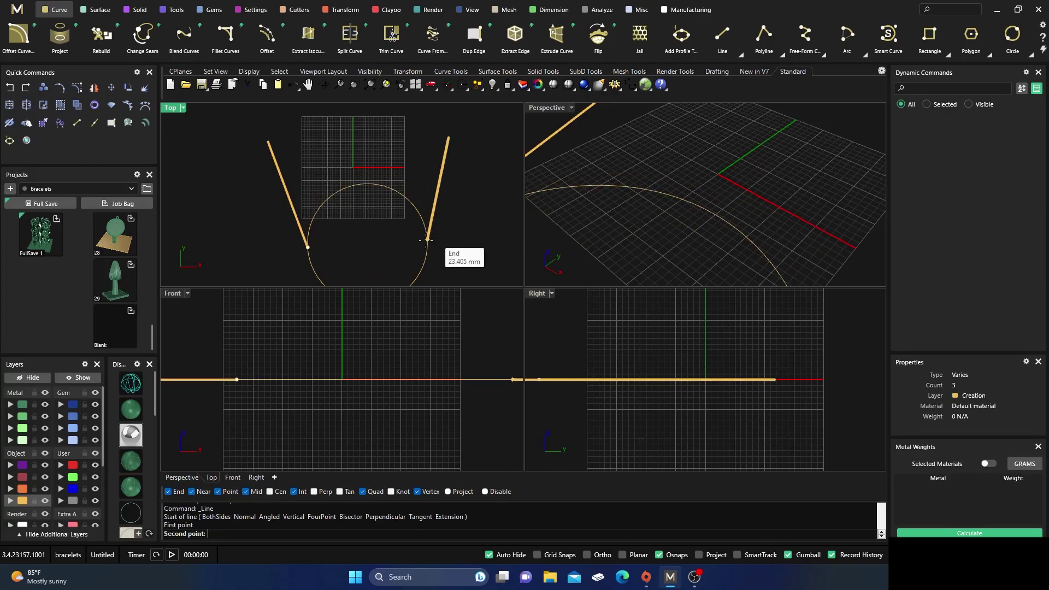
click(427, 239)
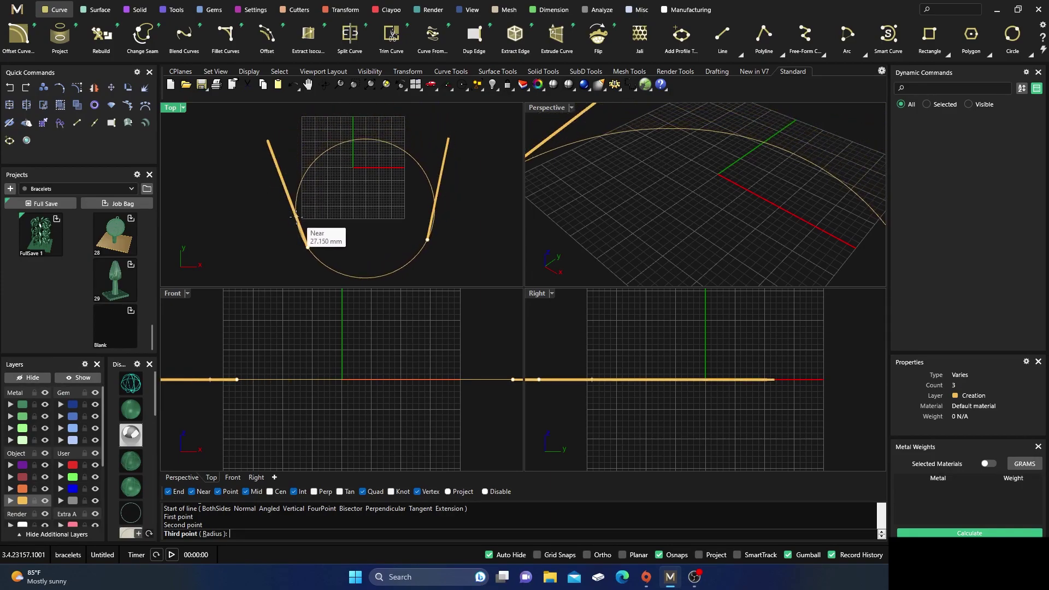
click(281, 178)
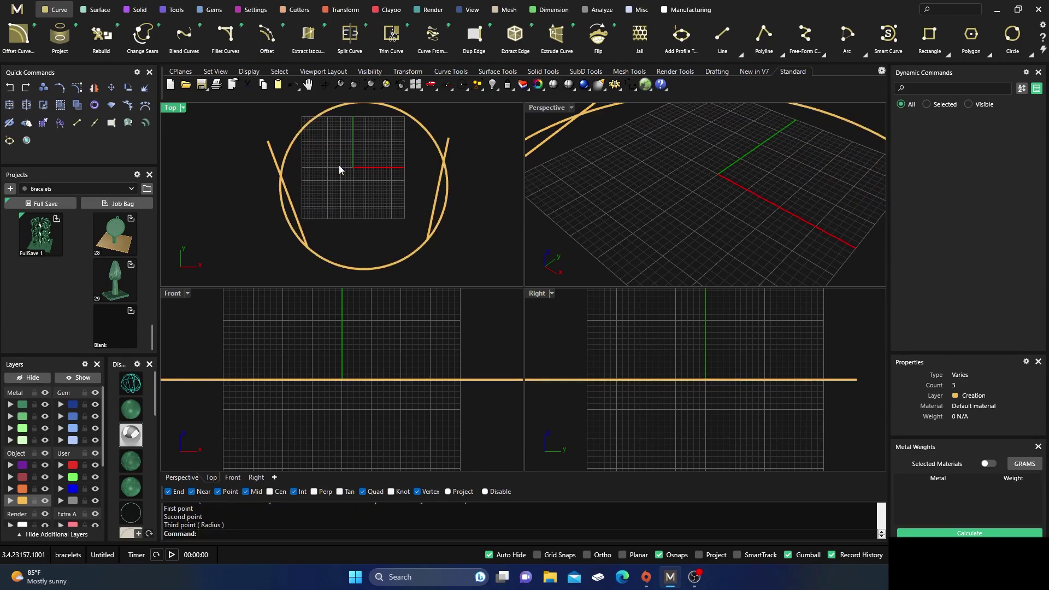
Delete the three-point circle and both slanted lines.
scroll(339, 167, down, 2)
drag(438, 233, 216, 167)
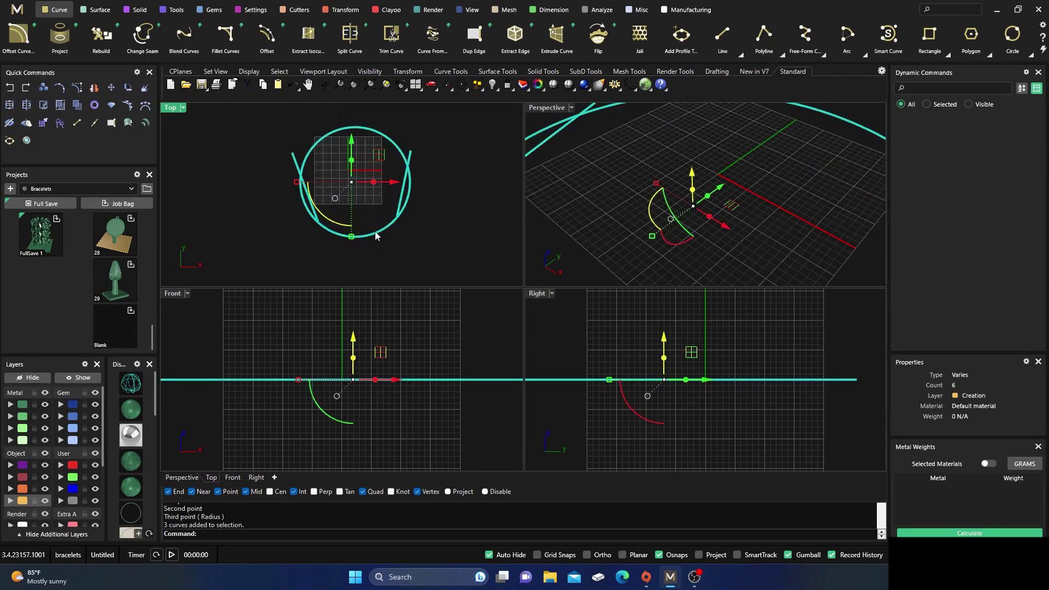
key(Delete)
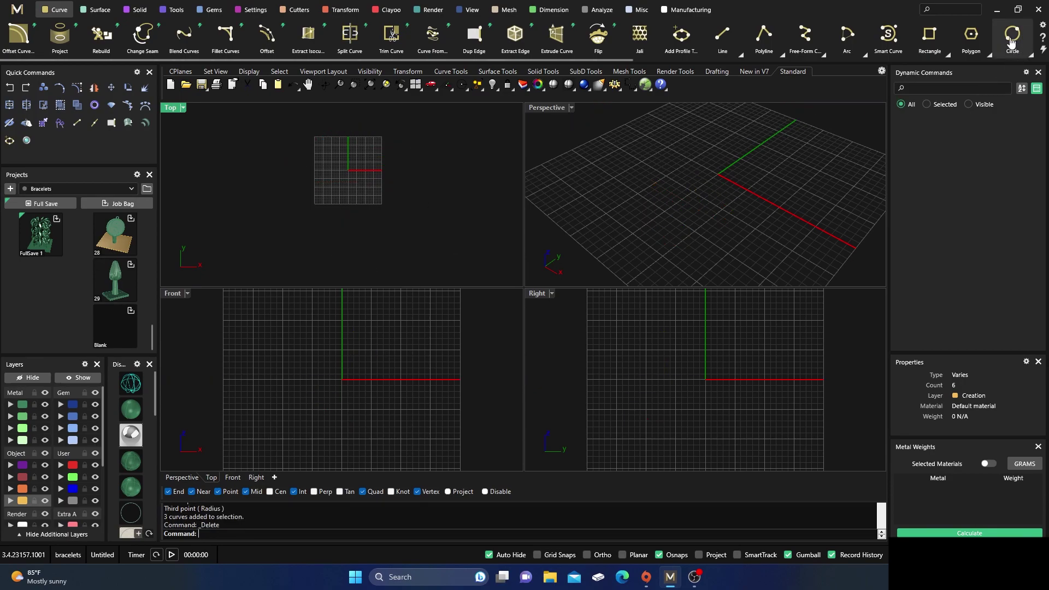
click(1027, 50)
click(1011, 62)
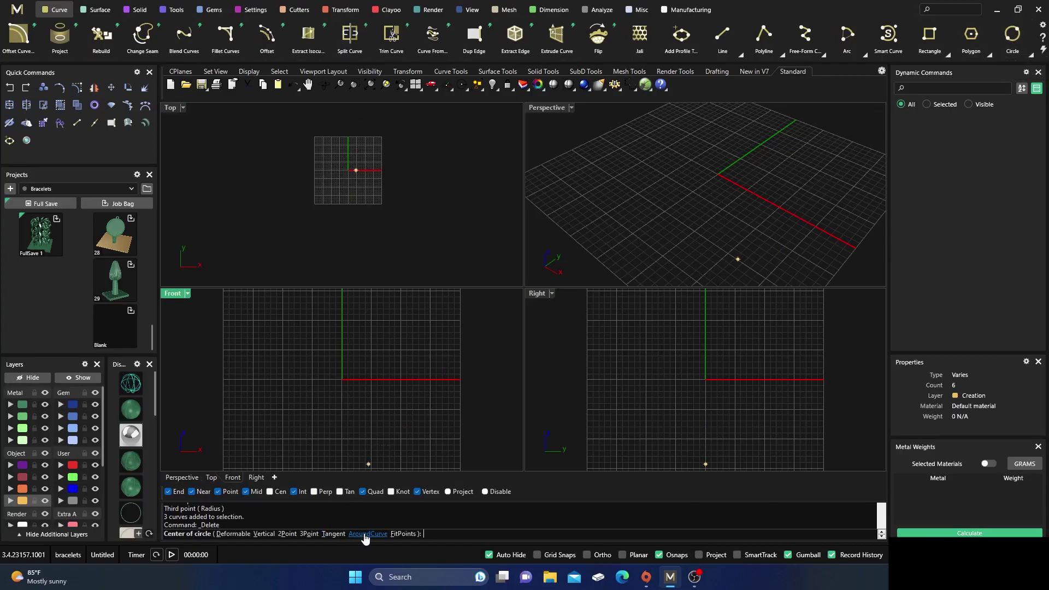
key(Escape)
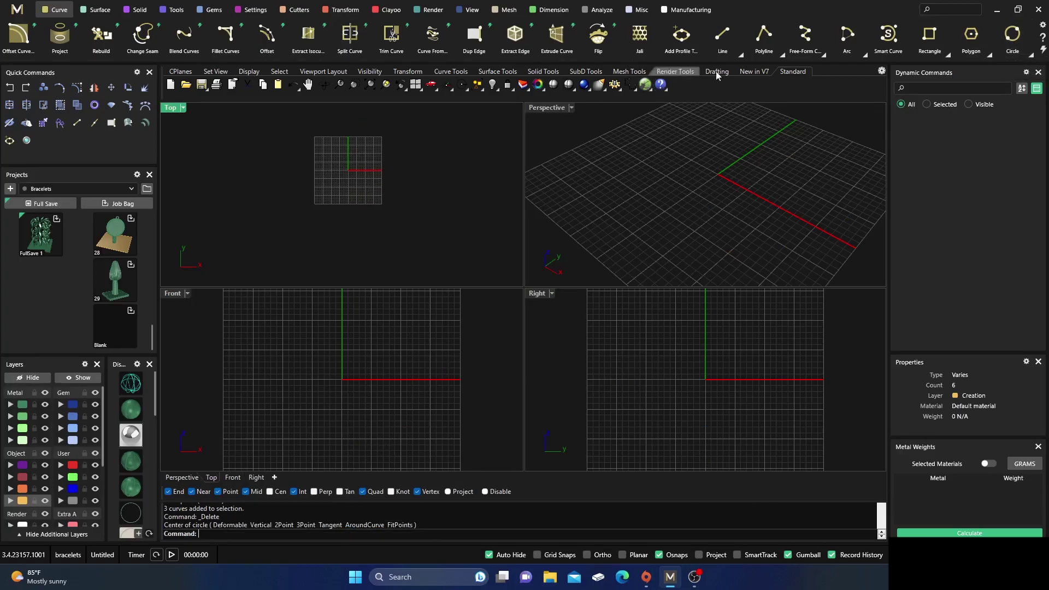
Draw an S-shaped, degree 4 free-form curve through five points across the Perspective grid.
click(806, 39)
click(614, 232)
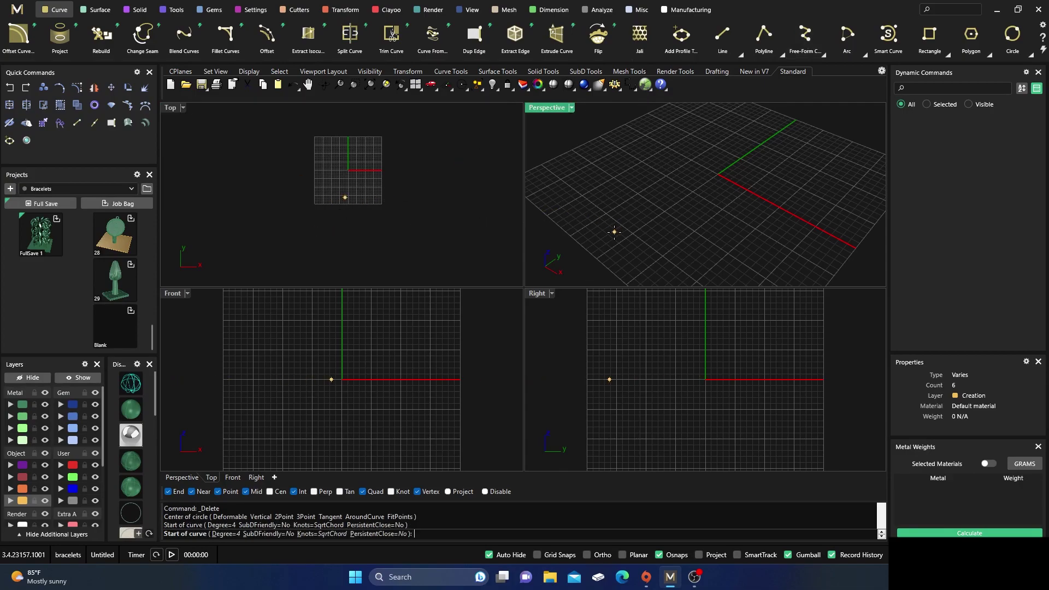
click(644, 194)
click(710, 214)
click(753, 176)
click(796, 136)
key(Return)
Draw a circle with the AroundCurve option, centred on the free-form curve's near end, accepting the 17.004 mm diameter.
click(1012, 33)
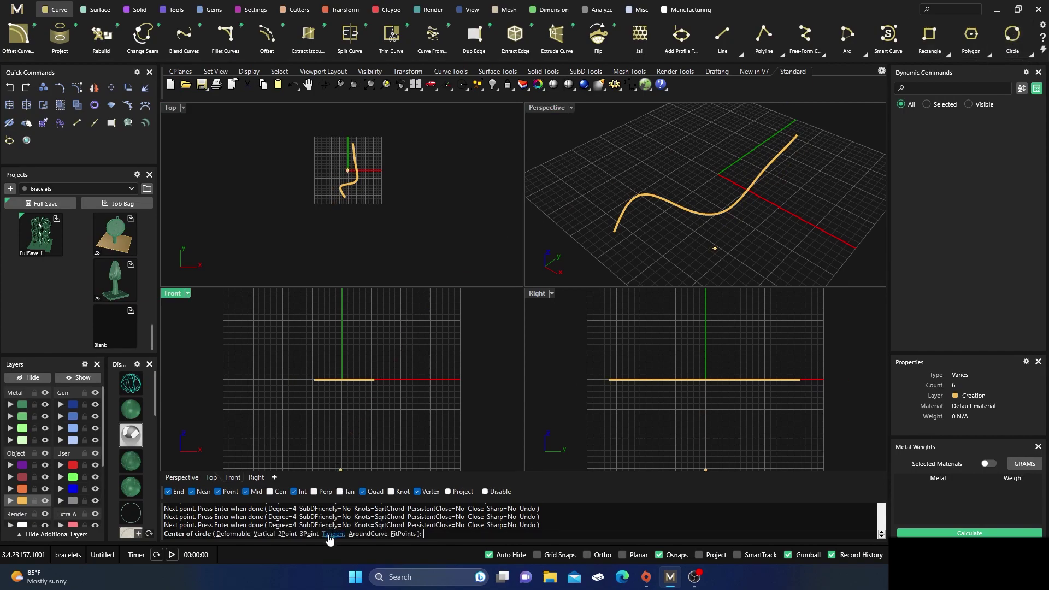
click(360, 534)
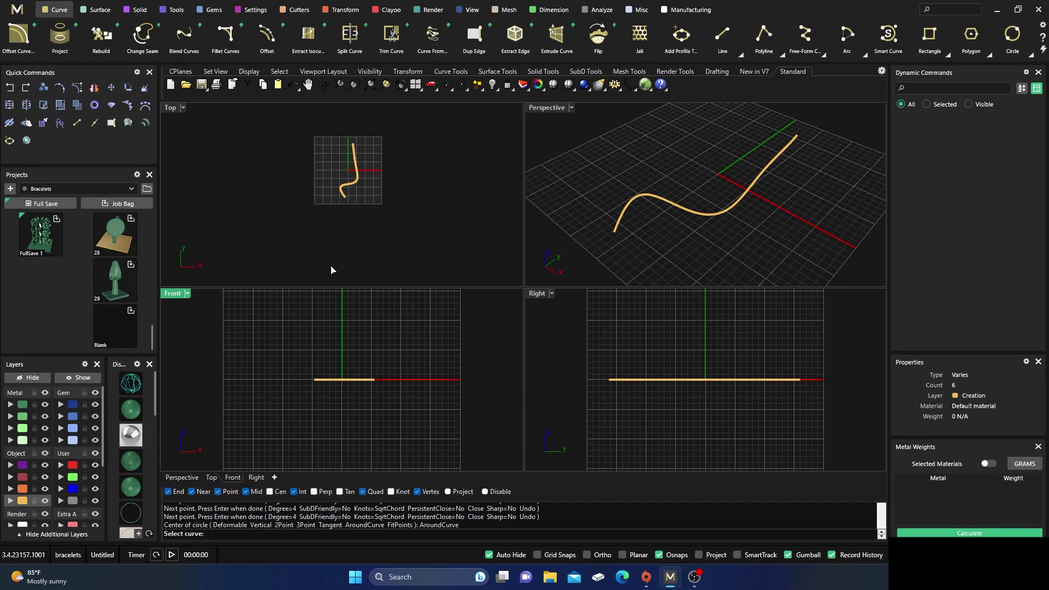
click(618, 221)
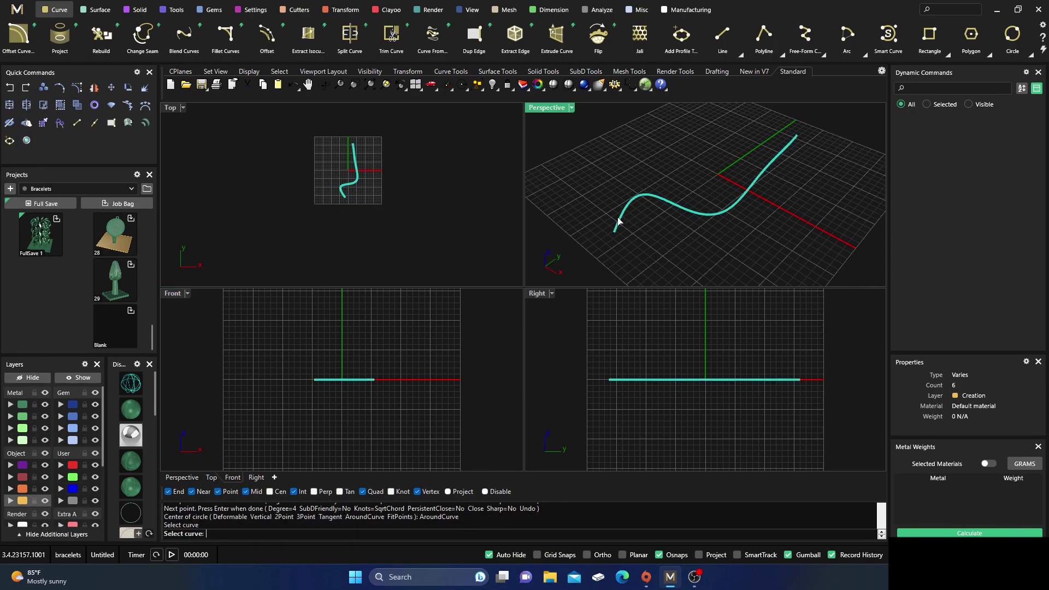
click(614, 232)
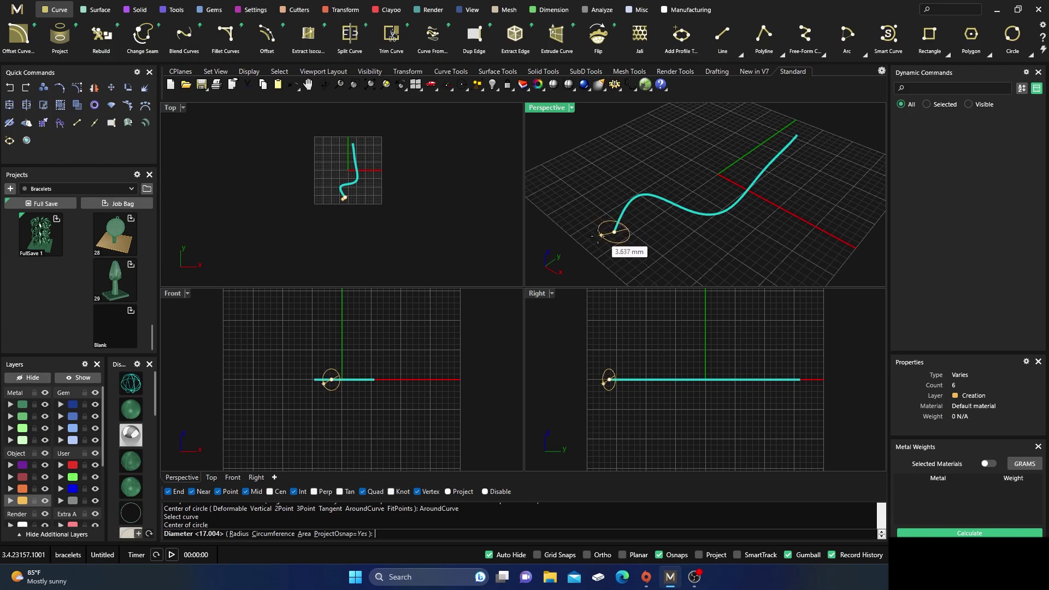
key(Return)
Delete the circle around the free-form curve and keep the curve.
drag(564, 162, 561, 150)
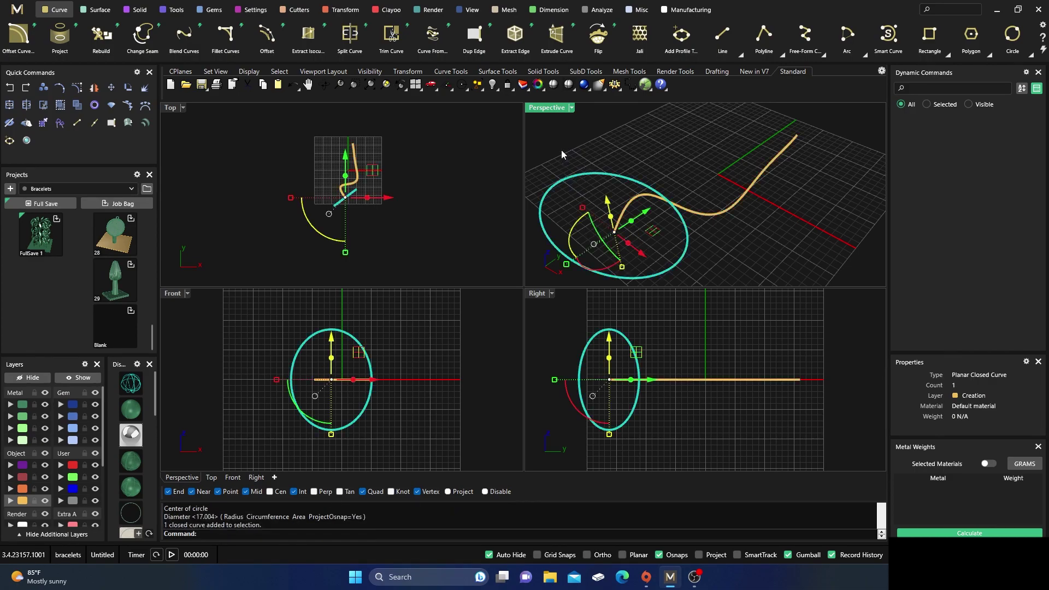
key(Delete)
click(1012, 35)
click(230, 534)
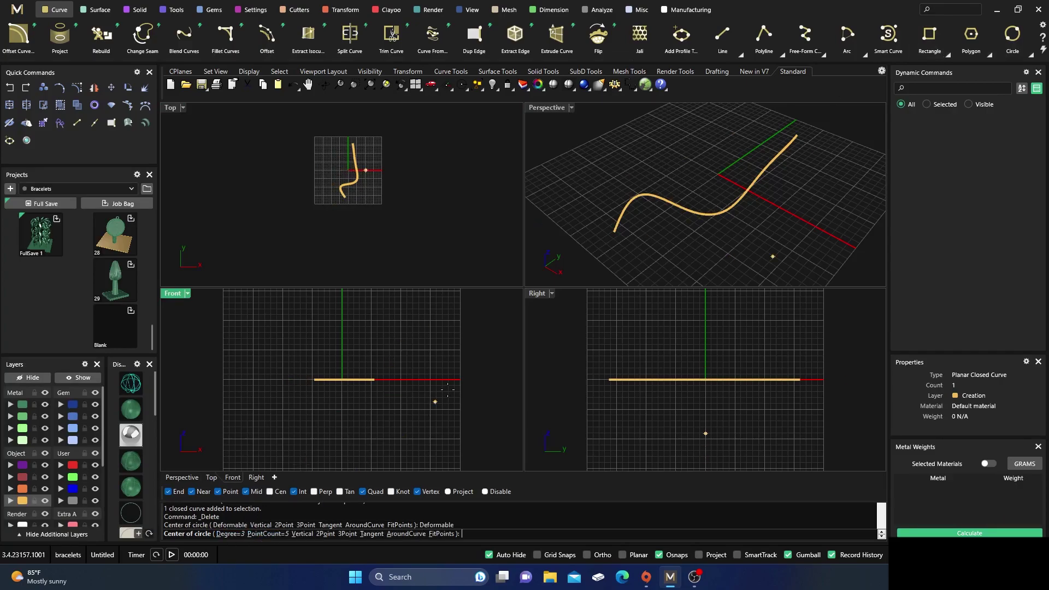
click(410, 534)
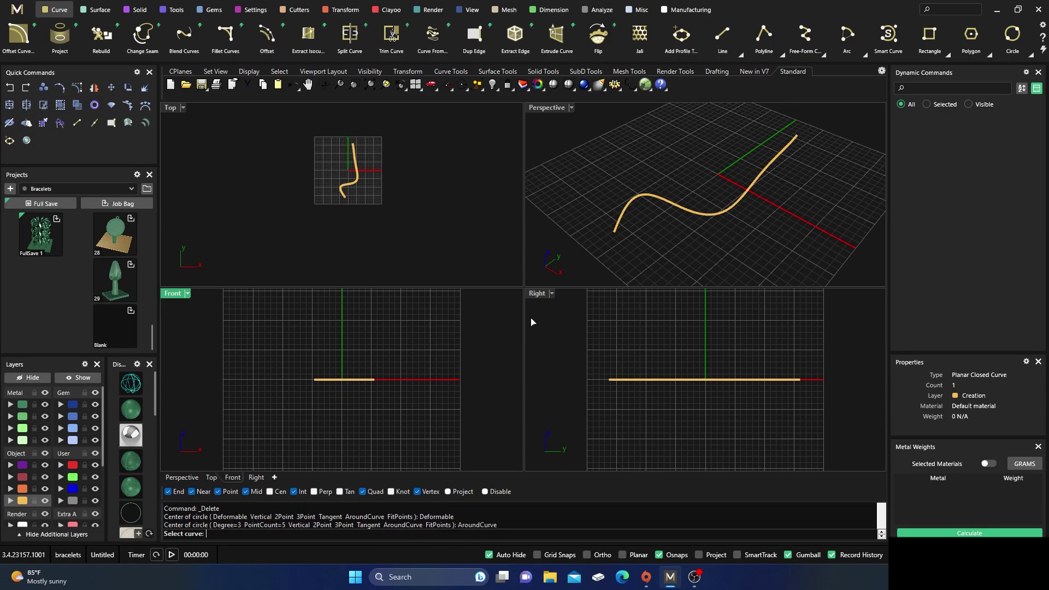
right_click(458, 243)
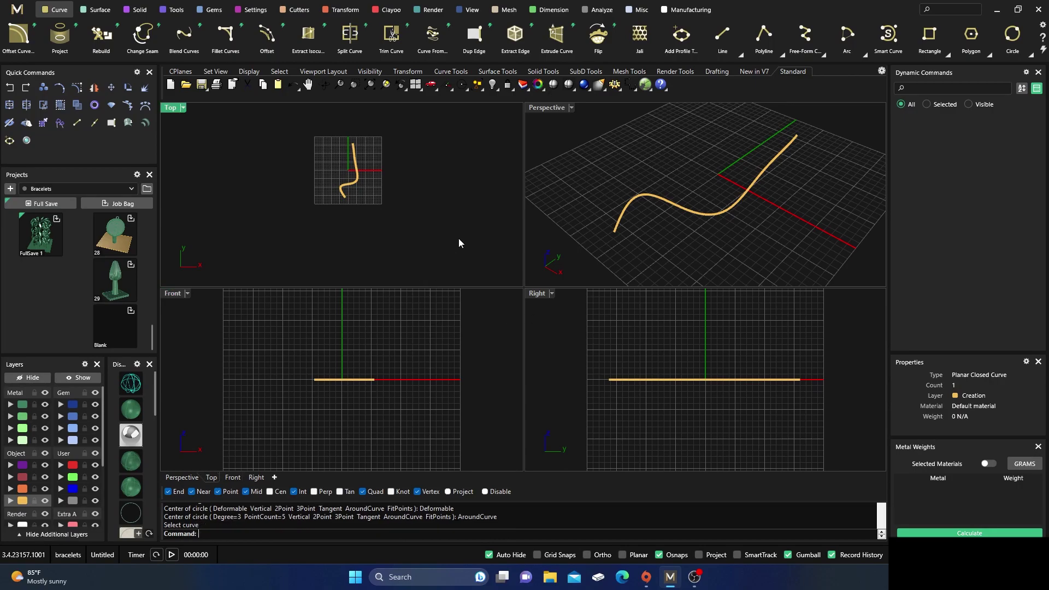
Draw a small Deformable circle with a point count of 6 using AroundCurve, centred on the free-form curve's near end.
right_click(495, 226)
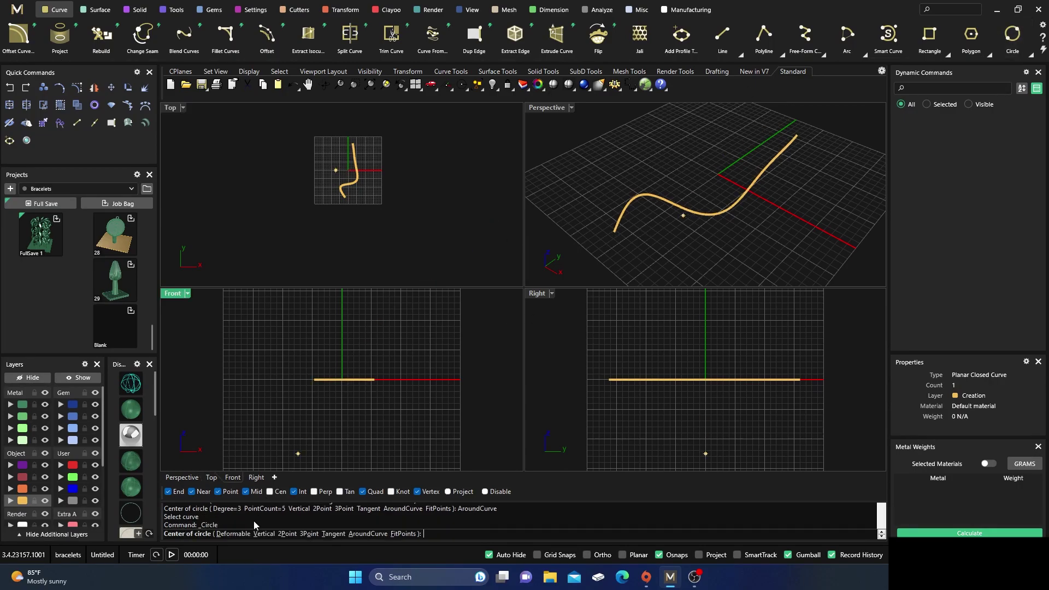
click(234, 534)
click(265, 533)
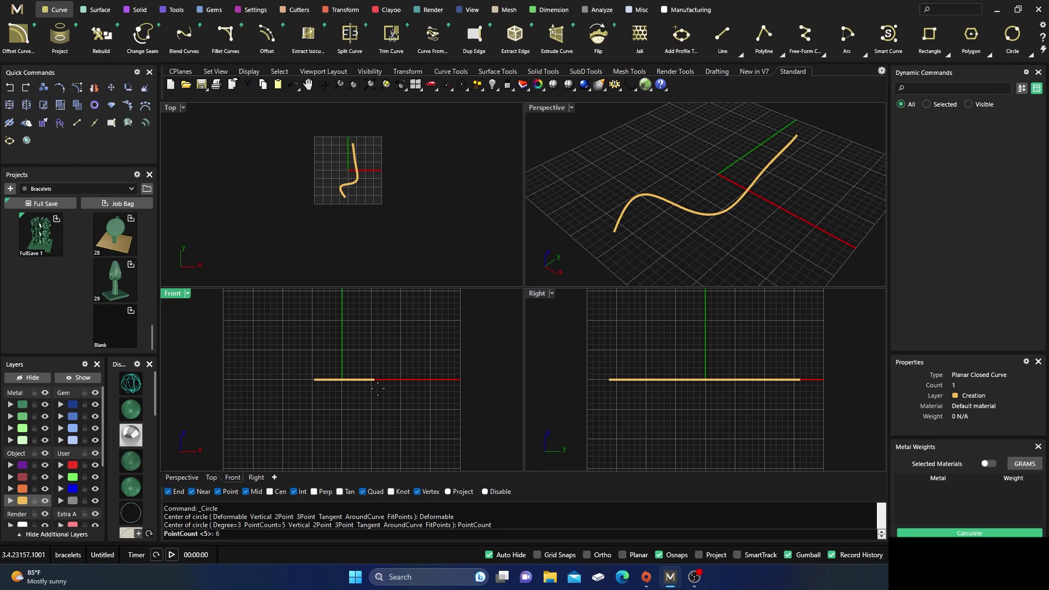
key(Return)
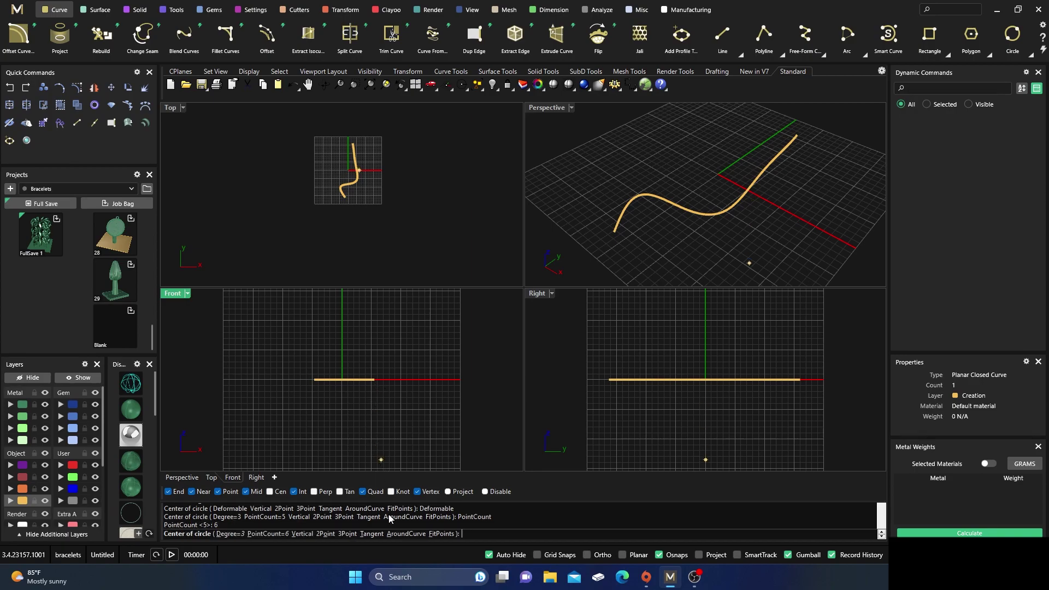
click(408, 534)
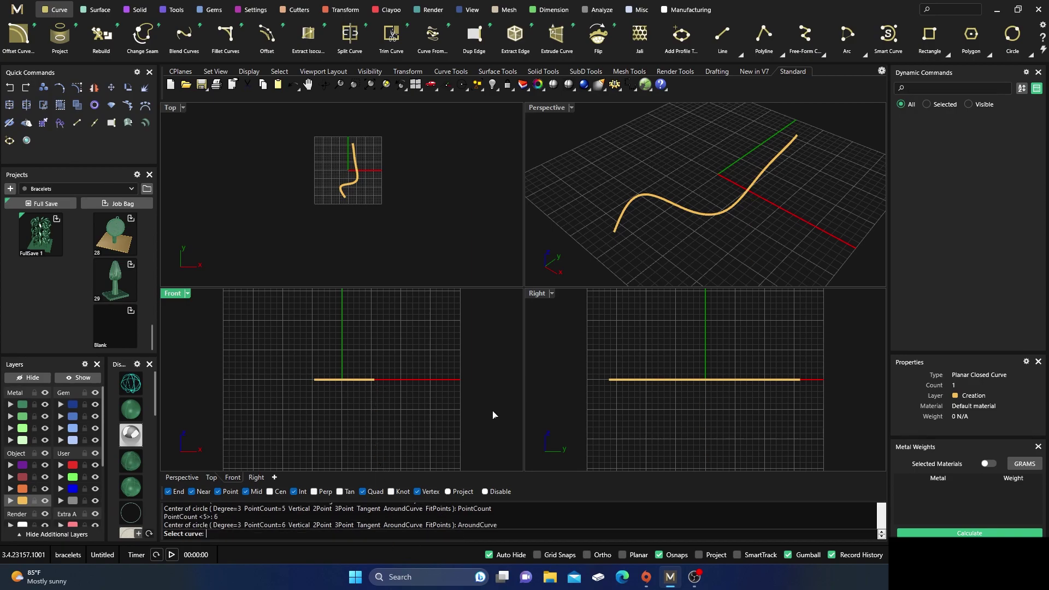
click(615, 232)
click(614, 232)
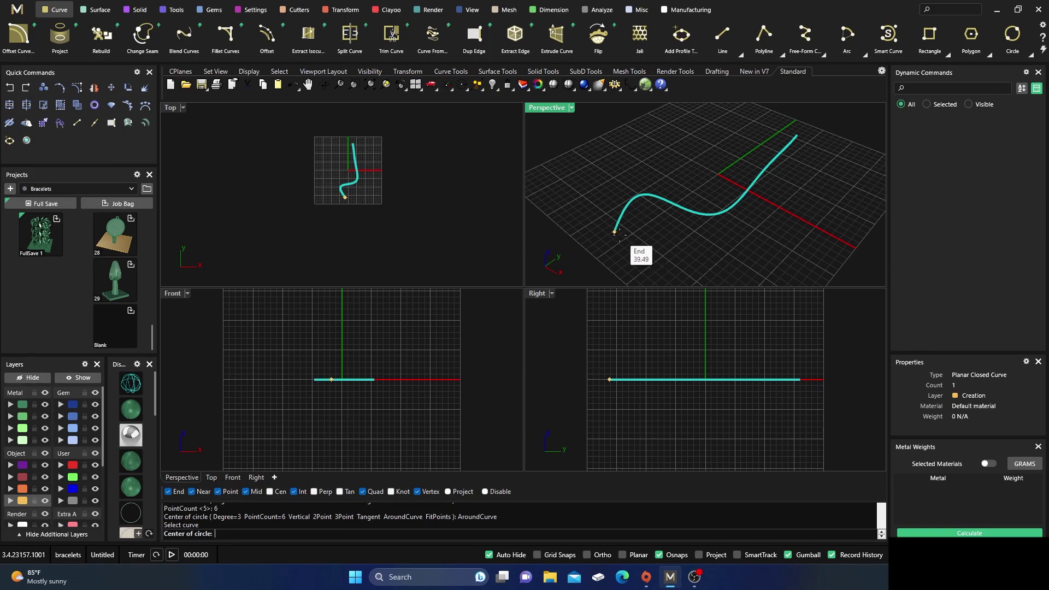
click(631, 239)
click(631, 236)
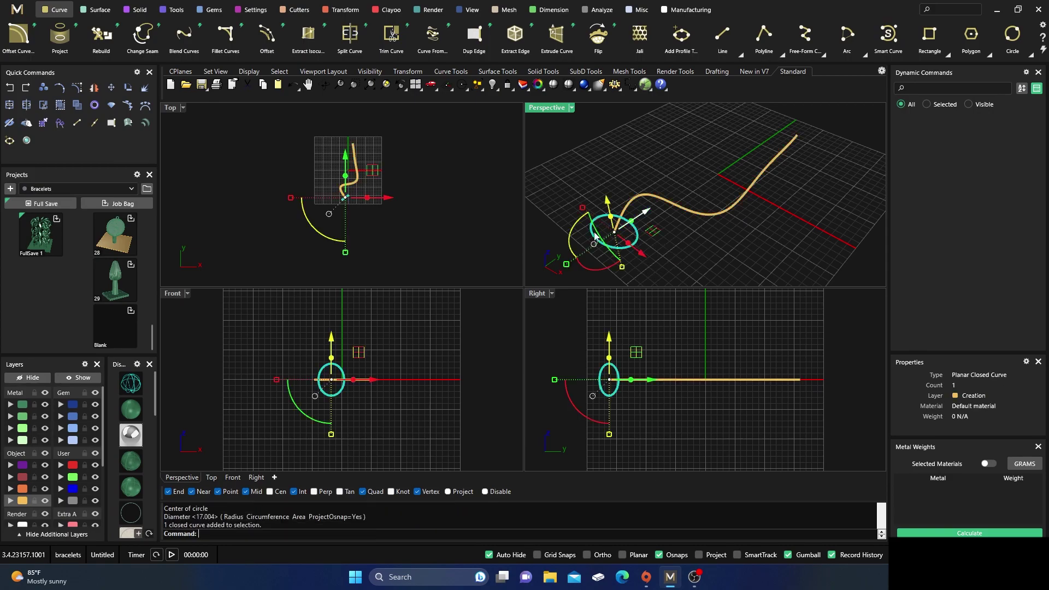
Show the deformable circle's control points, then pull the top one upward and one on each side outward to distort its shape.
click(76, 88)
drag(610, 213, 603, 163)
key(Escape)
right_drag(604, 166, 643, 157)
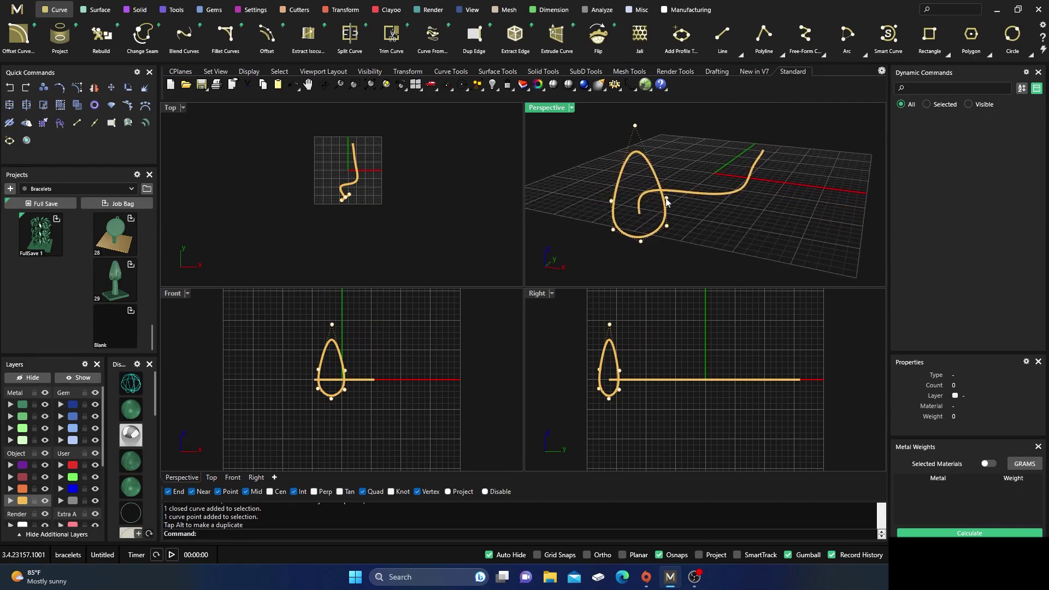
drag(653, 218, 734, 239)
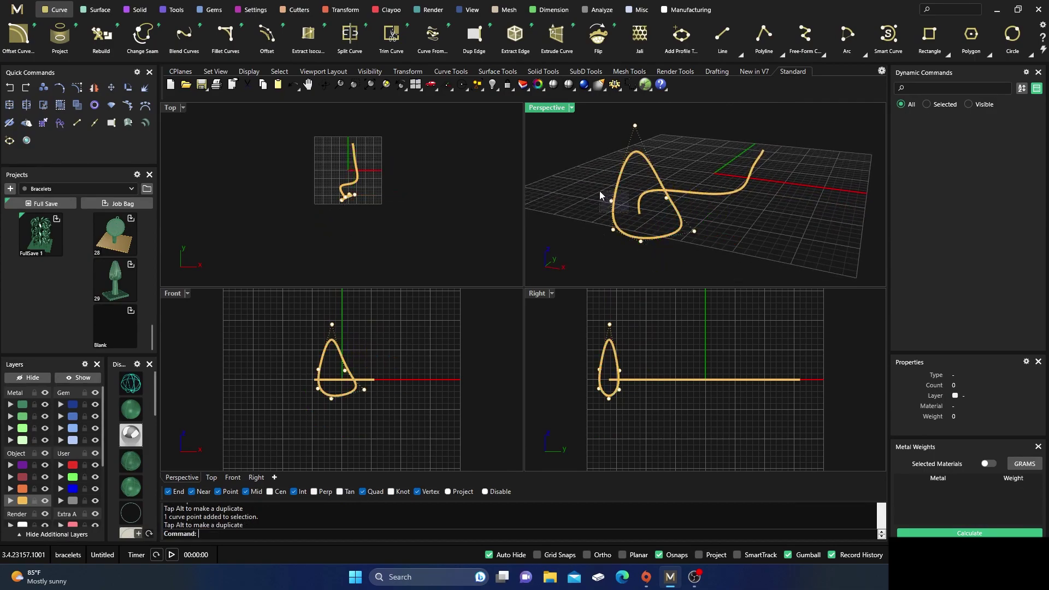
shift+click(601, 191)
drag(663, 218, 621, 212)
click(700, 149)
right_drag(700, 150, 633, 180)
Delete the free-form curve and the deformed circle with its control points.
scroll(628, 251, down, 3)
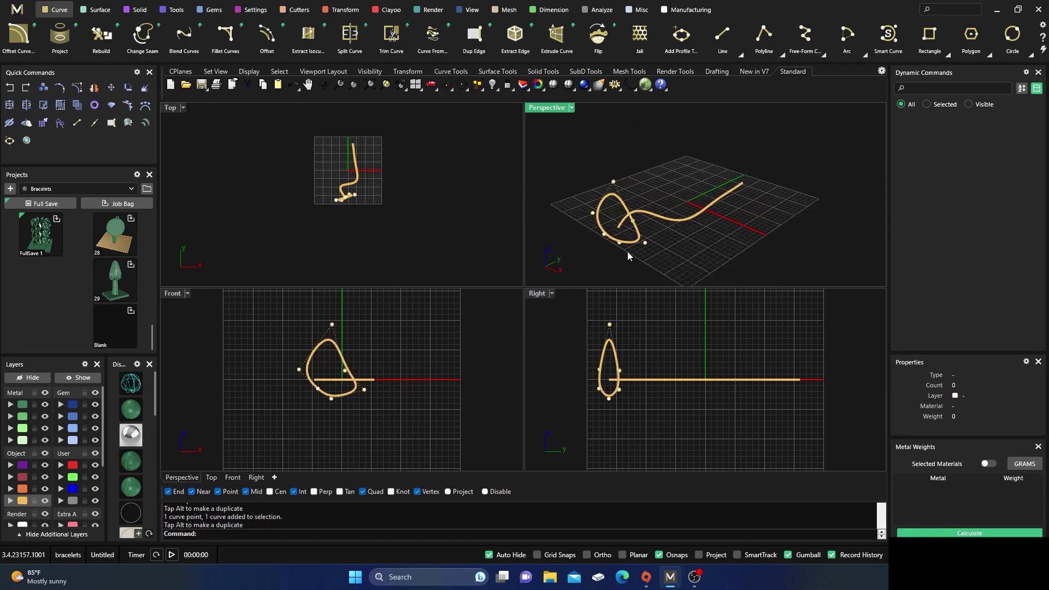
drag(705, 264, 591, 185)
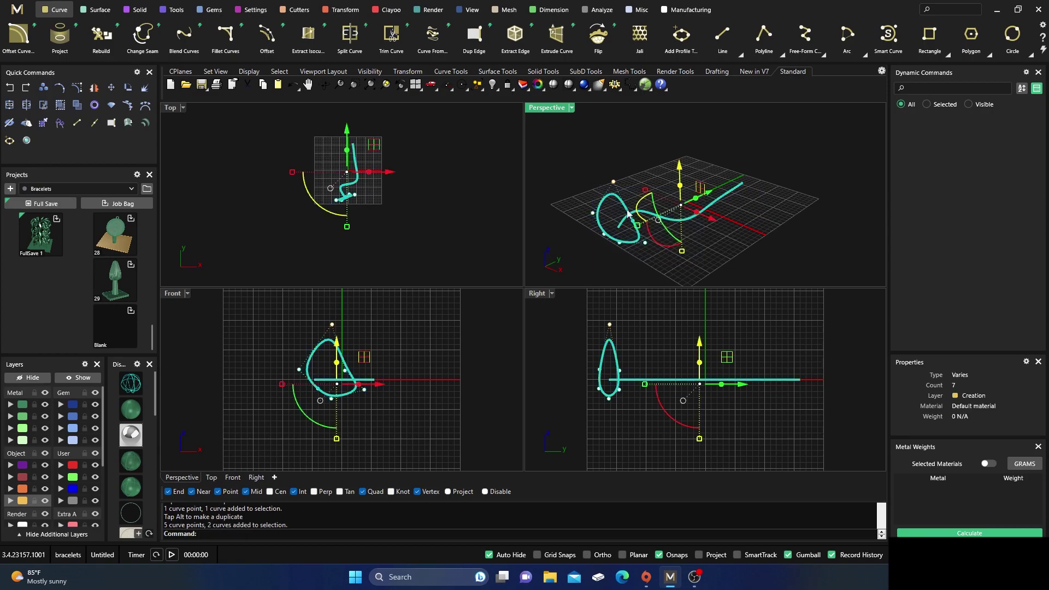
key(Delete)
key(Delete)
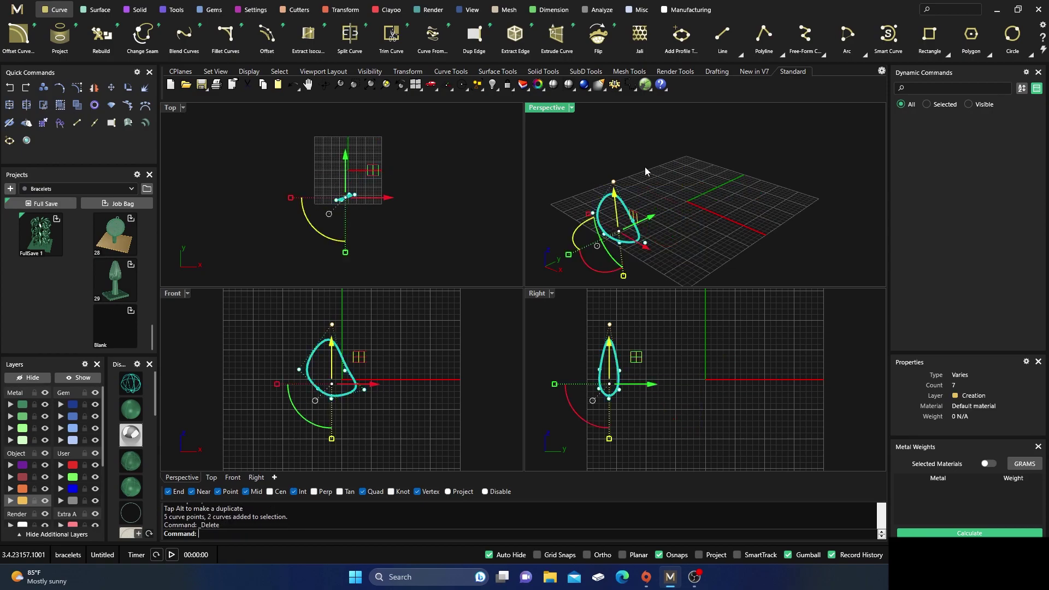
key(Escape)
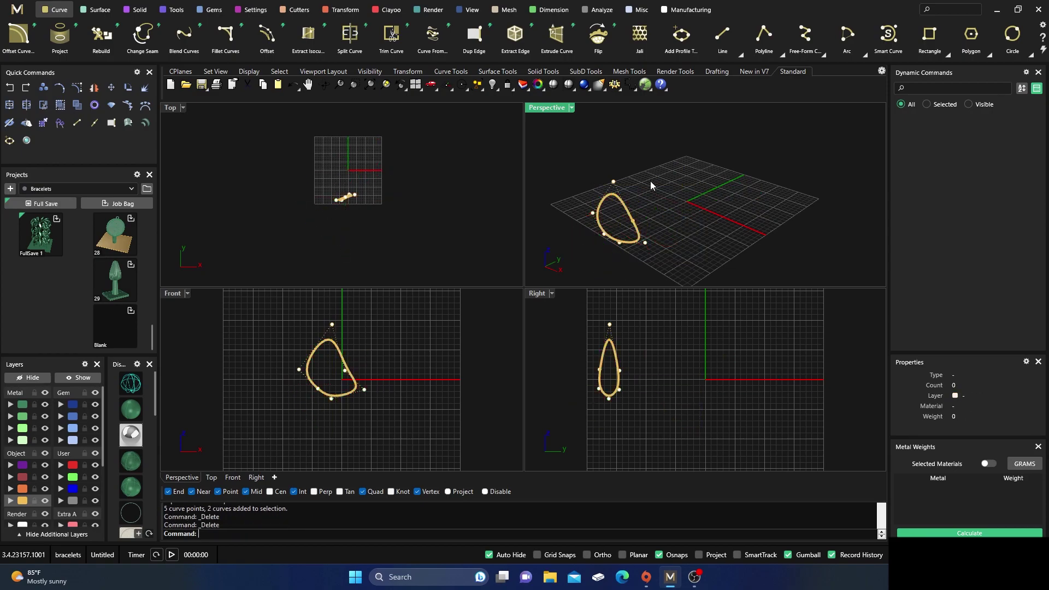
drag(571, 163, 663, 266)
key(Delete)
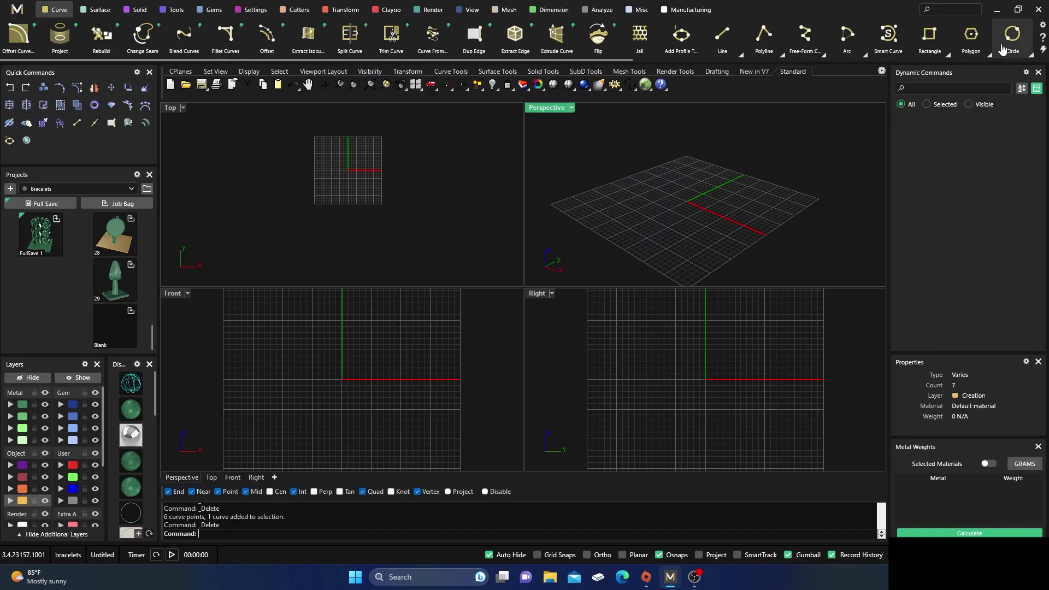
Draw two slanted lines in the Top view, one on each side of the grid, with their lower ends leaning inward.
click(1028, 53)
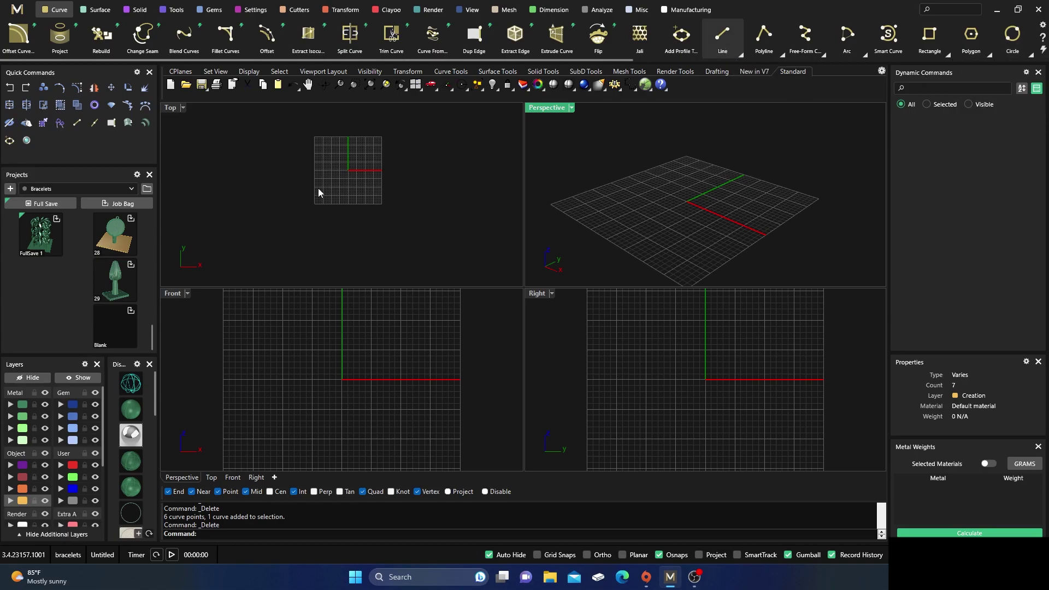
click(267, 152)
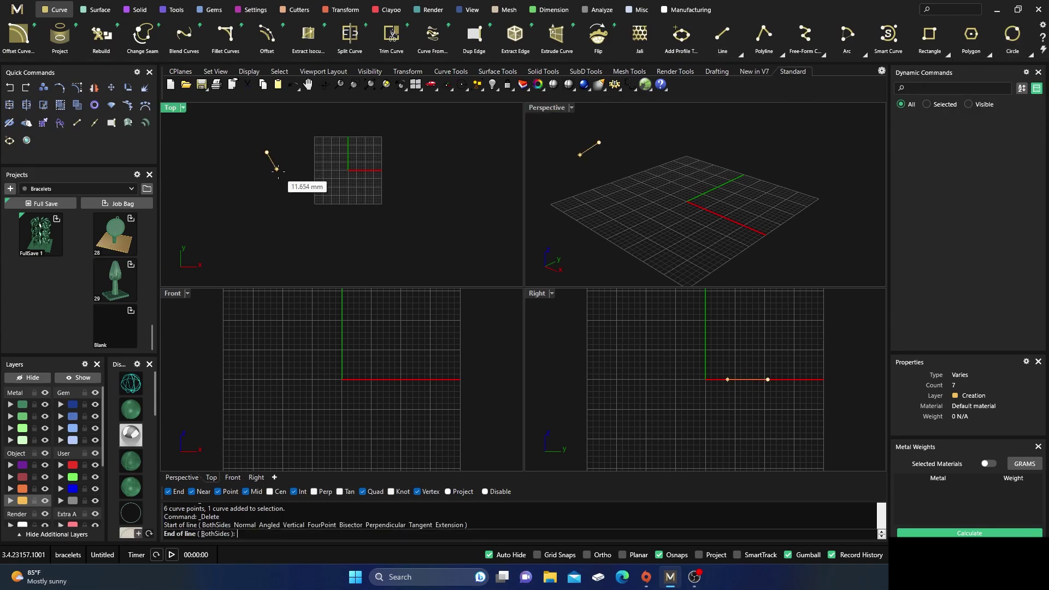
click(291, 209)
key(Return)
click(449, 161)
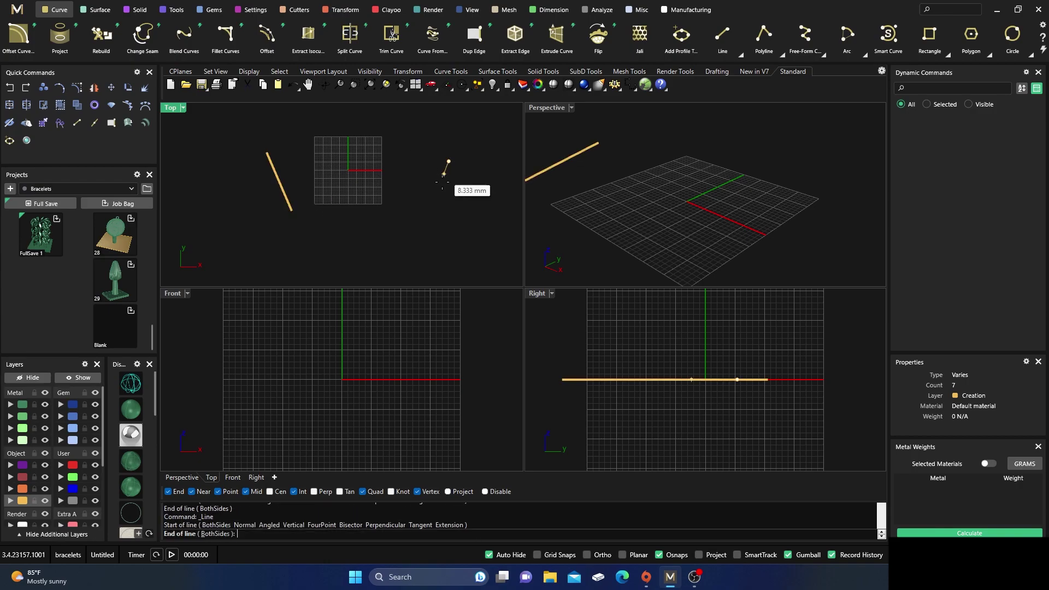
click(433, 216)
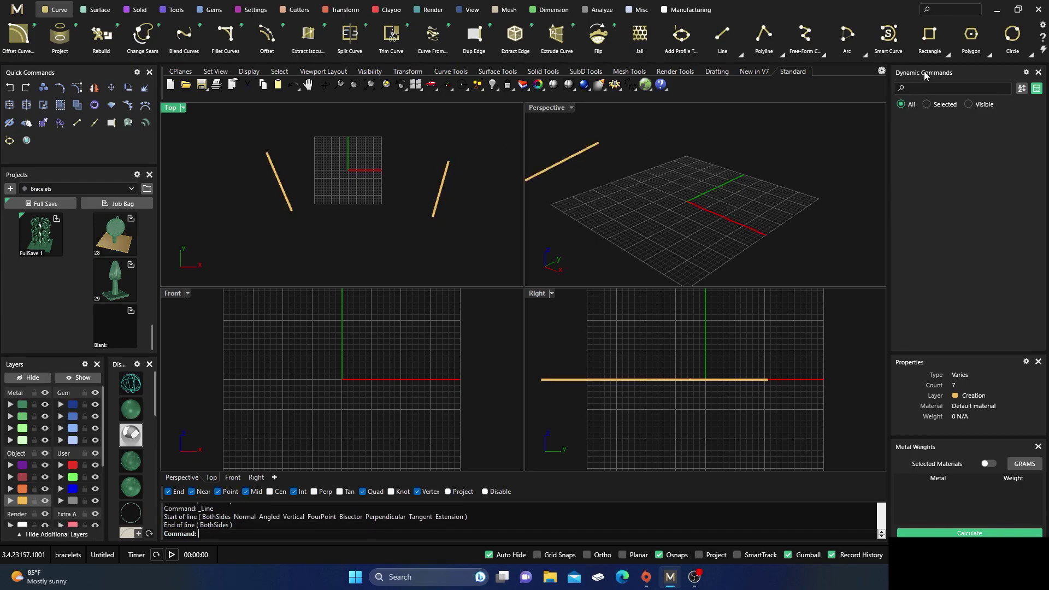
Draw a circle with the Tangent option, tangent to both slanted lines, picking the left line again for the third tangent curve.
click(1013, 35)
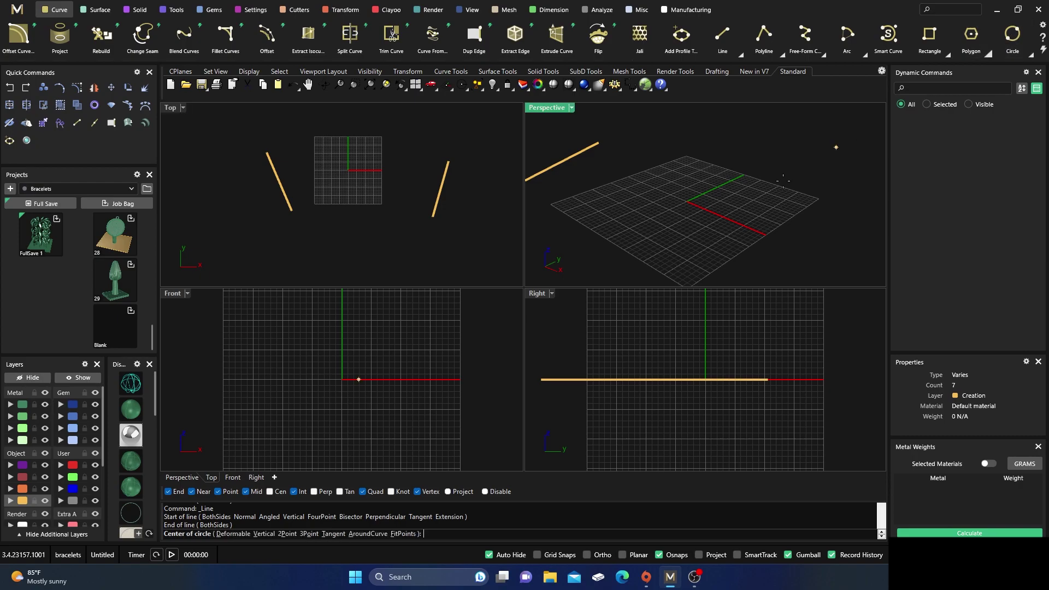
click(332, 535)
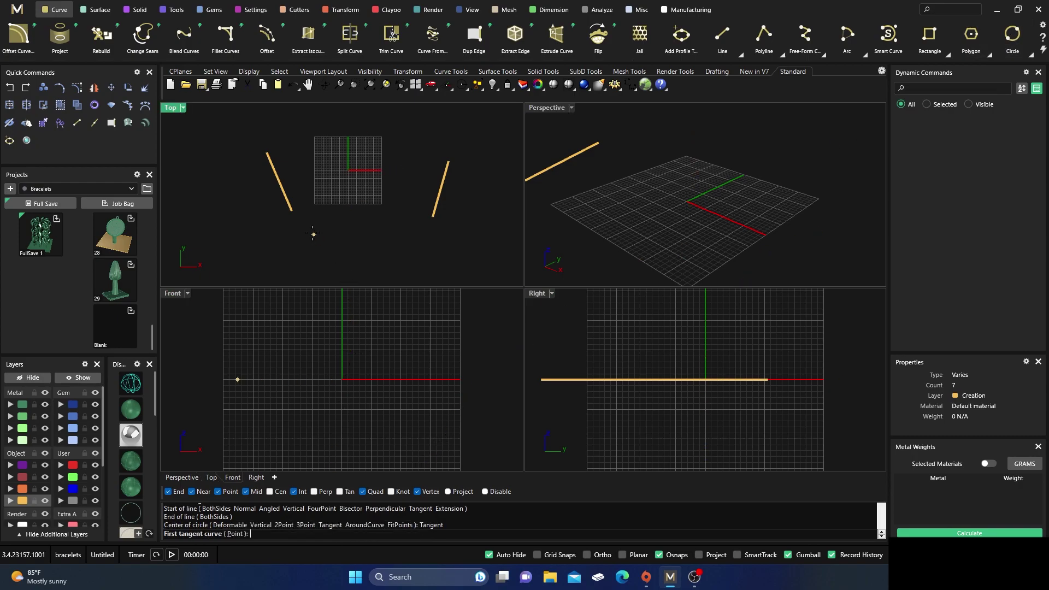
click(293, 206)
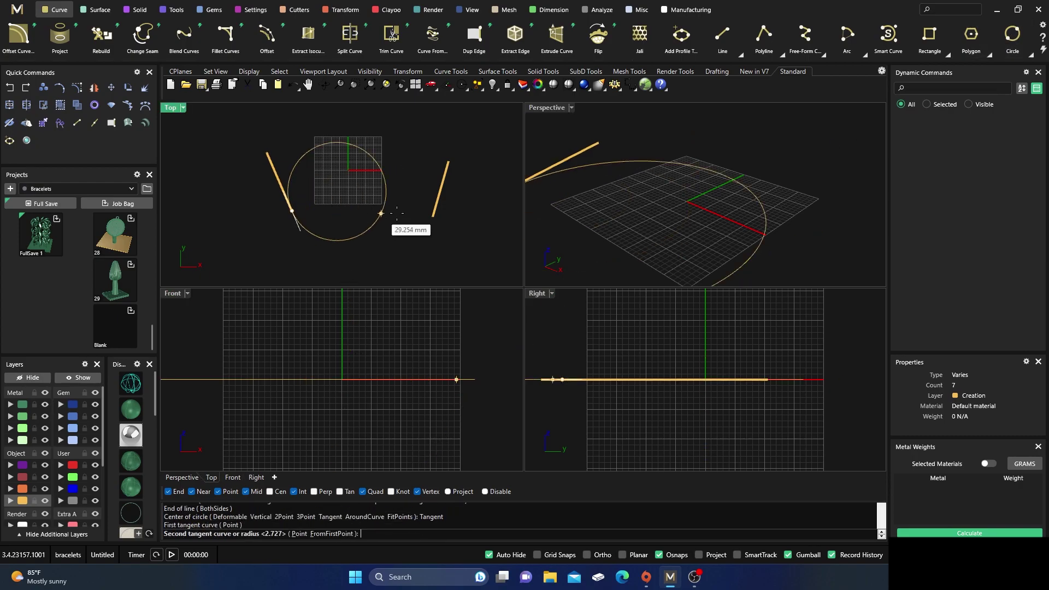
click(435, 213)
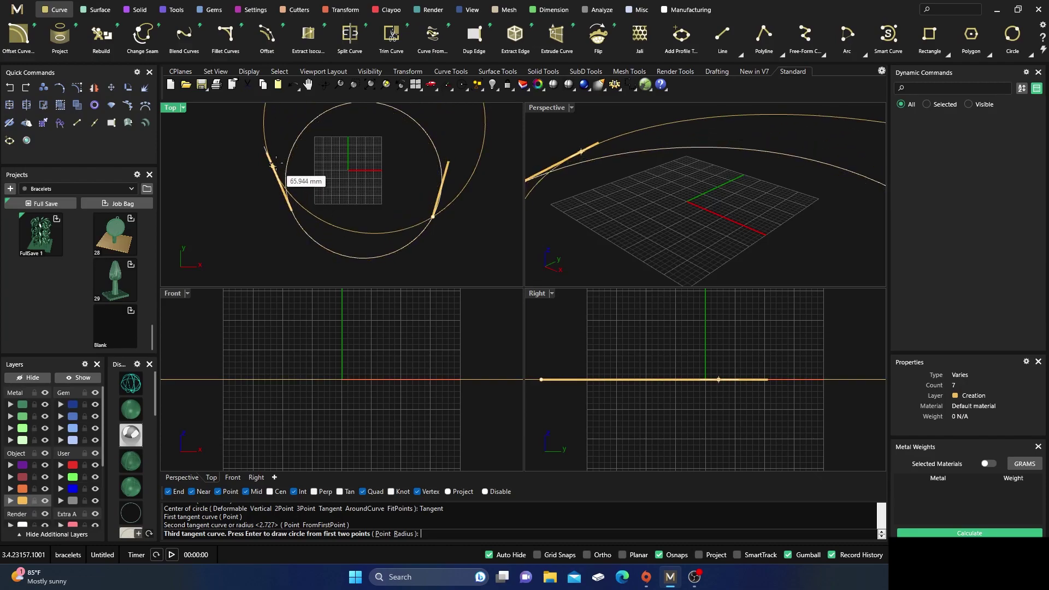
double_click(171, 107)
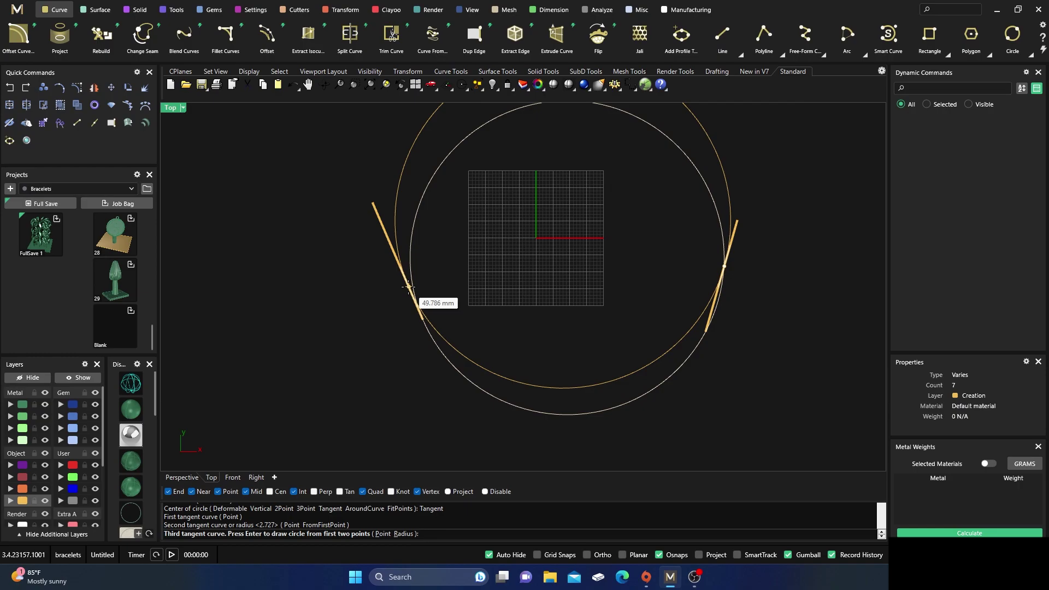
right_drag(409, 287, 365, 306)
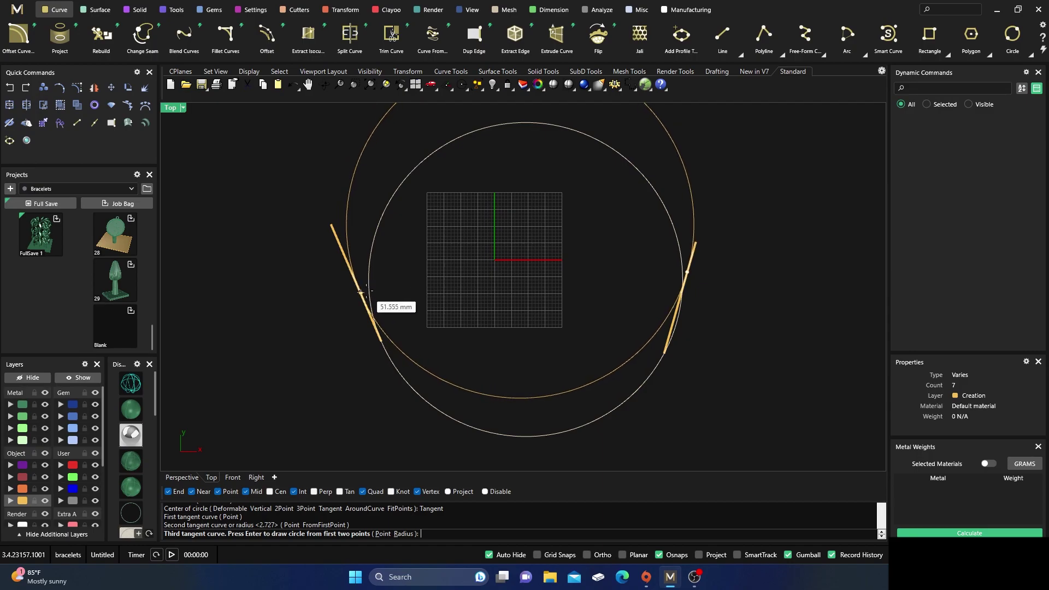
click(357, 283)
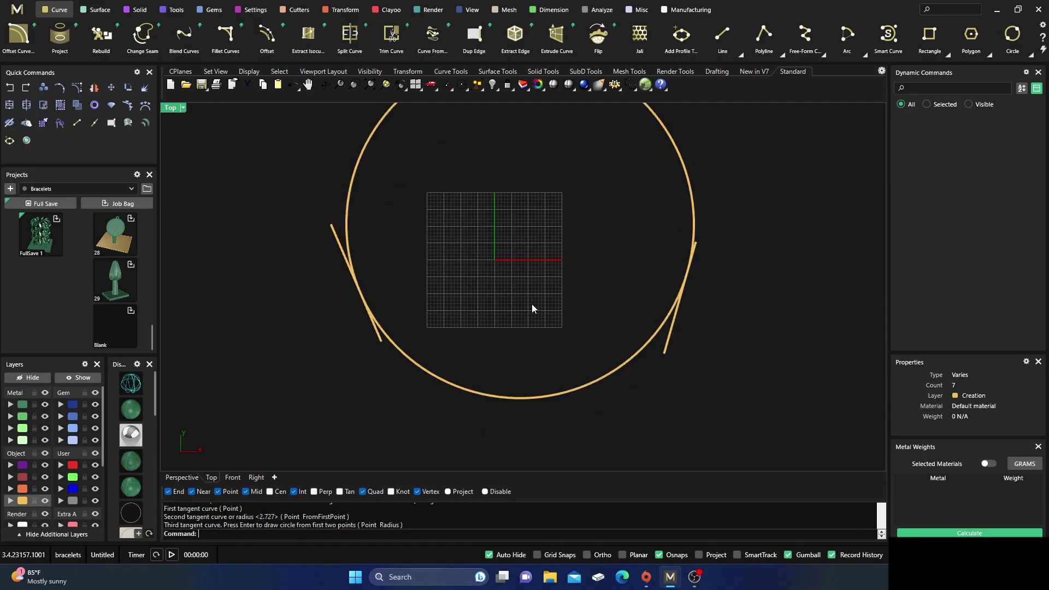
right_drag(522, 269, 497, 272)
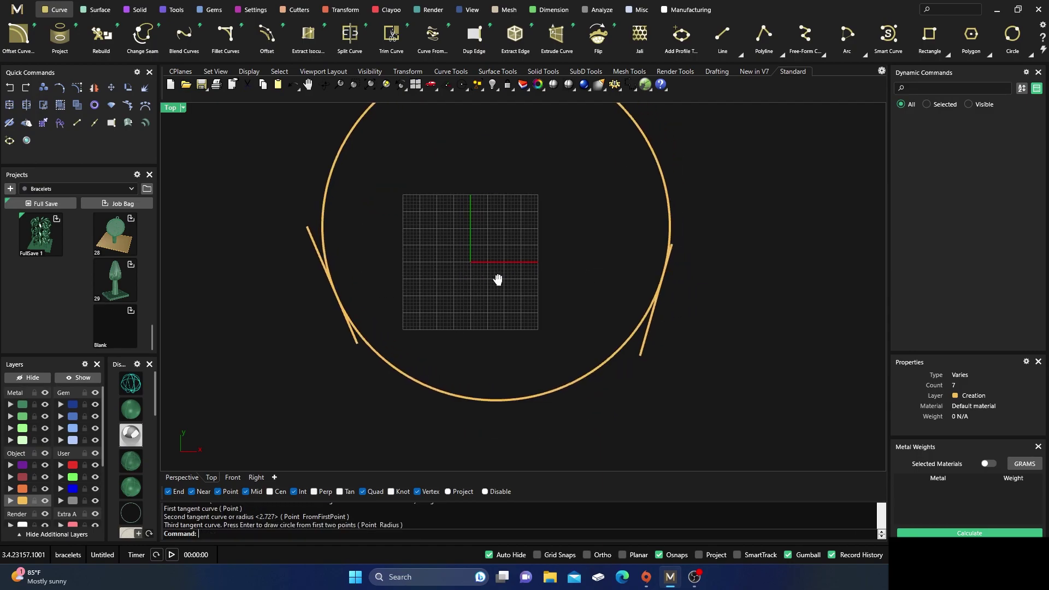
Split the two slanted lines with the circle and delete their lower pieces below the tangent points.
click(640, 354)
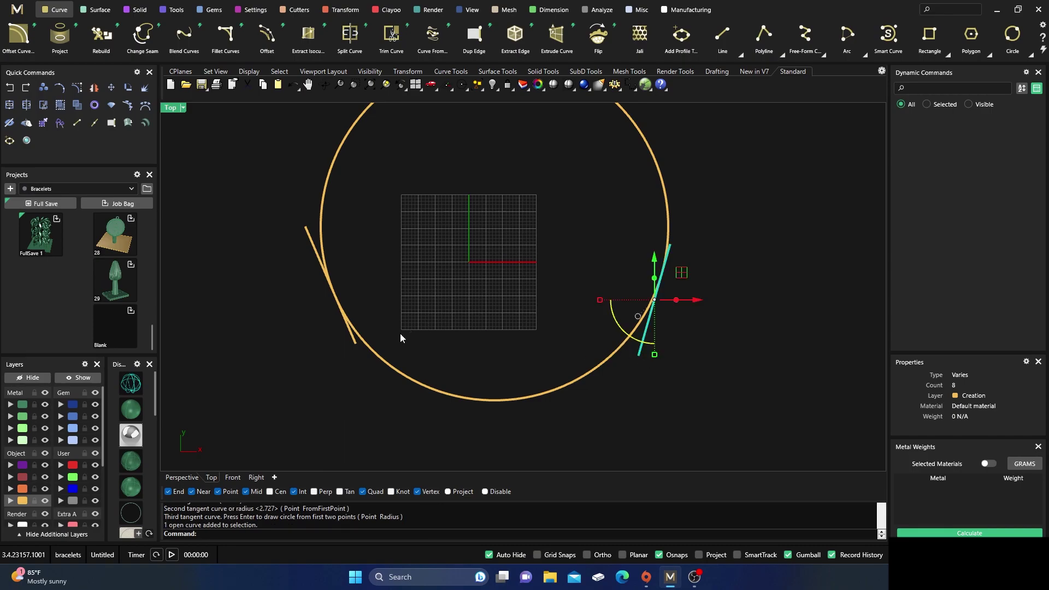
click(353, 342)
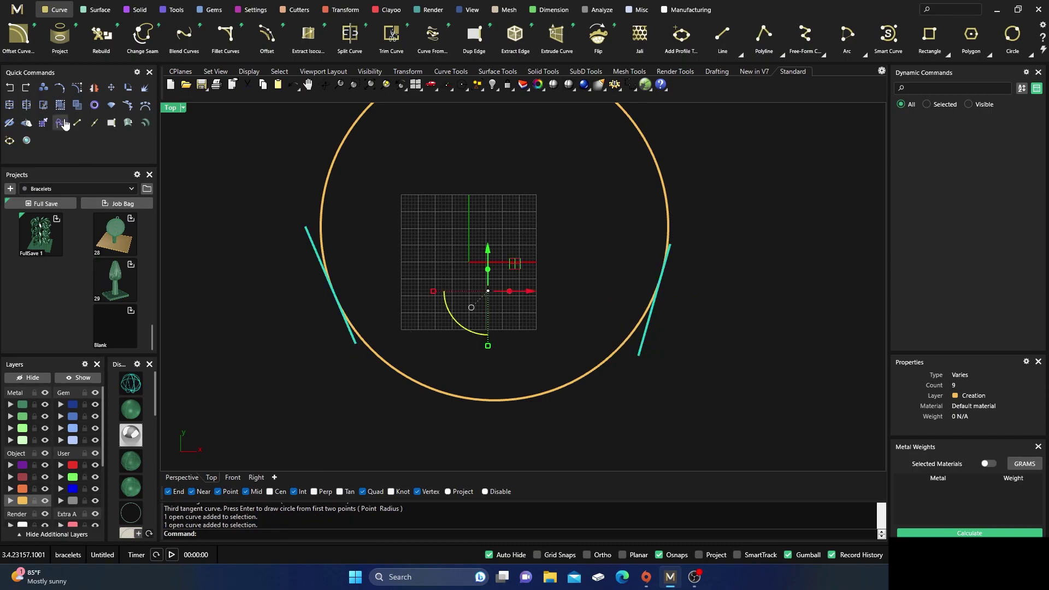
click(29, 107)
click(442, 394)
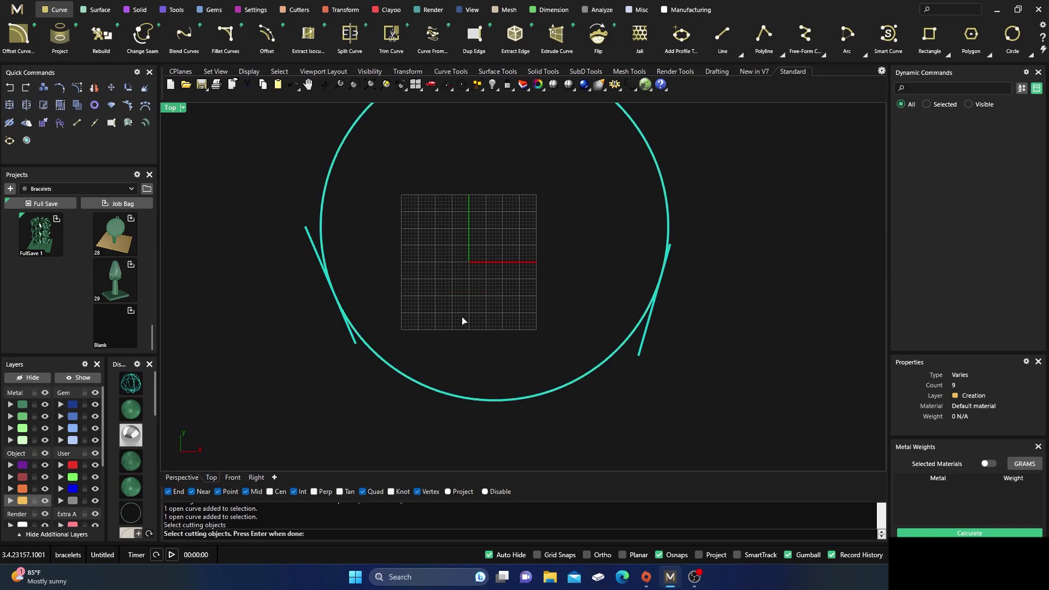
key(Return)
click(350, 340)
key(Delete)
click(644, 346)
key(Delete)
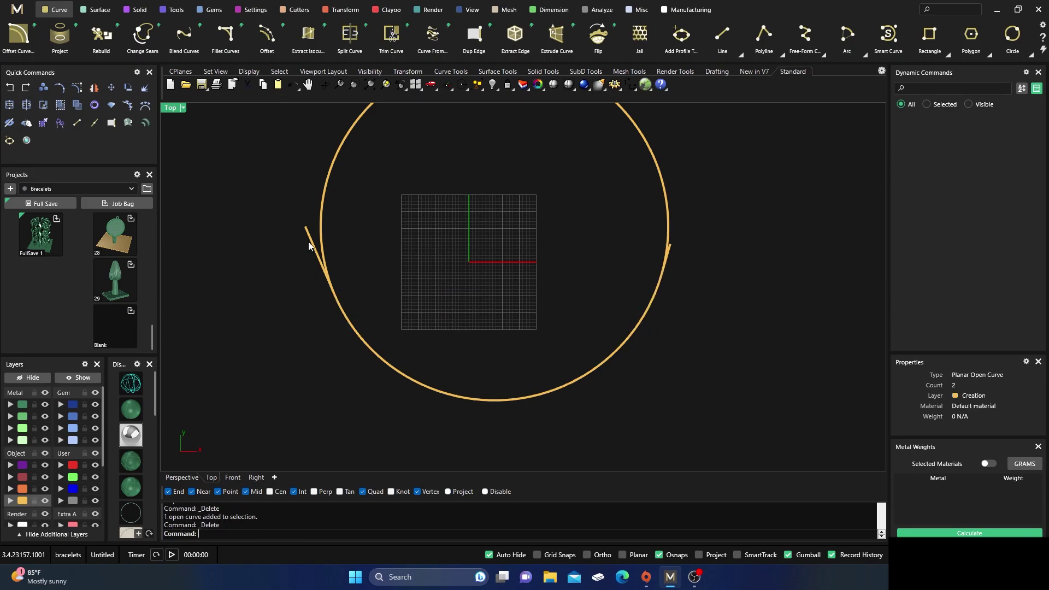
Split the circle with the two remaining line segments and delete its upper arc, leaving the lower arc between them.
click(322, 241)
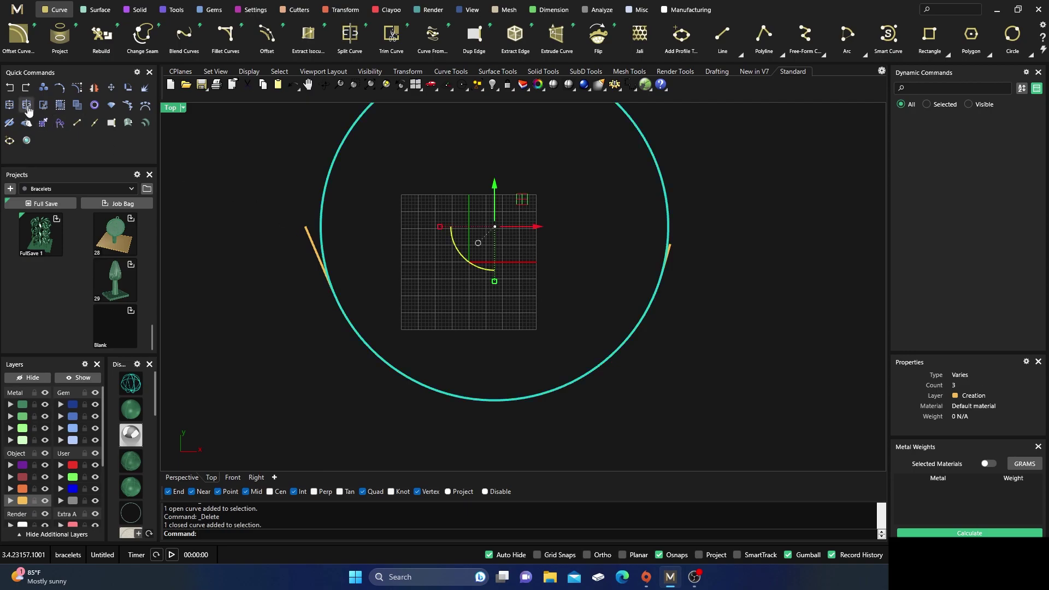
click(26, 108)
click(324, 255)
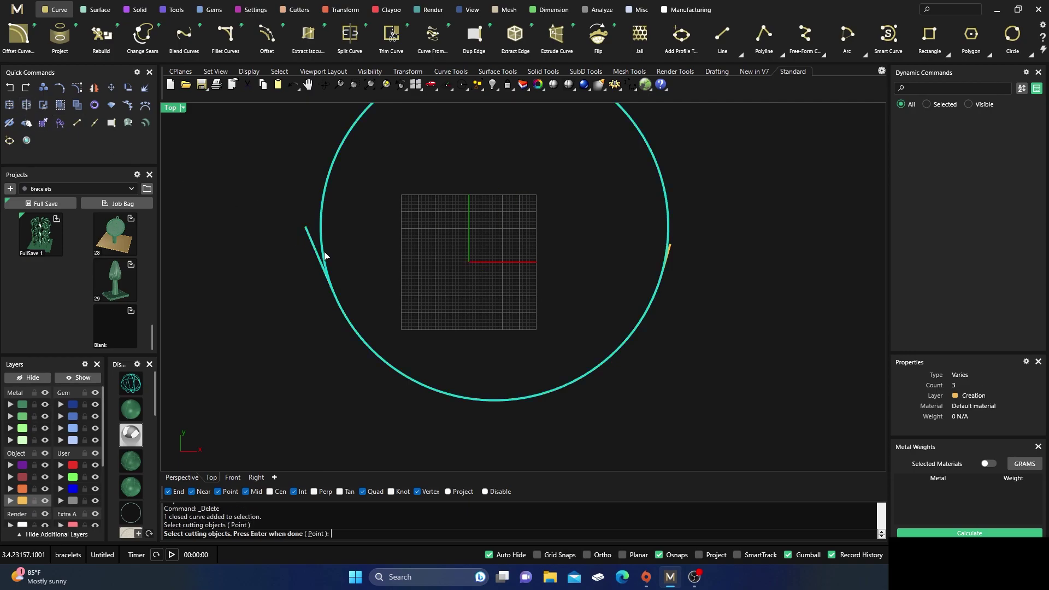
click(669, 251)
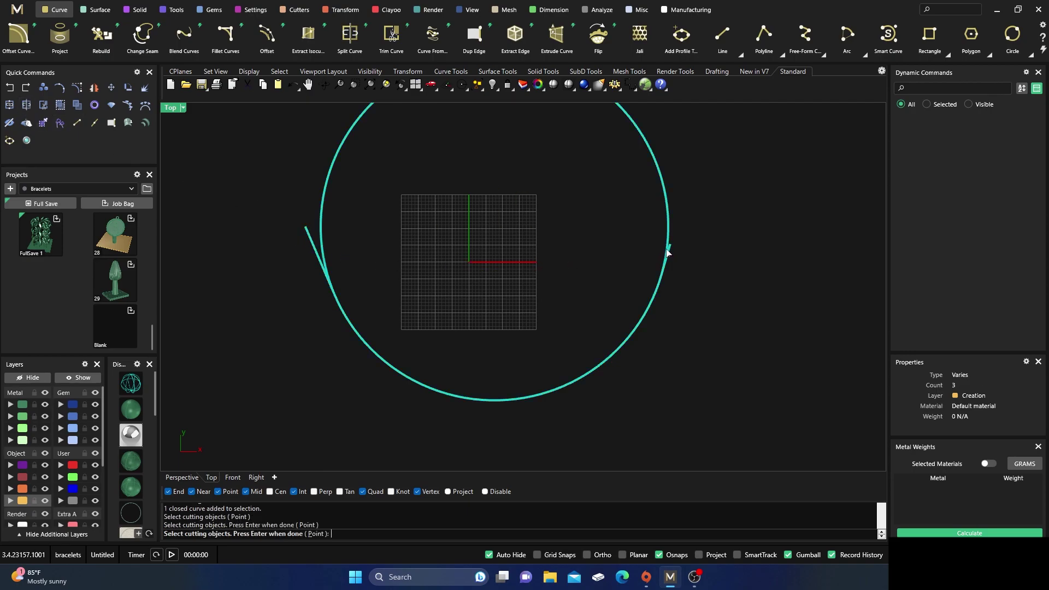
key(Return)
click(665, 218)
key(Delete)
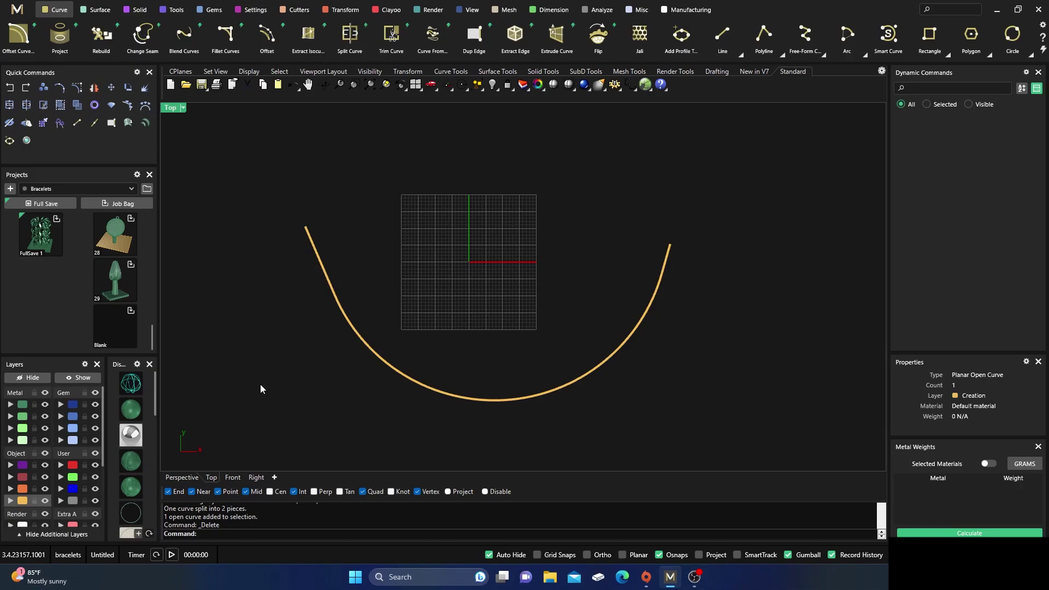
Check the continuity between the arc and each adjoining line with the GCon command.
text(GCon)
key(Return)
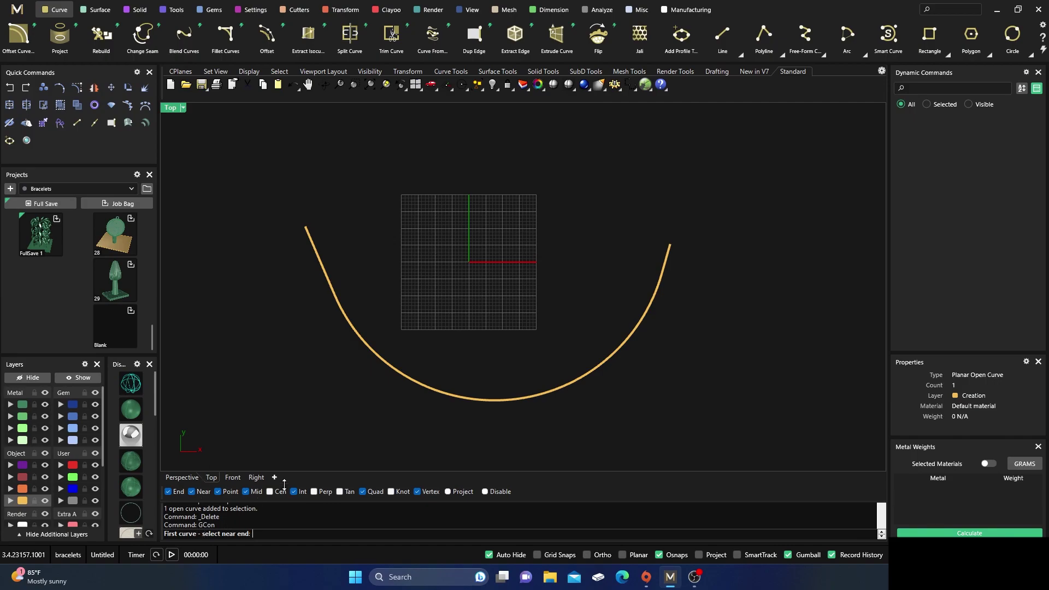
click(346, 321)
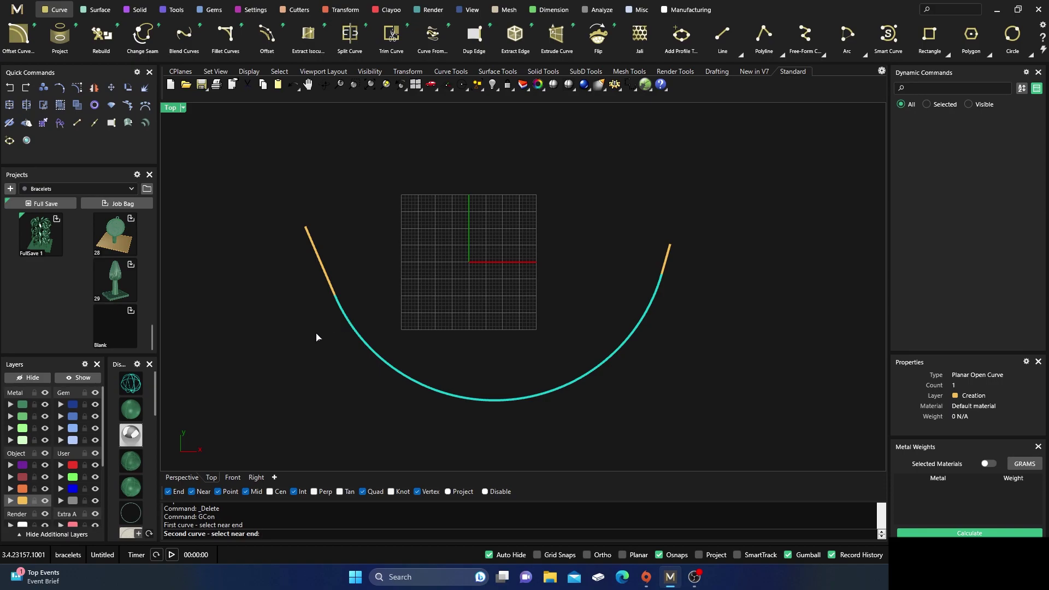
click(334, 291)
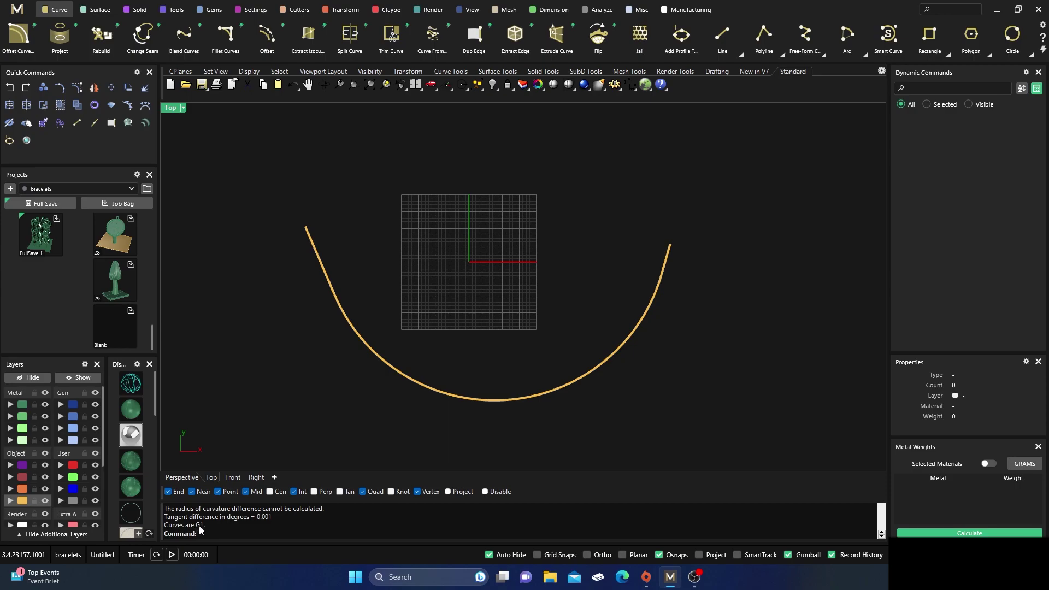
key(Return)
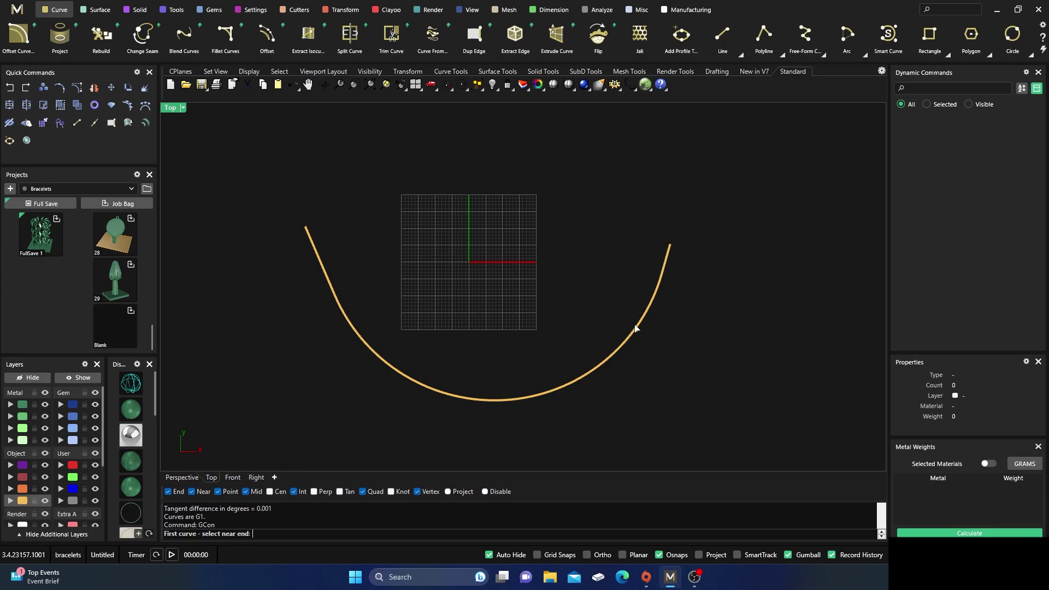
click(649, 315)
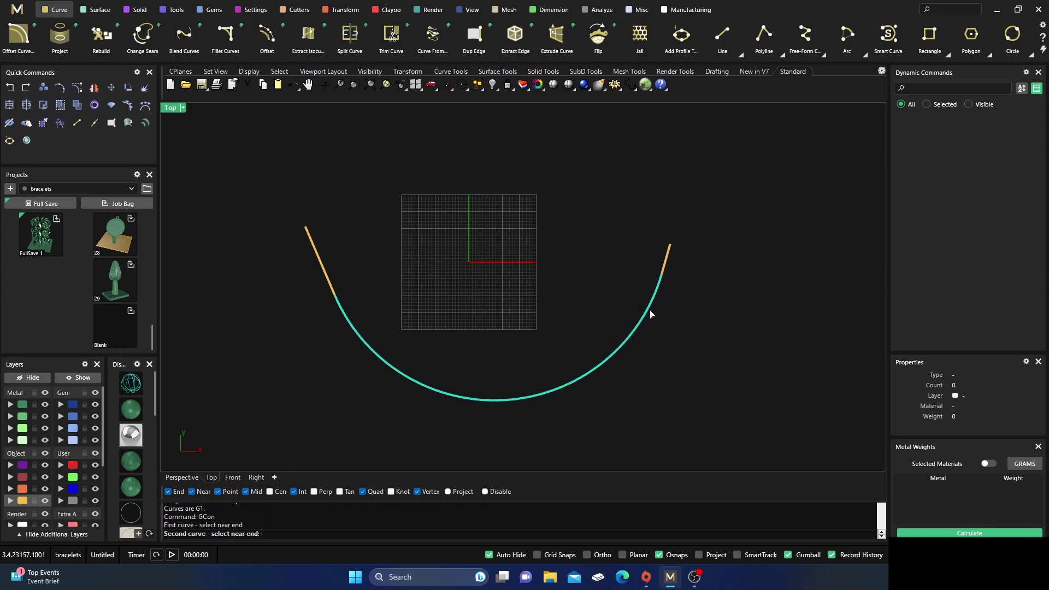
click(665, 275)
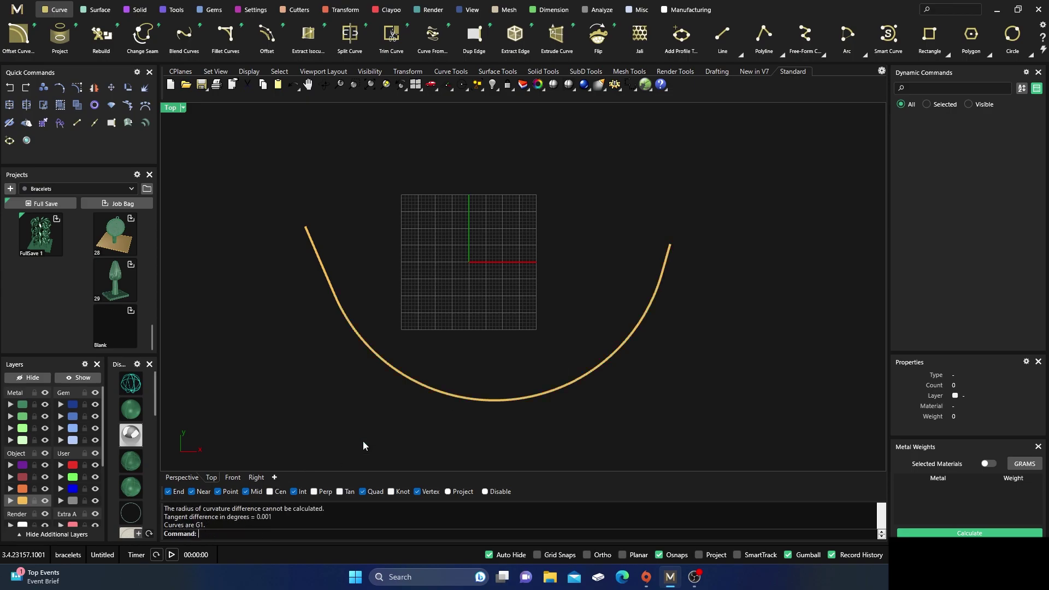
Select the arc and both line segments and join them into one open curve.
scroll(456, 333, down, 2)
drag(287, 421, 610, 190)
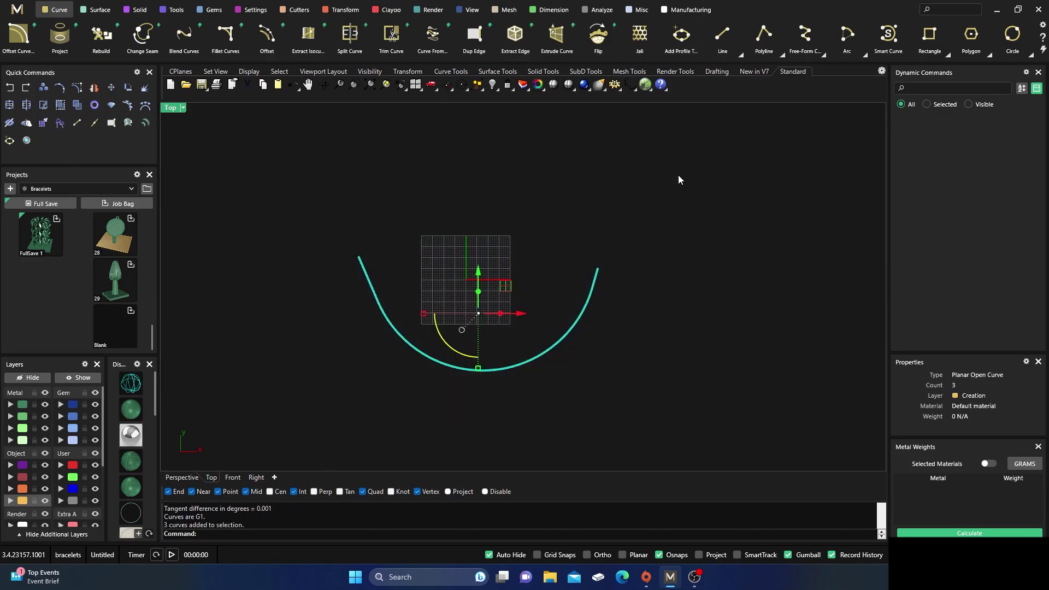
click(10, 107)
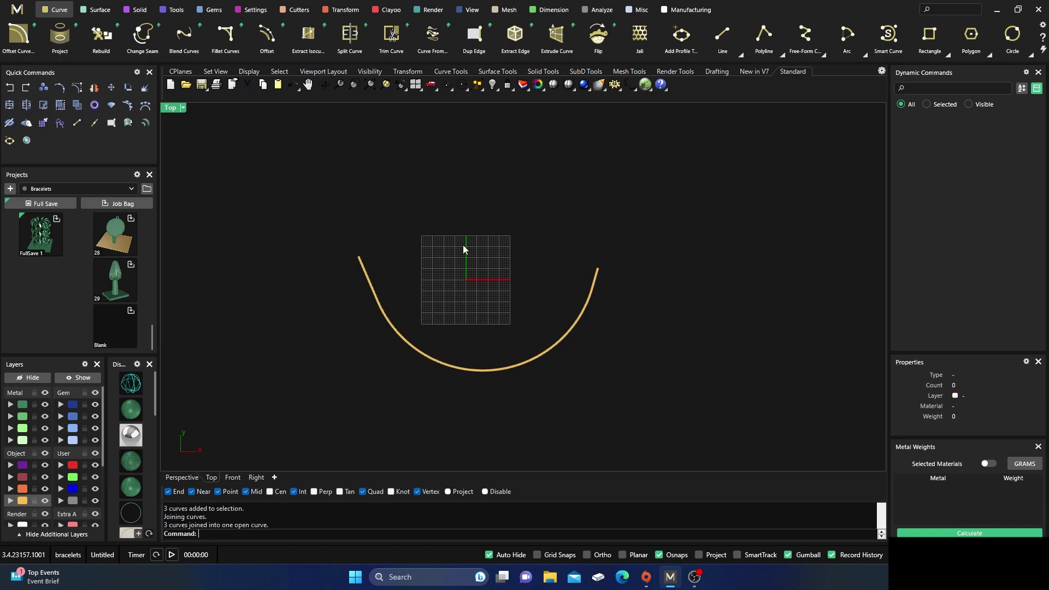
Show the joined curve's control points and pull the lowest middle point upward to dent the arc.
click(373, 307)
click(77, 89)
drag(488, 393, 489, 301)
click(476, 238)
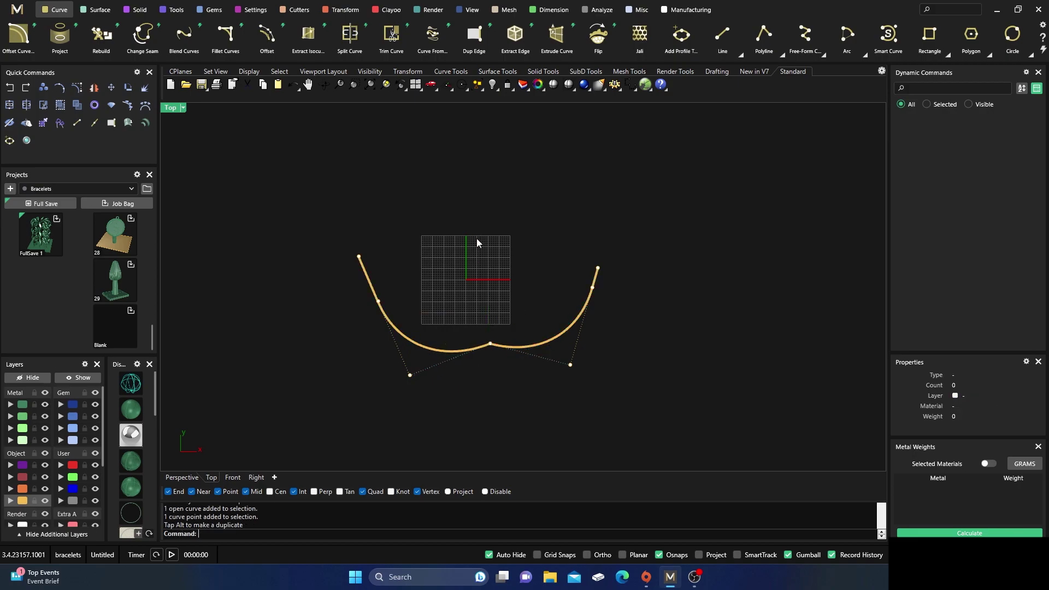
scroll(486, 344, up, 5)
scroll(489, 312, down, 5)
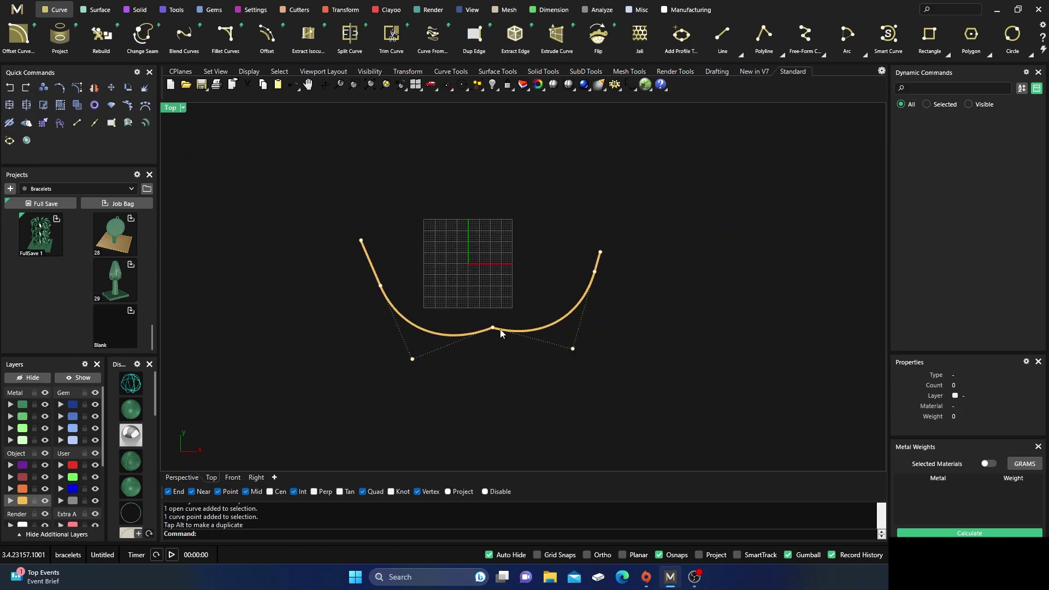
Delete the reshaped curve together with its control points.
drag(308, 215, 649, 429)
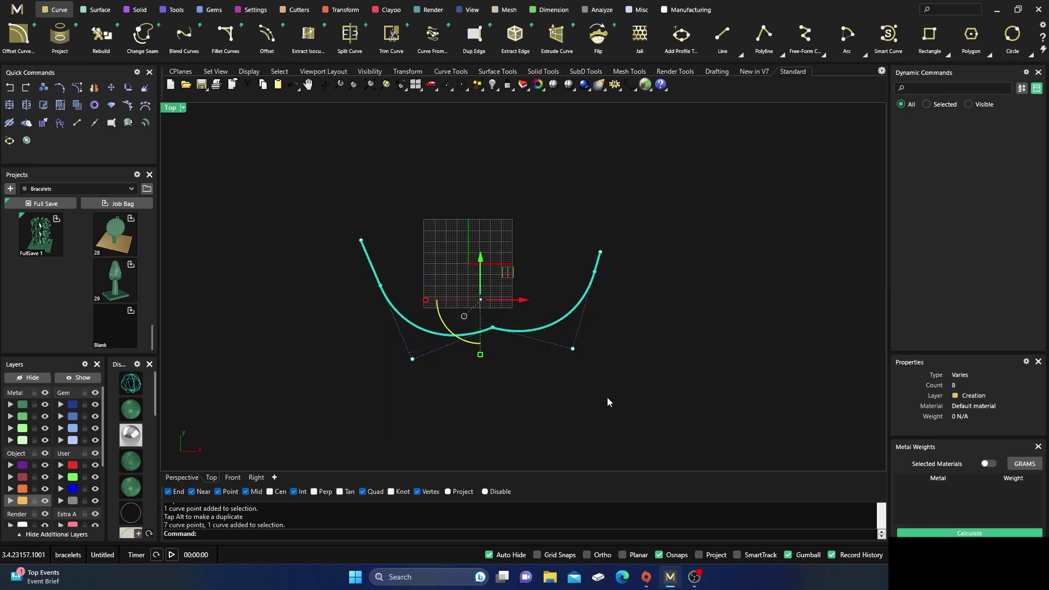
key(Delete)
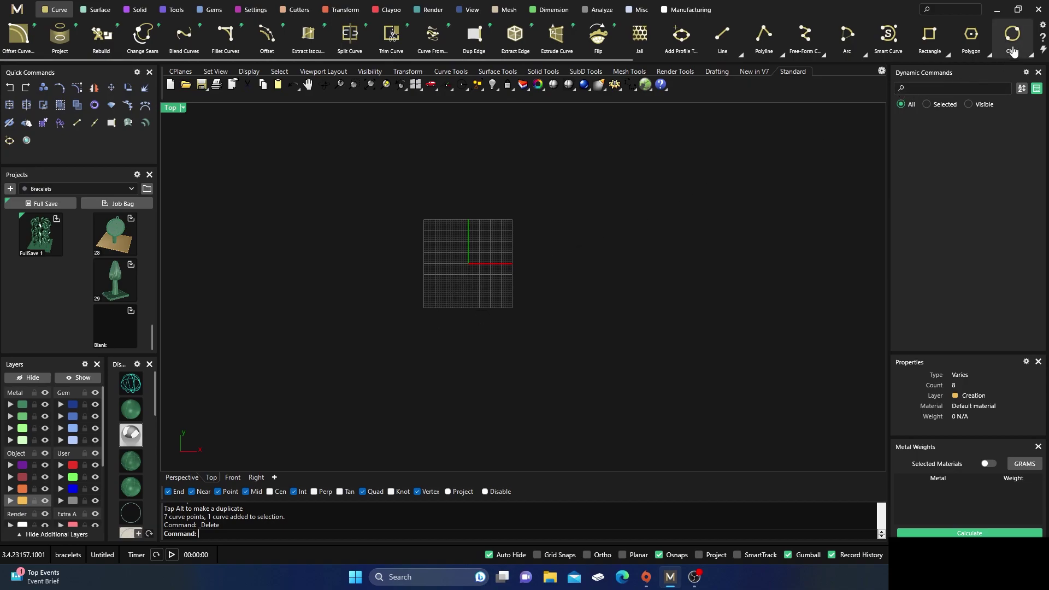
click(1029, 56)
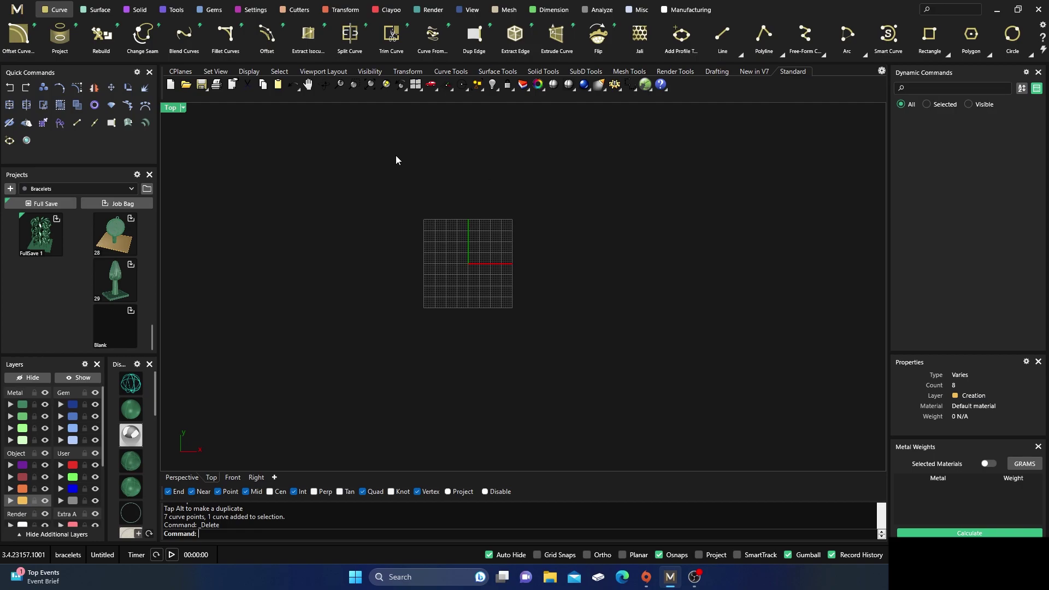
Create a round diamond gem 9.20 mm in diameter at the origin, with all four viewports shown.
click(212, 10)
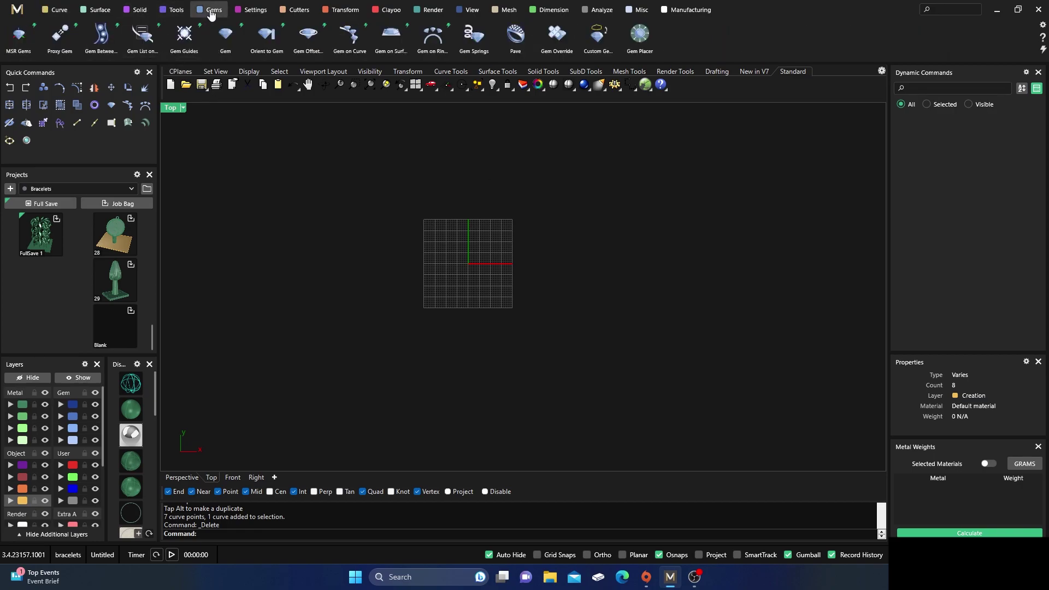
click(228, 37)
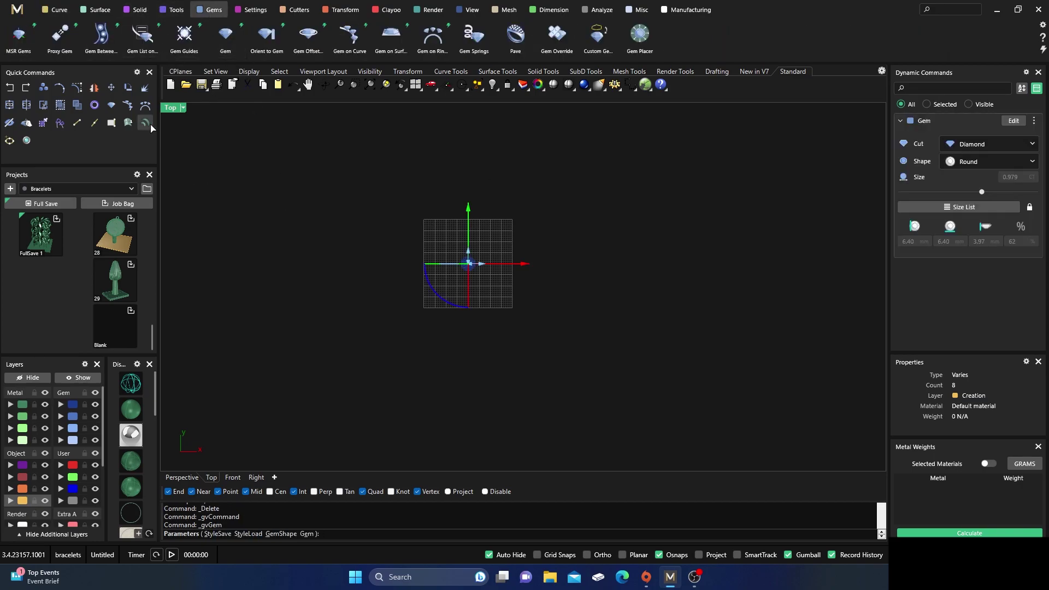
double_click(176, 109)
scroll(335, 406, up, 3)
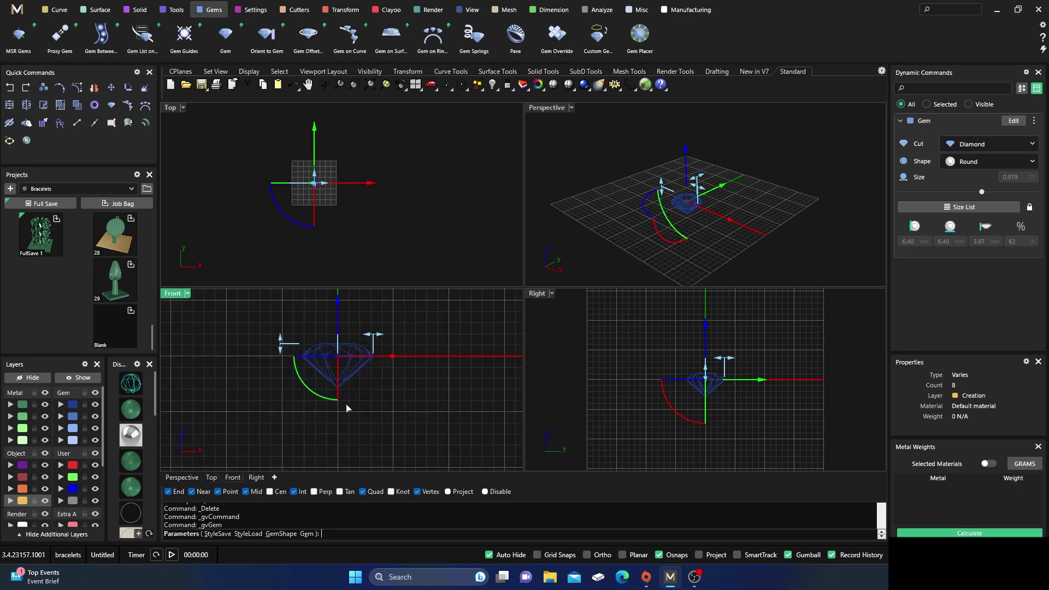
key(Return)
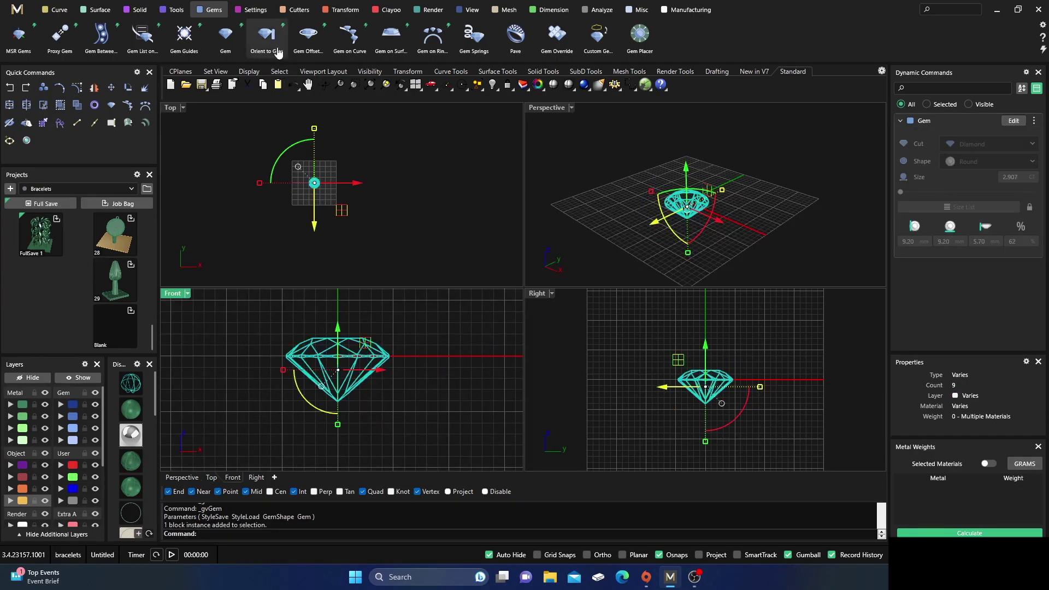
Start a prong head on the gem and thicken its bottom rail to a height of about 1.85 mm.
click(255, 9)
click(228, 43)
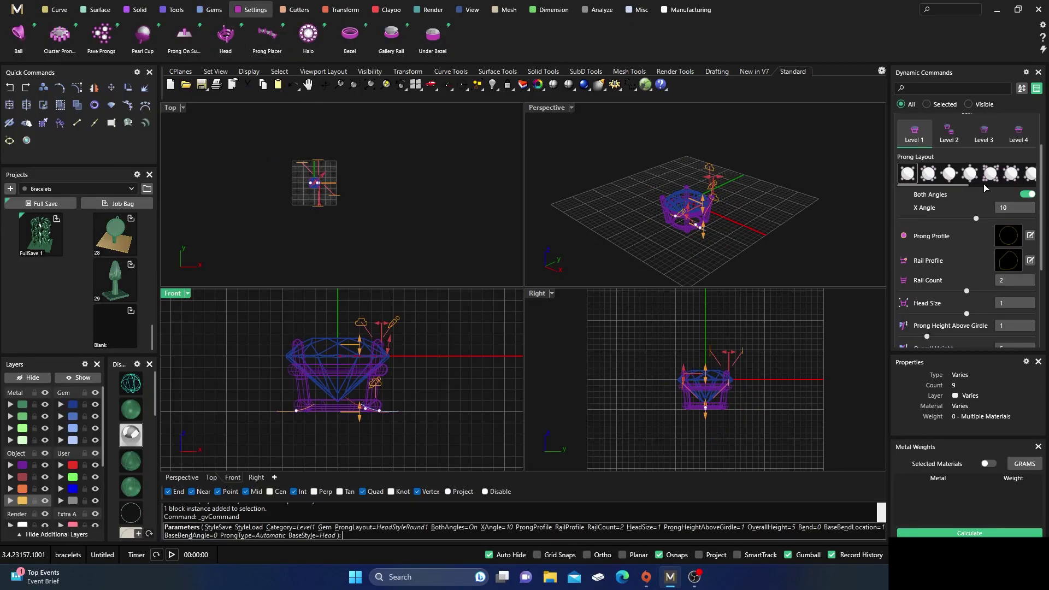
click(1023, 133)
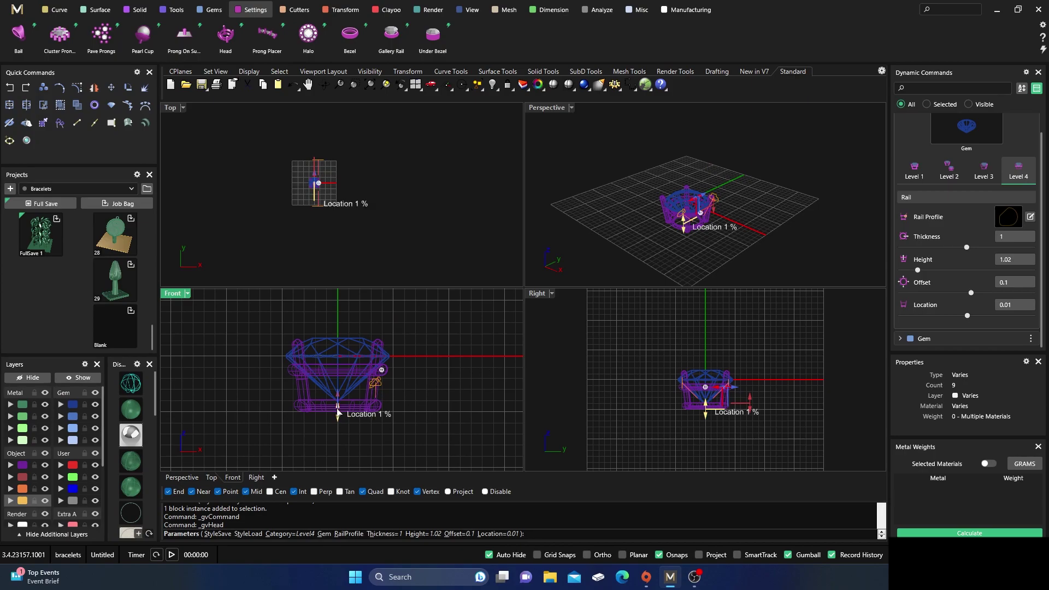
drag(337, 410, 337, 383)
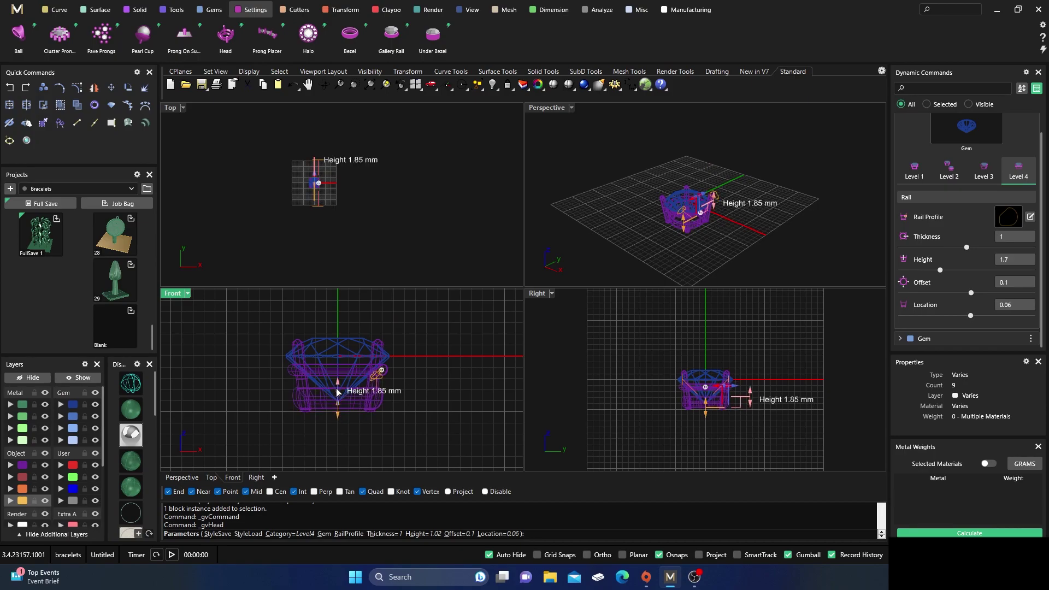
Lengthen the head to an overall height of 7.08 mm and build it around the gem.
click(913, 173)
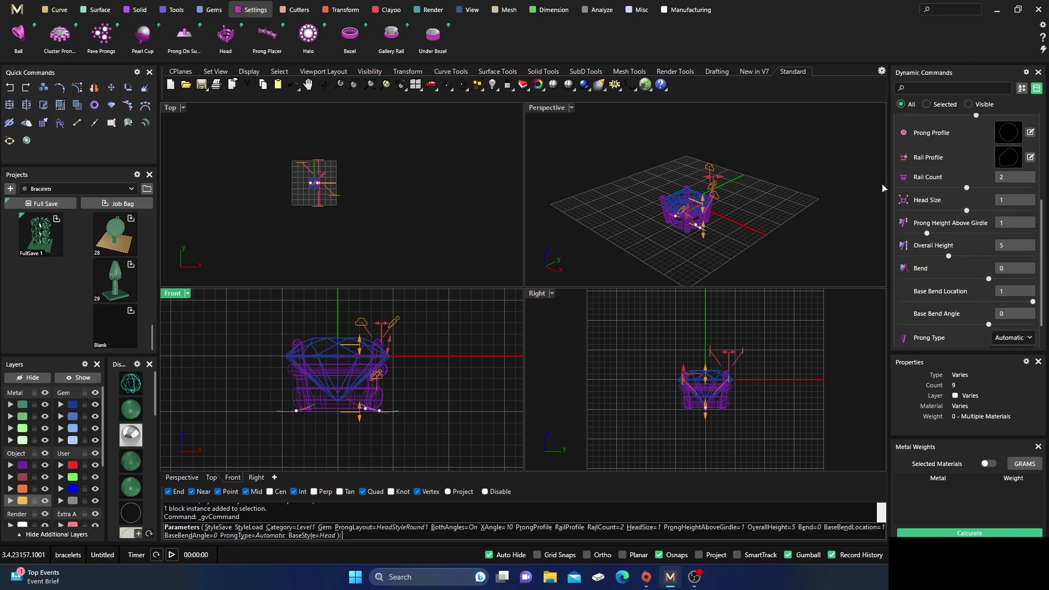
drag(360, 418, 359, 442)
right_click(429, 390)
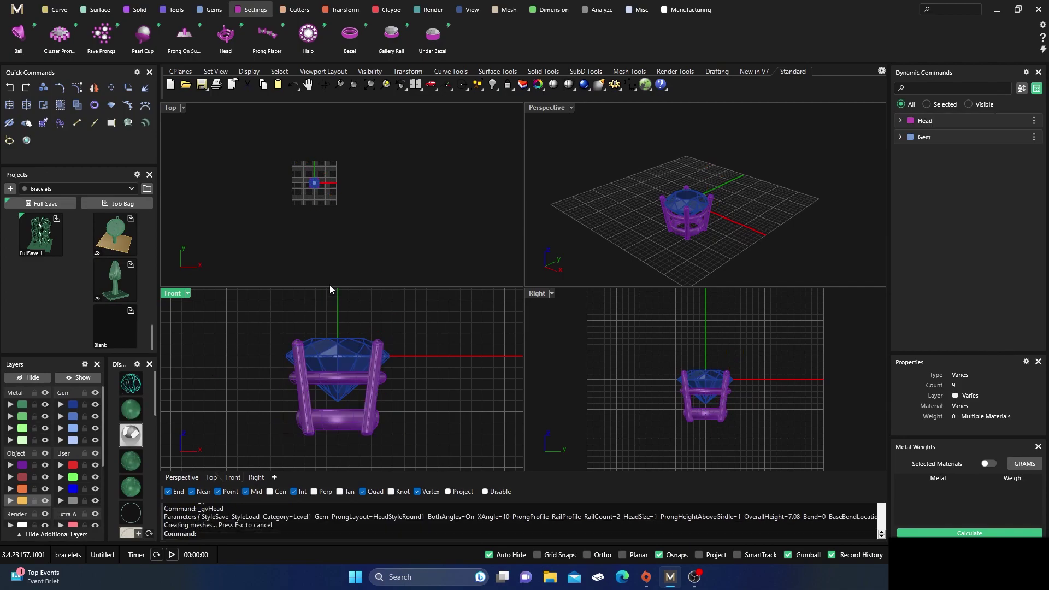
scroll(298, 404, up, 3)
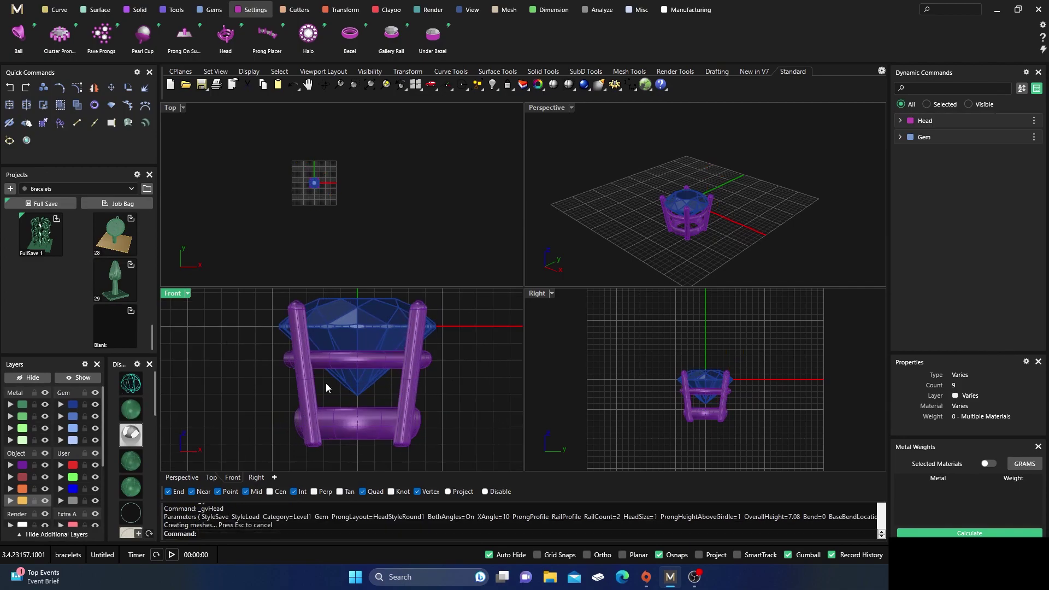
Maximize the Perspective view and place the first of multiple point objects at the front quadrant on the upper rail's underside.
double_click(544, 107)
right_drag(544, 109, 545, 335)
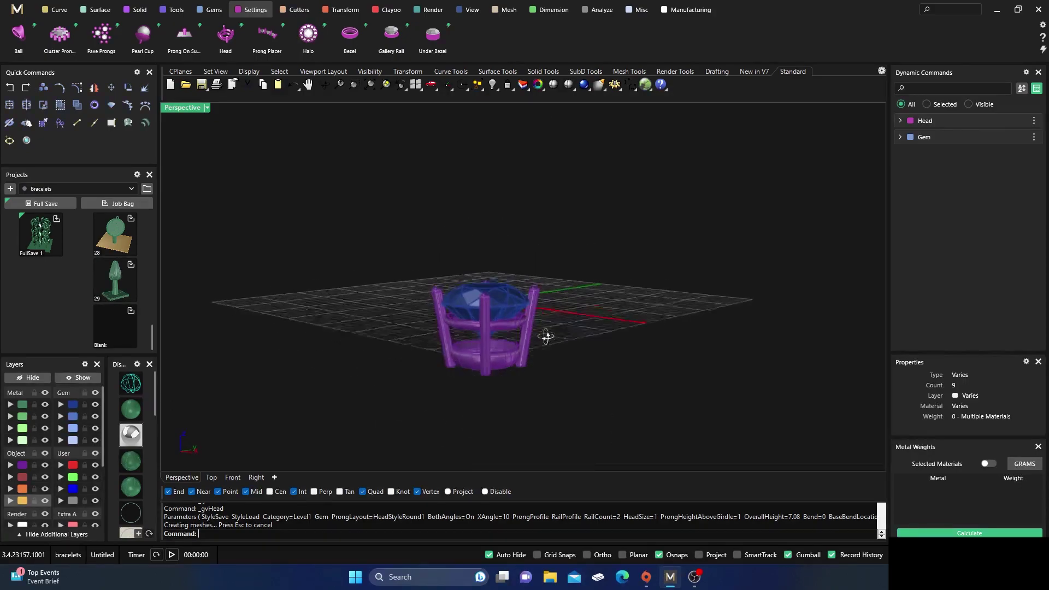
click(66, 12)
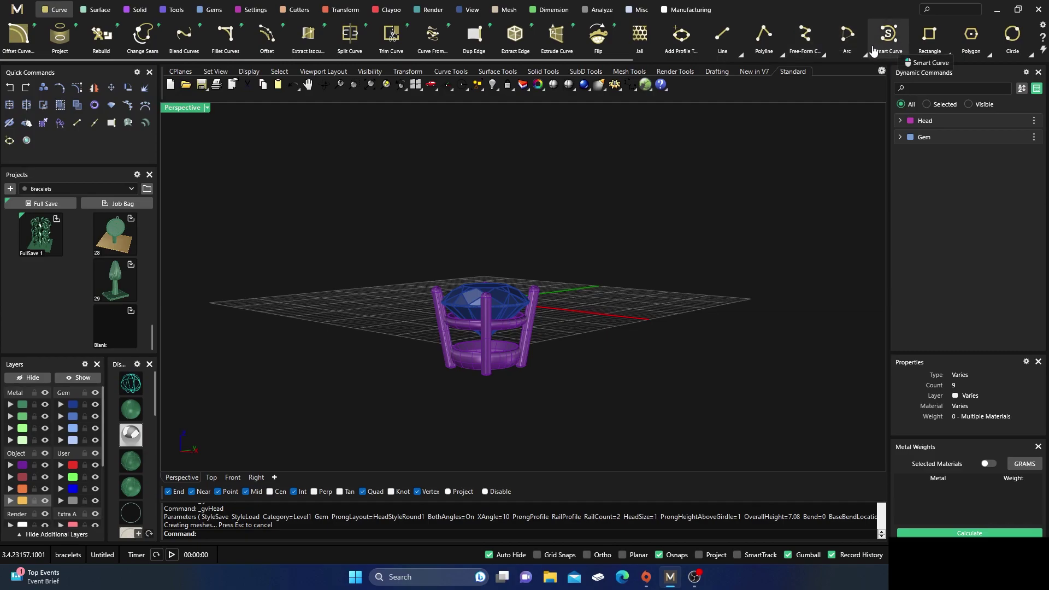
scroll(790, 39, down, 3)
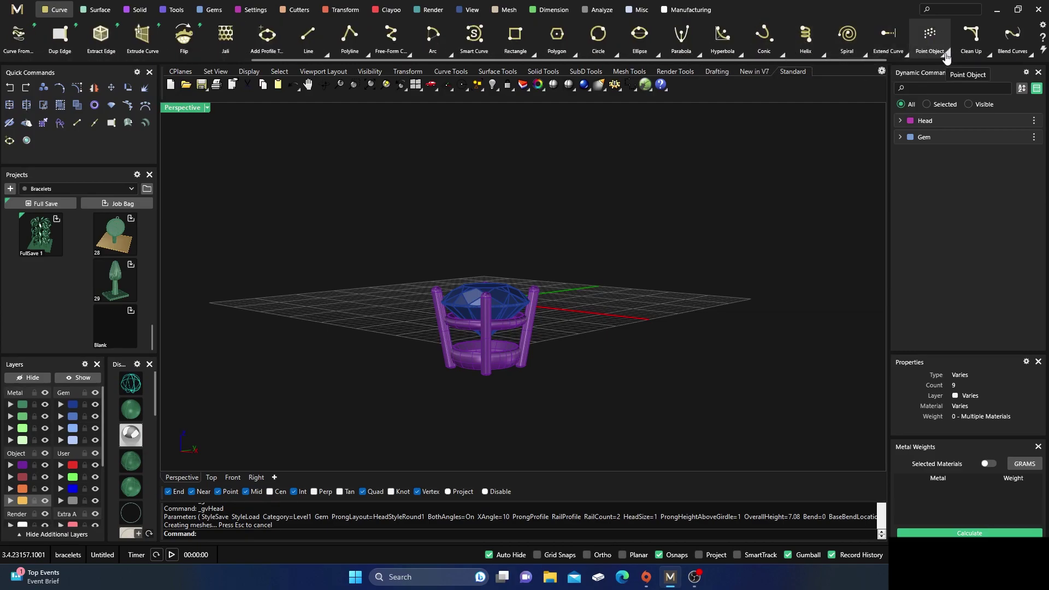
click(945, 59)
click(938, 87)
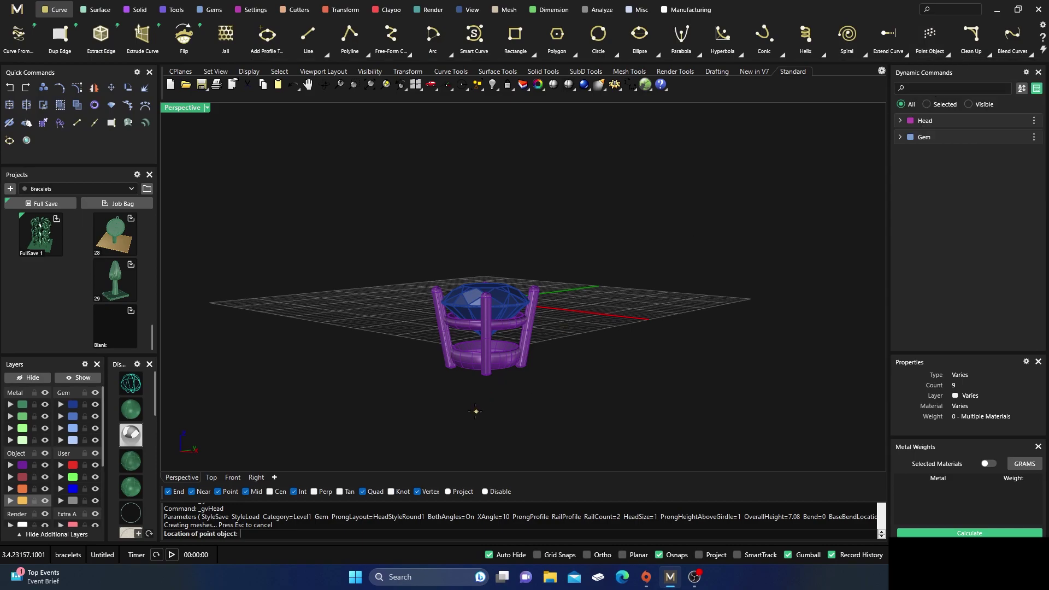
scroll(476, 412, up, 2)
right_drag(440, 331, 475, 274)
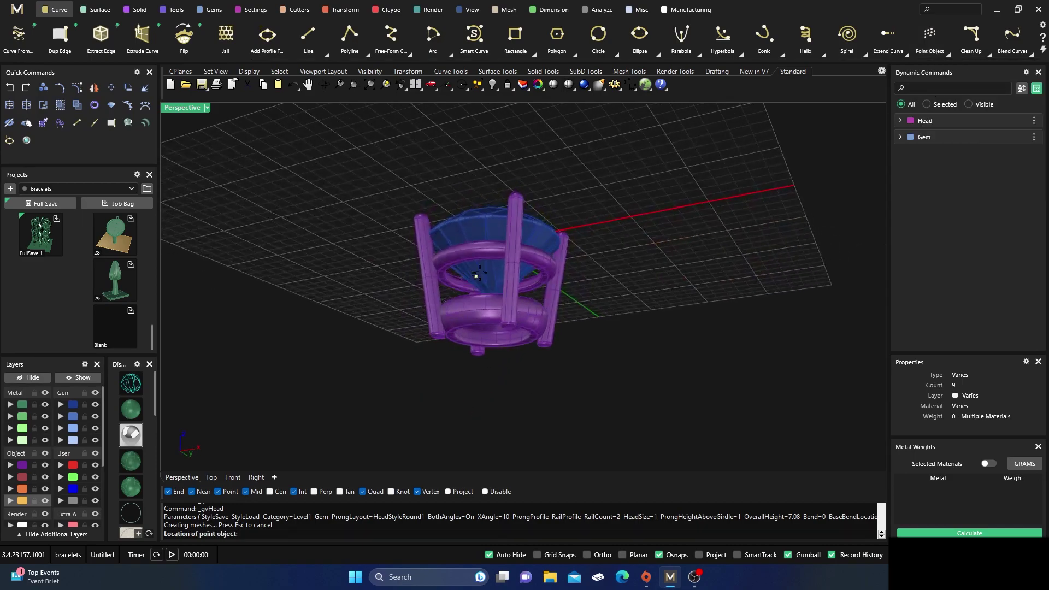
scroll(476, 255, up, 2)
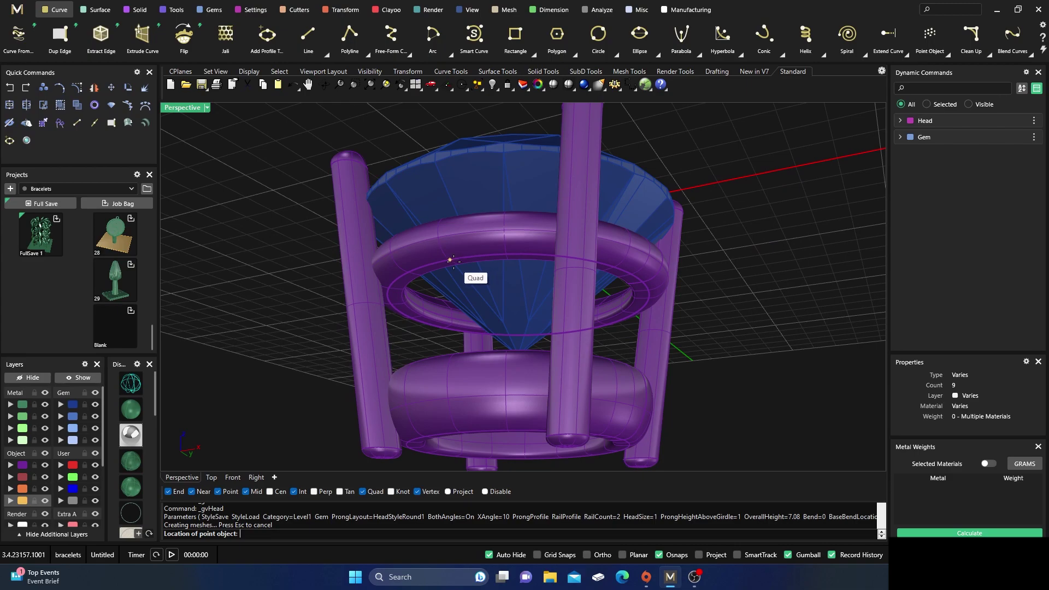
click(451, 260)
Add a point at the lower rail's front quadrant and another on the left front prong's inner side between the rails.
scroll(456, 257, down, 3)
right_drag(454, 263, 454, 314)
scroll(455, 314, up, 3)
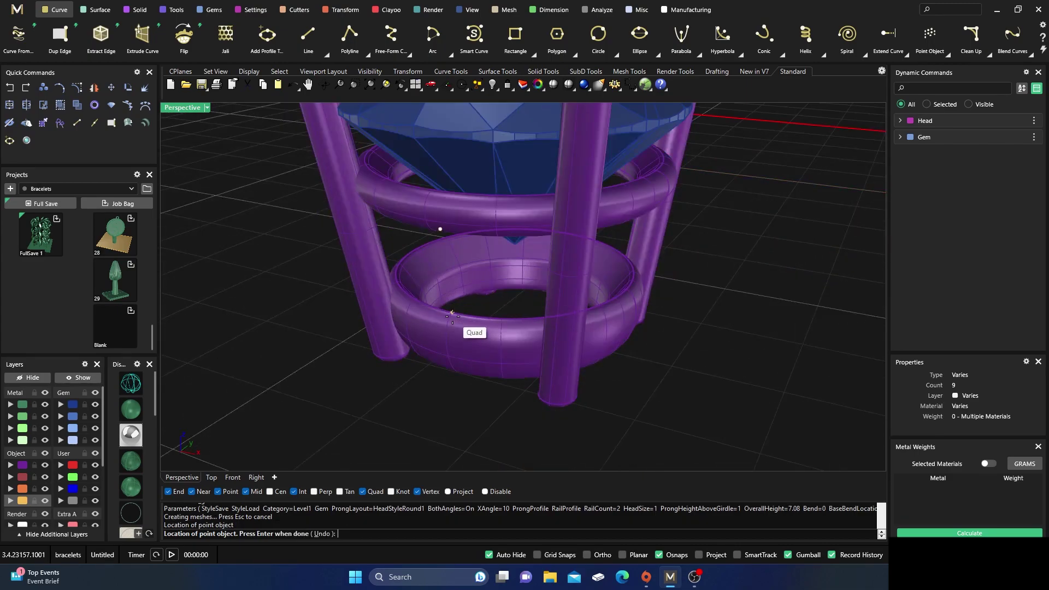
click(450, 314)
right_drag(449, 280, 453, 322)
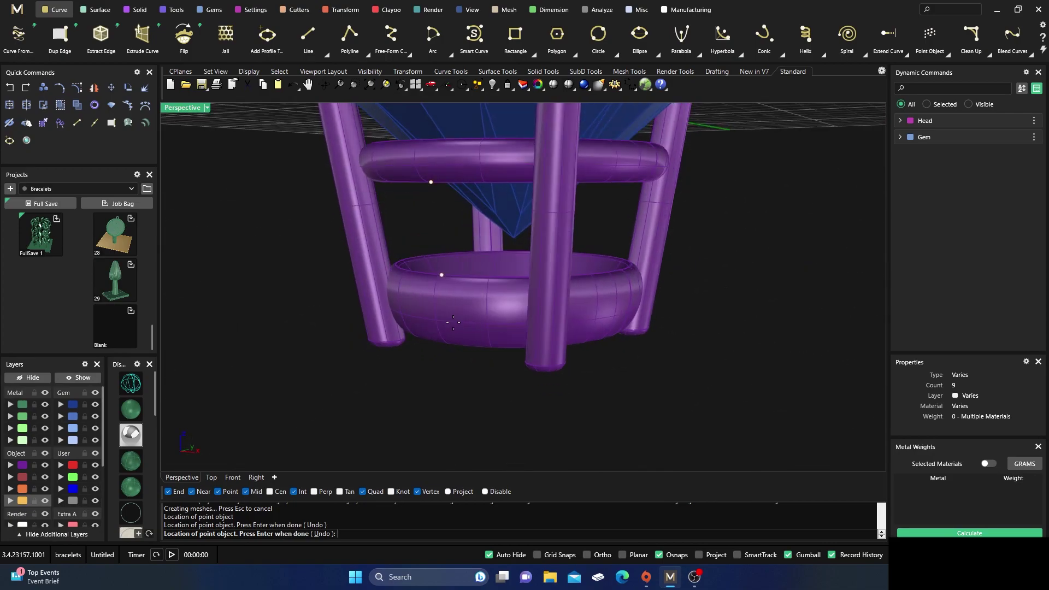
click(381, 221)
key(Return)
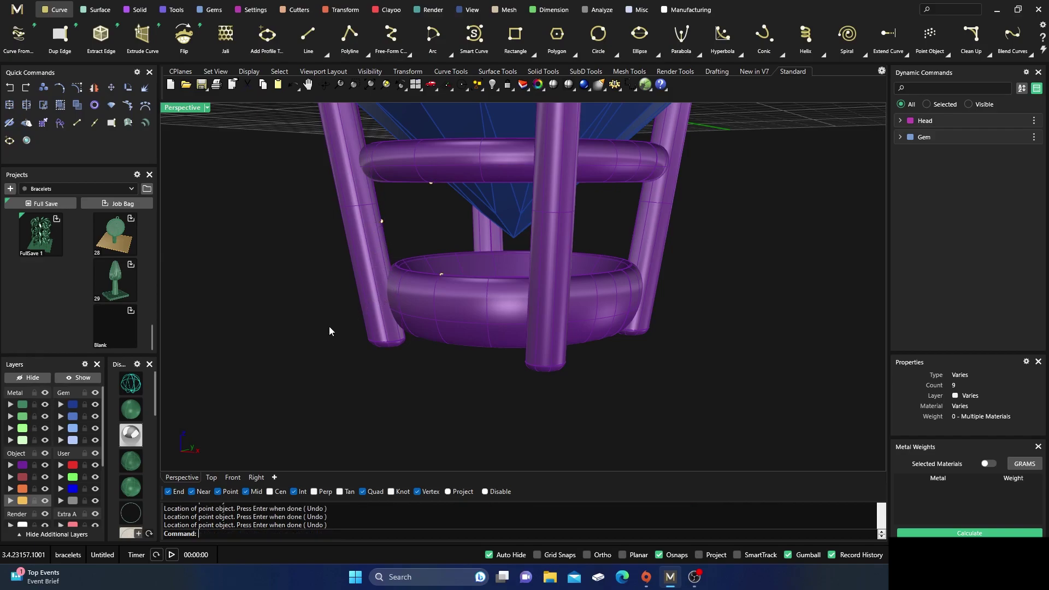
Select only the point on the left front prong.
right_drag(304, 379, 352, 385)
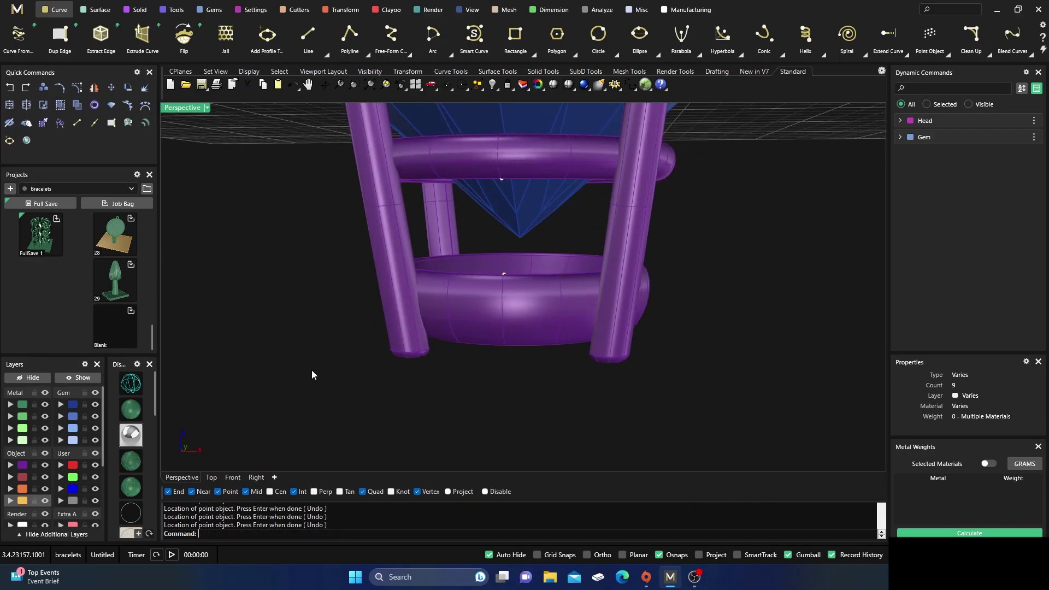
right_drag(378, 344, 358, 289)
drag(374, 226, 369, 218)
click(297, 232)
click(381, 221)
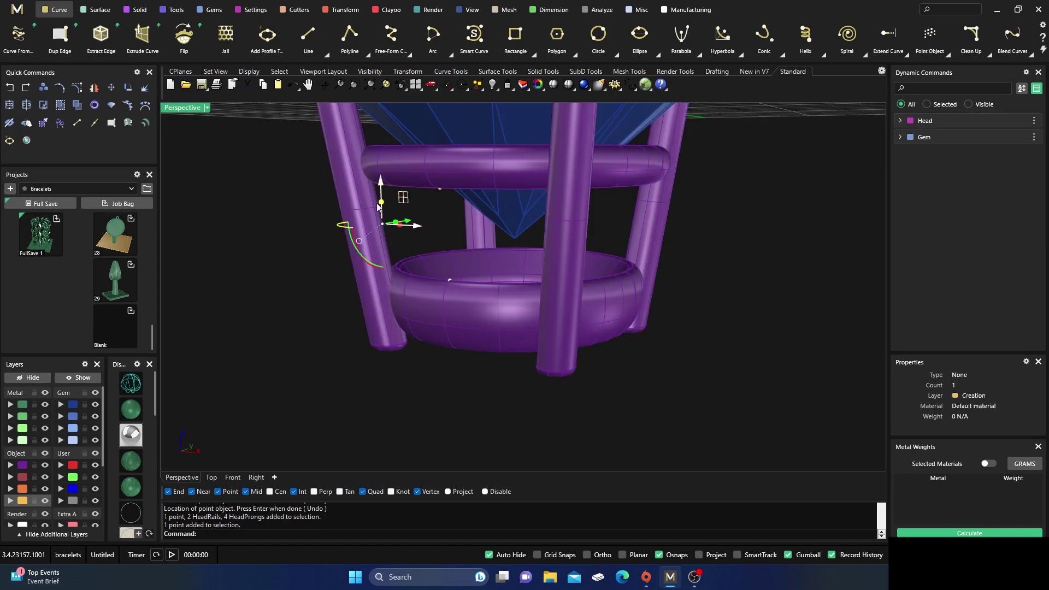
click(94, 88)
scroll(317, 321, down, 5)
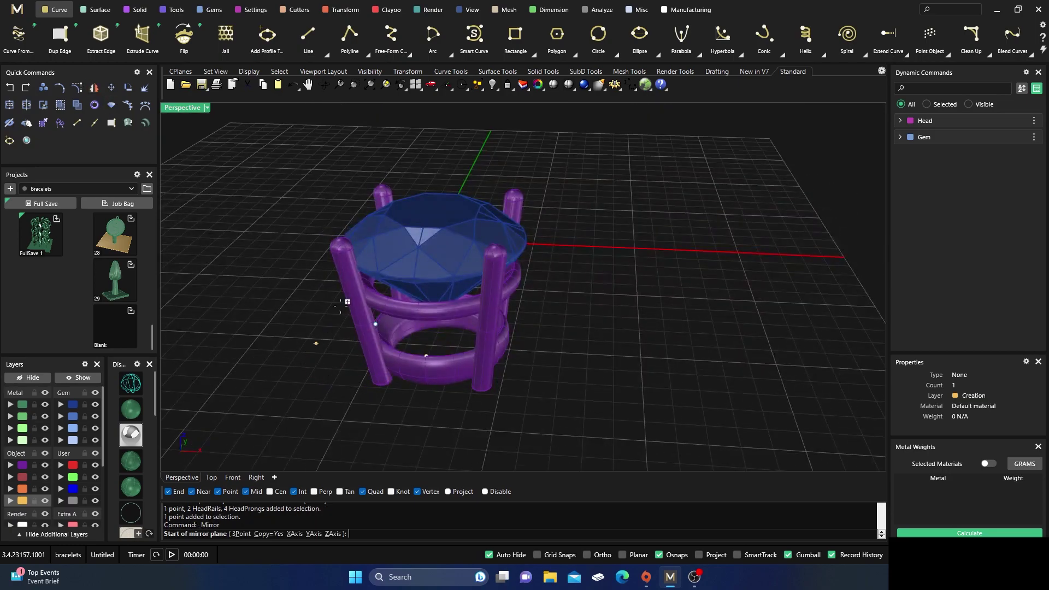
key(Escape)
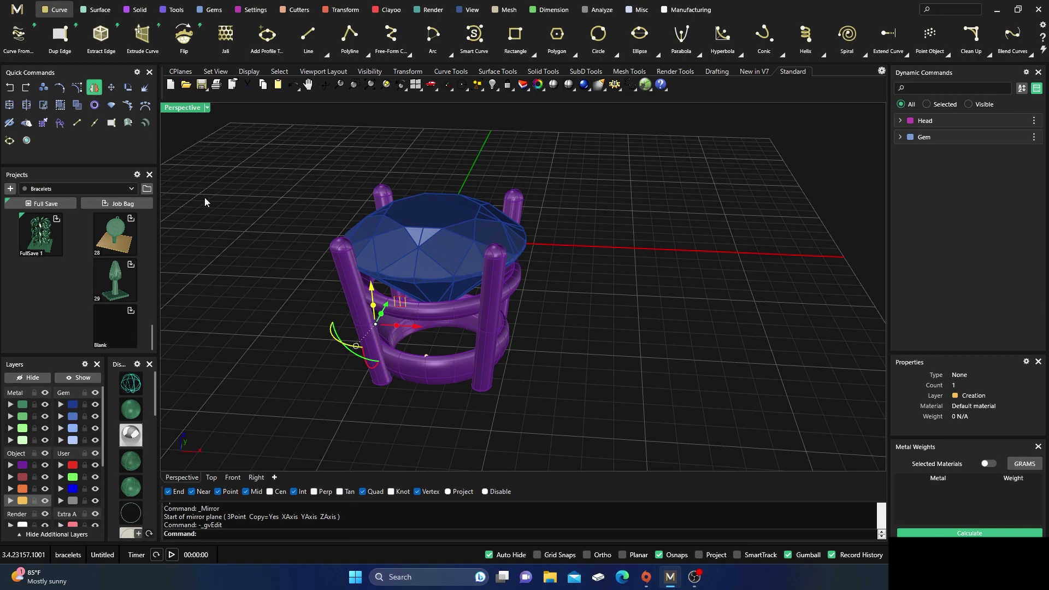
Mirror a copy of the prong point to the opposite front prong, with the mirror plane running from 0,0,0 along the Y axis.
key(Return)
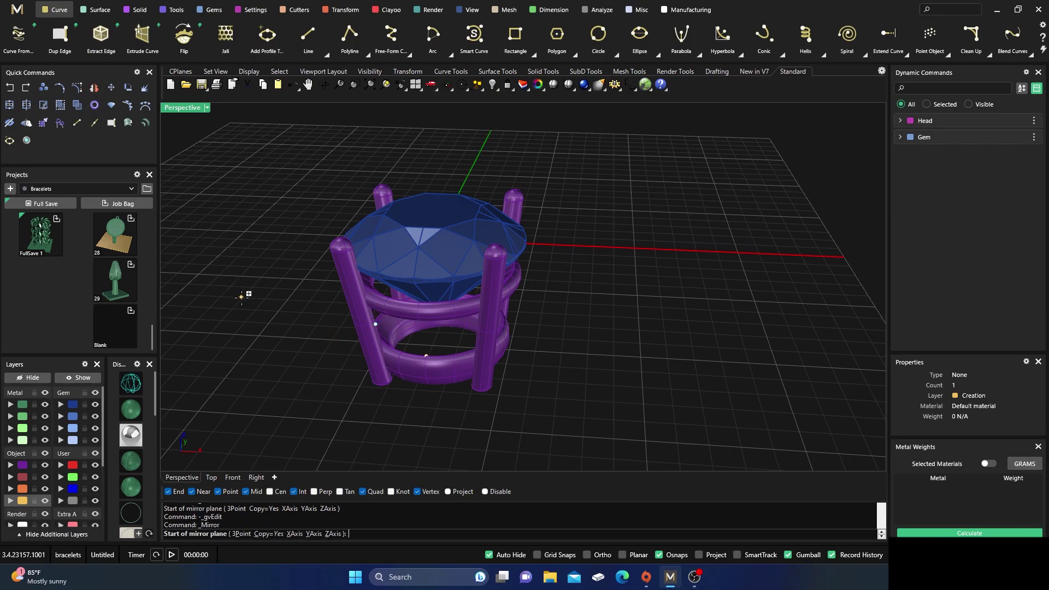
text(0,0,0)
key(Return)
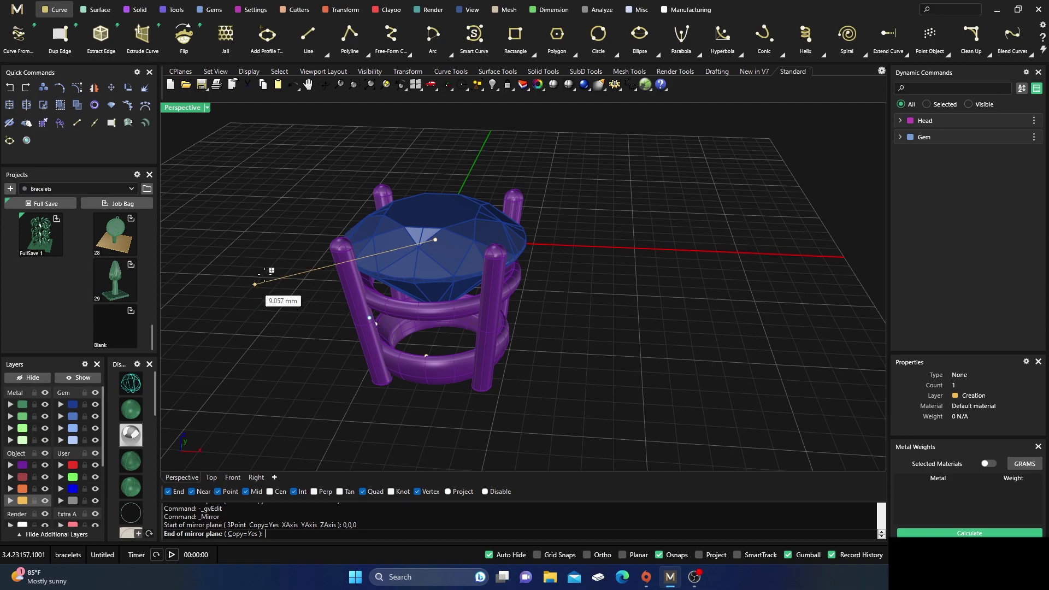
click(472, 159)
click(554, 286)
right_drag(580, 358, 612, 265)
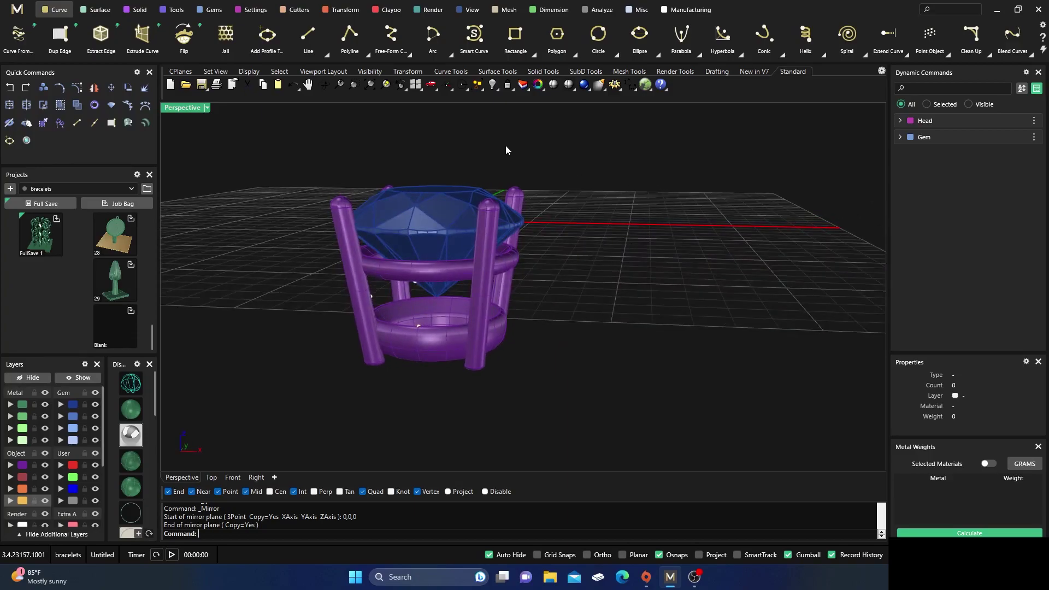
Create a circle with the FitPoints option from the four points on the front of the head.
click(598, 34)
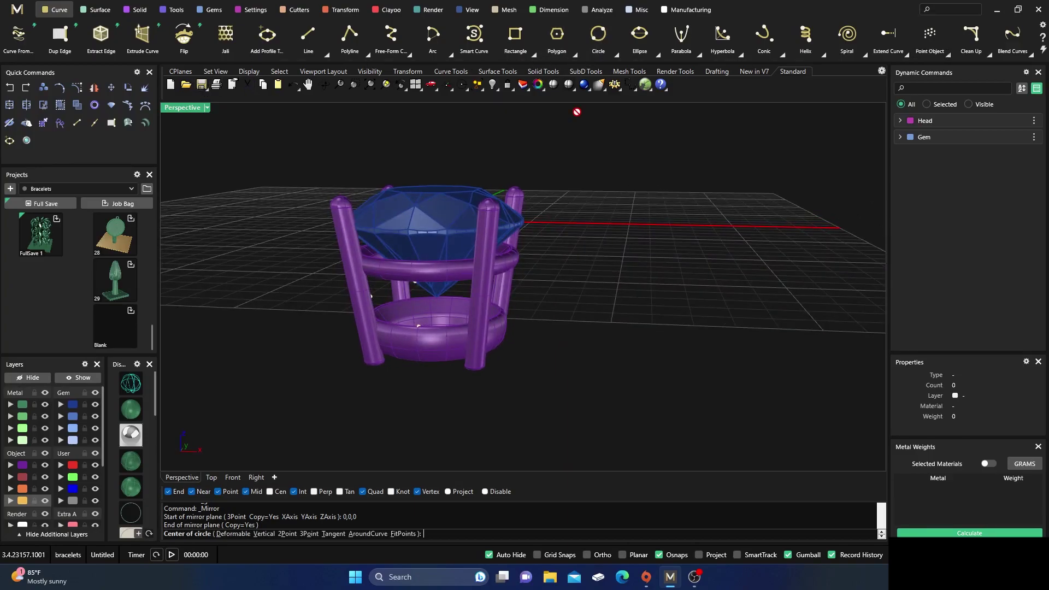
click(406, 533)
drag(326, 355, 522, 280)
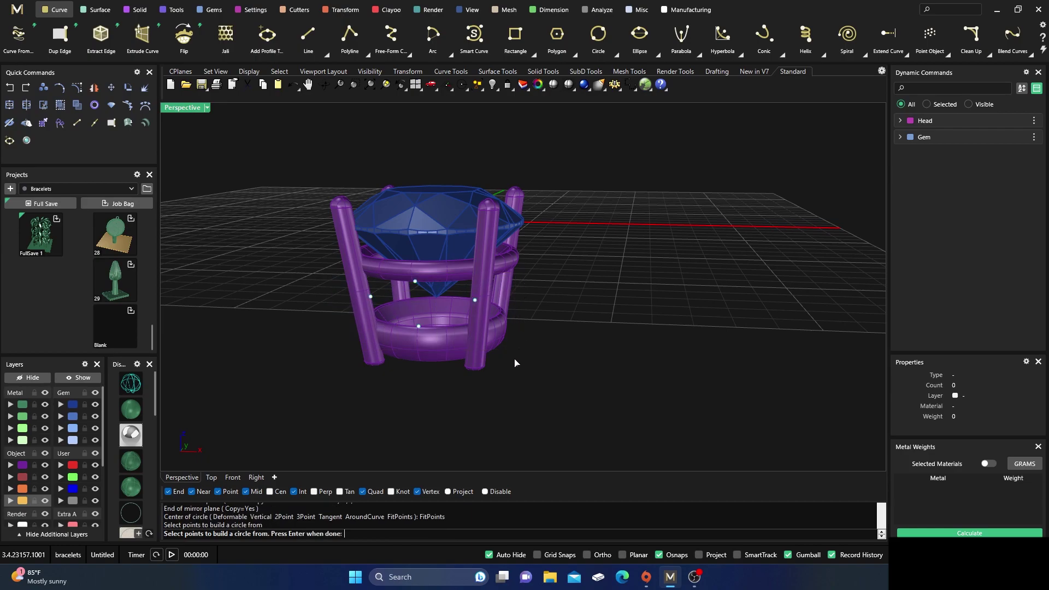
key(Return)
right_drag(508, 399, 536, 382)
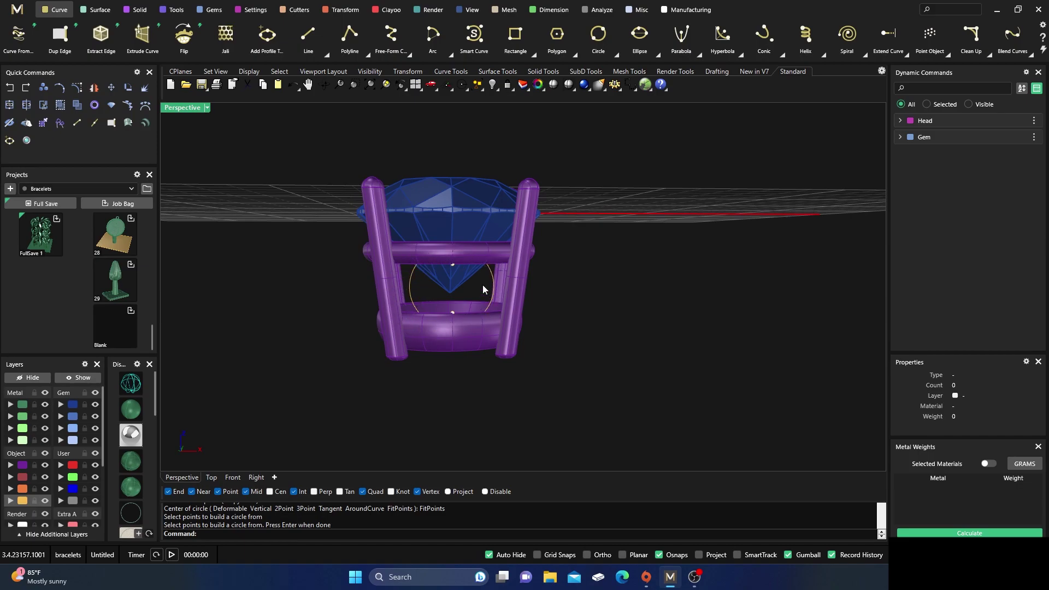
Restore the four-viewport layout and place two points, one above the other, well left of the head in the Front view.
double_click(186, 109)
scroll(335, 308, down, 3)
right_drag(321, 358, 361, 370)
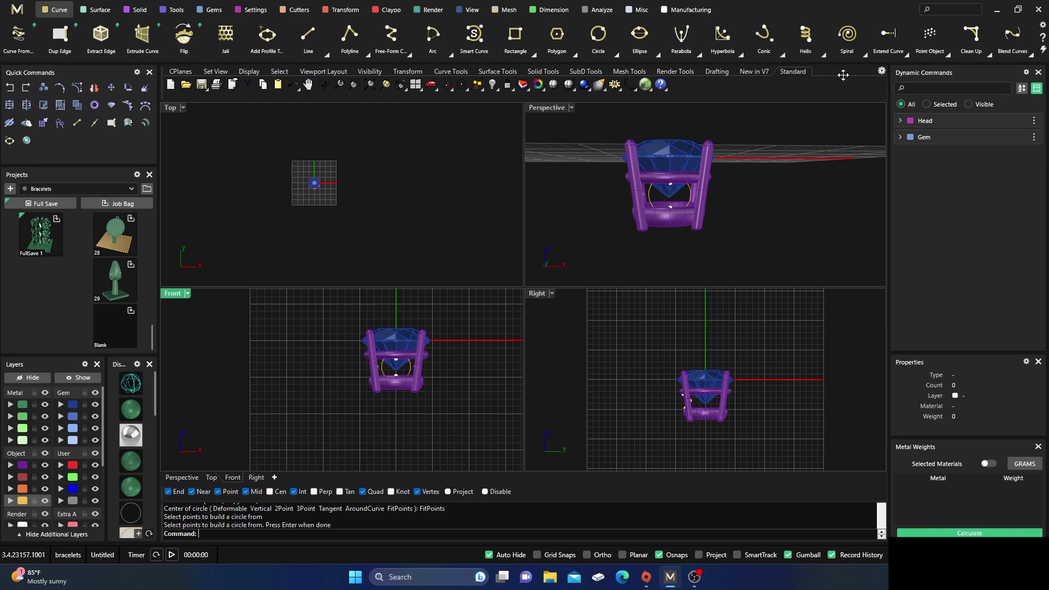
right_click(235, 535)
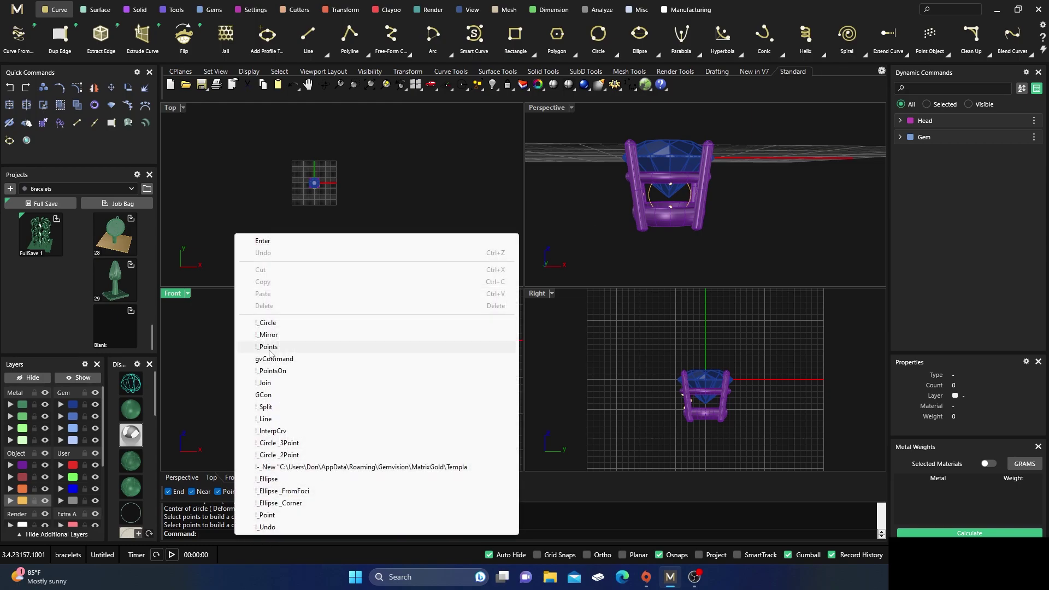
click(269, 348)
click(246, 338)
click(243, 401)
key(Return)
Try to build a FitPoints circle from only the two new points beside the head.
click(598, 34)
click(406, 534)
drag(220, 322, 284, 449)
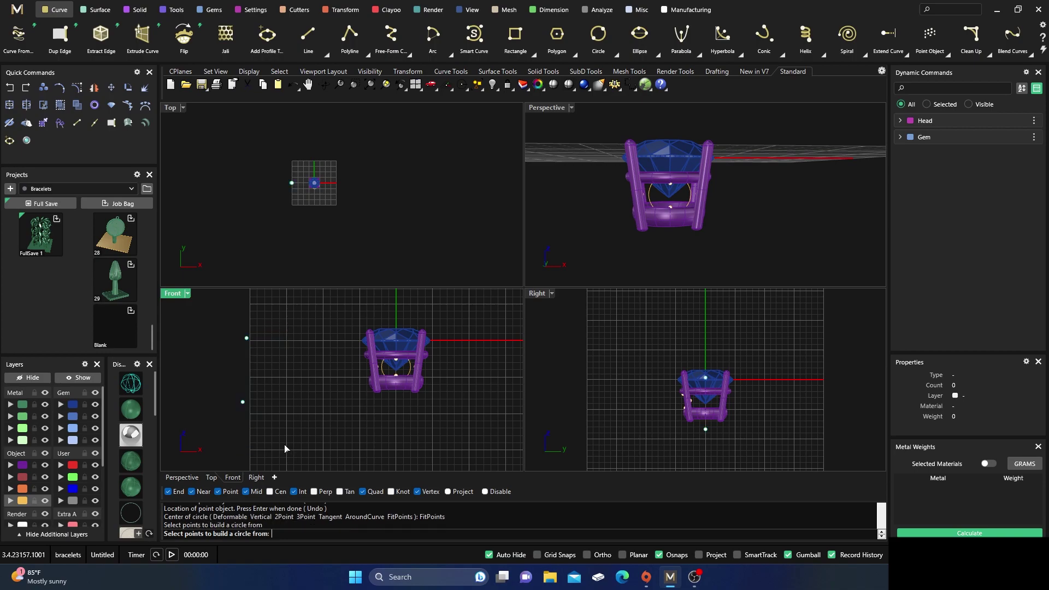
key(Return)
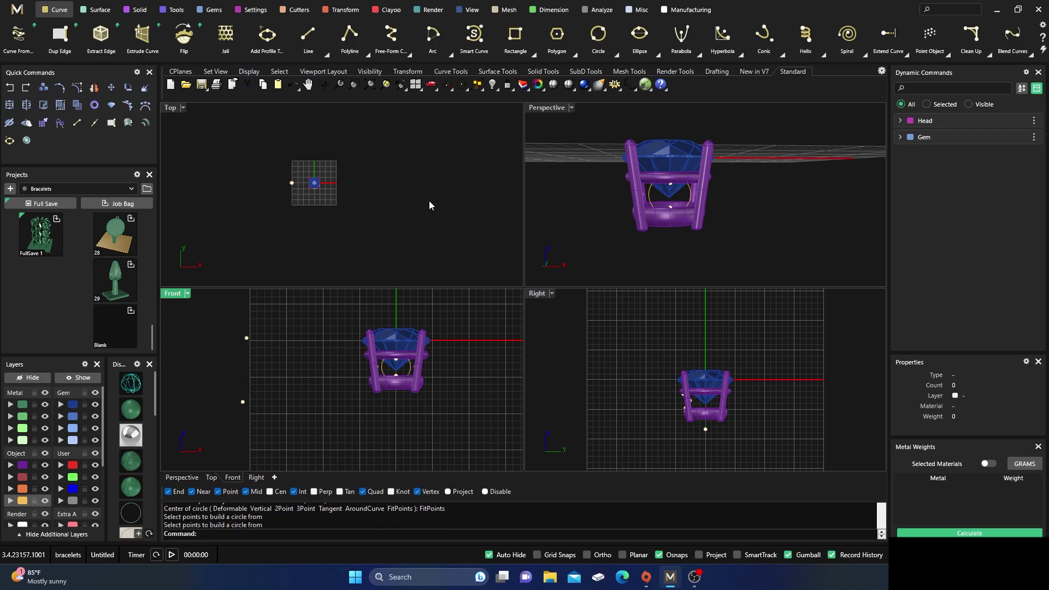
Add a third point between the two left points and the head in the Front view.
right_click(235, 533)
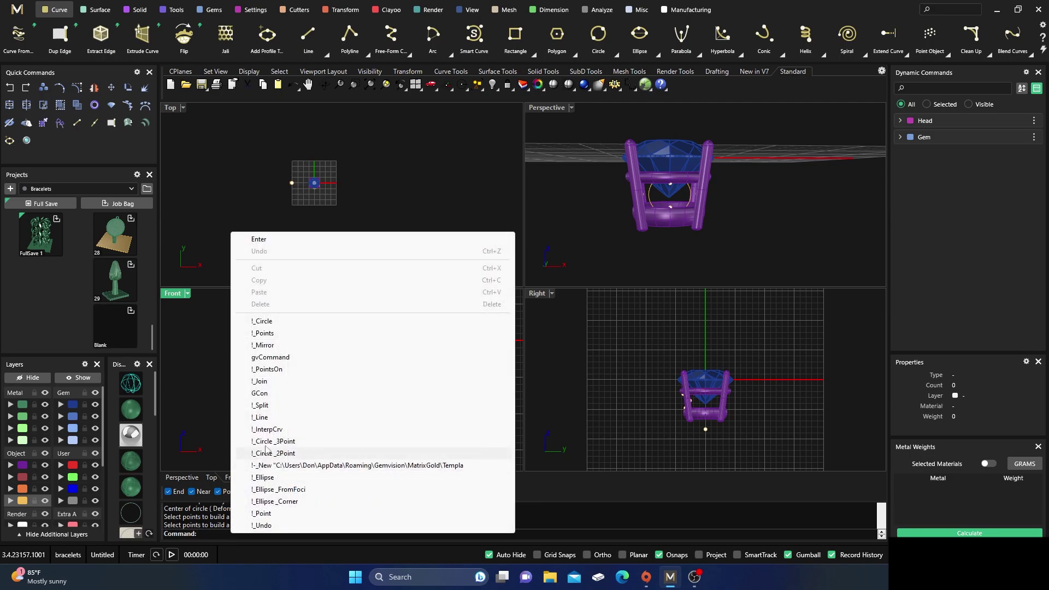
click(265, 334)
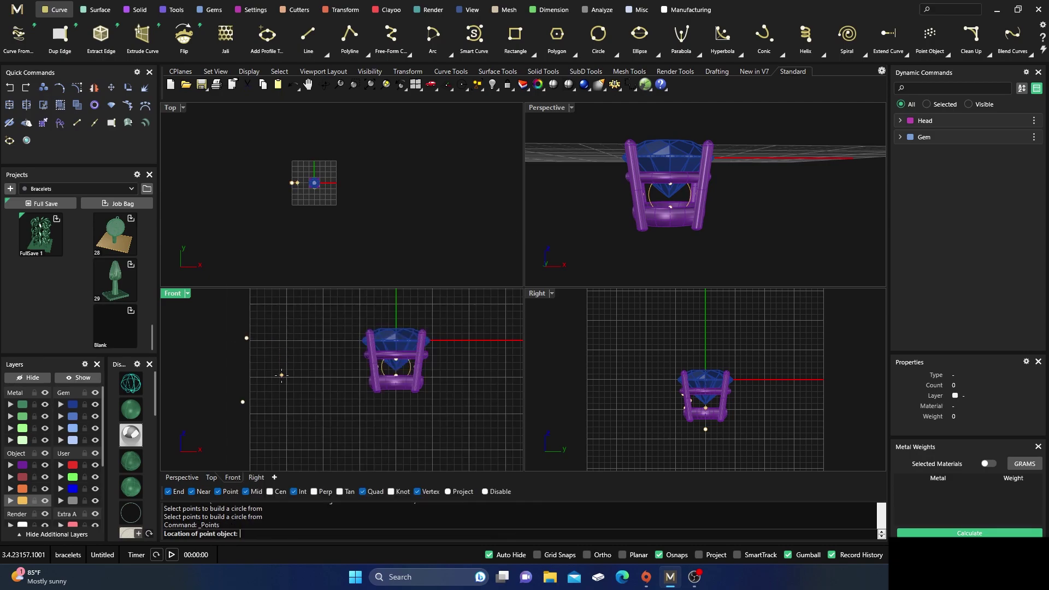
click(311, 371)
key(Return)
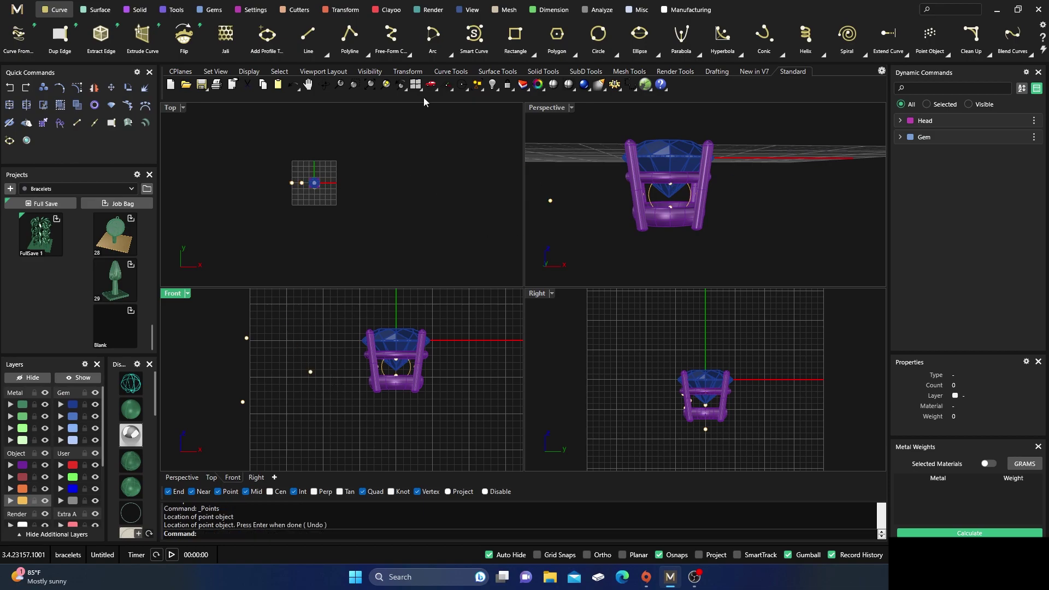
Create a circle with the FitPoints option from the three points left of the head.
click(598, 34)
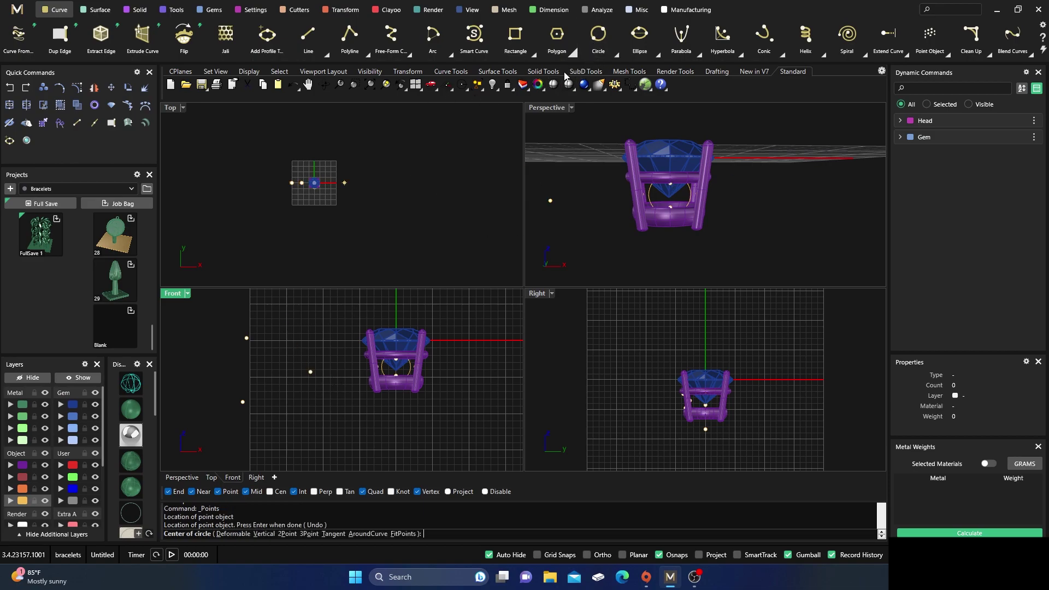
click(403, 533)
drag(223, 327, 326, 429)
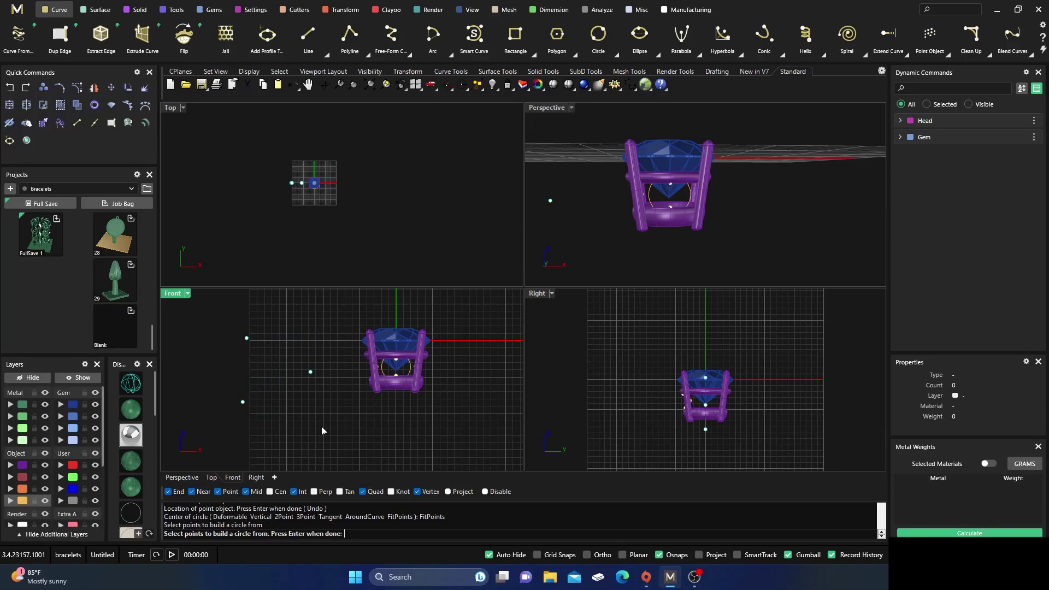
key(Return)
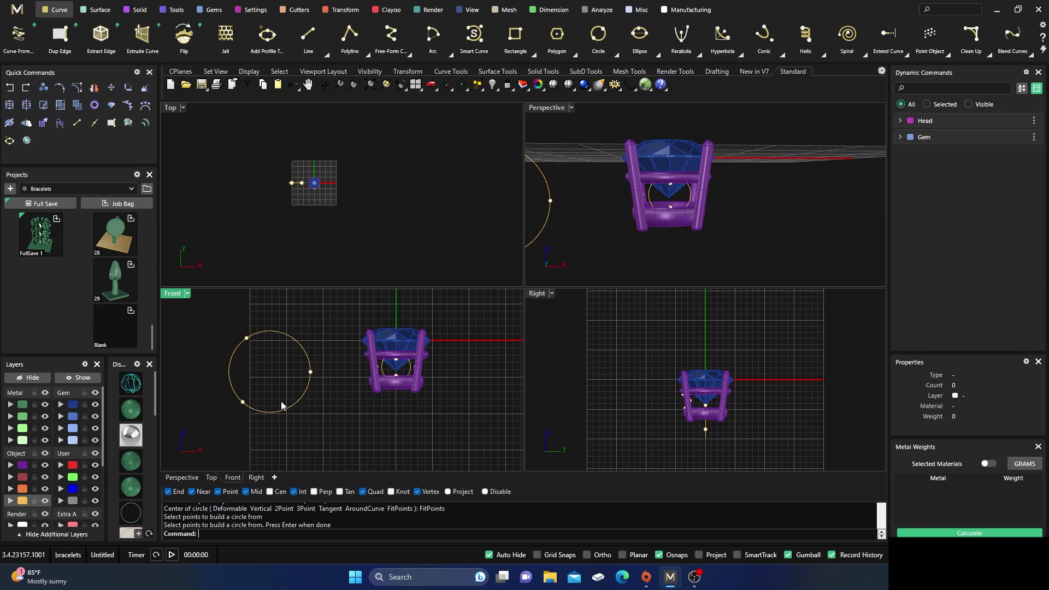
Place five points in the Front view beside and below the head: four scattered outer points and one in the middle.
scroll(259, 413, down, 2)
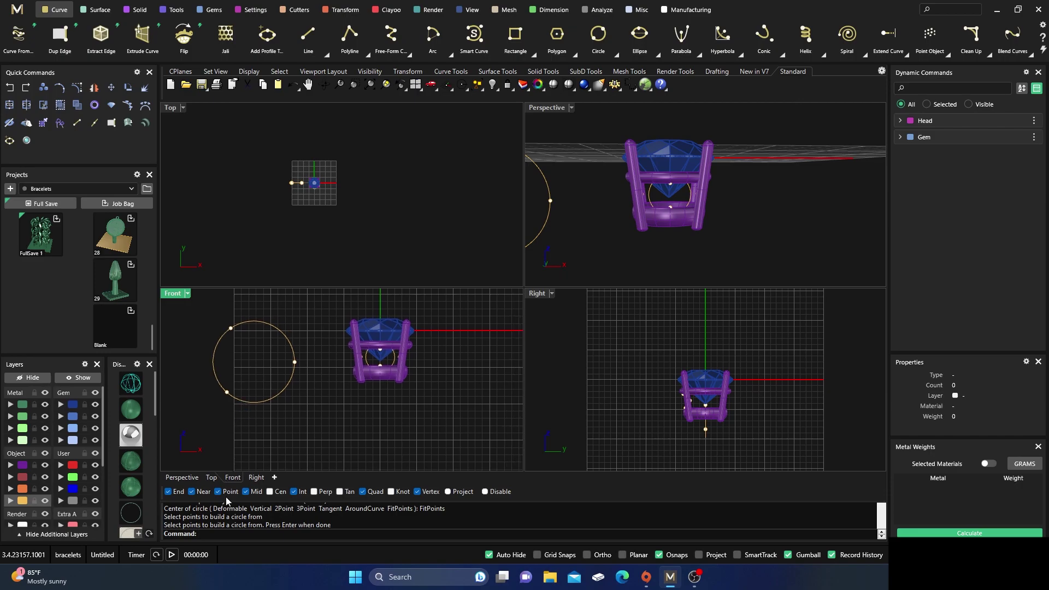
right_click(216, 535)
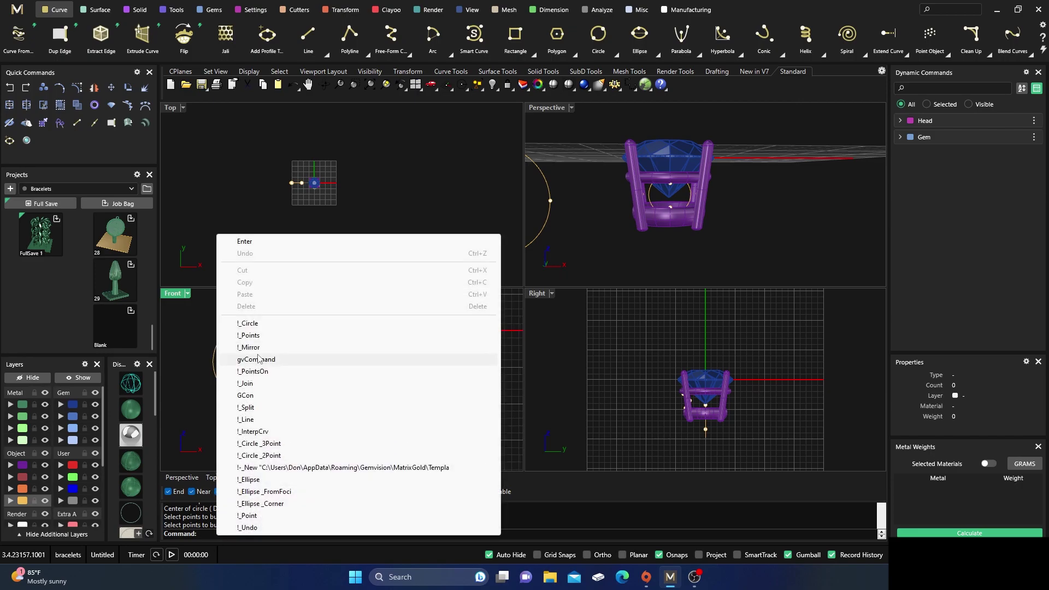
click(260, 336)
click(431, 374)
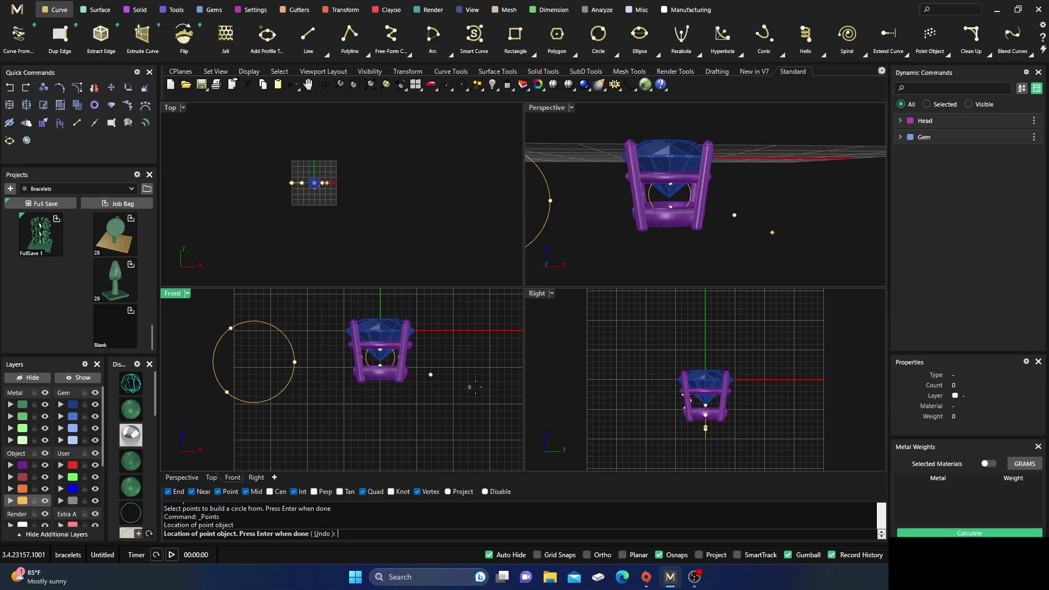
click(499, 379)
click(482, 428)
click(412, 432)
click(452, 404)
key(Return)
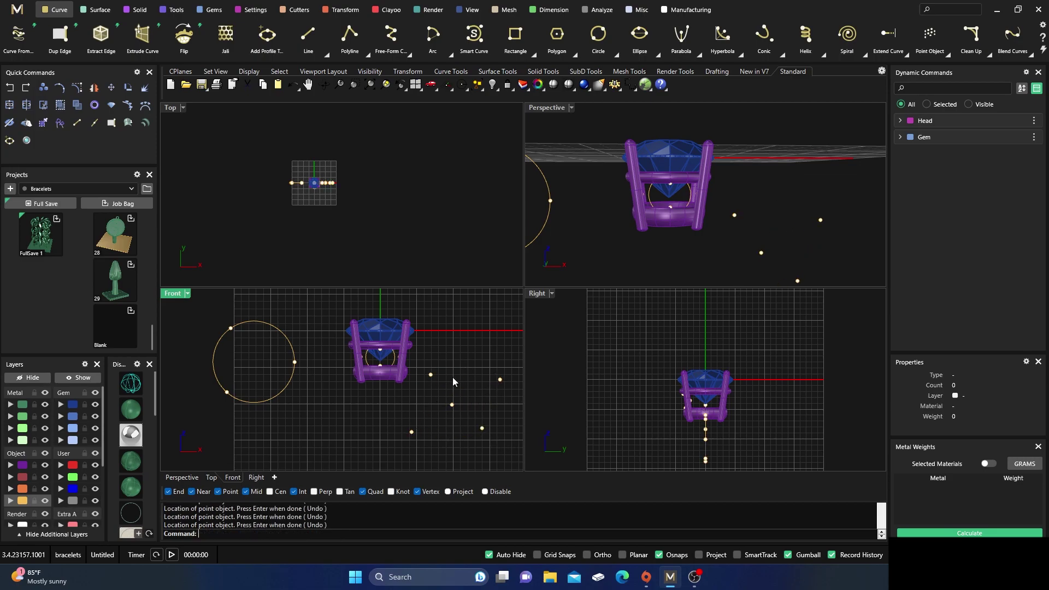
Move the middle point horizontally toward the head so it sits roughly above the lower-left point.
click(452, 405)
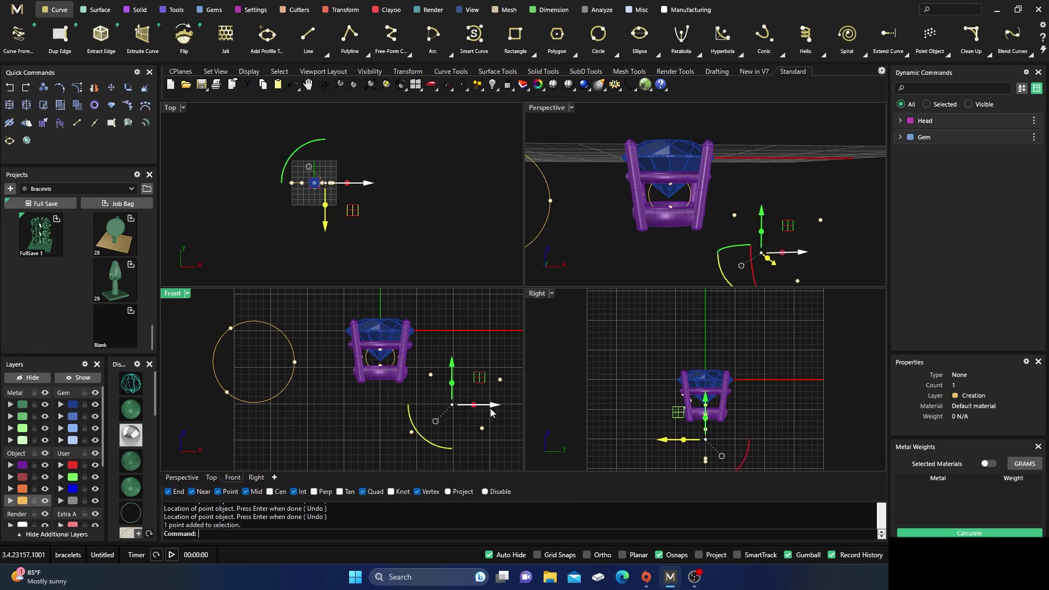
drag(496, 404, 457, 406)
click(468, 358)
Create a circle with the FitPoints option from the five points to the right of the head.
scroll(284, 342, down, 3)
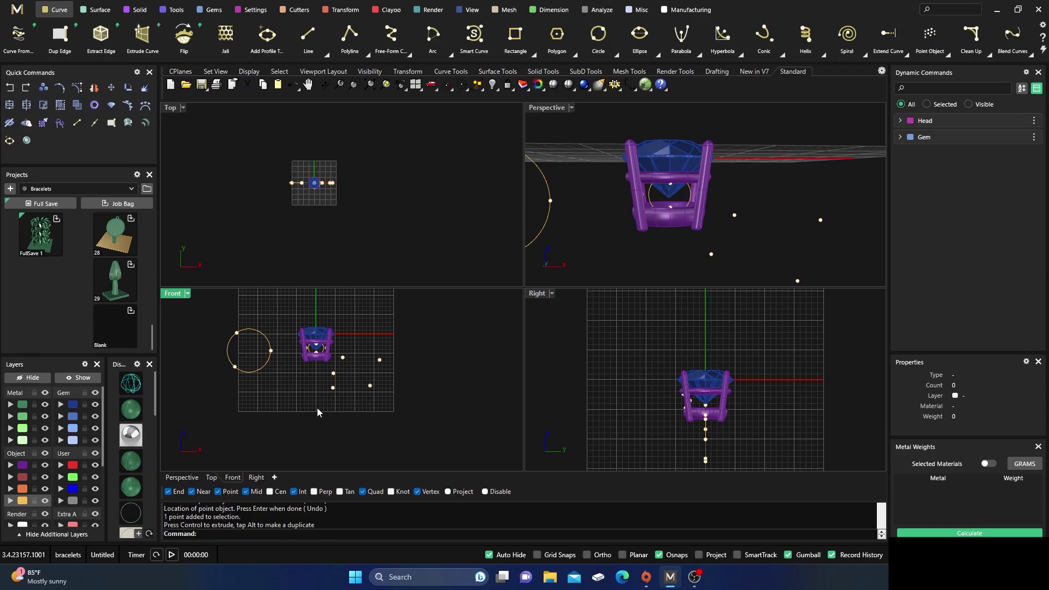
right_click(223, 536)
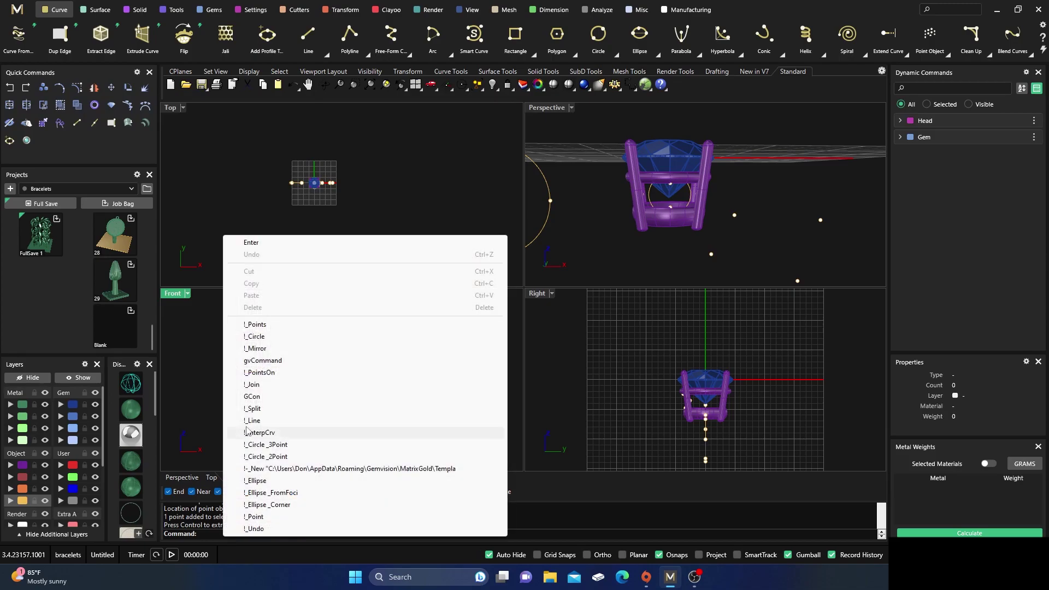
click(261, 338)
click(403, 534)
drag(317, 412, 404, 355)
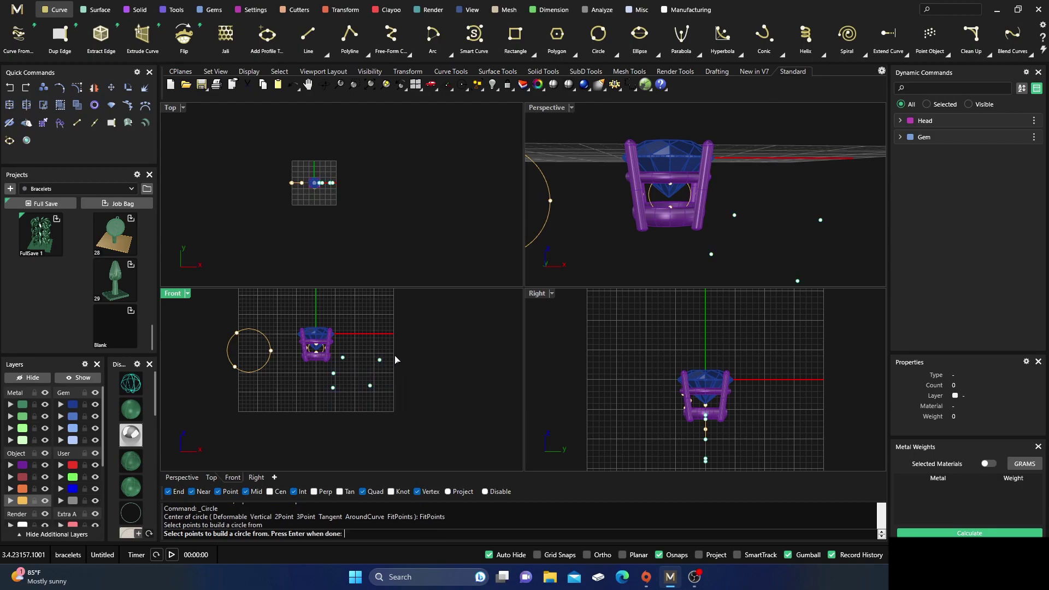
scroll(356, 359, up, 3)
key(Return)
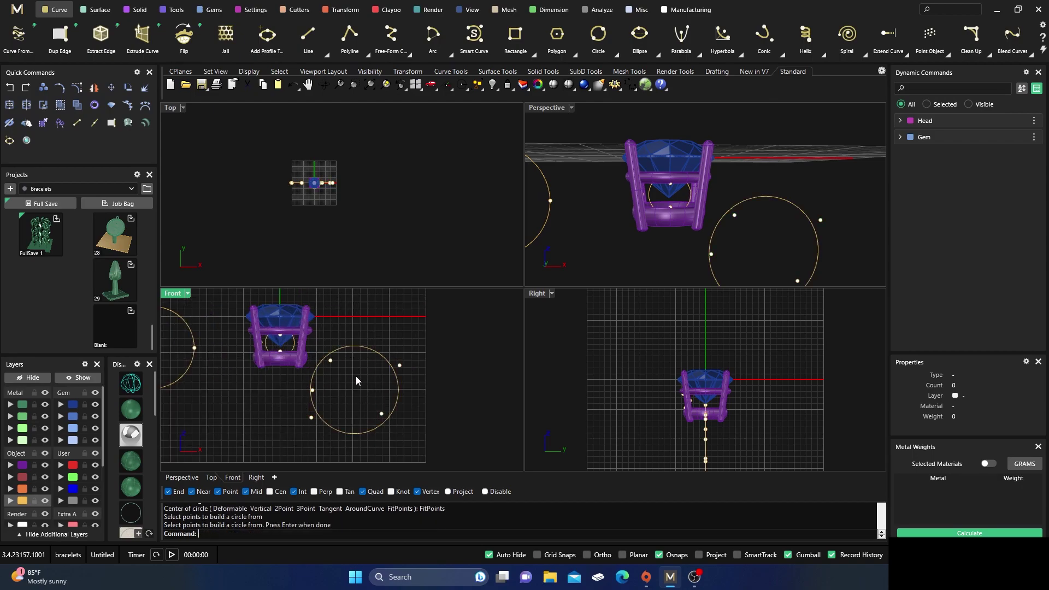
Select all the points, circles, the gem and the head in the Front view and delete them.
scroll(356, 375, down, 3)
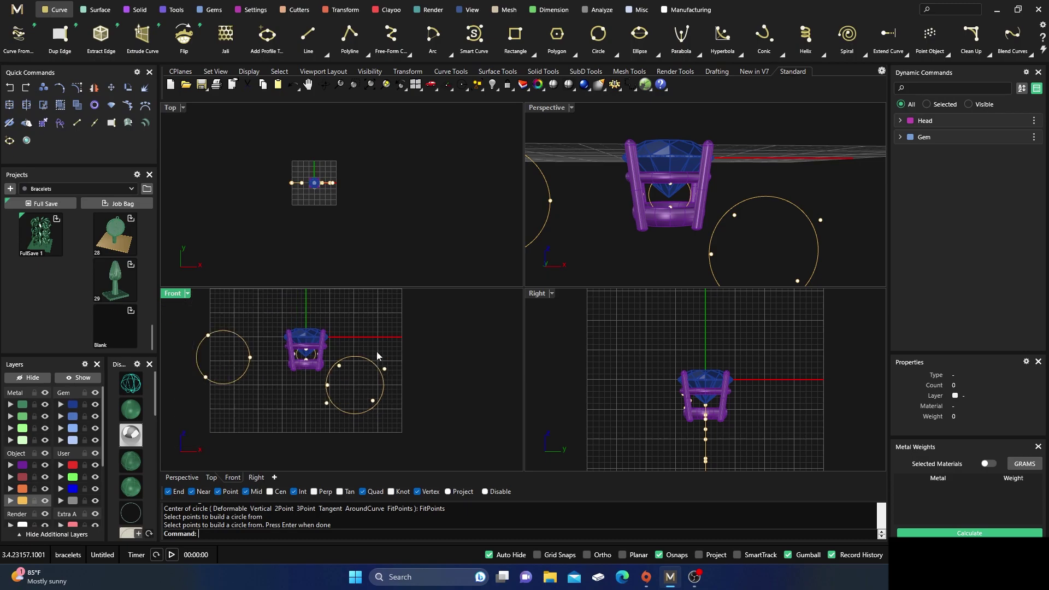
scroll(393, 404, down, 2)
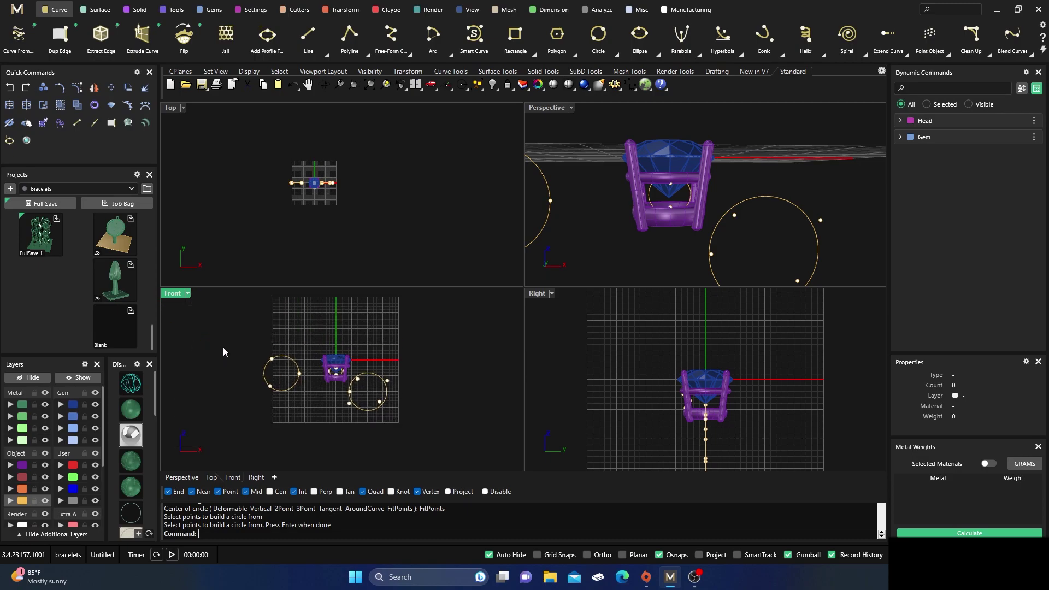
drag(255, 325, 423, 443)
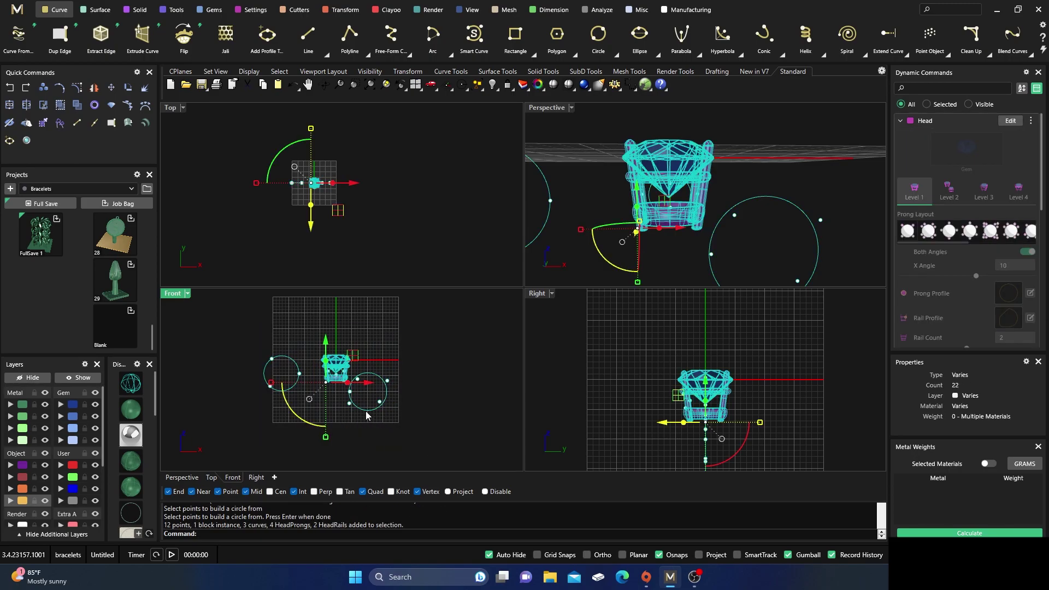
key(Escape)
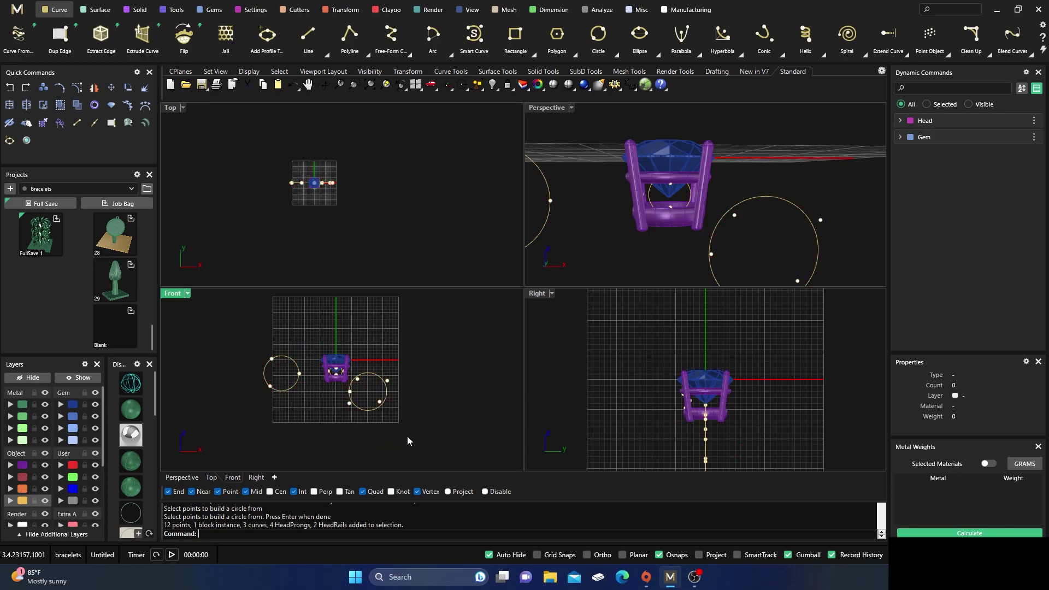
drag(235, 327, 434, 438)
key(Delete)
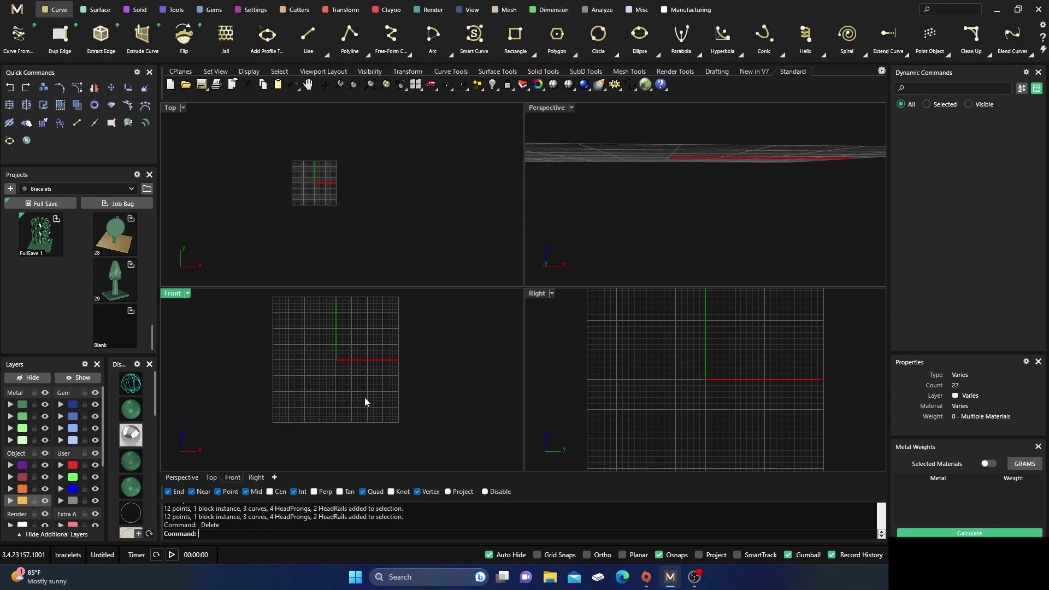
Draw a circle about 18.2 mm in diameter centred on the origin in the Top view.
scroll(312, 185, up, 5)
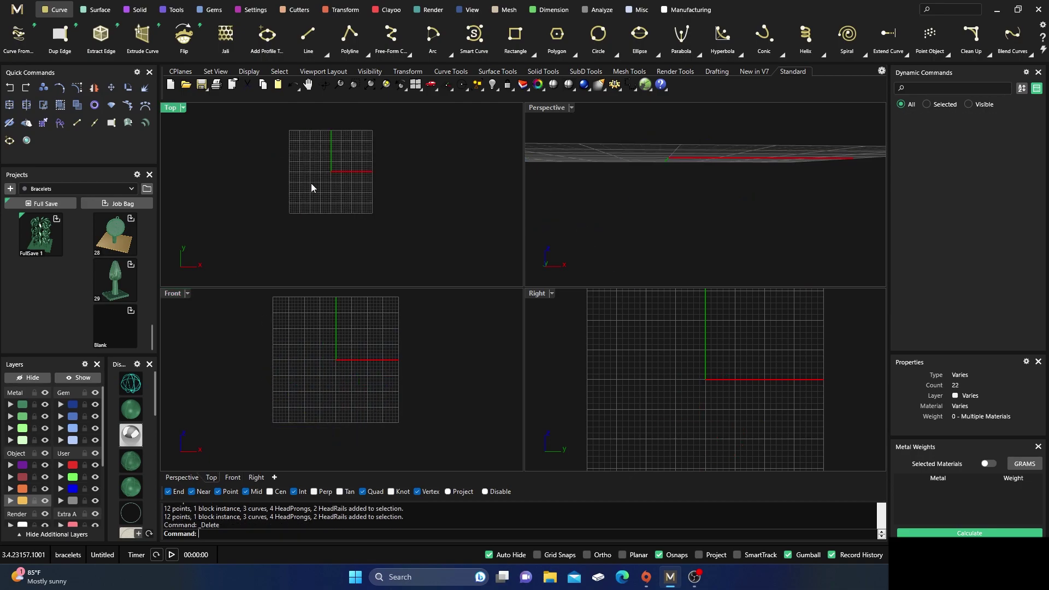
right_drag(633, 172, 696, 220)
scroll(693, 213, up, 4)
scroll(365, 343, up, 3)
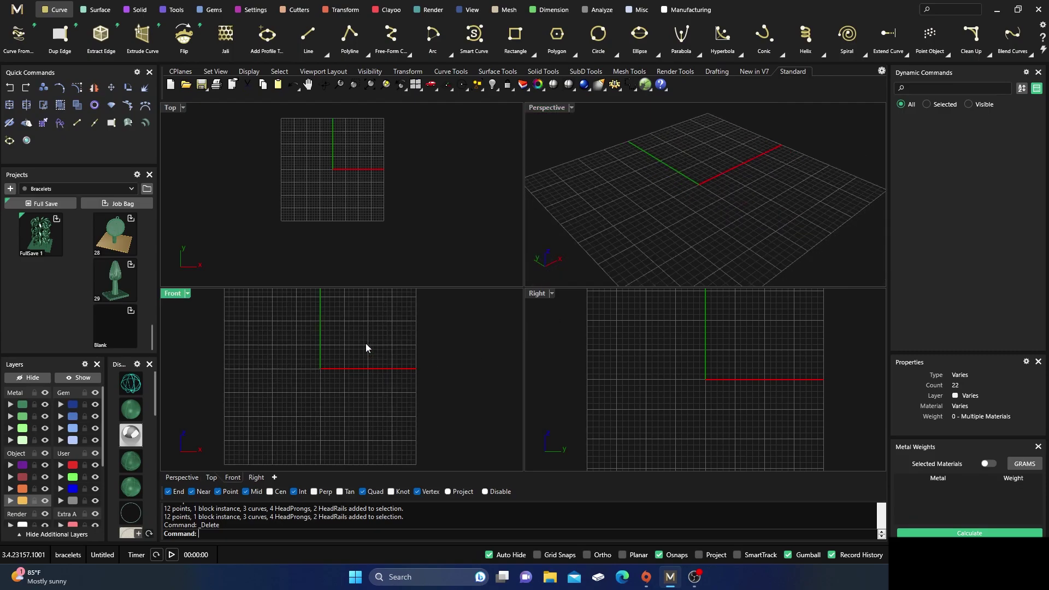
scroll(363, 344, up, 2)
scroll(341, 185, up, 3)
scroll(337, 171, up, 2)
scroll(347, 180, down, 4)
scroll(665, 181, down, 2)
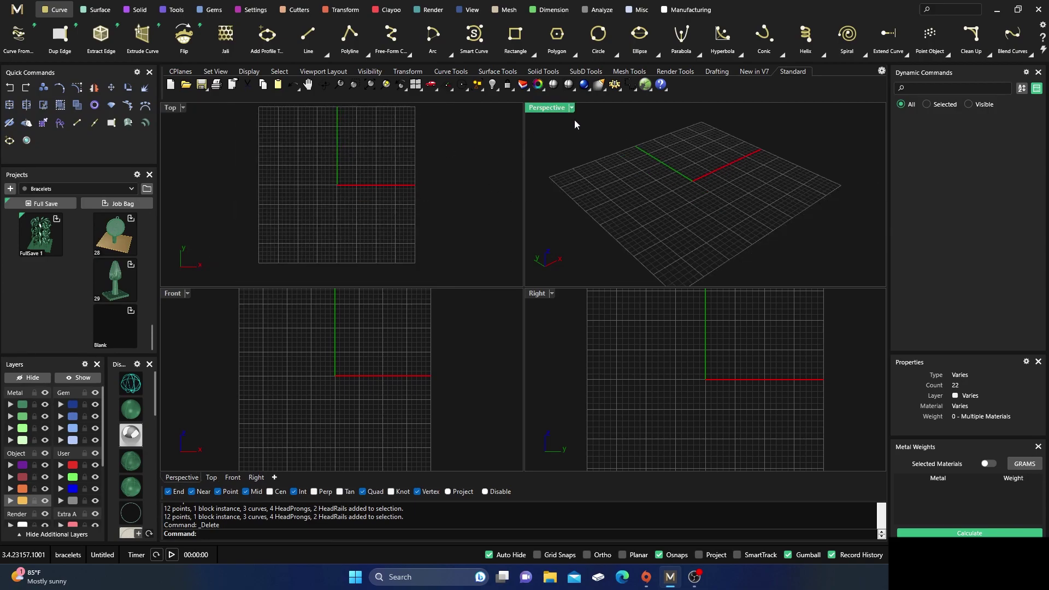
click(598, 34)
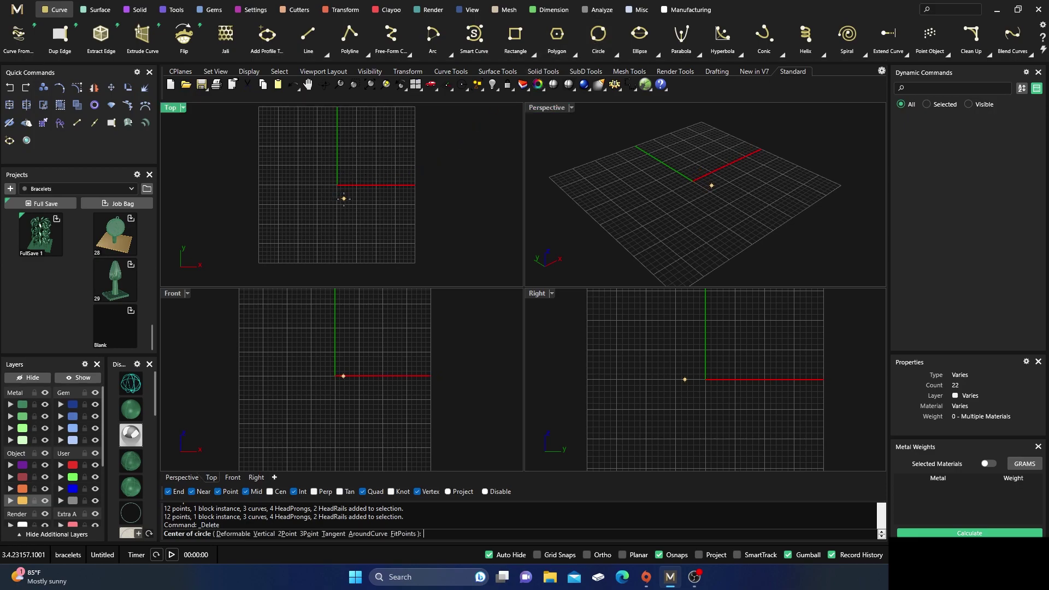
click(337, 186)
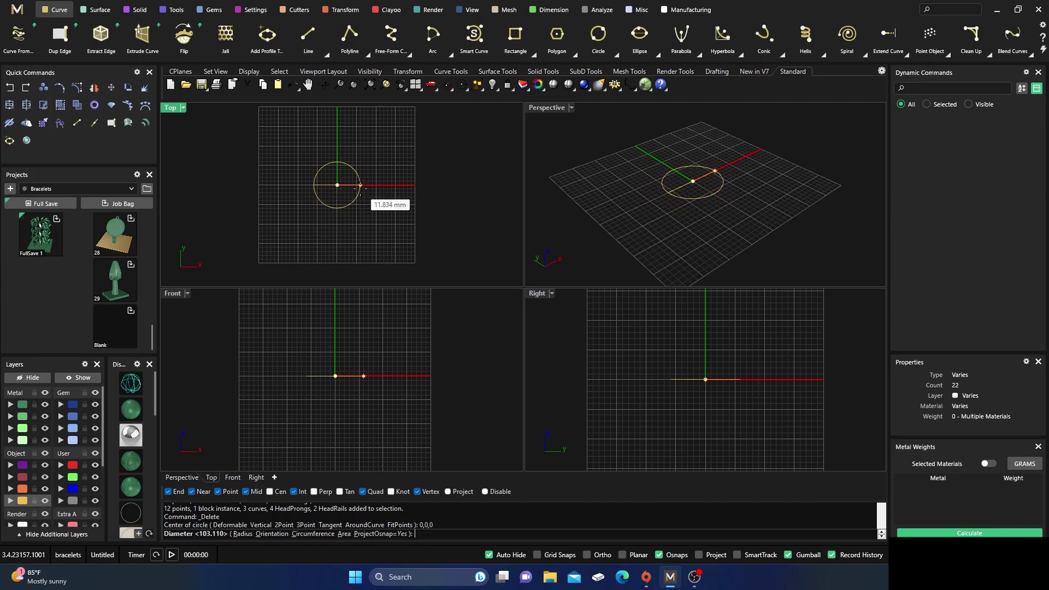
scroll(362, 186, up, 3)
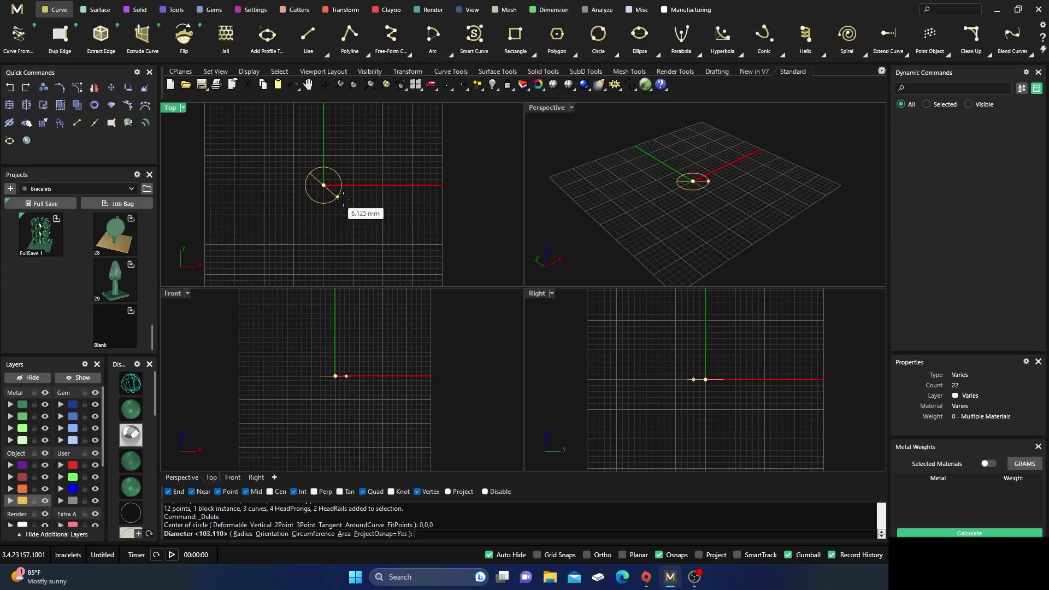
click(378, 192)
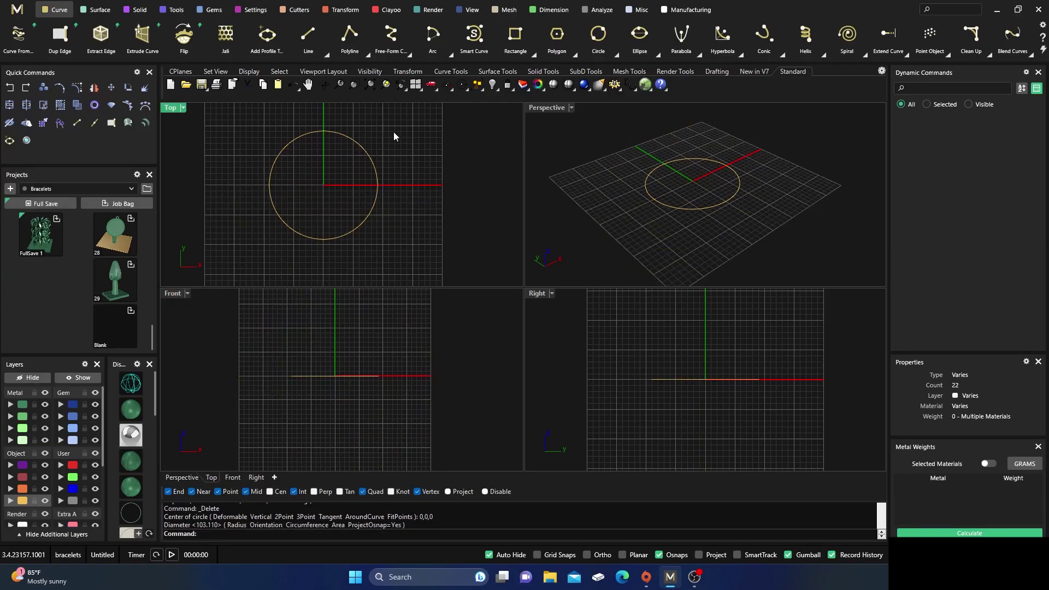
Draw a vertical line across the circle from its top quadrant to its bottom quadrant in the Top view.
click(308, 35)
click(324, 131)
click(324, 239)
Divide the vertical line into 4 segments with marker points.
click(323, 196)
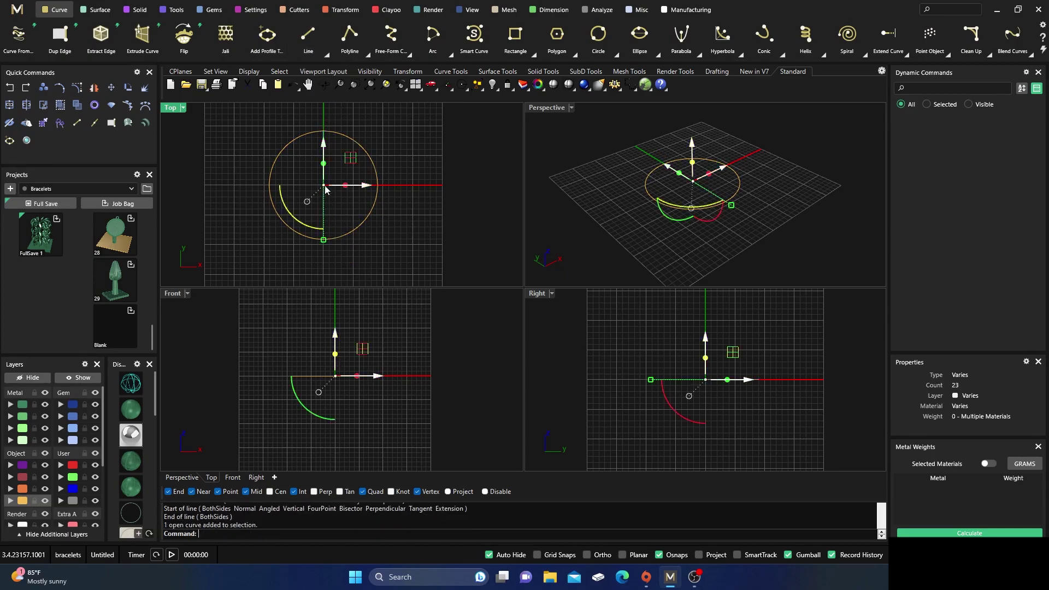
scroll(844, 45, down, 5)
scroll(844, 45, down, 1)
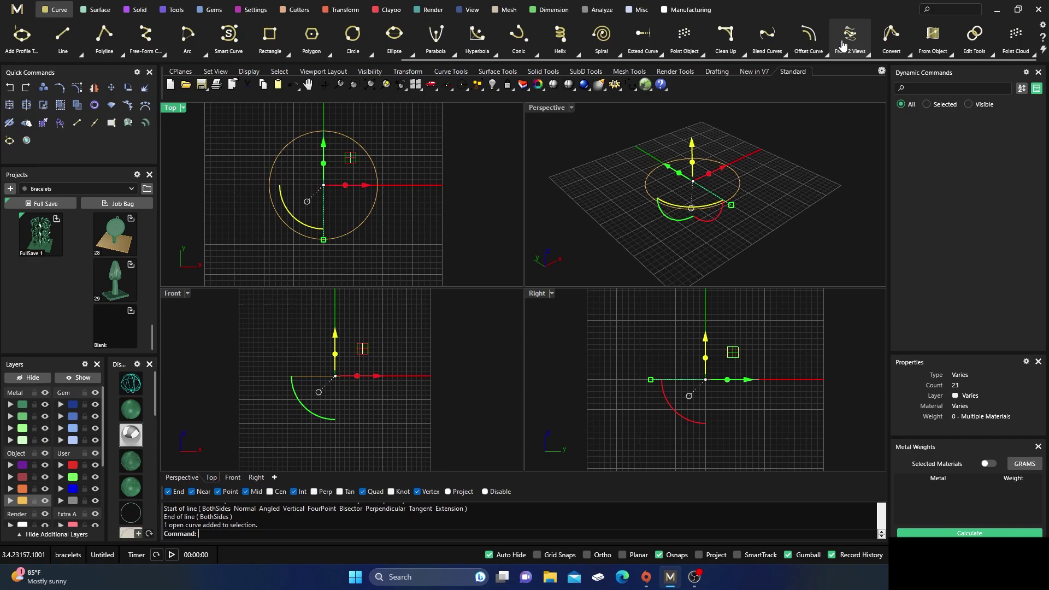
click(703, 53)
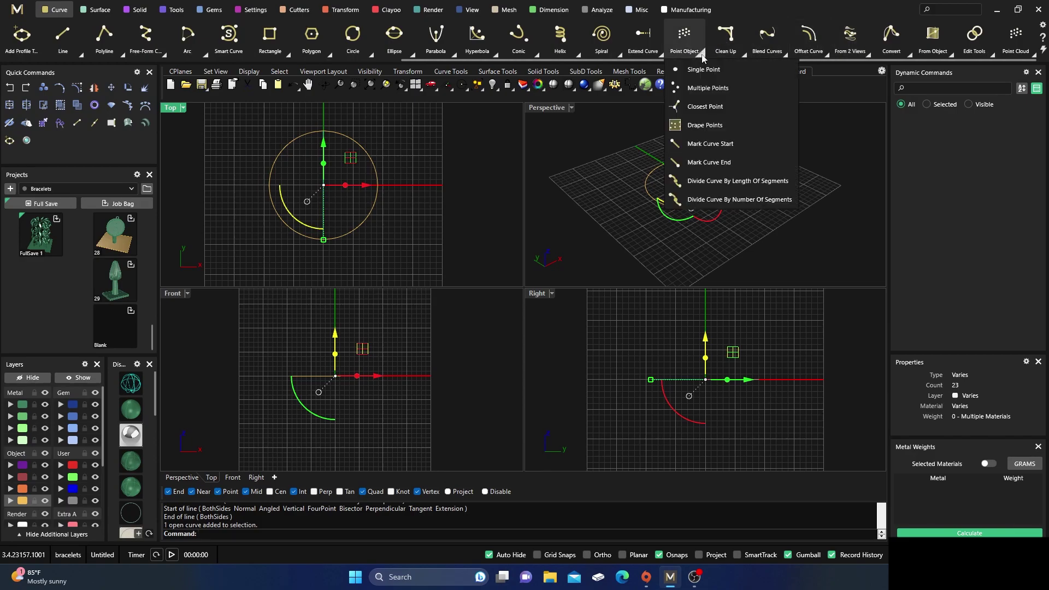
click(708, 202)
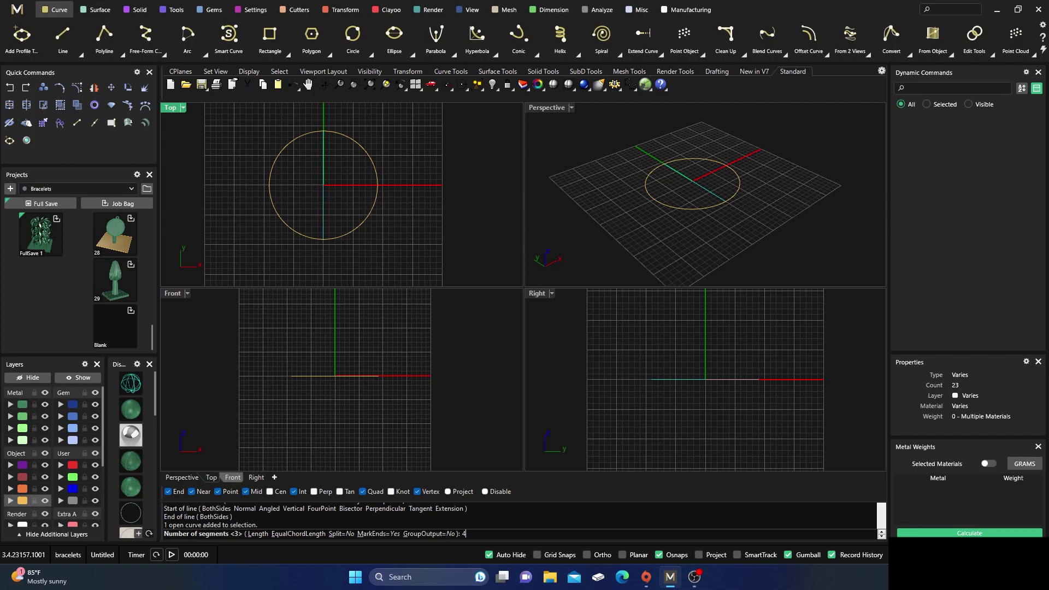
key(Return)
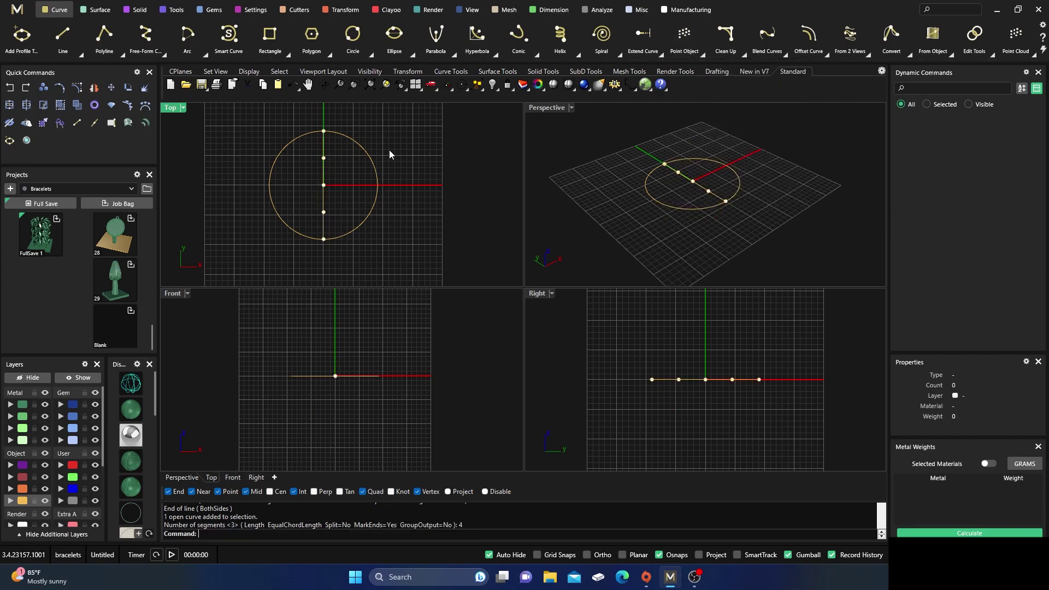
Draw a smaller circle centred on the upper quarter point of the line and passing through the large circle's centre.
click(352, 34)
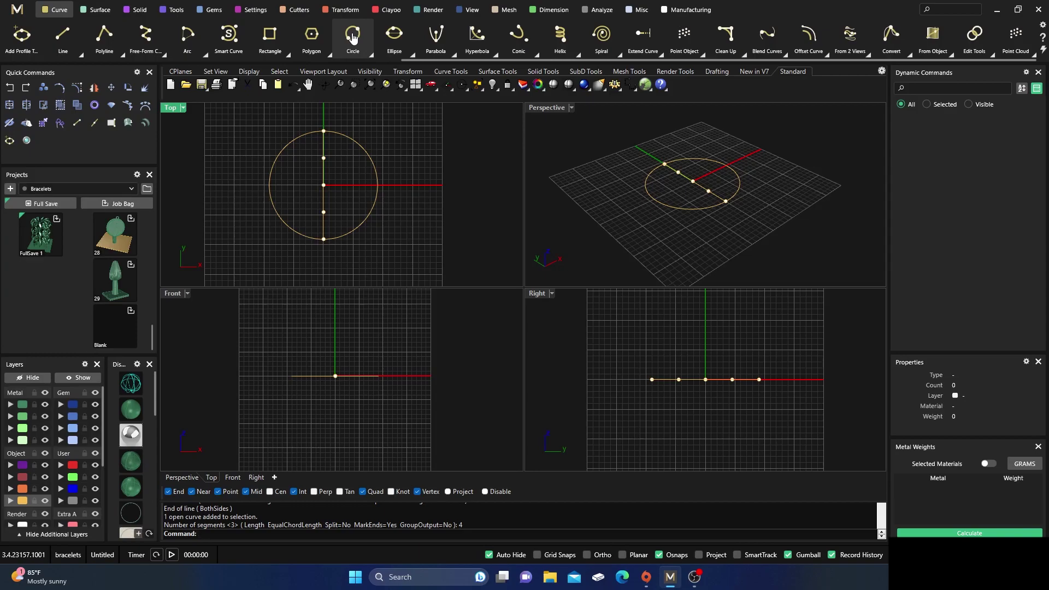
click(323, 158)
click(324, 186)
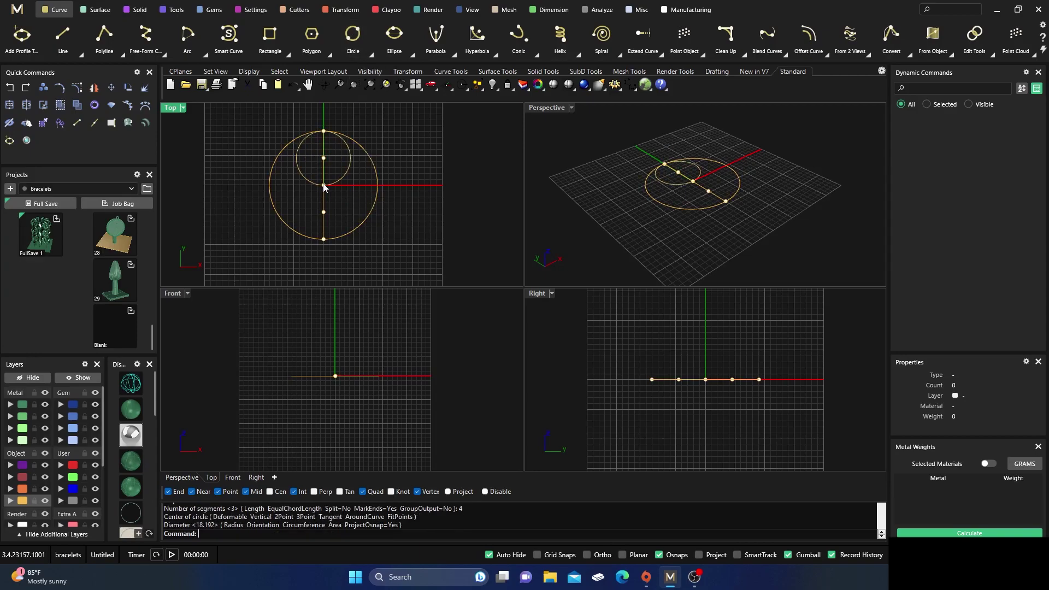
Mirror a copy of the small circle across the horizontal axis through the origin into the large circle's lower half.
click(335, 183)
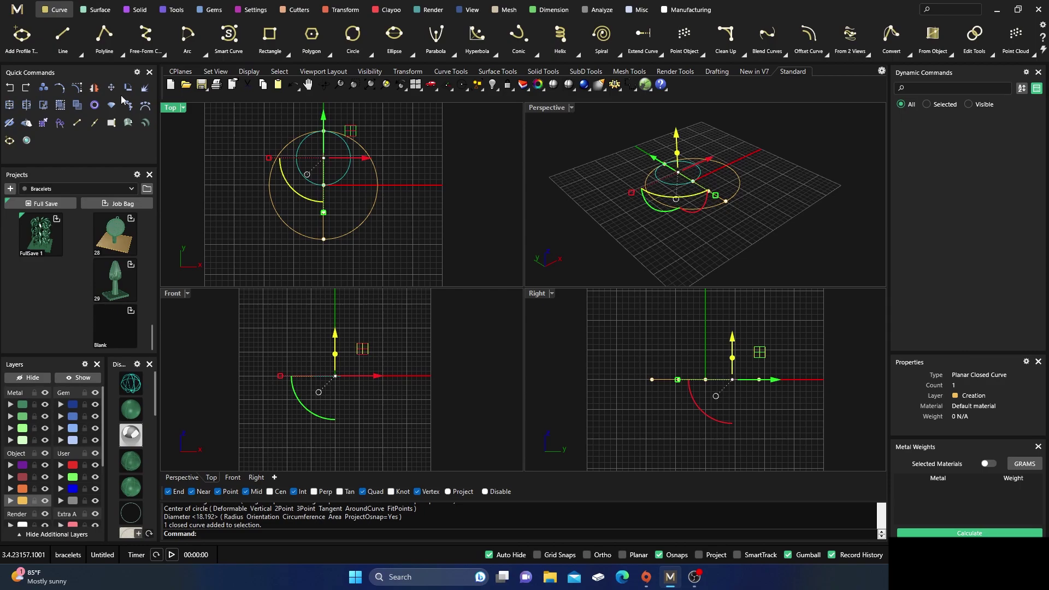
click(95, 92)
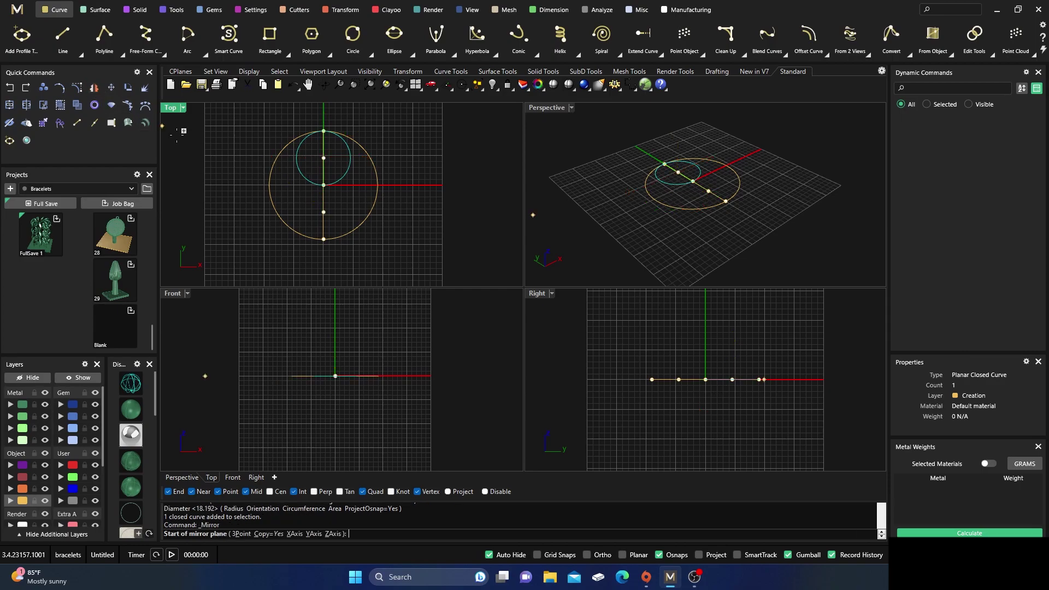
click(324, 185)
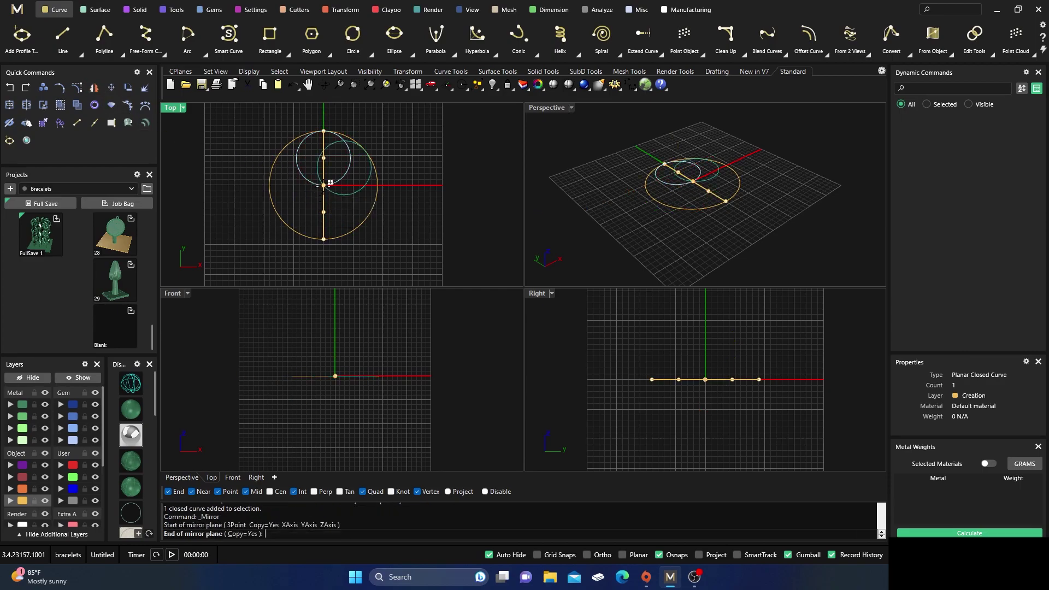
click(292, 185)
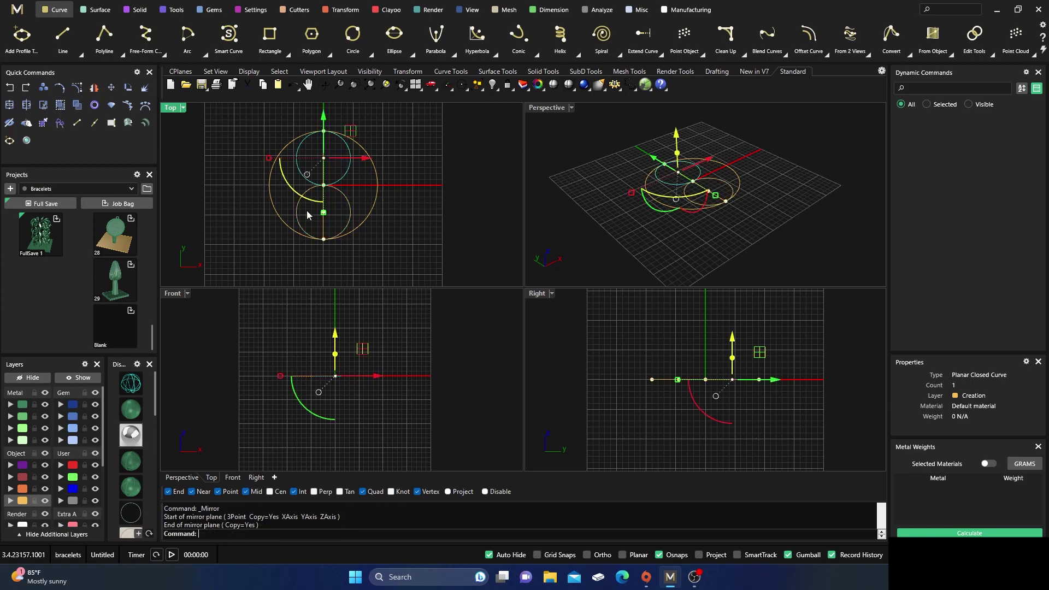
click(417, 146)
right_drag(415, 218, 431, 237)
scroll(382, 211, up, 4)
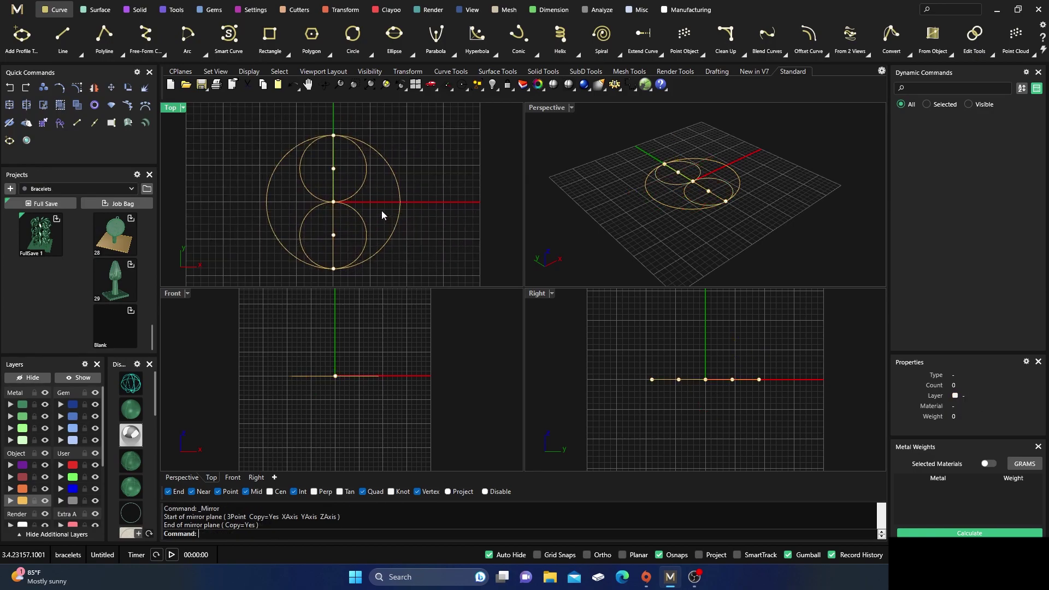
right_drag(389, 202, 418, 188)
scroll(397, 199, down, 2)
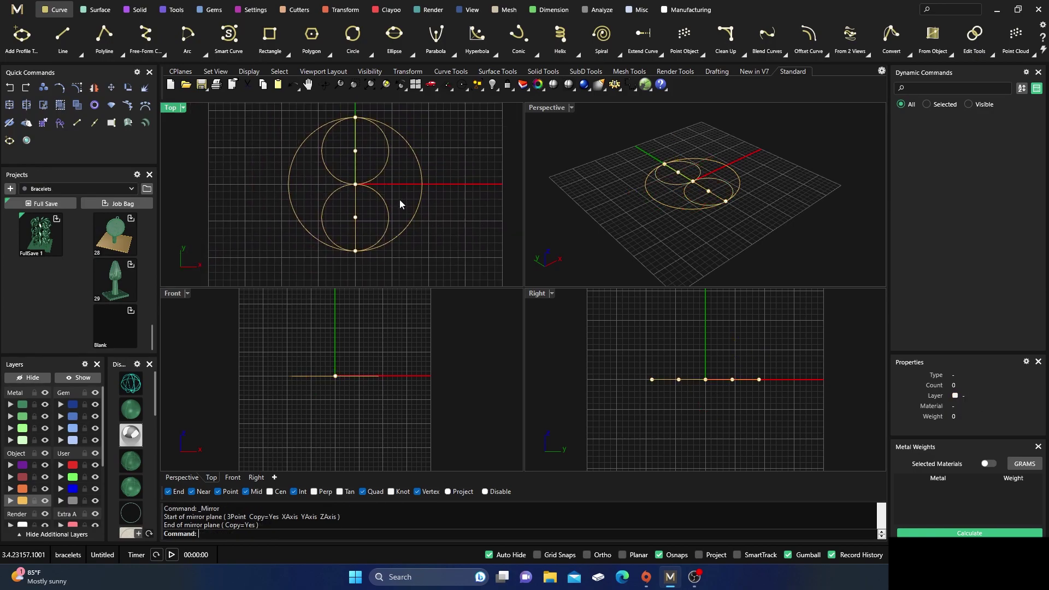
Trim away the vertical line segments inside the two small circles, using all the curves as cutting objects.
scroll(361, 191, down, 2)
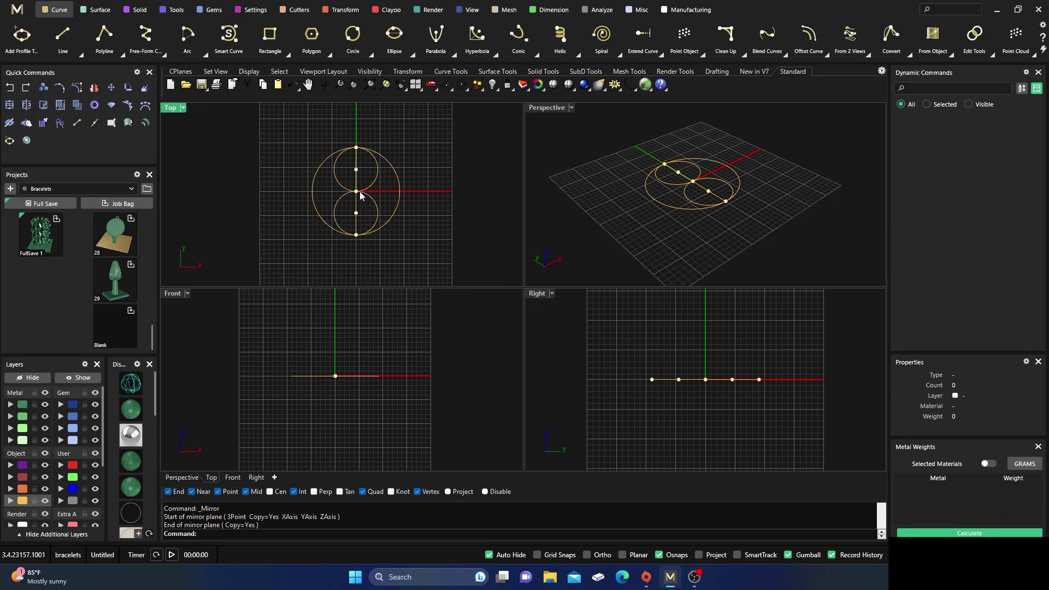
drag(281, 129, 454, 250)
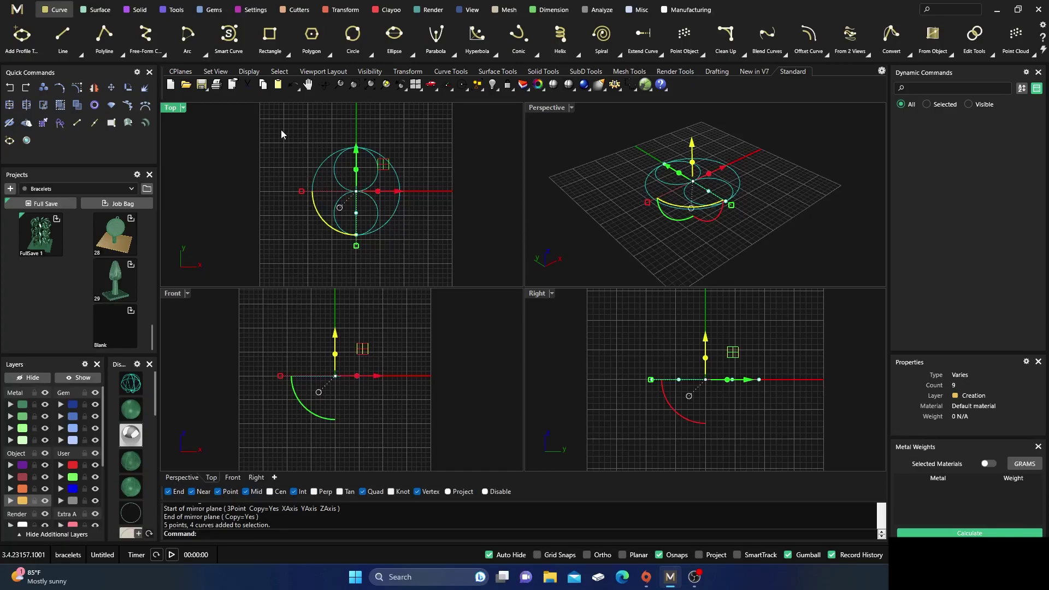
click(45, 109)
scroll(352, 163, up, 3)
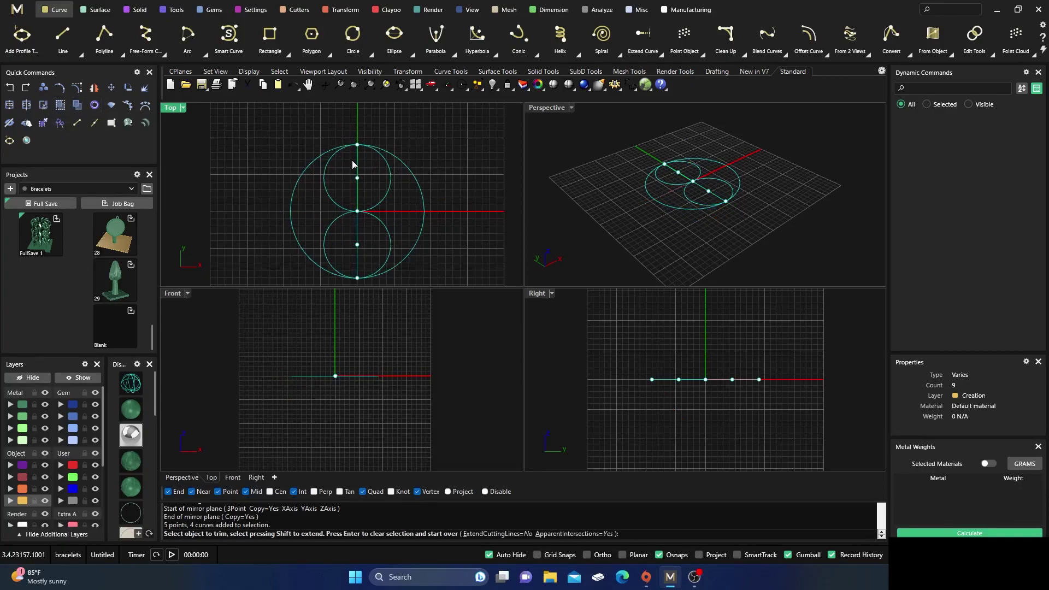
click(355, 170)
click(358, 195)
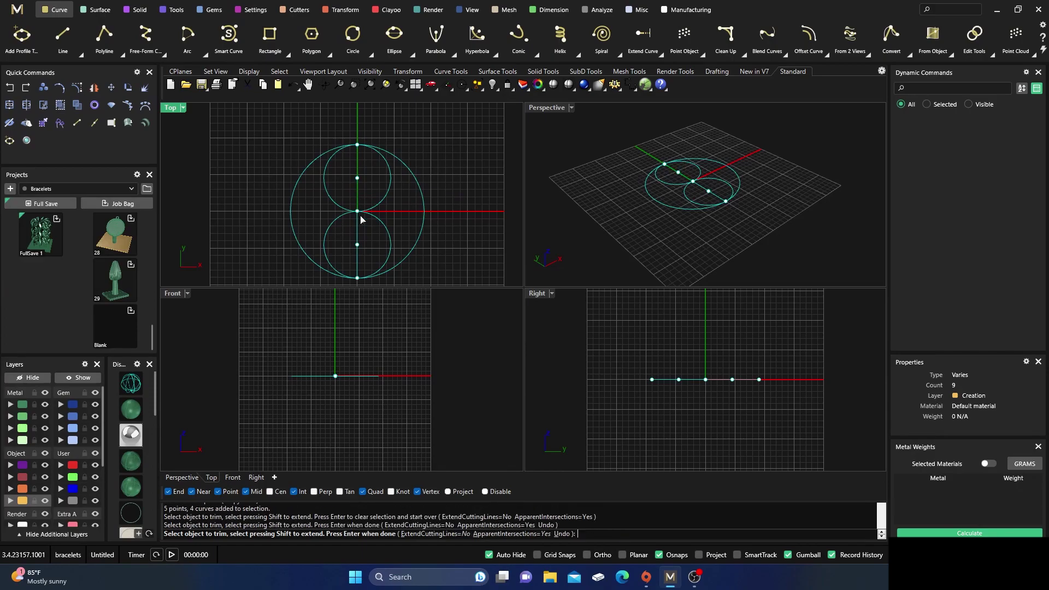
click(355, 239)
click(357, 261)
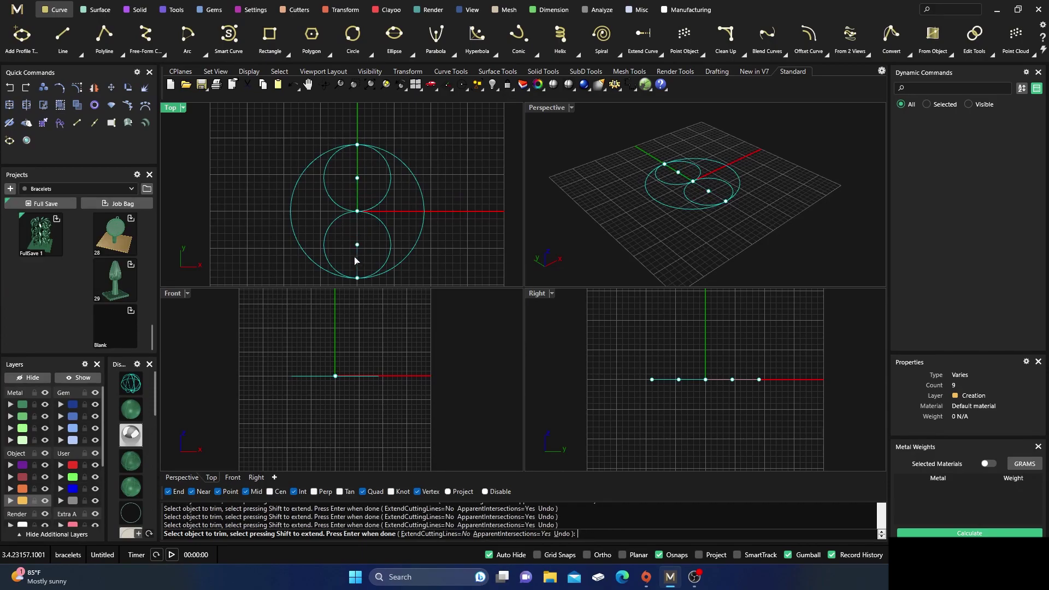
Trim off the left half of the lower small circle and the right half of the upper one, accepting the broken history.
click(332, 228)
click(389, 187)
scroll(314, 180, down, 2)
right_drag(248, 221, 259, 218)
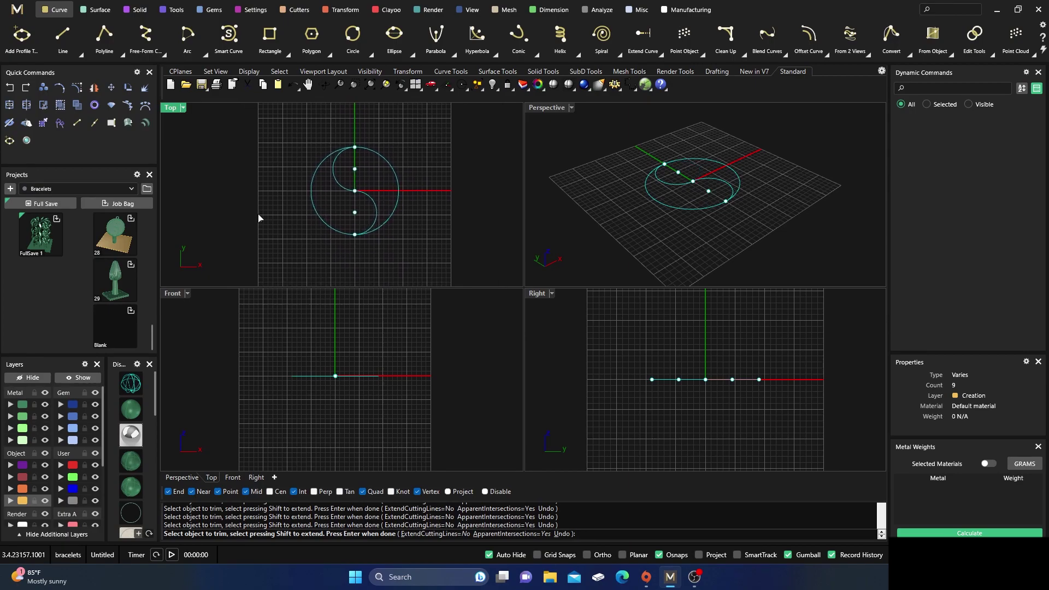
key(Return)
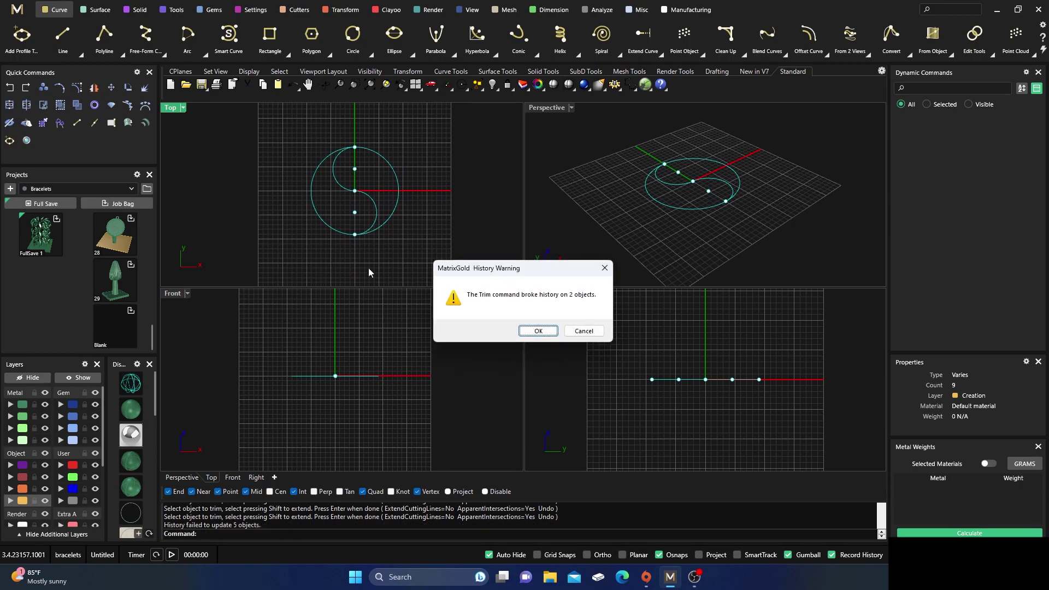
click(536, 330)
click(452, 200)
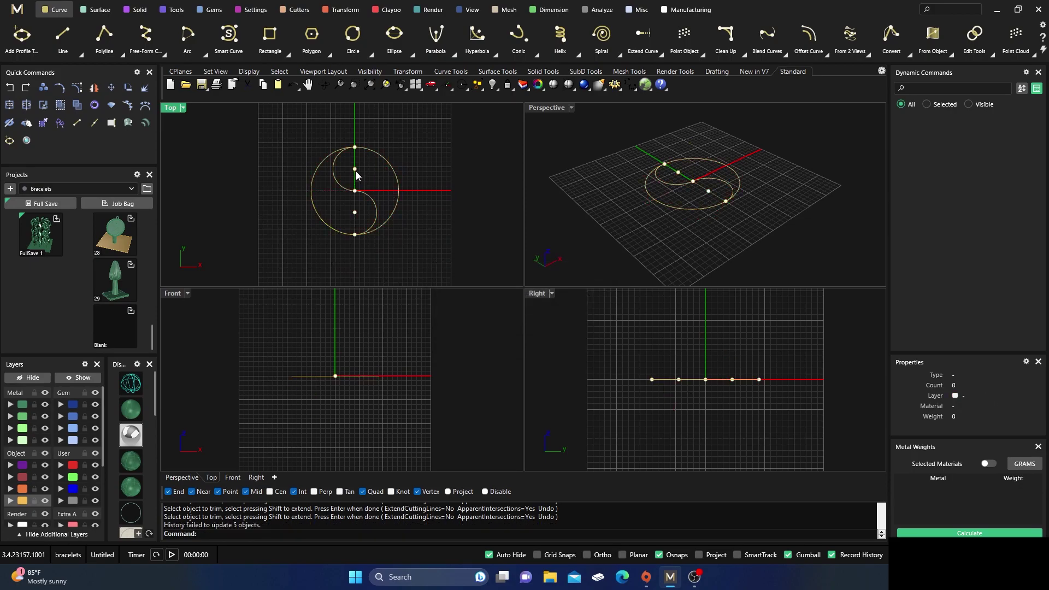
Draw a circle about 2 mm in diameter centred on the upper small circle's centre point.
key(ctrl+shift+e)
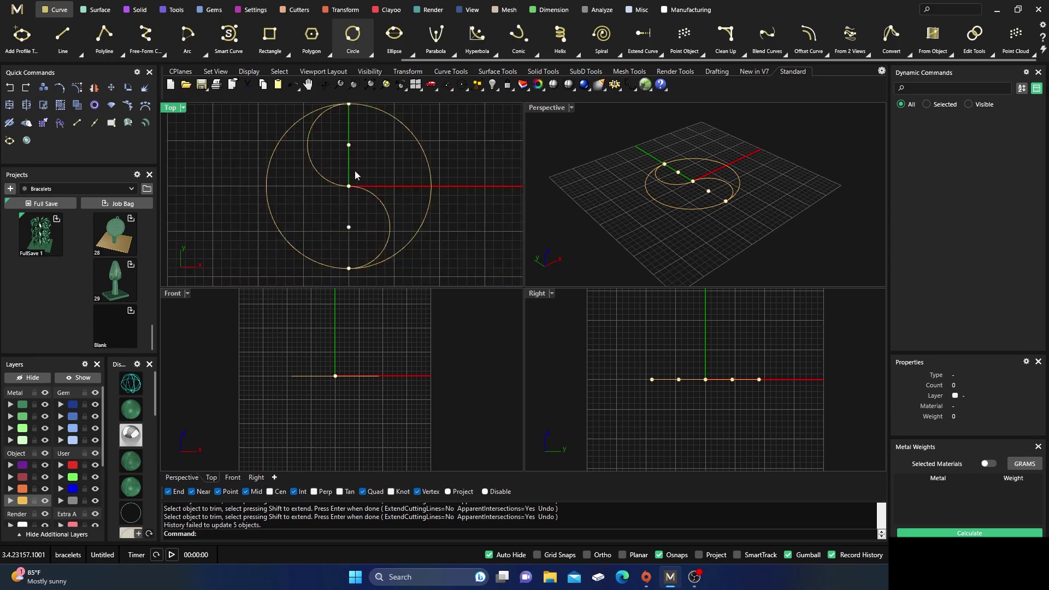
click(349, 146)
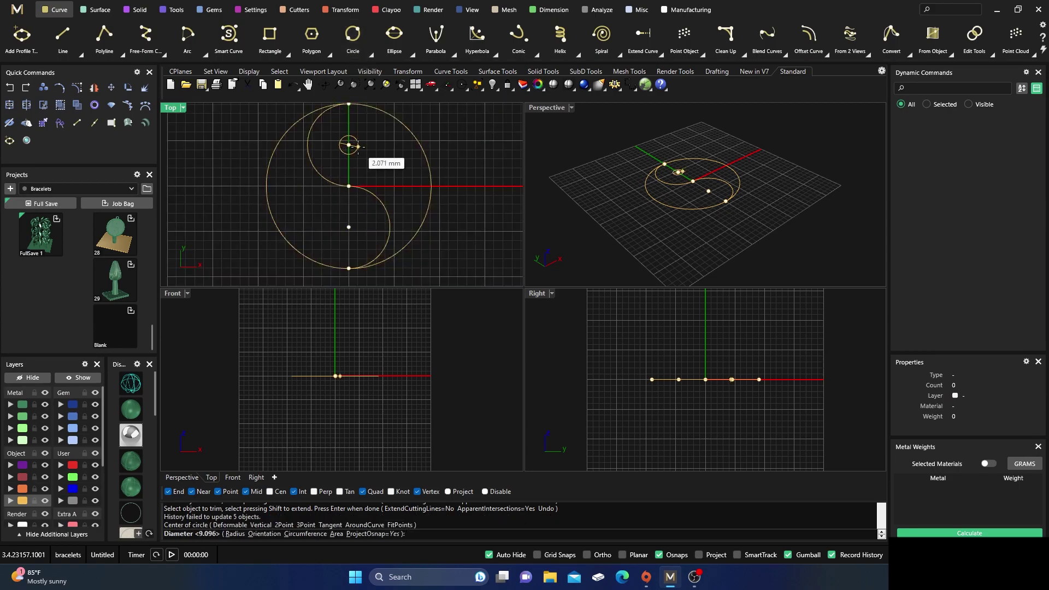
click(358, 146)
Move the new small circle from the upper centre point to the lower centre point.
click(353, 157)
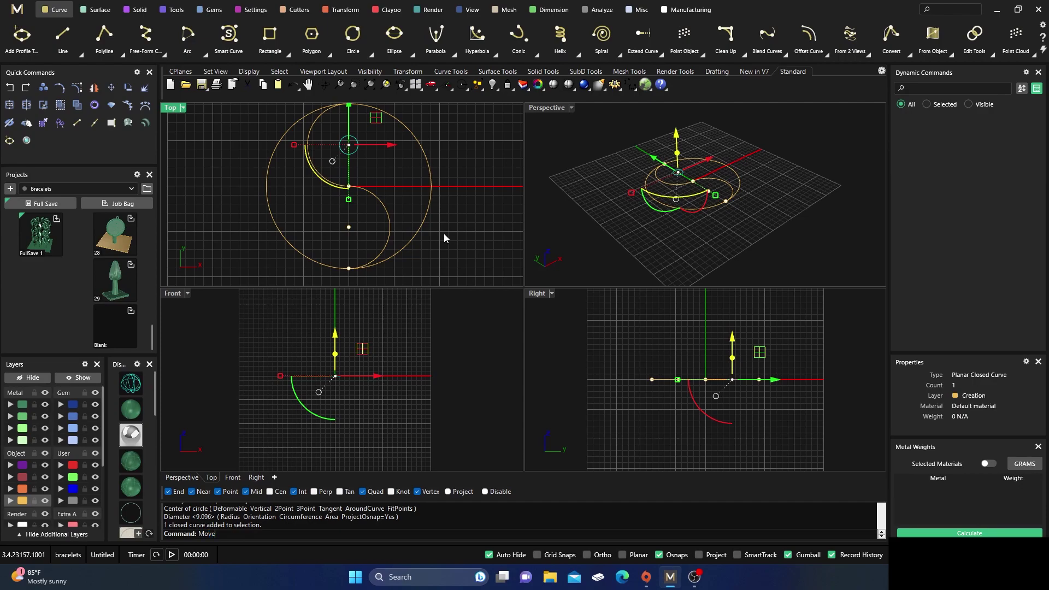
key(Return)
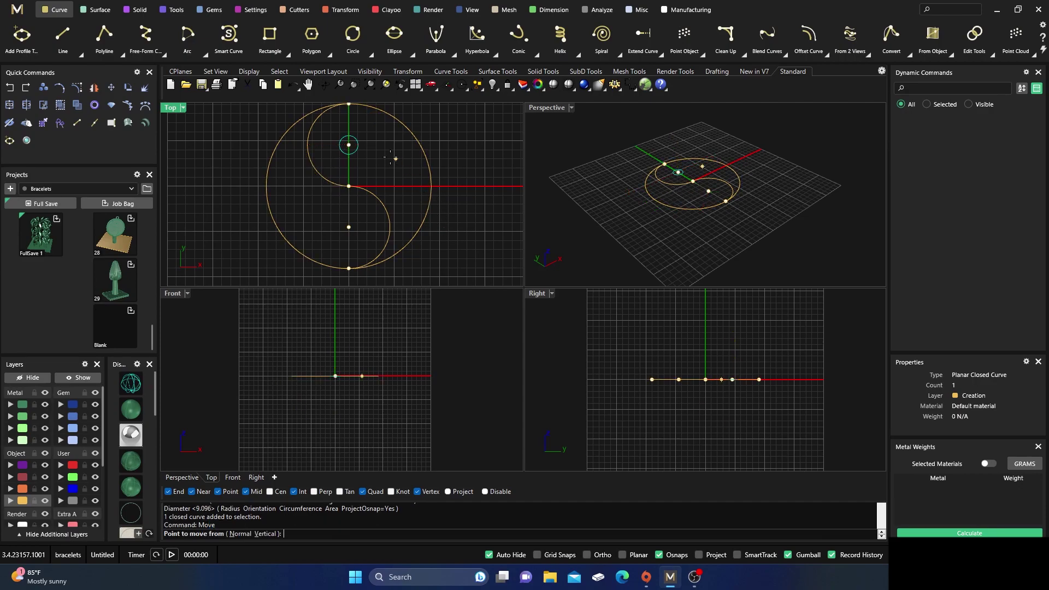
click(348, 145)
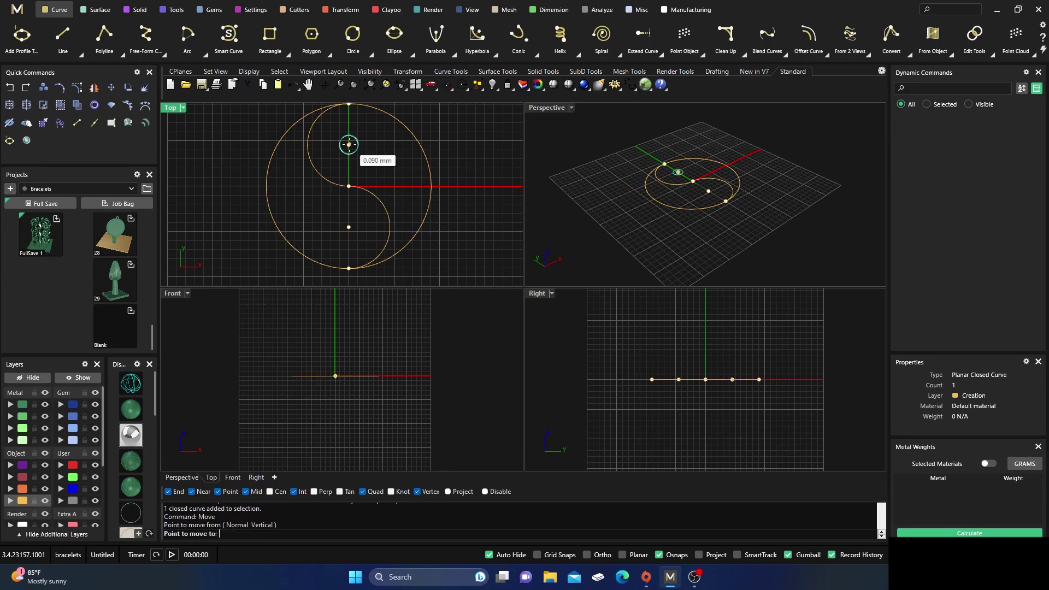
click(348, 227)
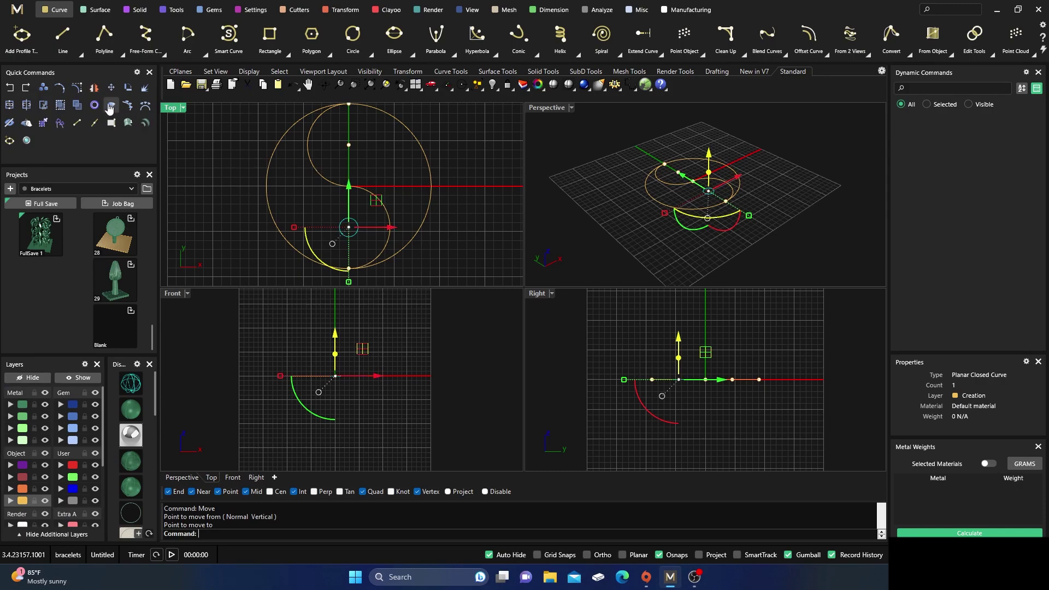
Copy the small circle from the lower centre point back to the upper centre point.
click(44, 88)
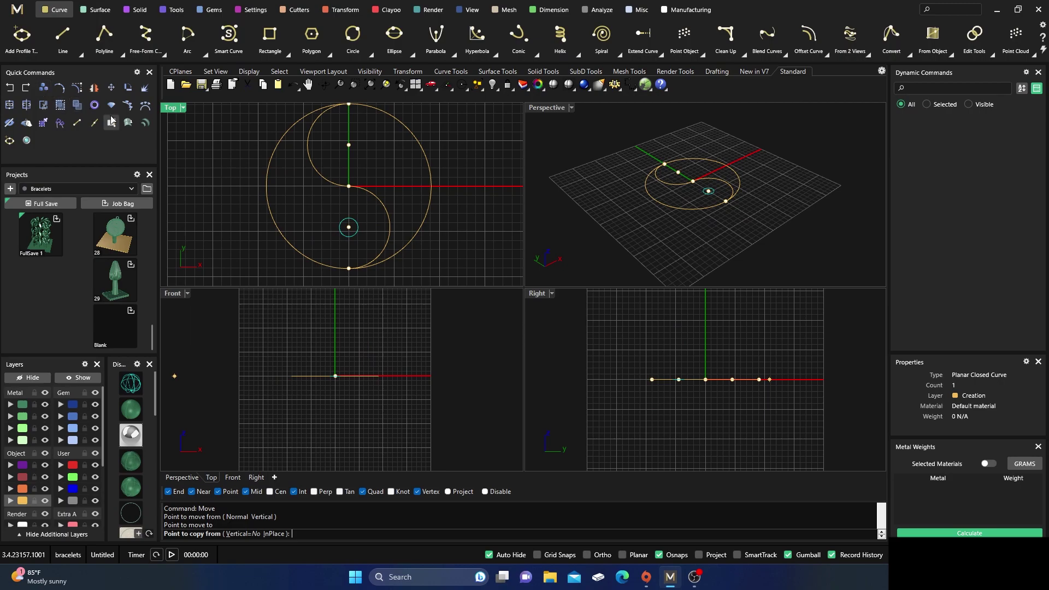
click(348, 227)
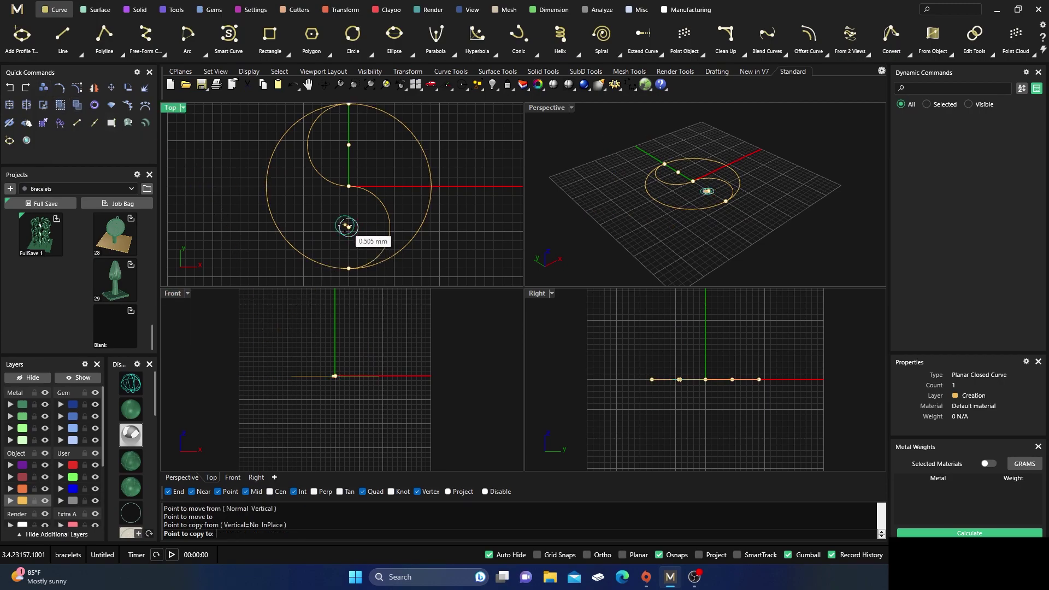
key(Return)
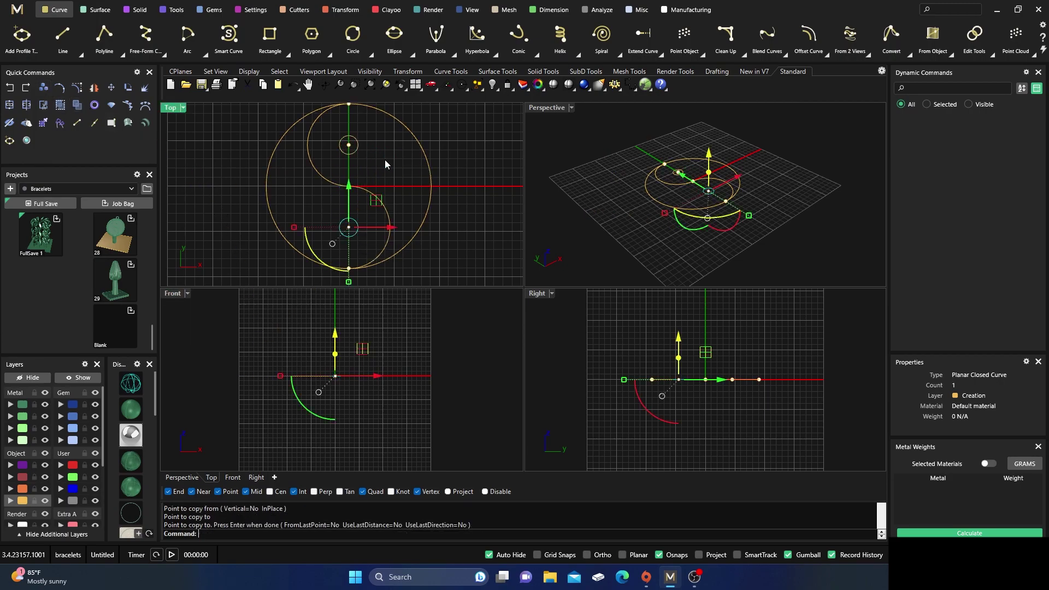
click(467, 171)
Delete the five construction points along the vertical axis of the yin-yang outline.
scroll(410, 226, down, 2)
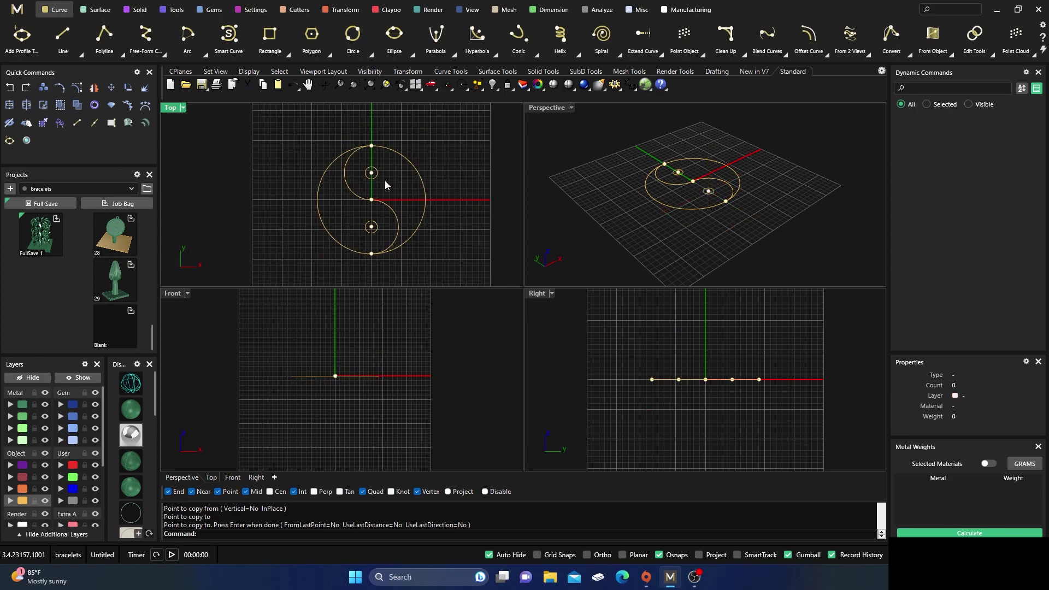
right_drag(385, 184, 382, 180)
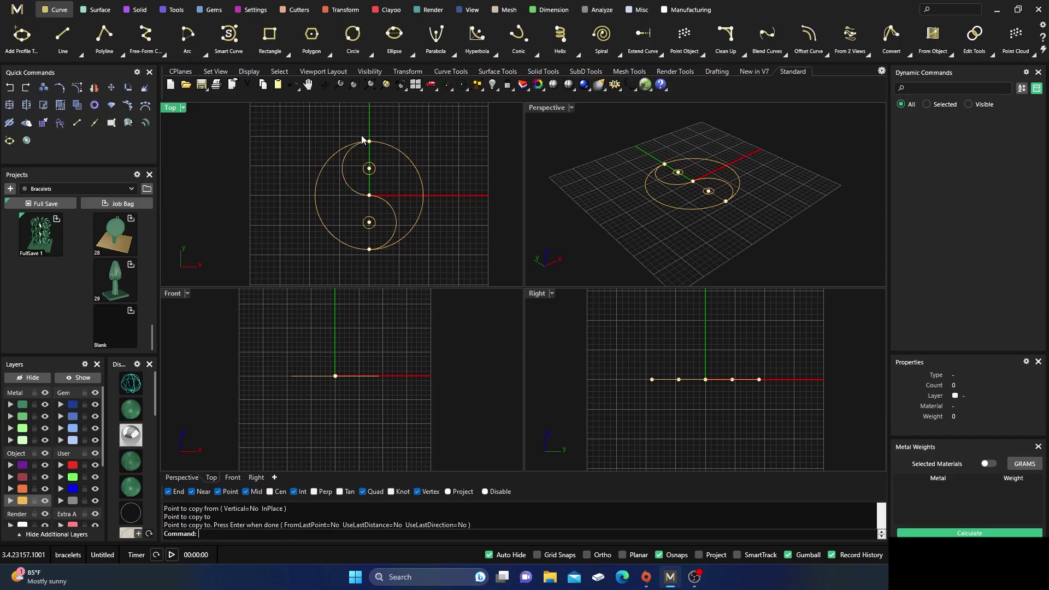
drag(364, 133, 371, 256)
scroll(379, 218, up, 1)
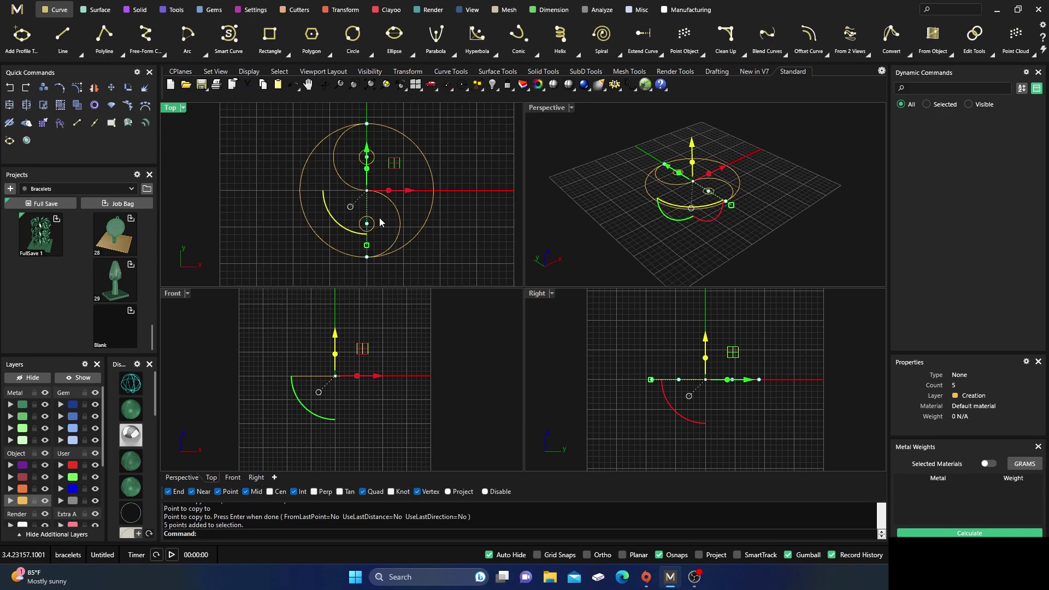
key(Delete)
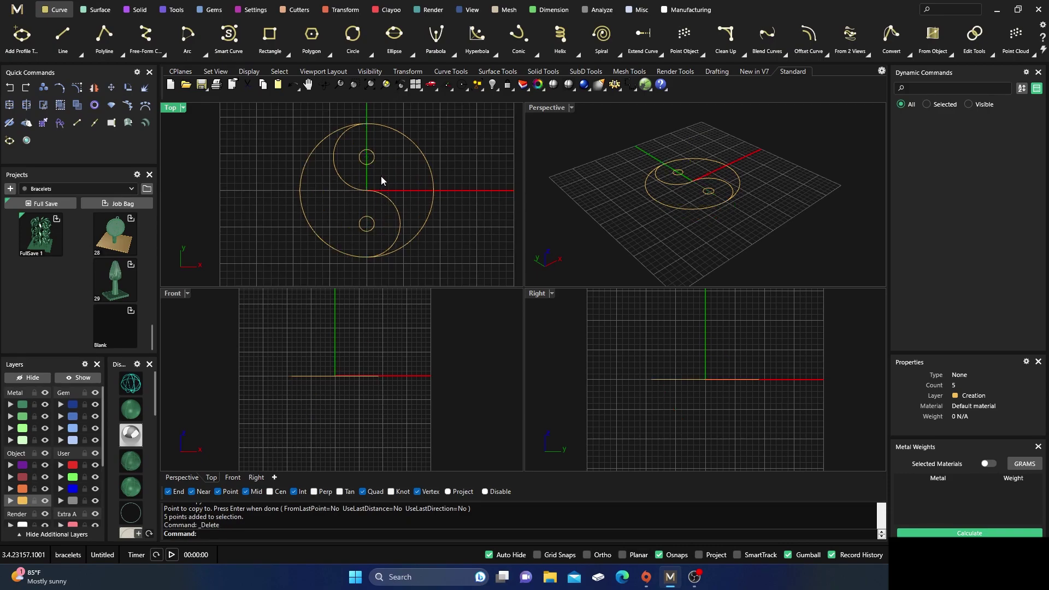
Copy all the yin-yang curves in place.
scroll(382, 176, down, 1)
drag(310, 146, 460, 277)
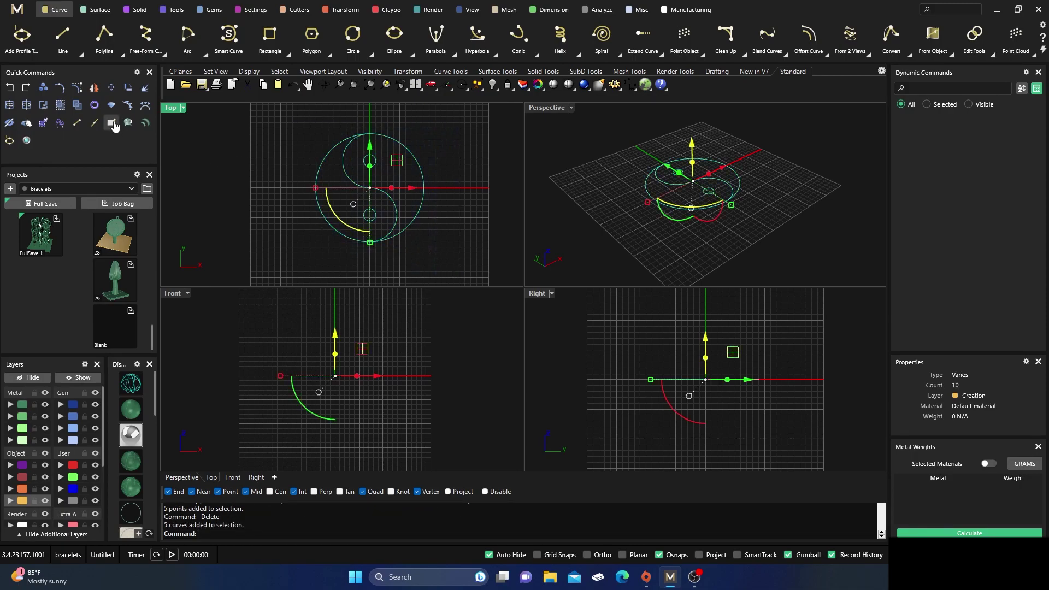
click(63, 93)
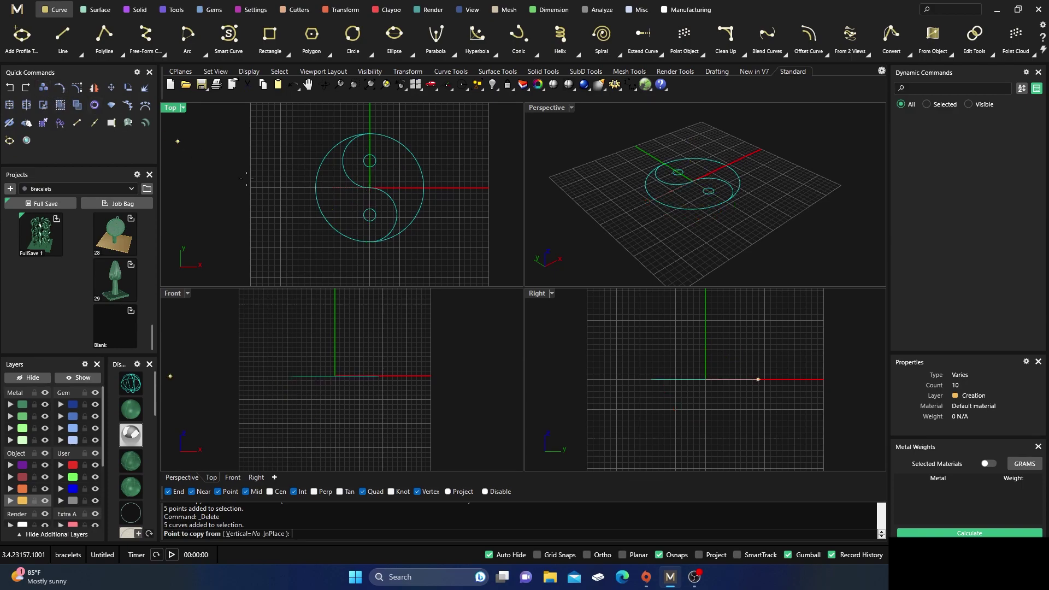
click(274, 535)
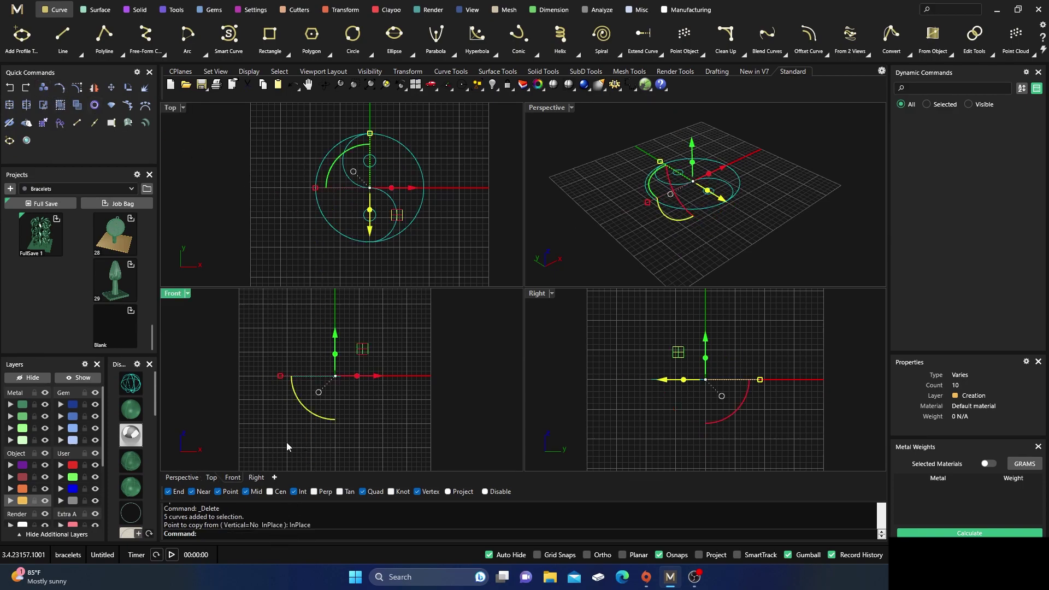
key(Return)
scroll(384, 170, up, 1)
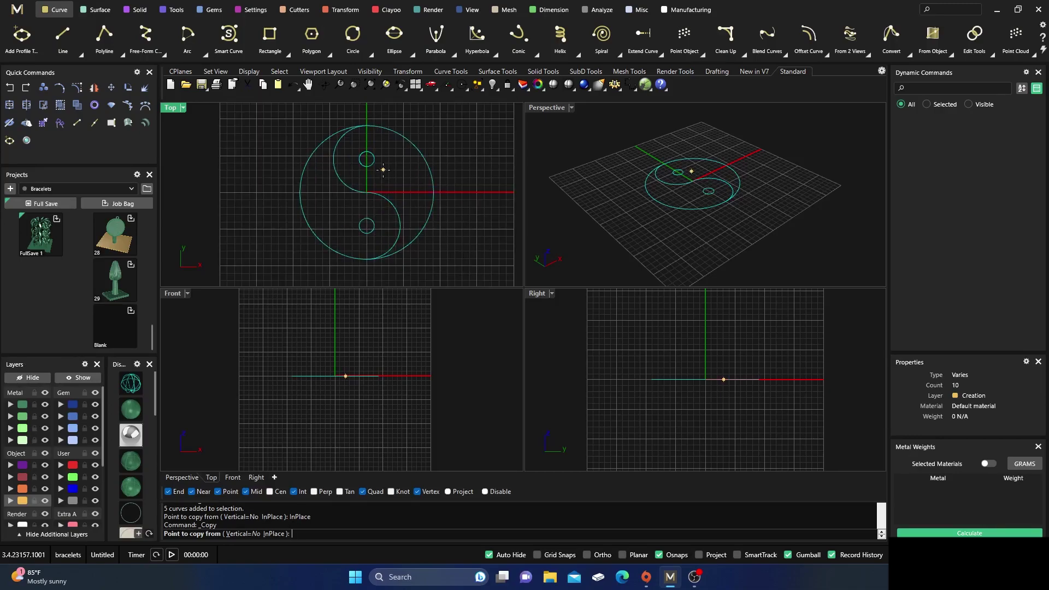
key(Escape)
scroll(389, 178, down, 1)
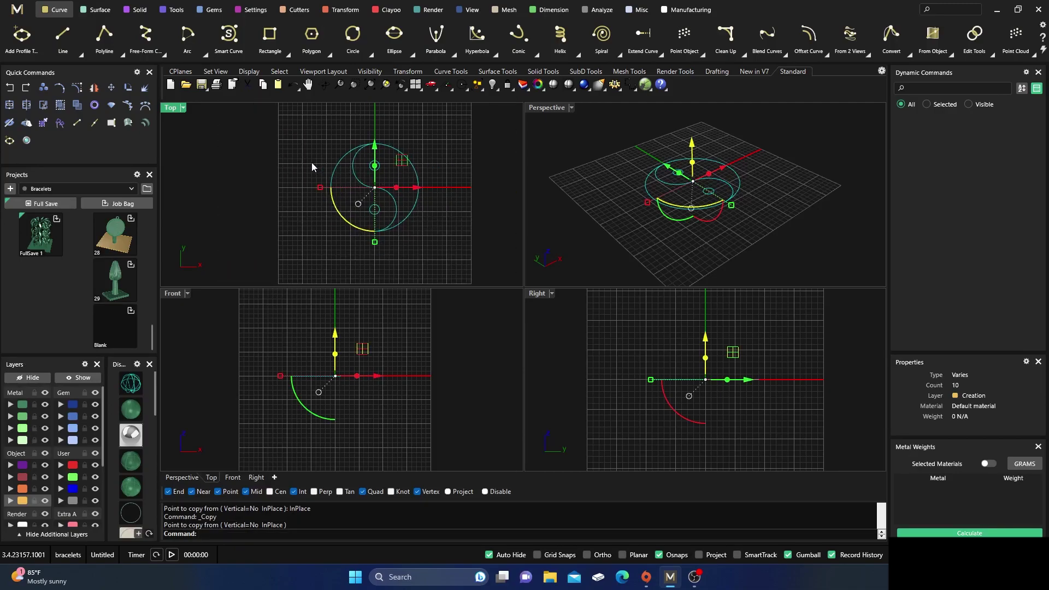
click(290, 129)
Check the large outer circle for overlapping duplicate curves.
click(342, 159)
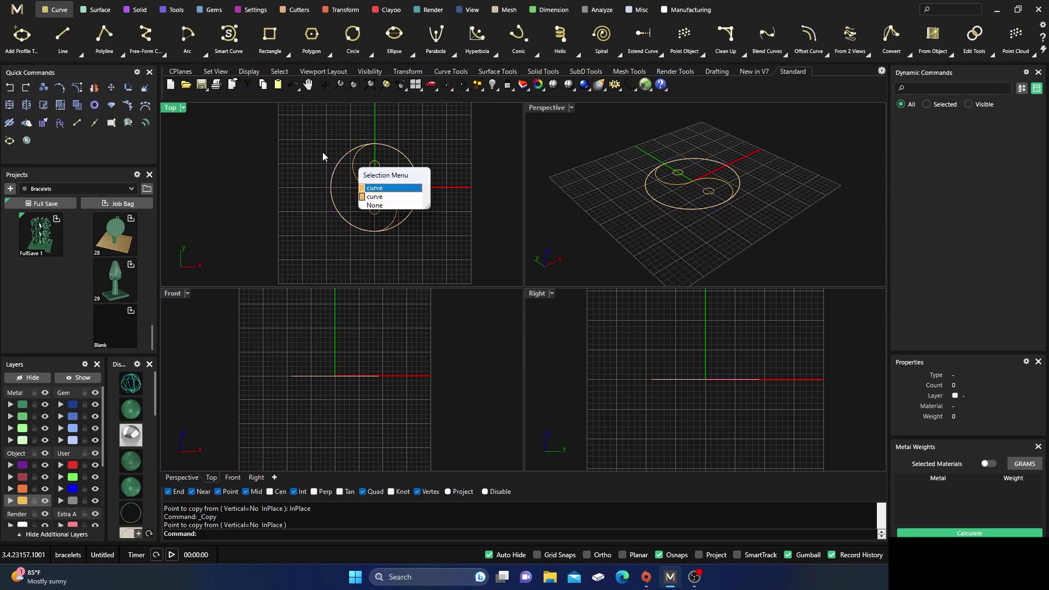
click(374, 197)
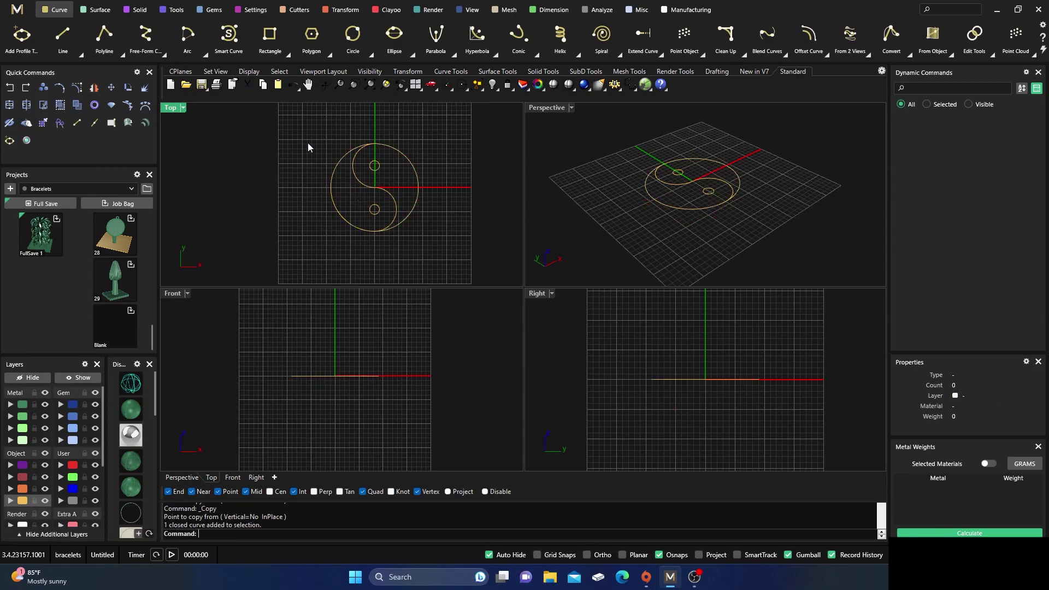
click(363, 181)
key(Escape)
Join one upper and one lower half-circle arc into a single S-curve and assign it to layer User 03.
scroll(363, 185, up, 4)
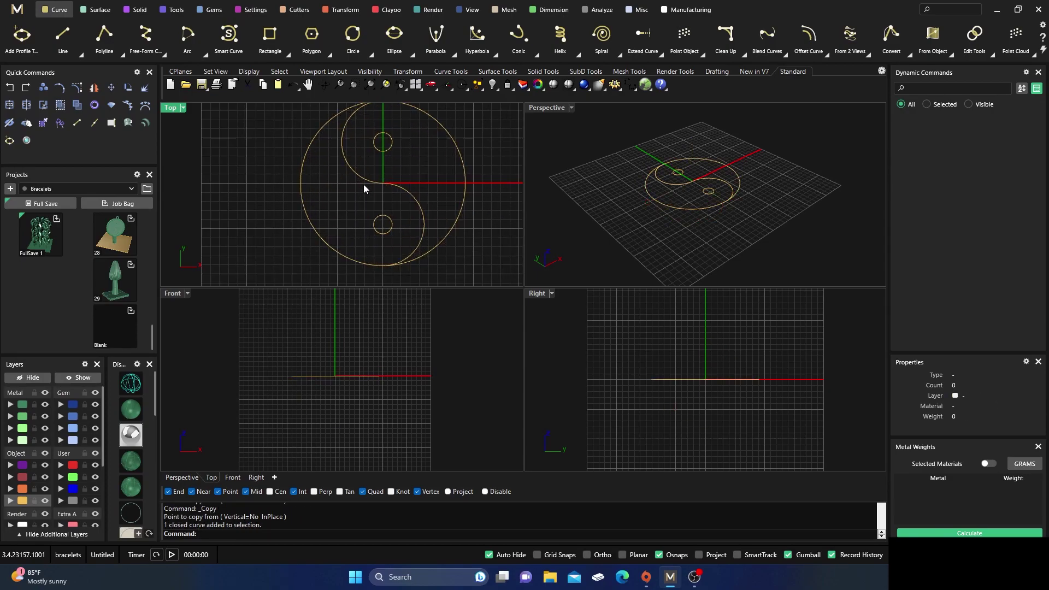
click(363, 177)
click(399, 204)
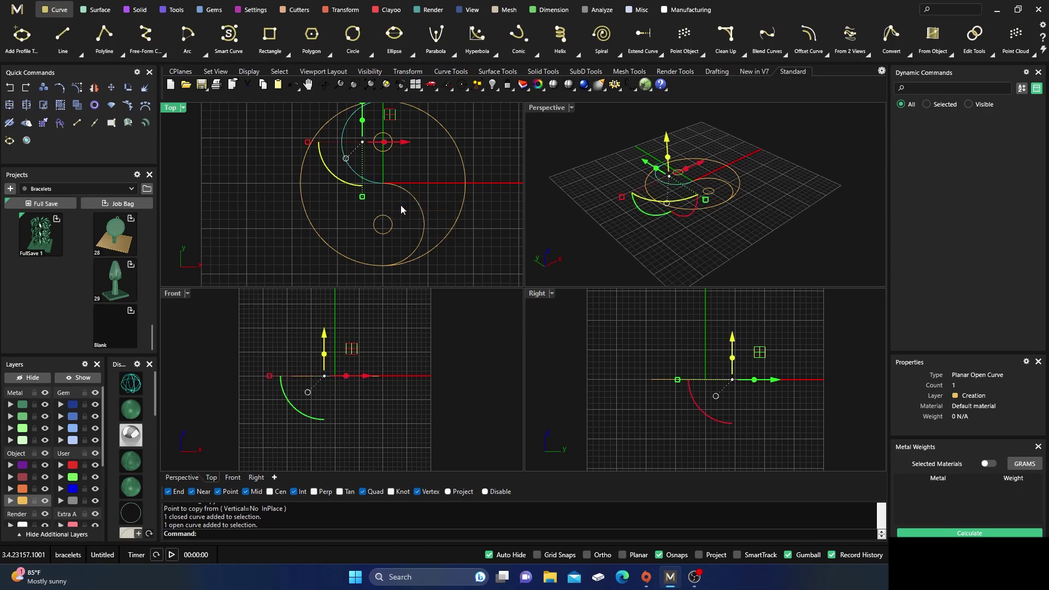
click(425, 221)
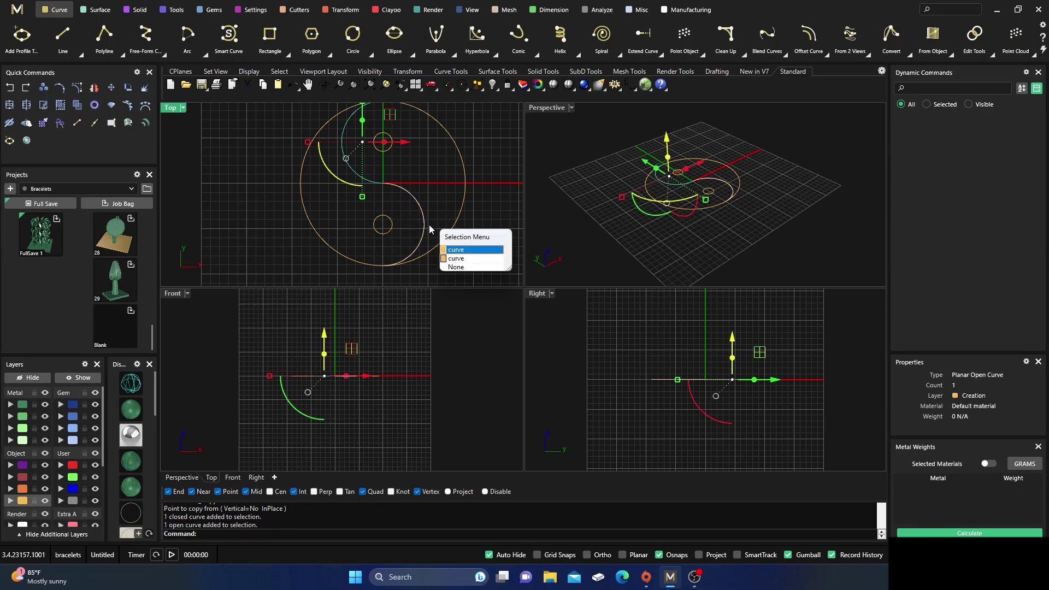
click(455, 250)
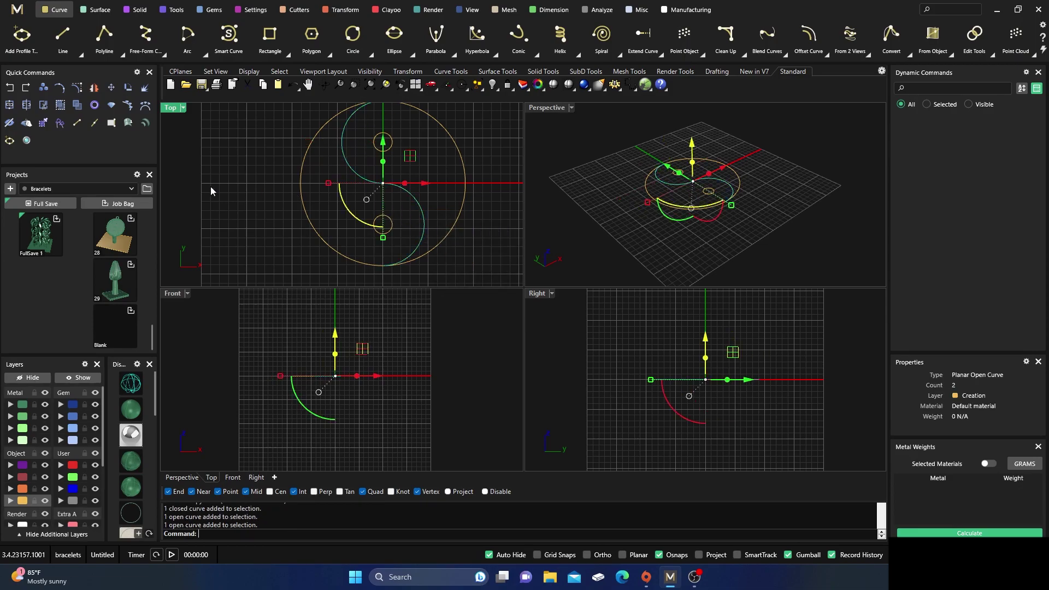
click(10, 107)
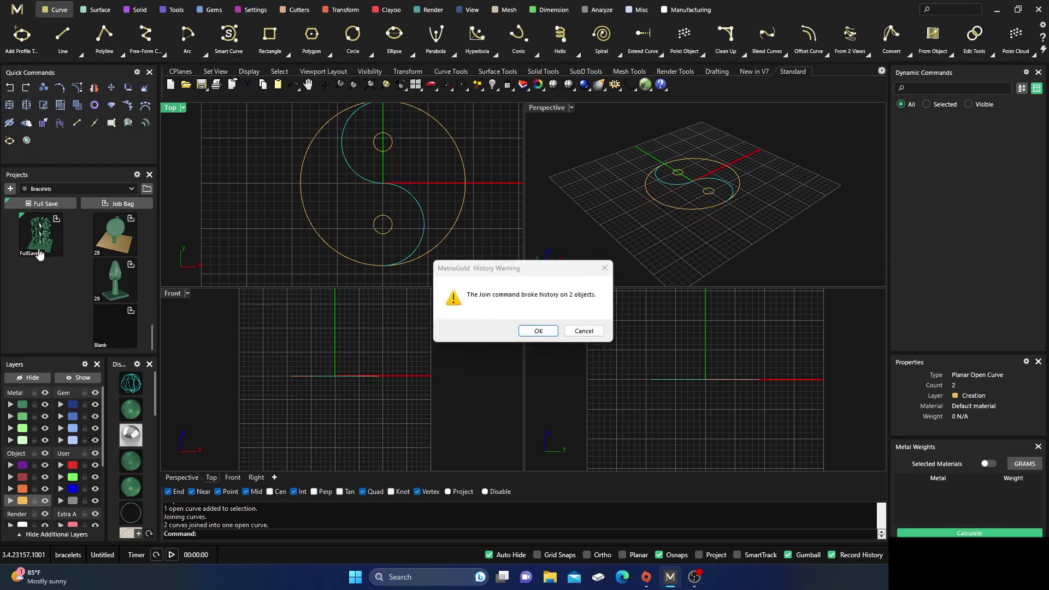
click(545, 334)
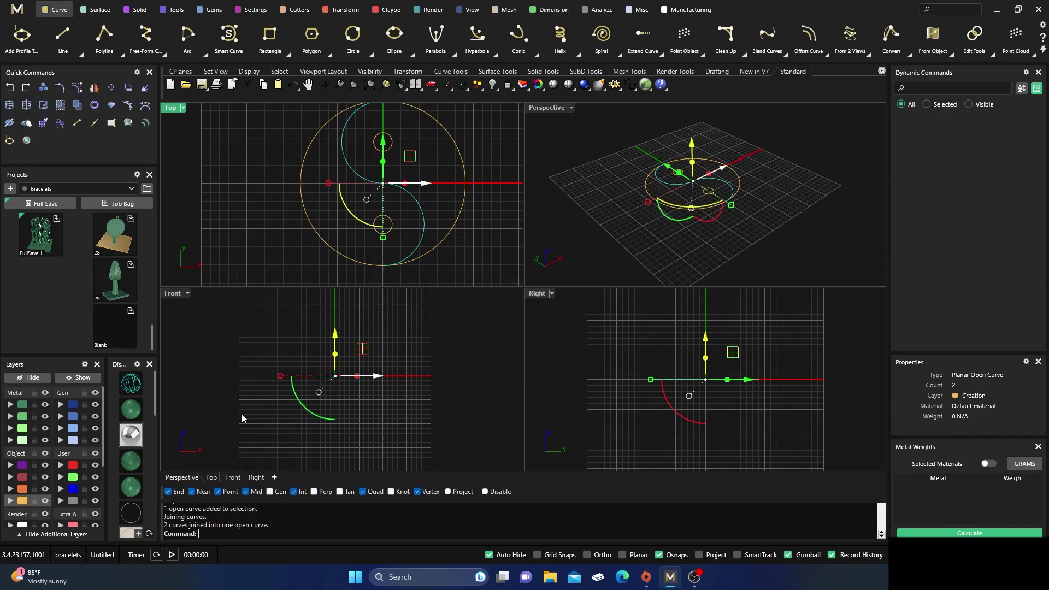
click(62, 494)
click(283, 210)
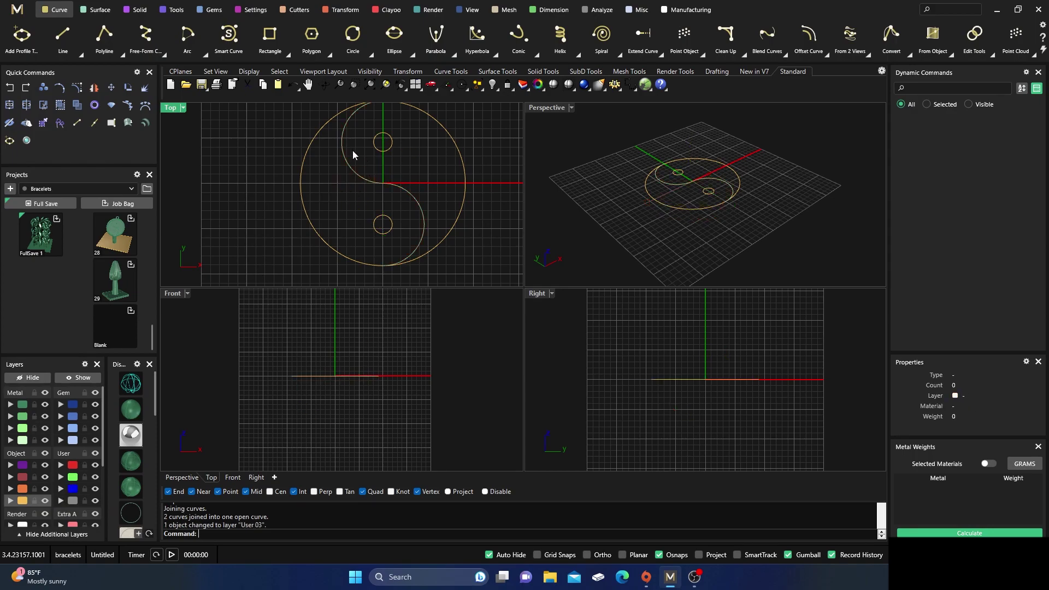
Join the remaining upper and lower half-circle arcs on the Creation layer into a second S-curve and assign it to layer User 01.
click(381, 186)
click(405, 195)
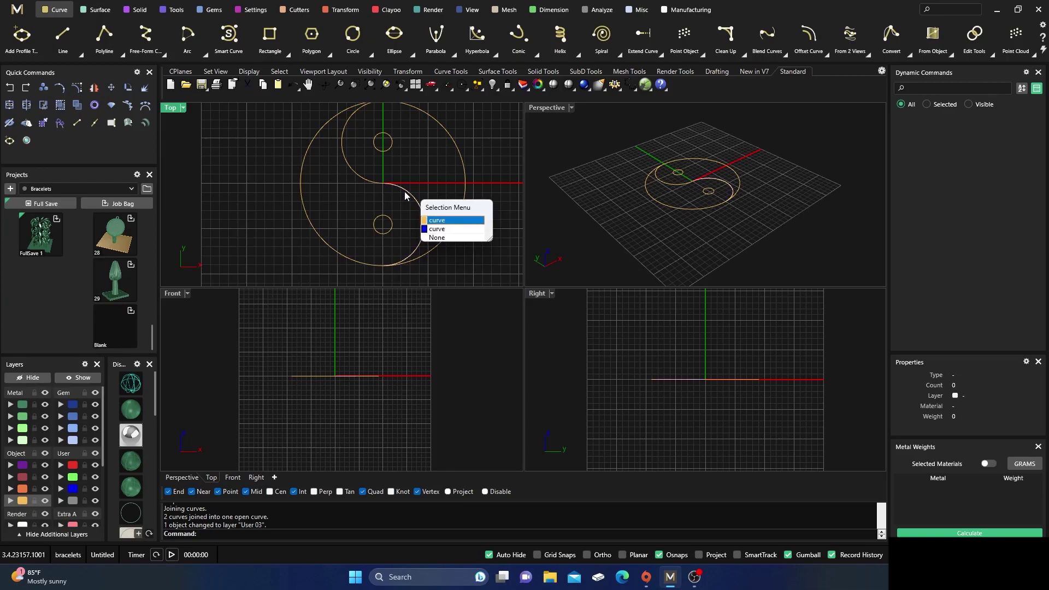
click(452, 220)
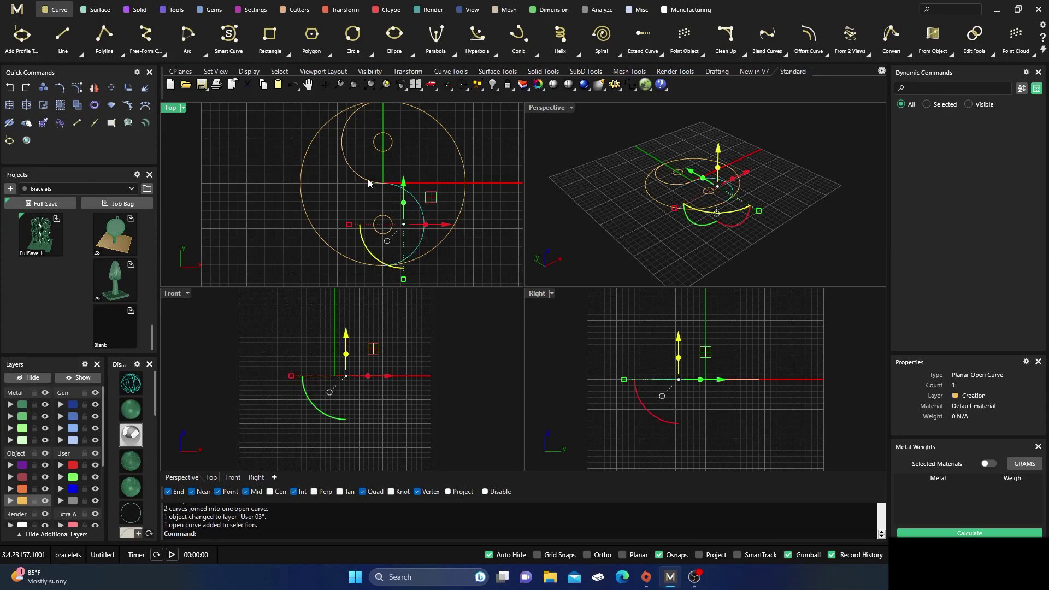
click(376, 184)
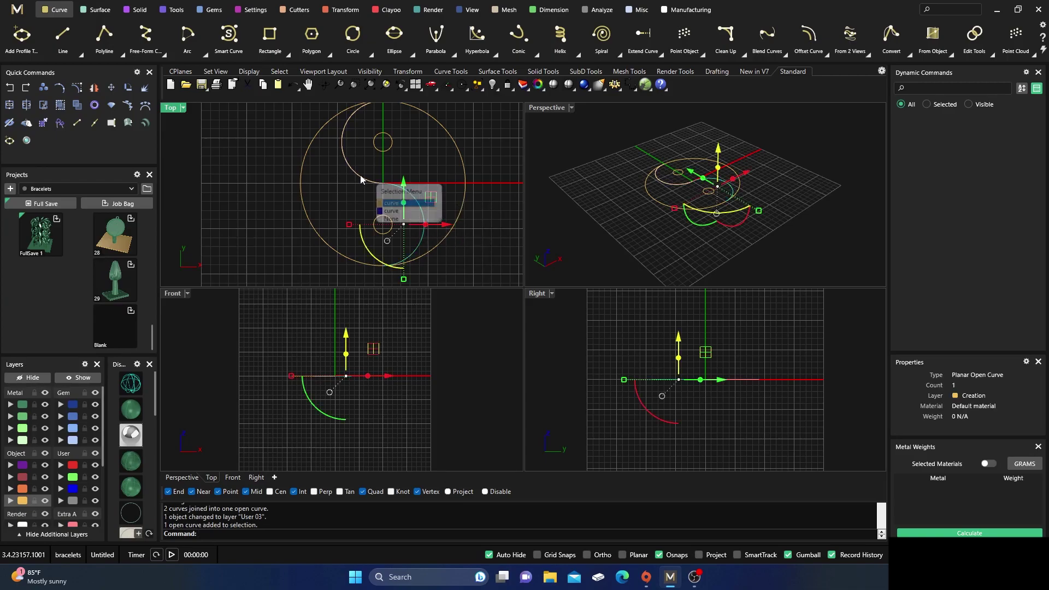
click(389, 204)
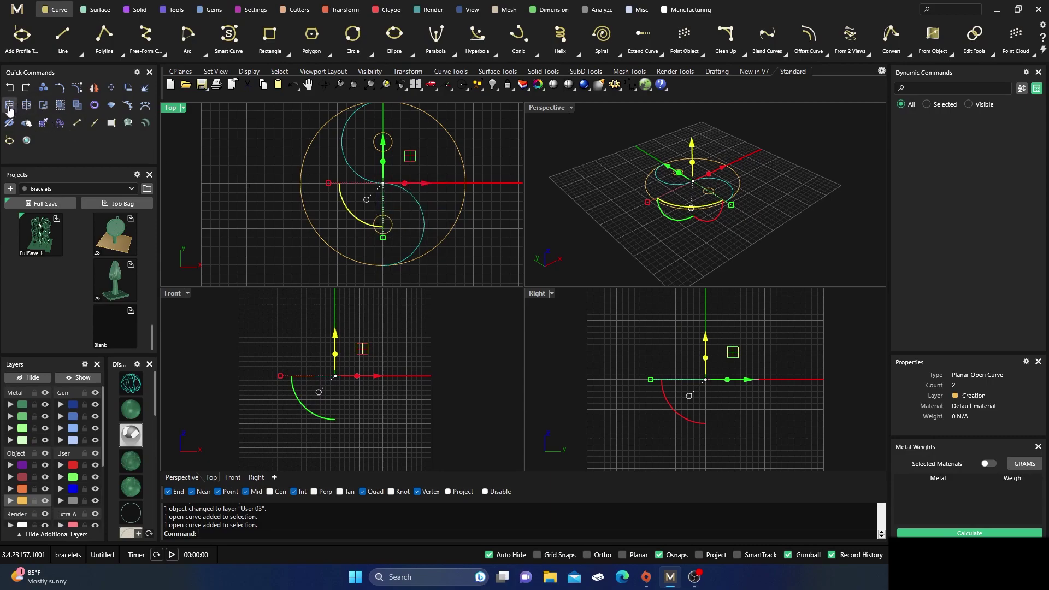
click(9, 106)
click(582, 331)
click(61, 465)
click(231, 224)
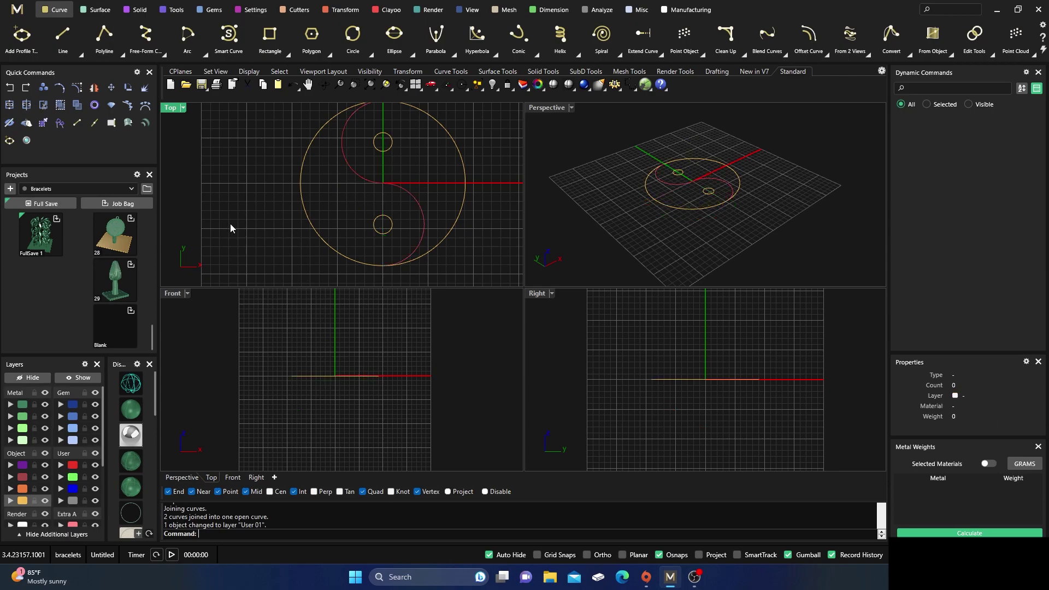
click(410, 195)
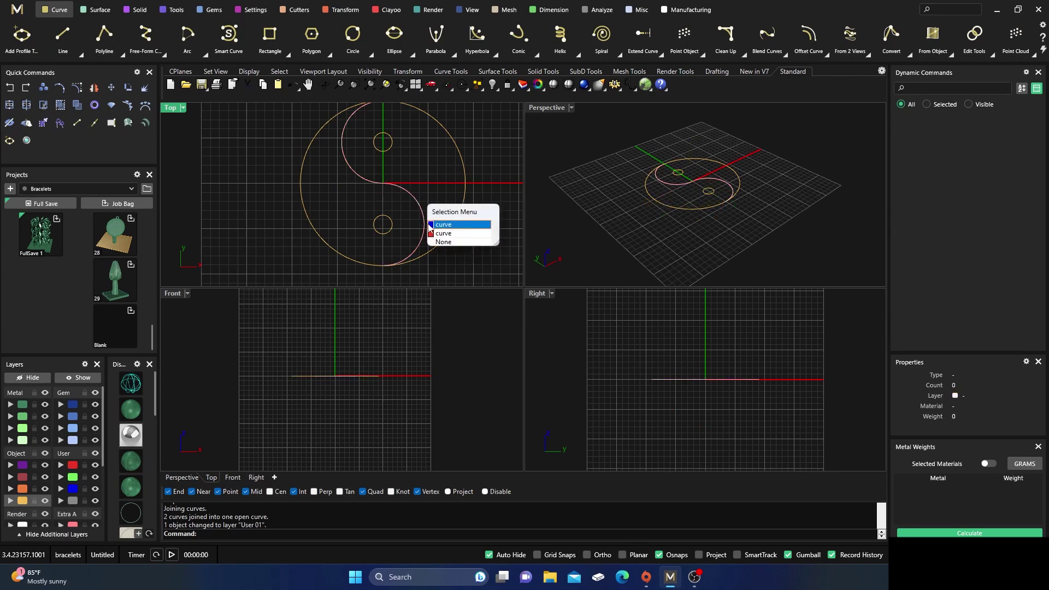
key(Escape)
scroll(418, 205, down, 2)
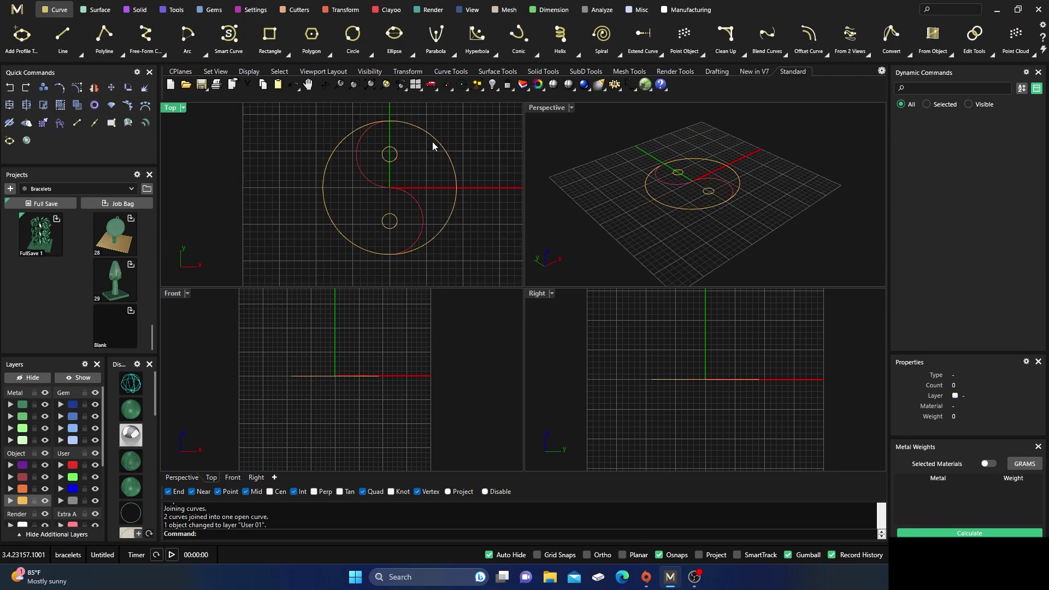
Split both overlapping outer circles into halves, using the S-curve as the cutting object.
click(431, 142)
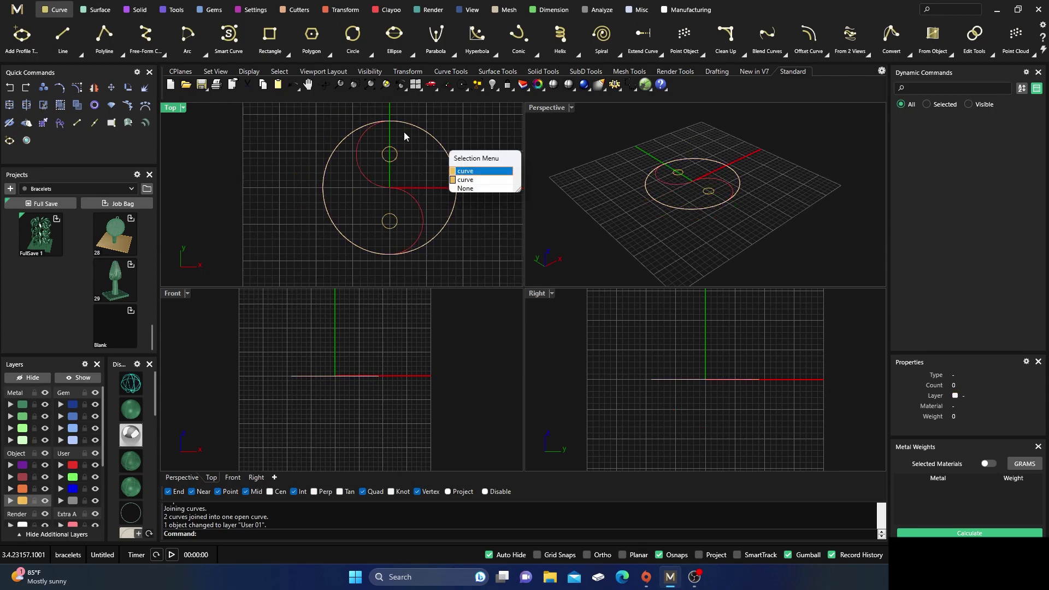
click(463, 178)
key(Escape)
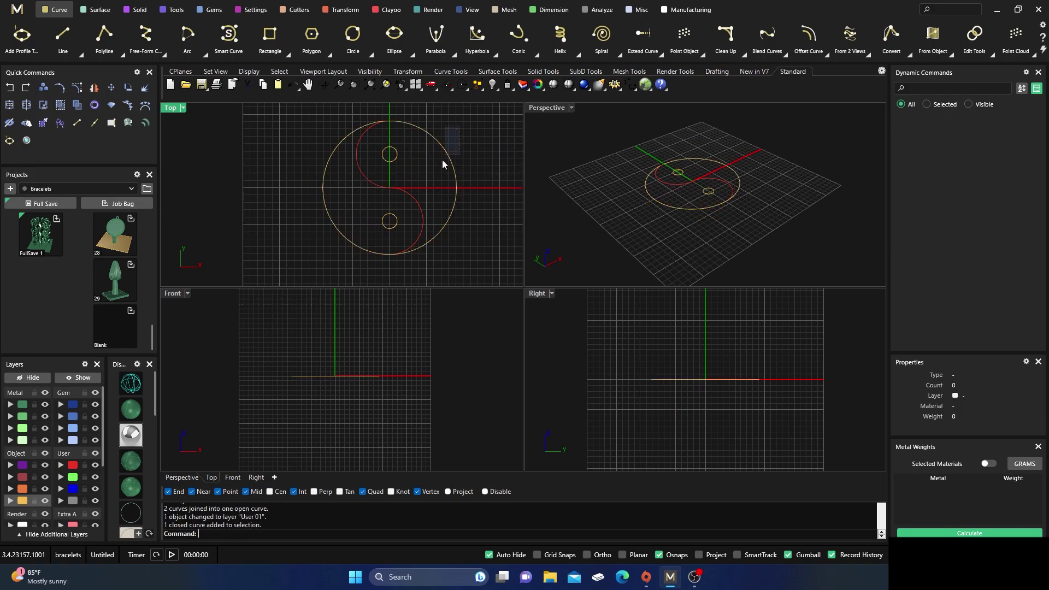
drag(445, 160, 438, 169)
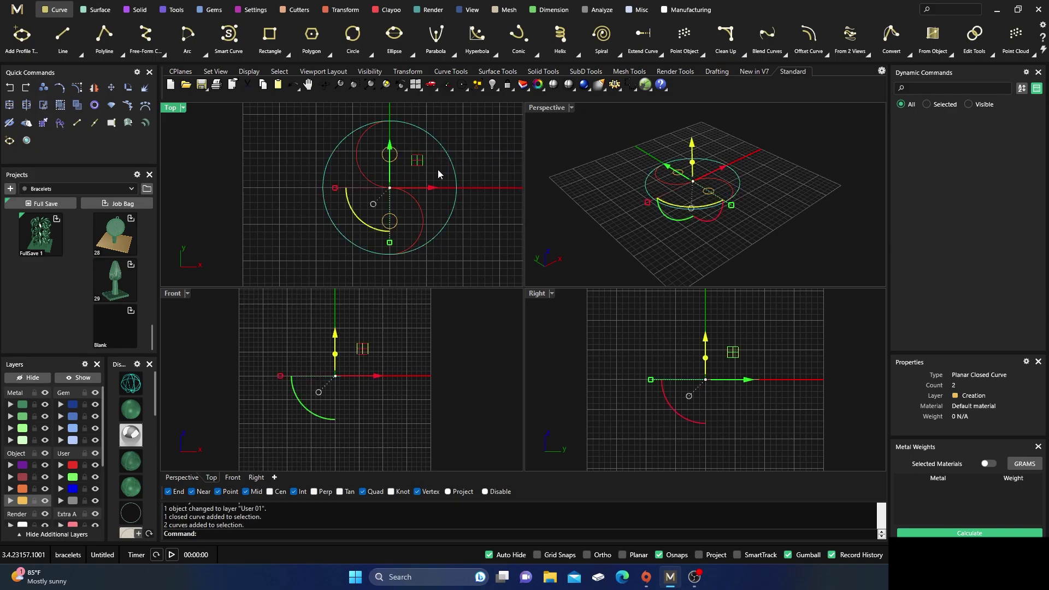
click(79, 106)
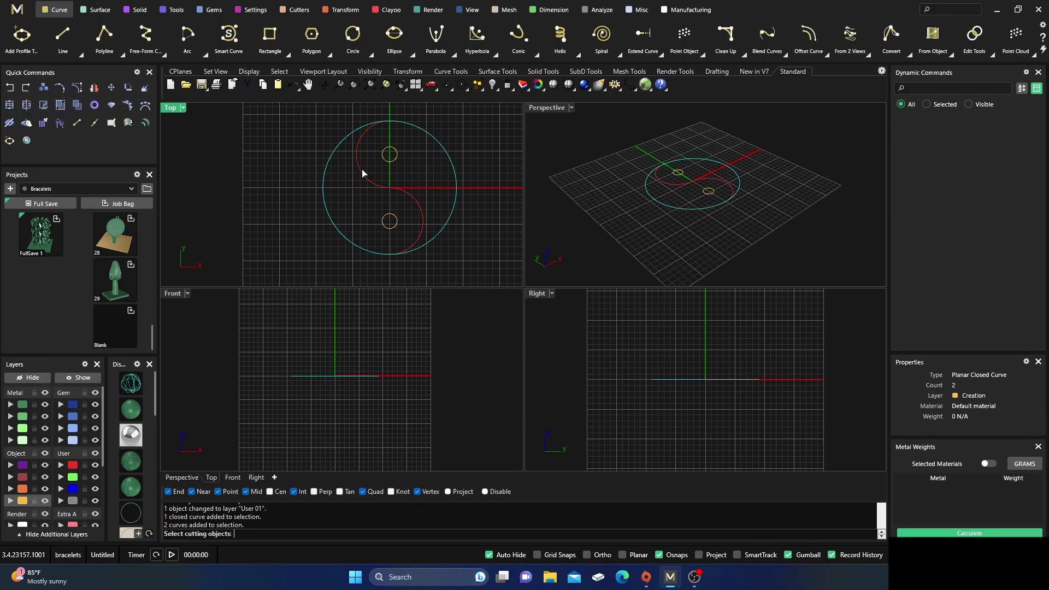
click(360, 175)
click(386, 204)
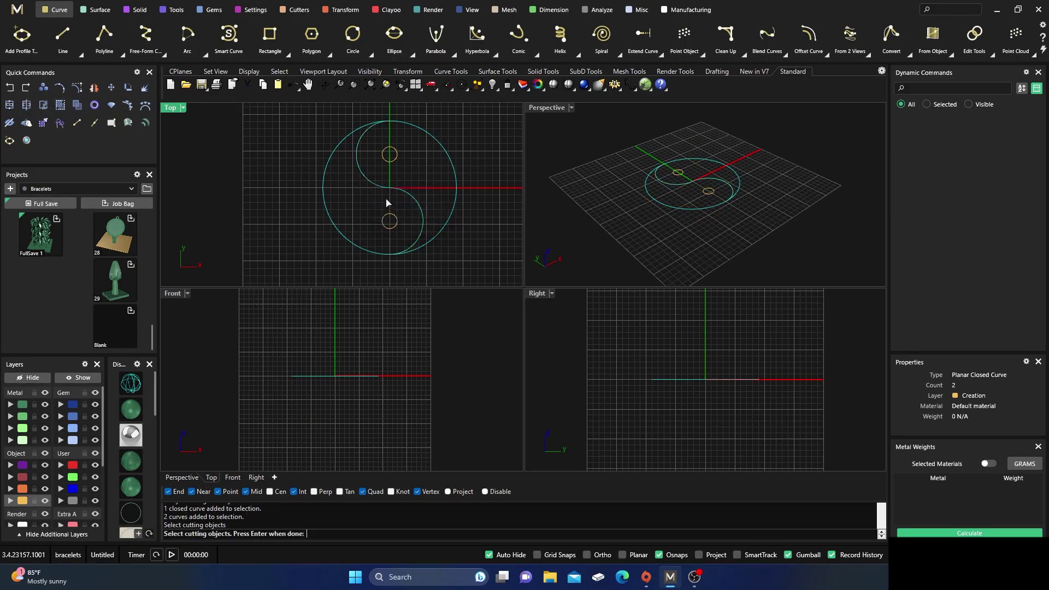
key(Return)
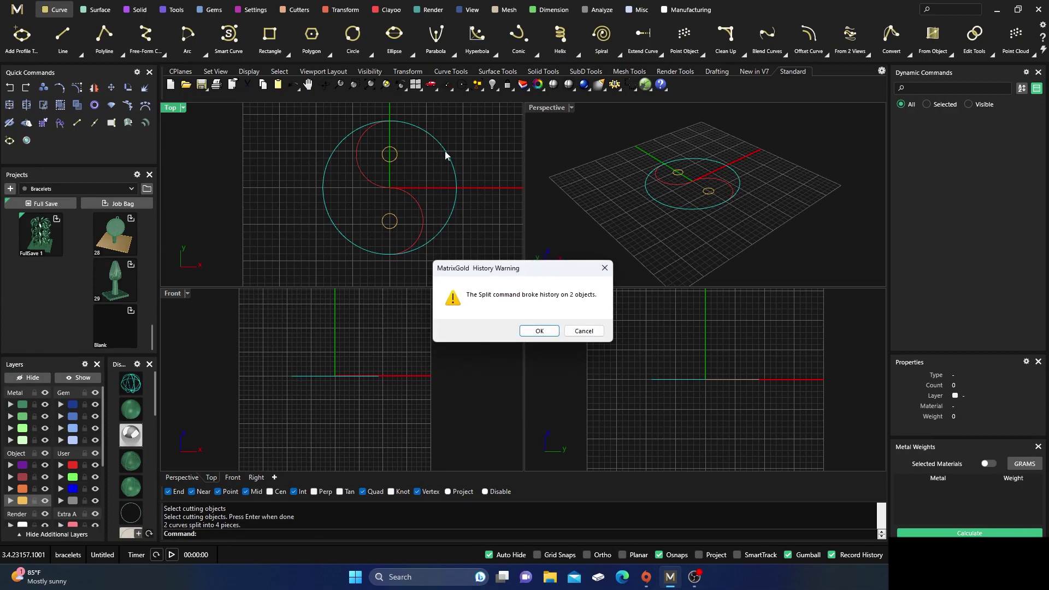
click(539, 331)
key(Escape)
Join one right half of the outer circle with the User 01 S-curve into a closed yin-yang half.
click(462, 188)
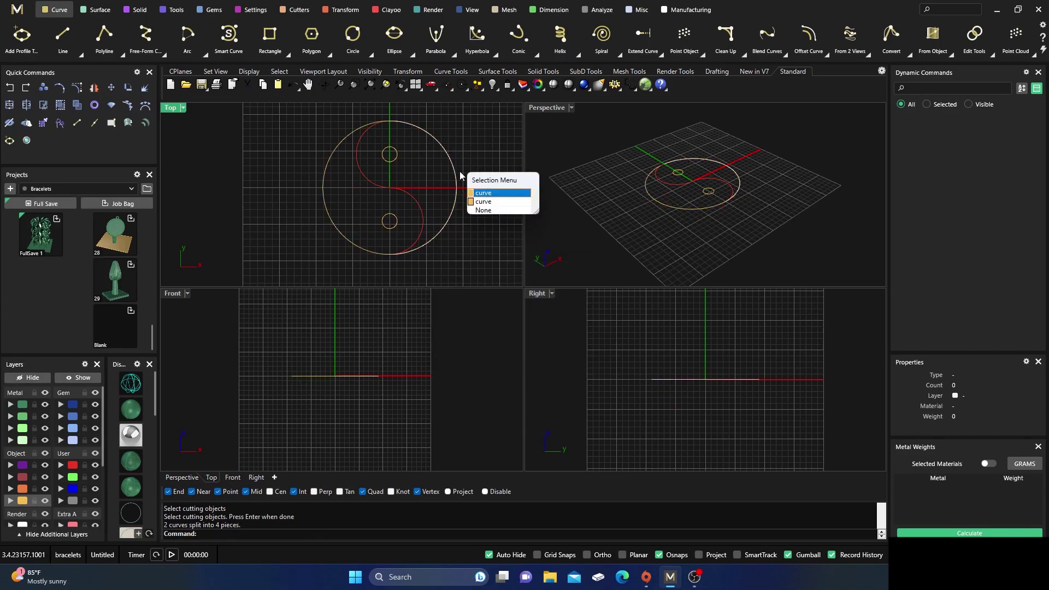
click(481, 194)
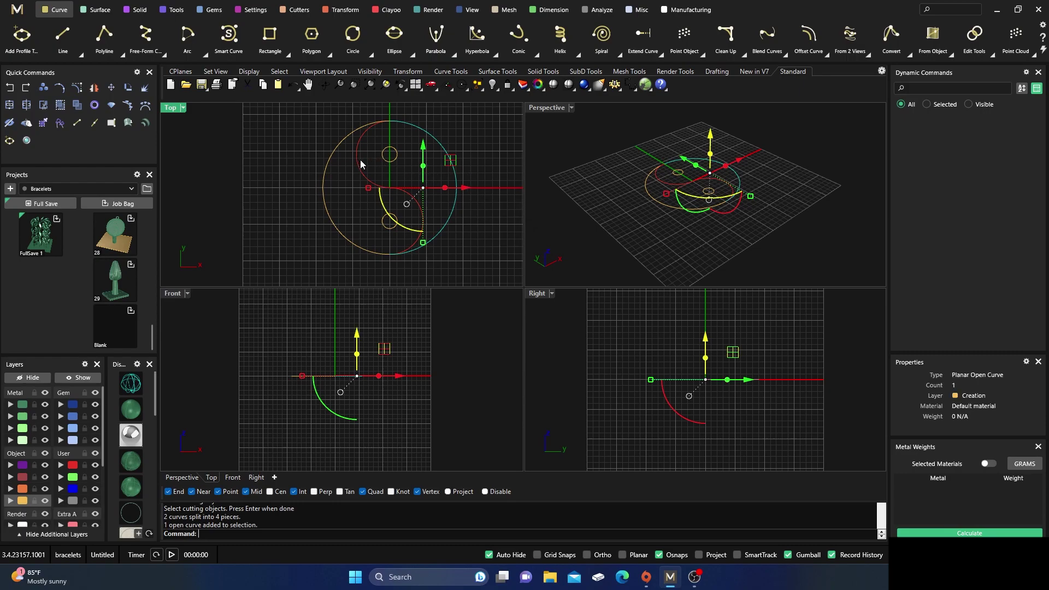
click(381, 192)
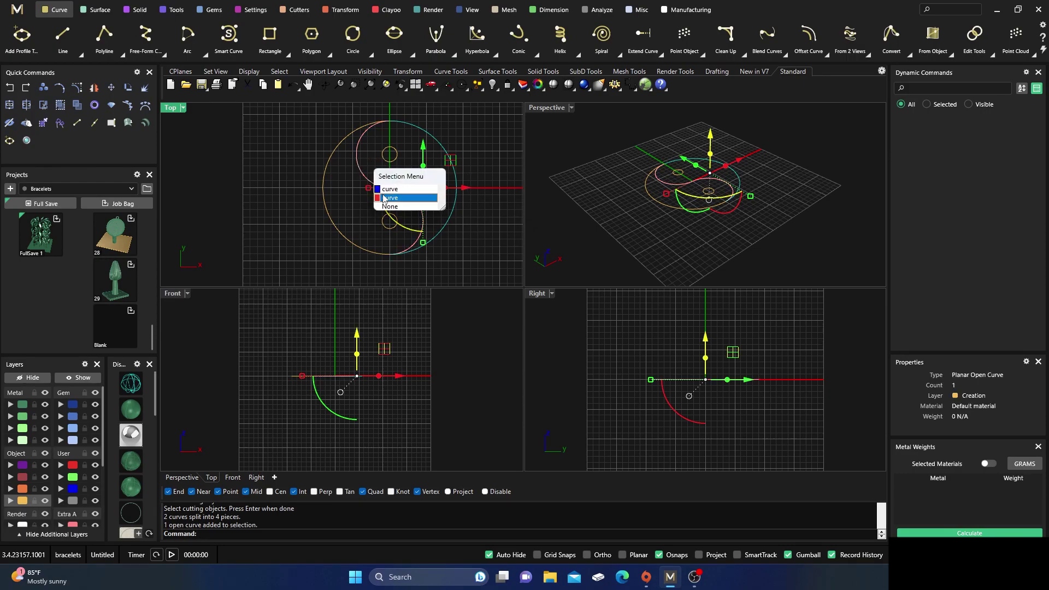
click(382, 197)
click(26, 105)
Join one left half of the outer circle with the User 03 S-curve into the second closed yin-yang half.
click(353, 137)
click(365, 159)
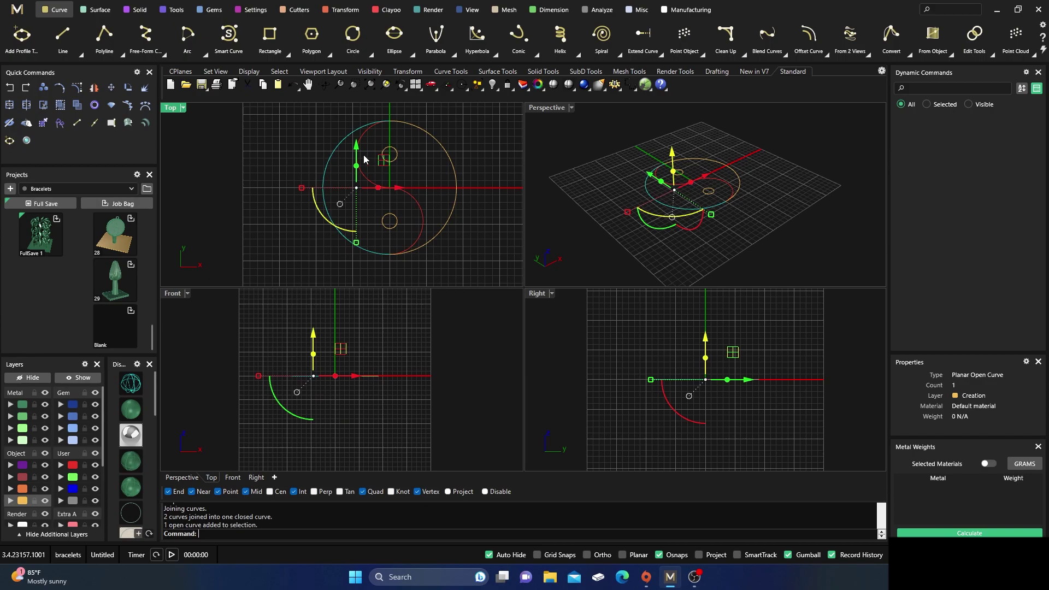
click(383, 189)
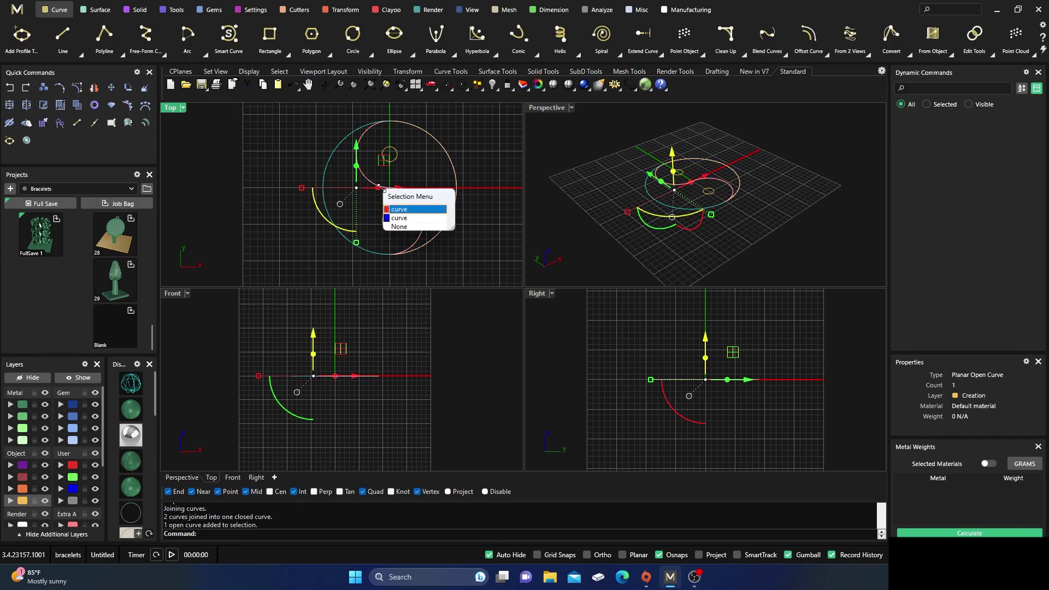
click(403, 219)
click(11, 107)
click(270, 152)
click(333, 156)
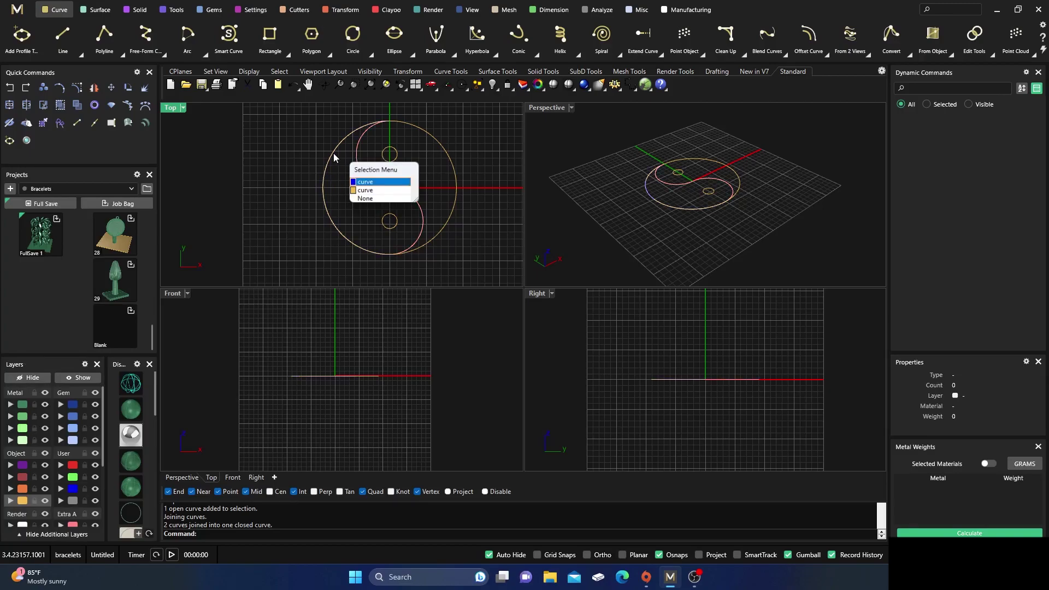
click(366, 182)
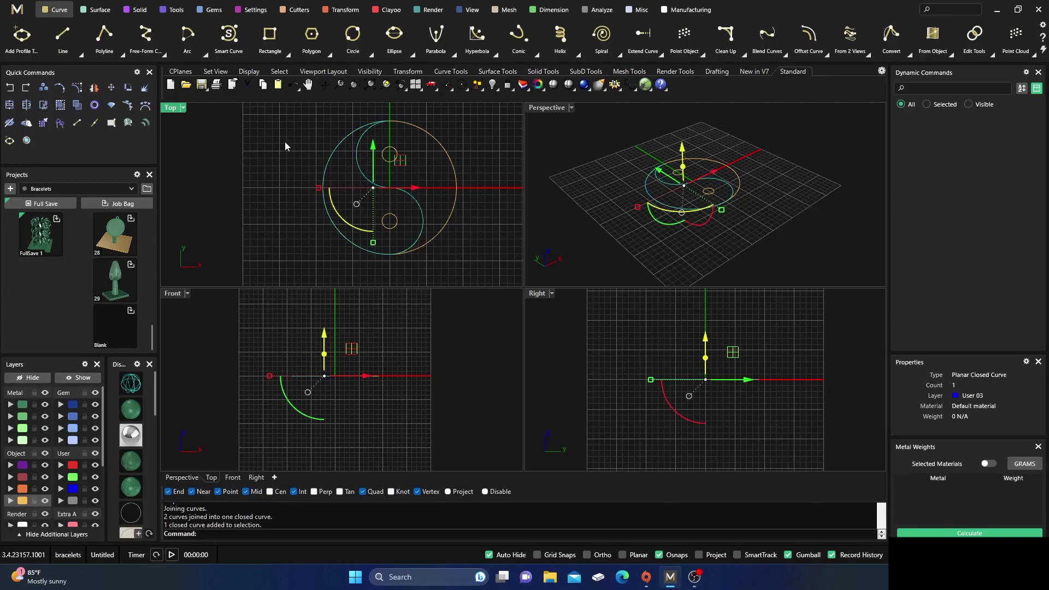
click(284, 142)
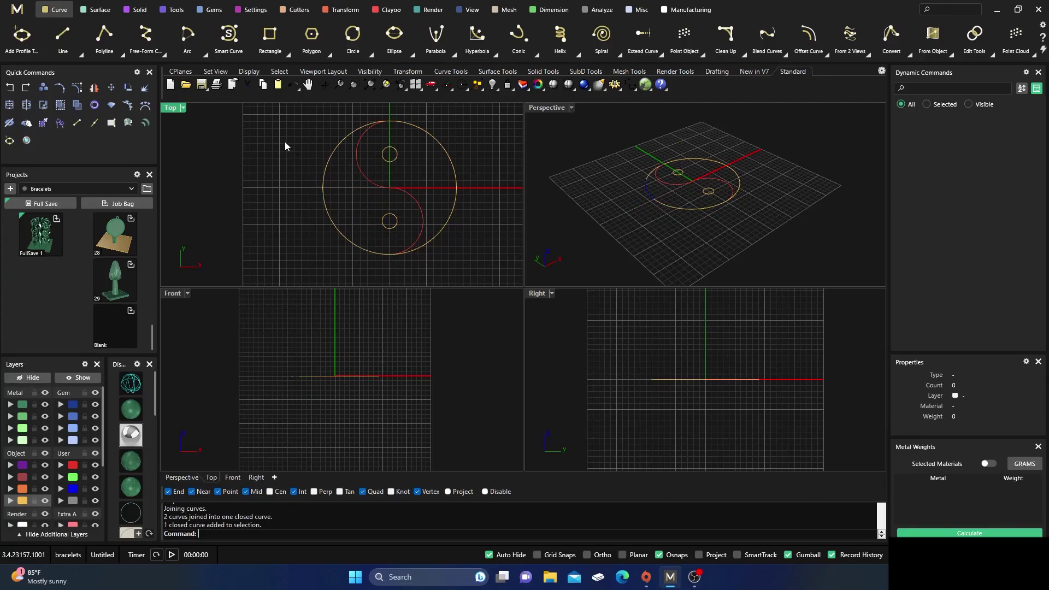
Hide layers User 01 and User 03 and delete the two leftover outer half-circle arcs on the Creation layer.
click(454, 169)
click(487, 205)
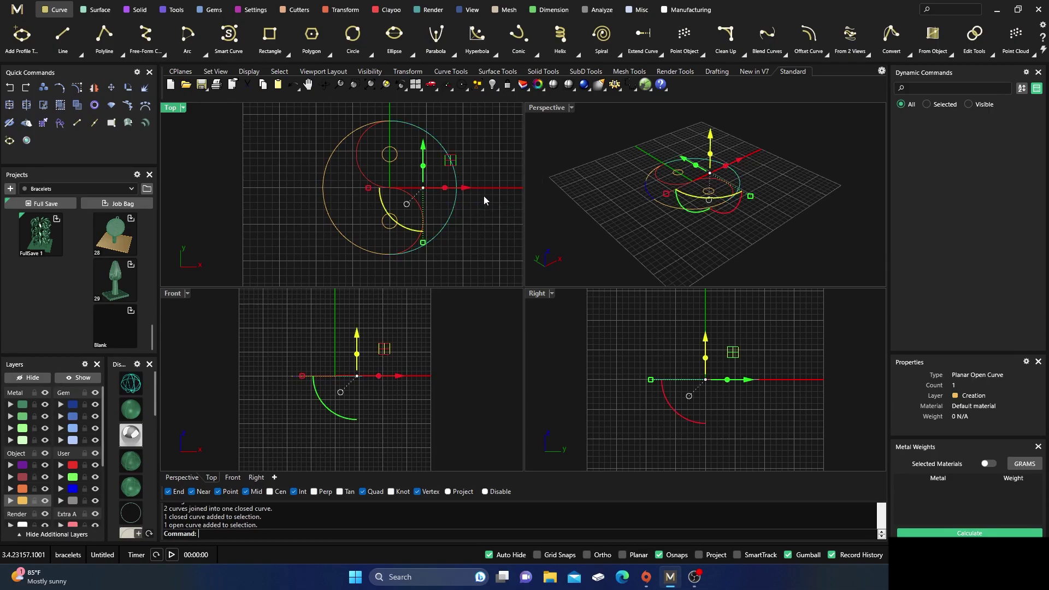
click(465, 239)
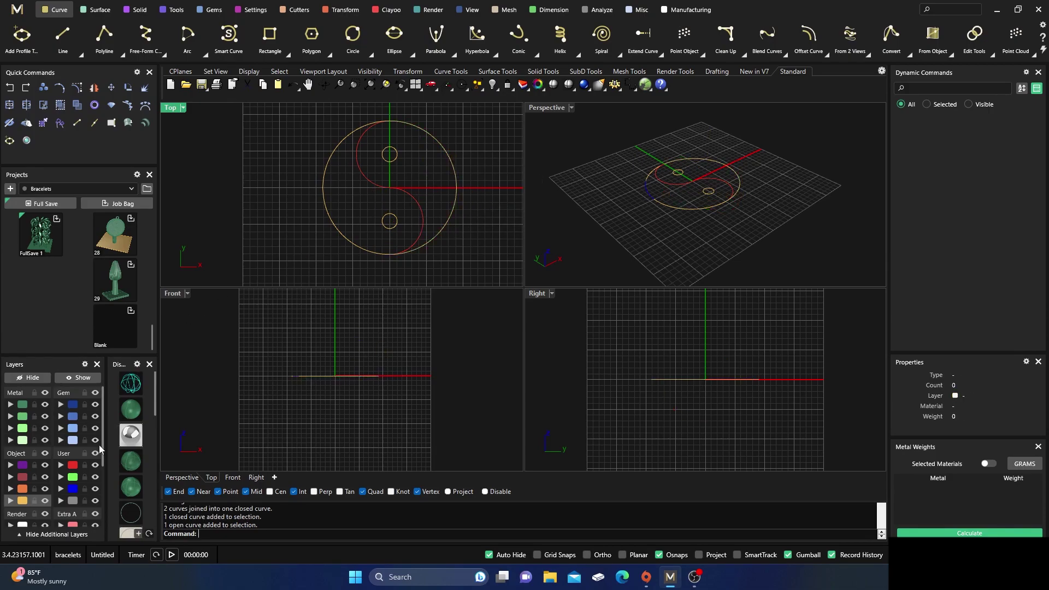
click(95, 465)
click(386, 221)
key(Escape)
drag(325, 130, 325, 130)
key(Delete)
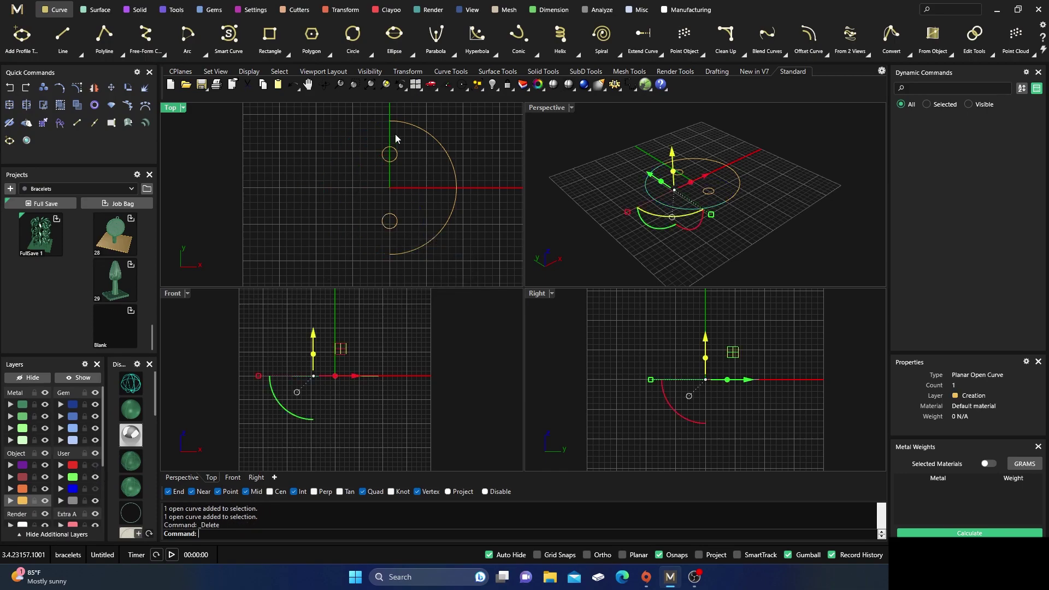
click(439, 146)
key(Delete)
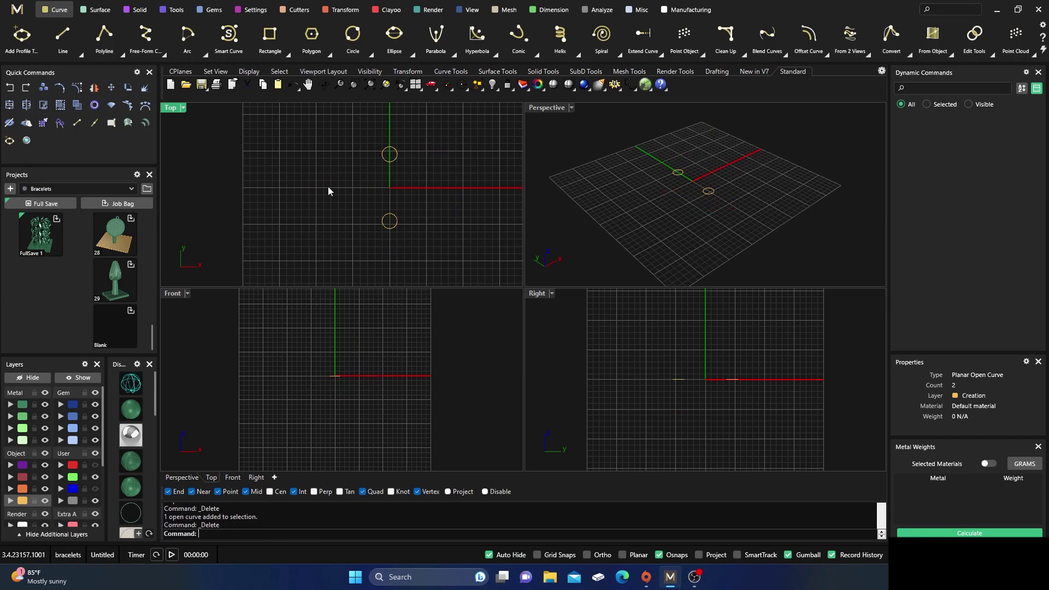
Show layers User 01 and User 03 again and check that each yin-yang half selects as one closed curve.
click(96, 476)
click(95, 489)
click(406, 196)
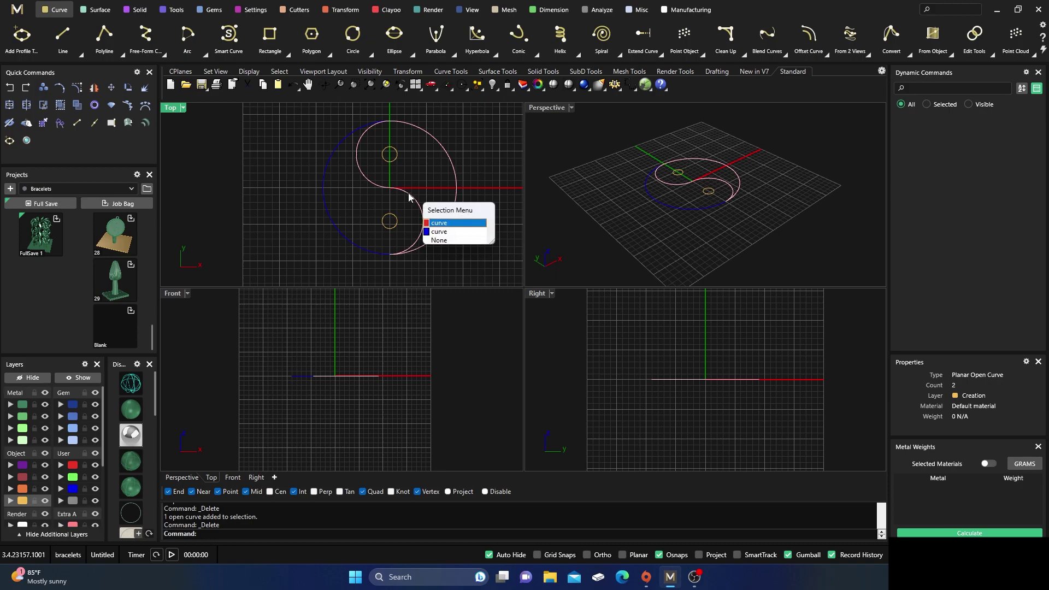
click(444, 225)
click(348, 204)
click(346, 227)
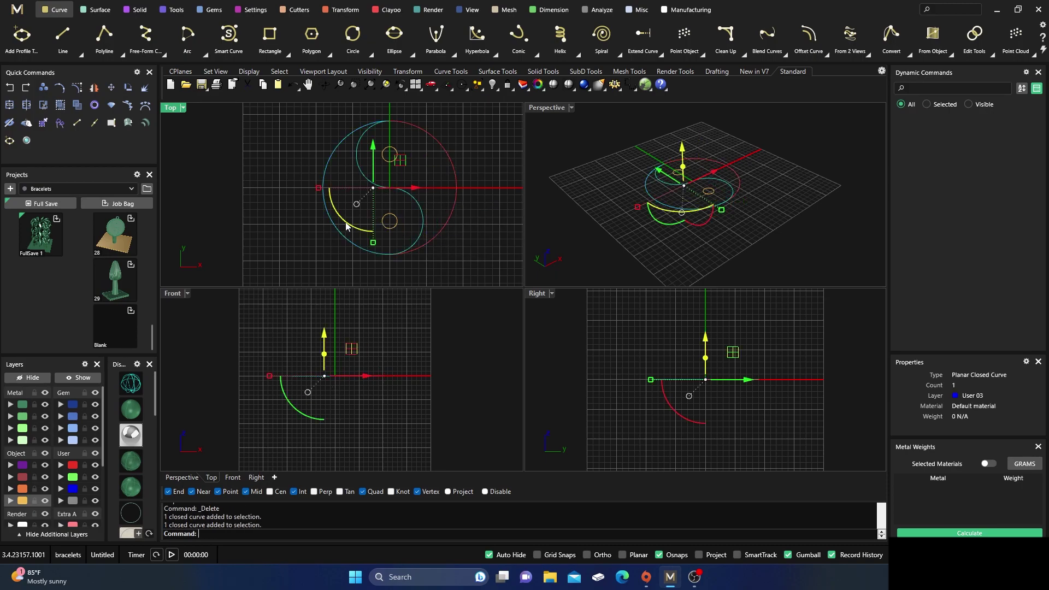
click(266, 170)
Offset the closed yin-yang half on layer User 01 inward by 0.25.
scroll(323, 206, down, 3)
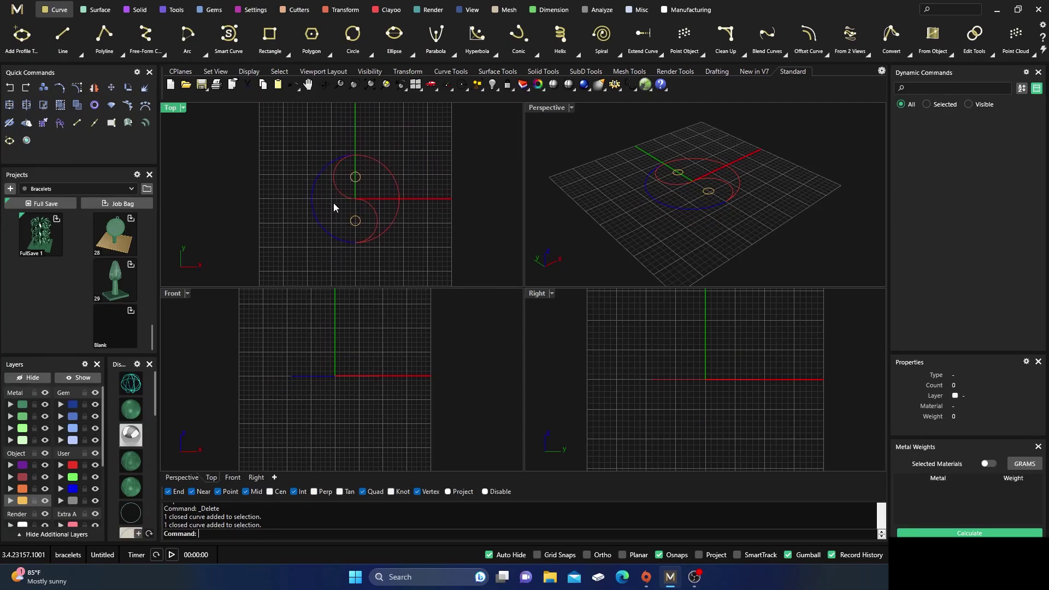
scroll(333, 203, up, 3)
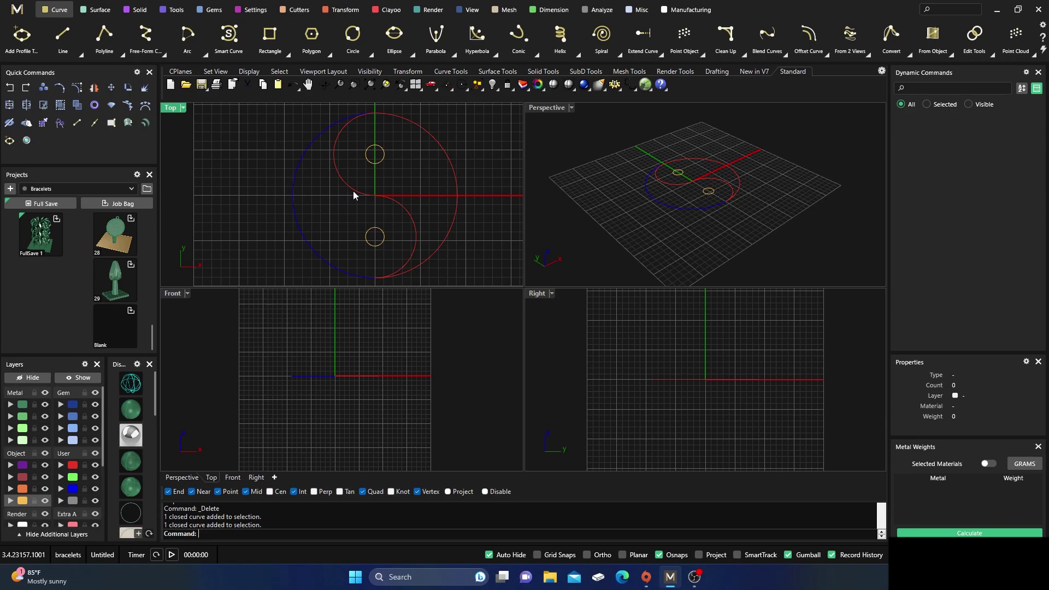
click(374, 196)
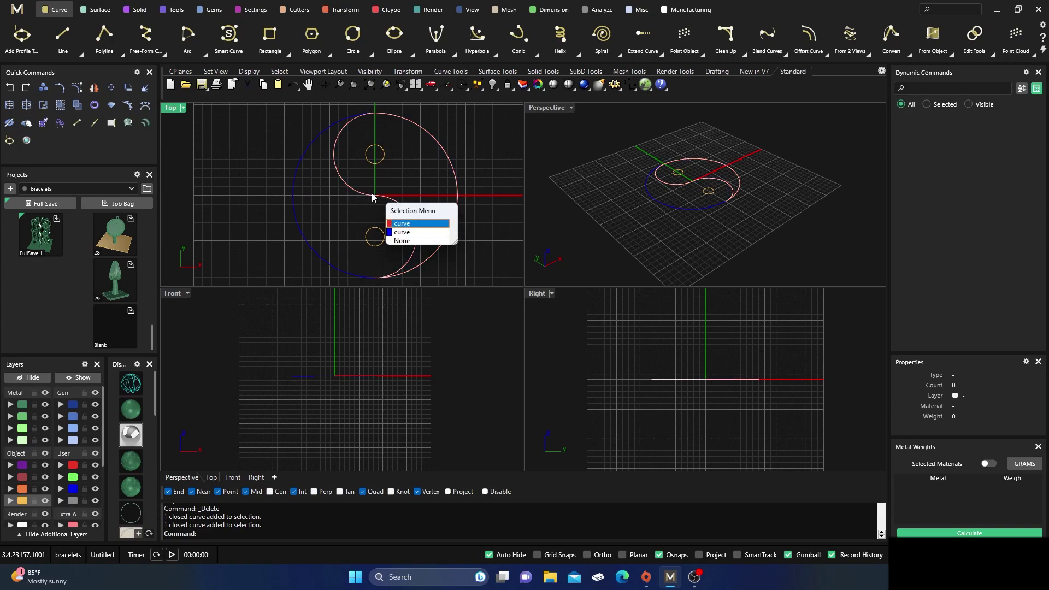
click(408, 224)
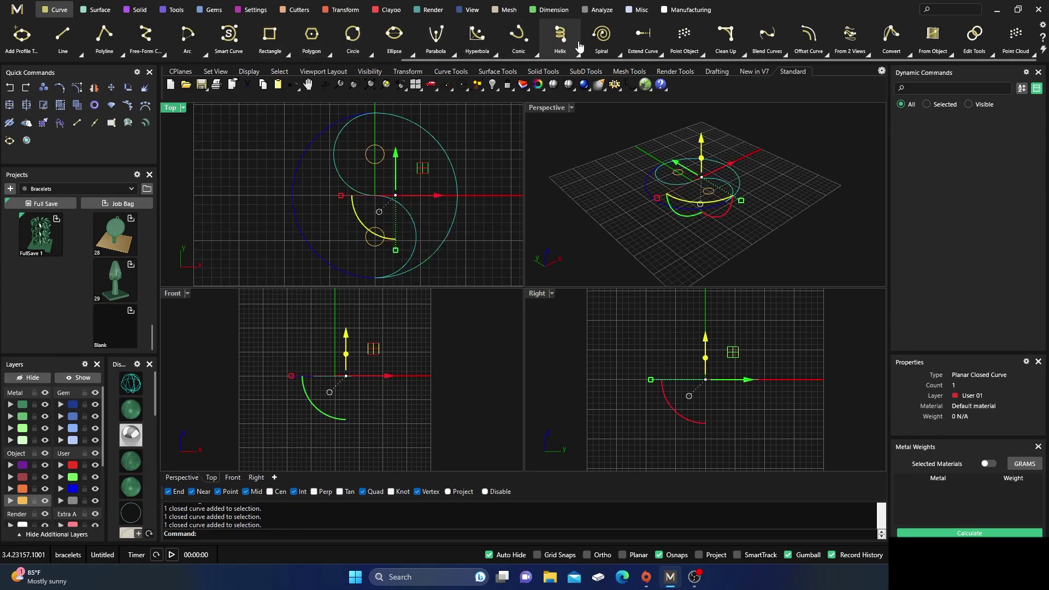
click(827, 59)
click(819, 70)
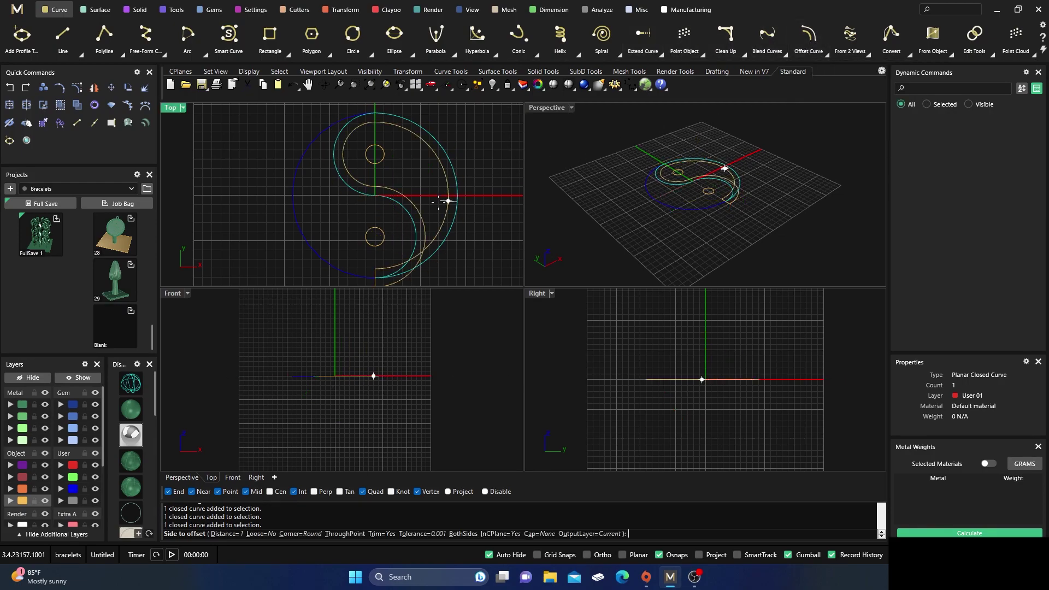
click(221, 533)
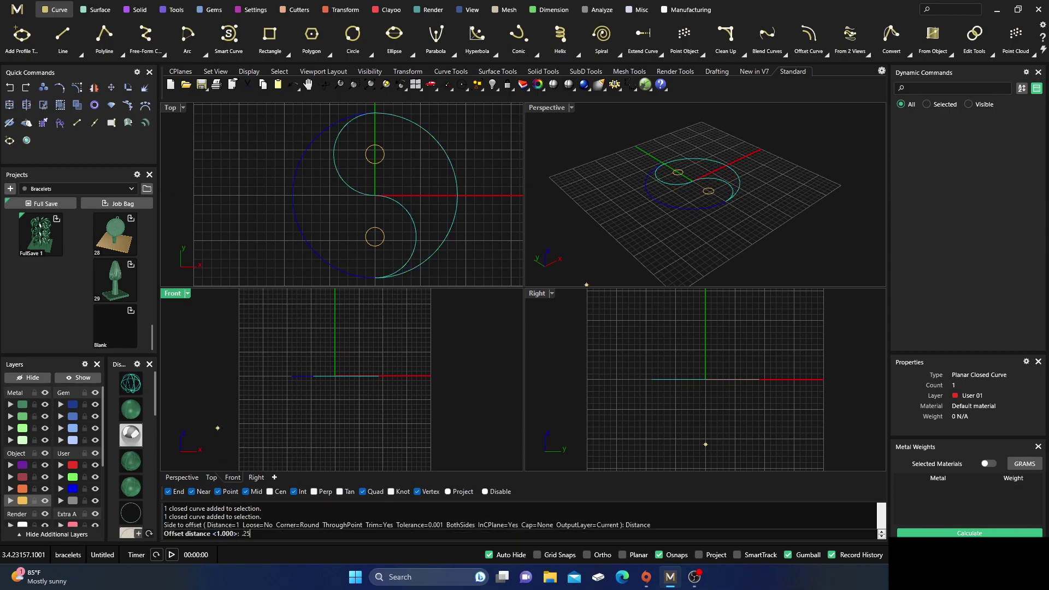
text(.25)
key(Return)
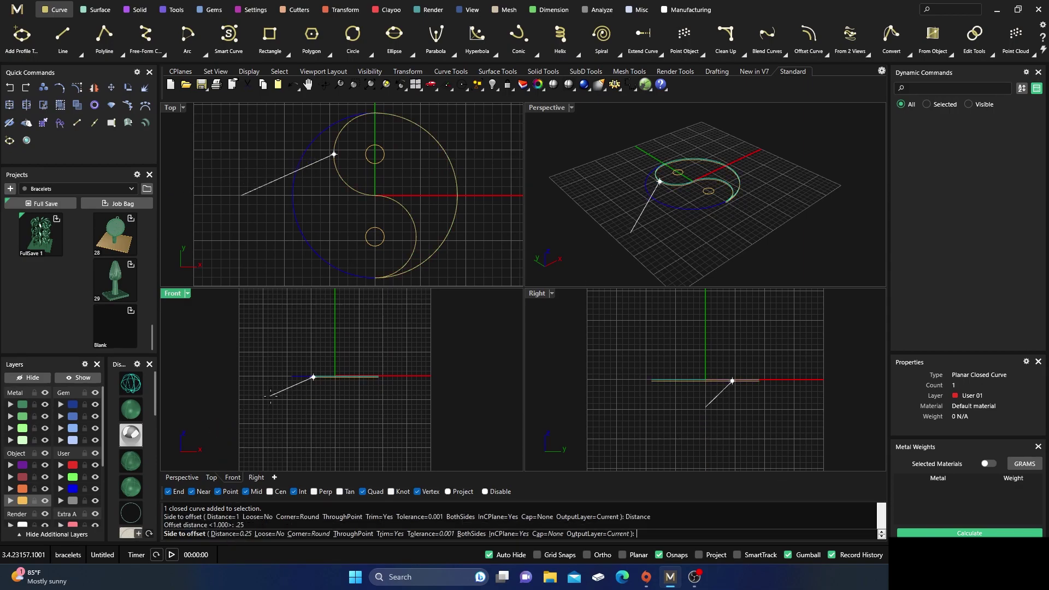
click(373, 174)
key(Escape)
scroll(344, 197, up, 3)
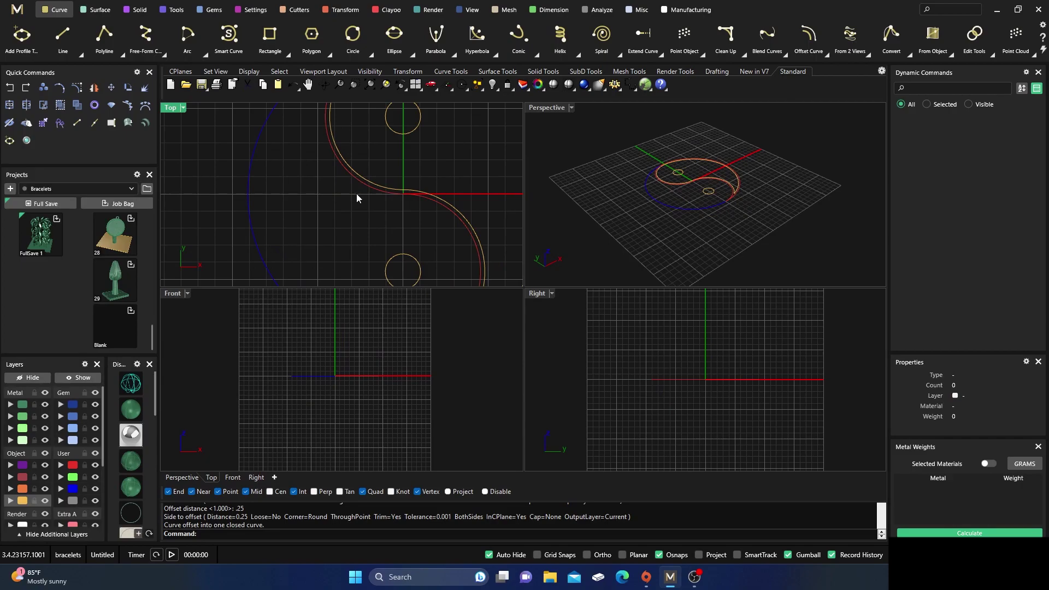
Offset the closed yin-yang half on layer User 03 inward by 0.25.
click(372, 194)
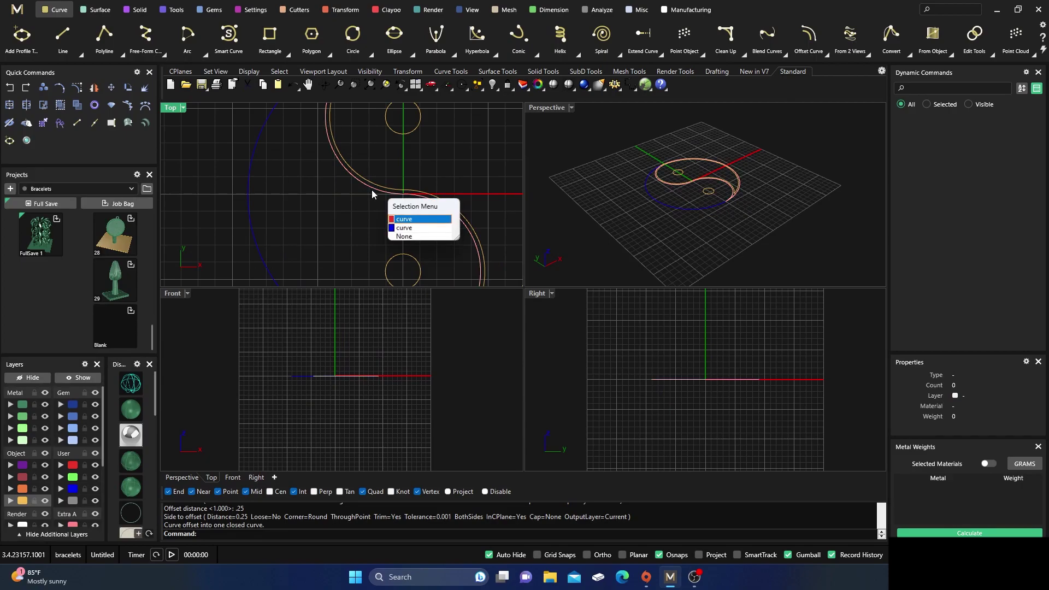
click(411, 227)
scroll(384, 221, down, 3)
key(Return)
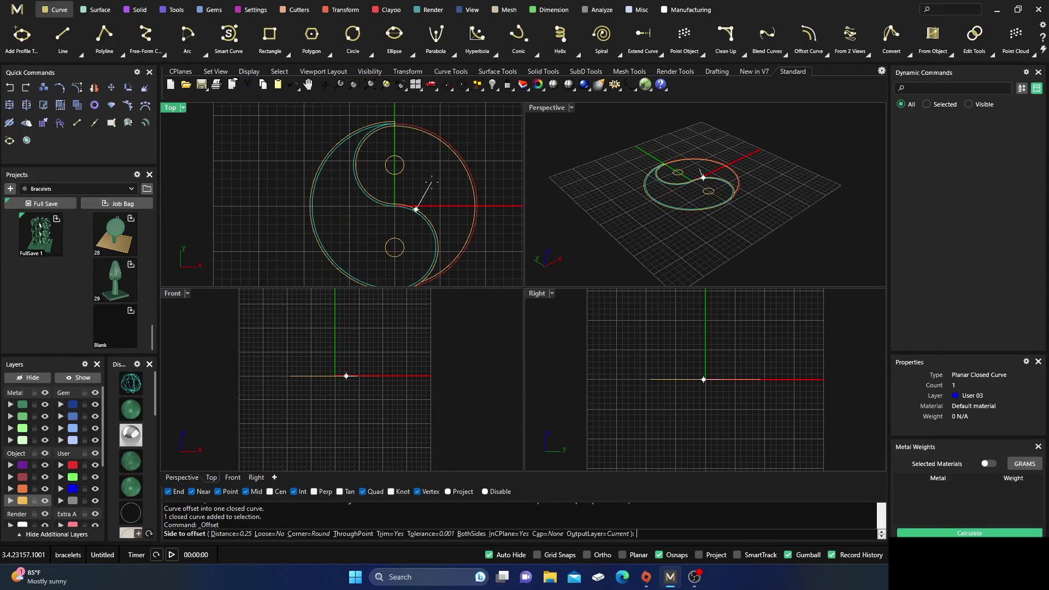
click(384, 232)
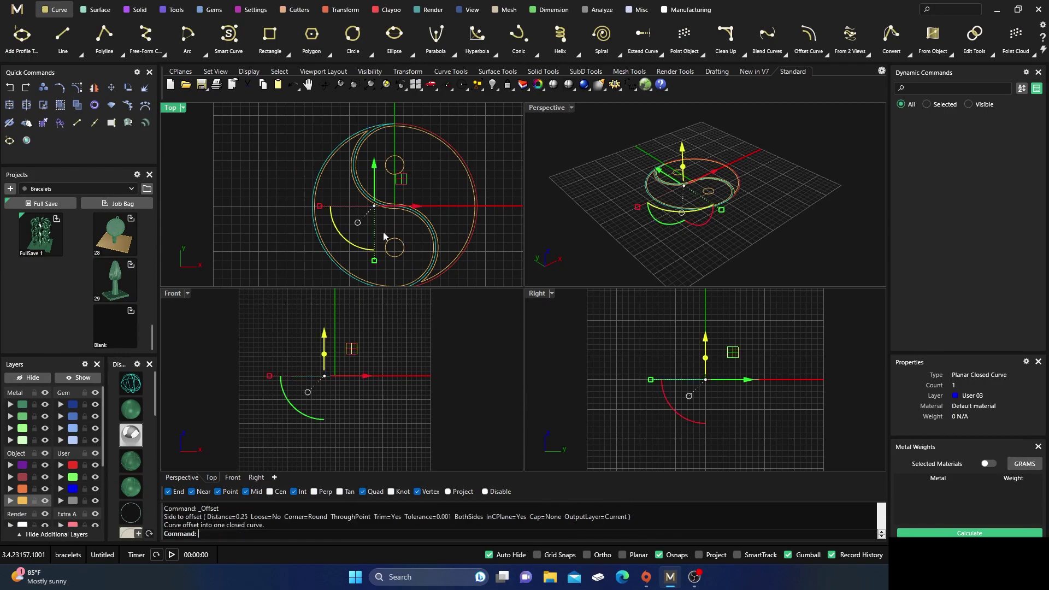
click(411, 189)
Delete the original closed yin-yang halves on layers User 03 and User 01, keeping the offset curves and the small circles.
scroll(383, 197, up, 3)
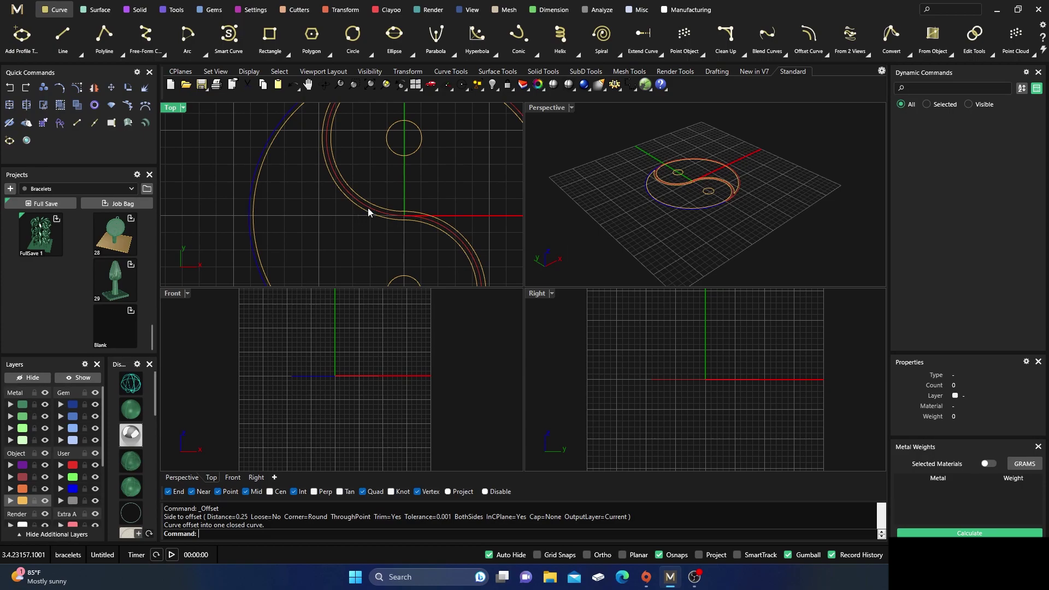
click(375, 212)
click(397, 238)
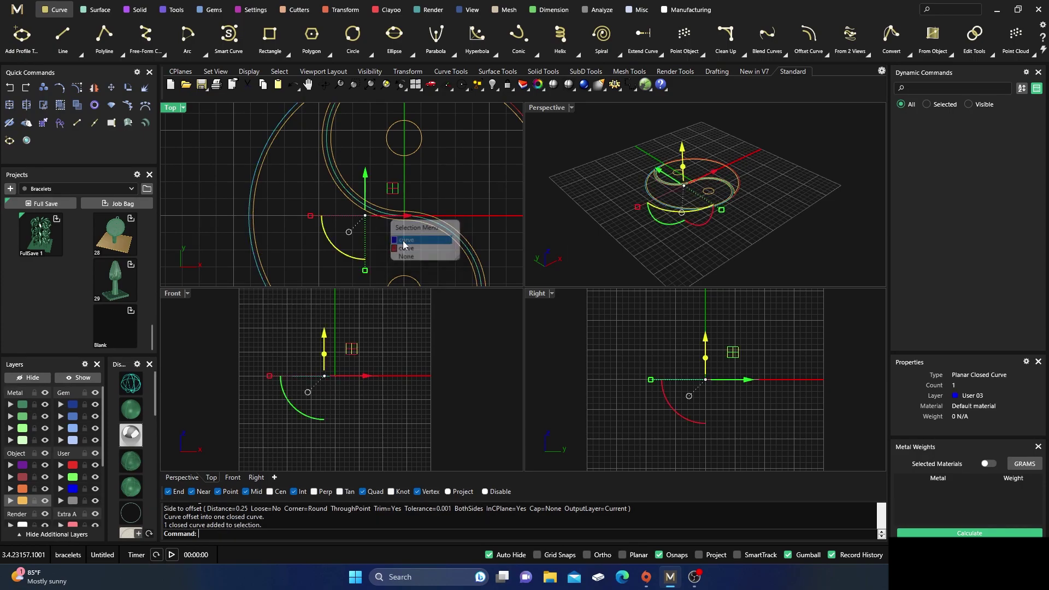
key(Delete)
key(Return)
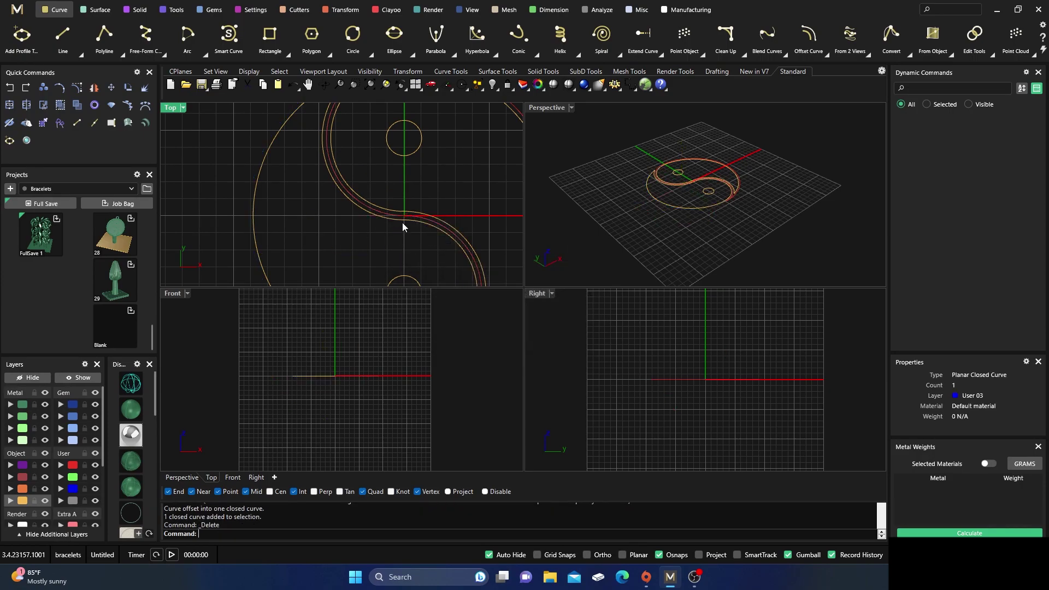
click(395, 219)
shift+click(395, 219)
key(Delete)
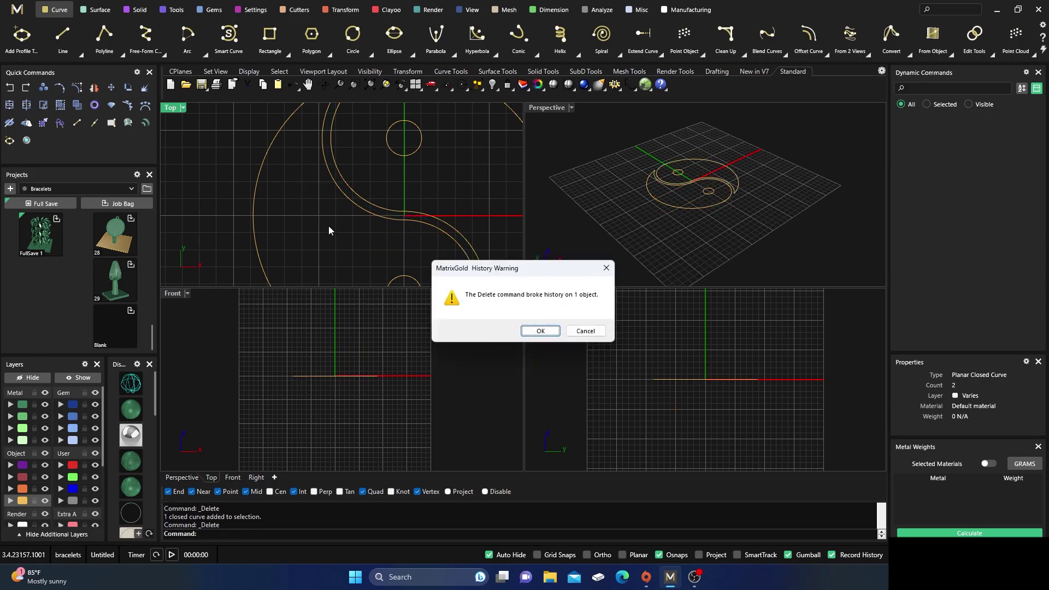
key(Return)
click(347, 196)
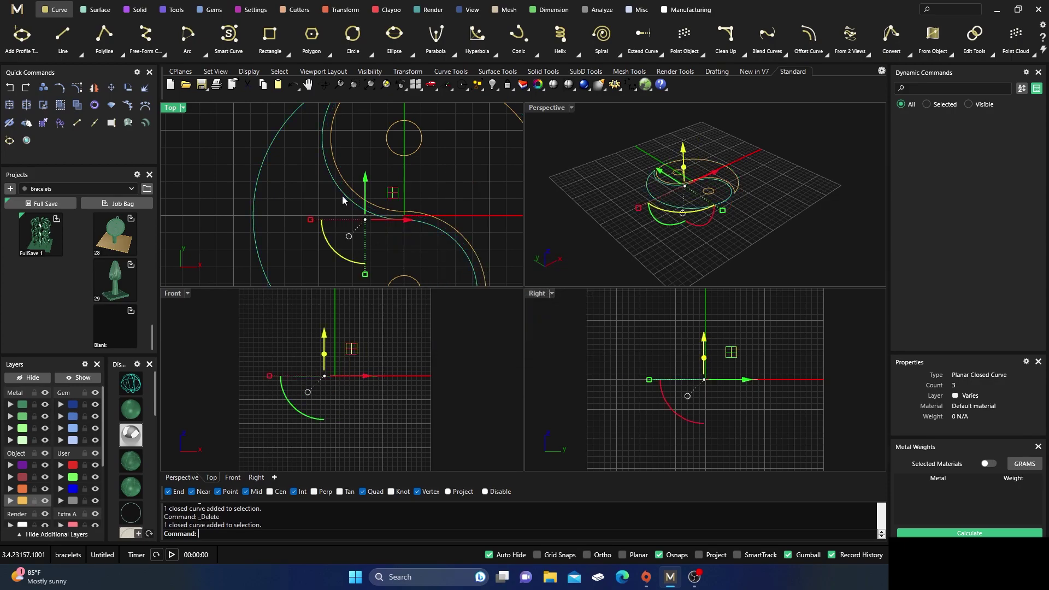
scroll(344, 196, down, 3)
key(Escape)
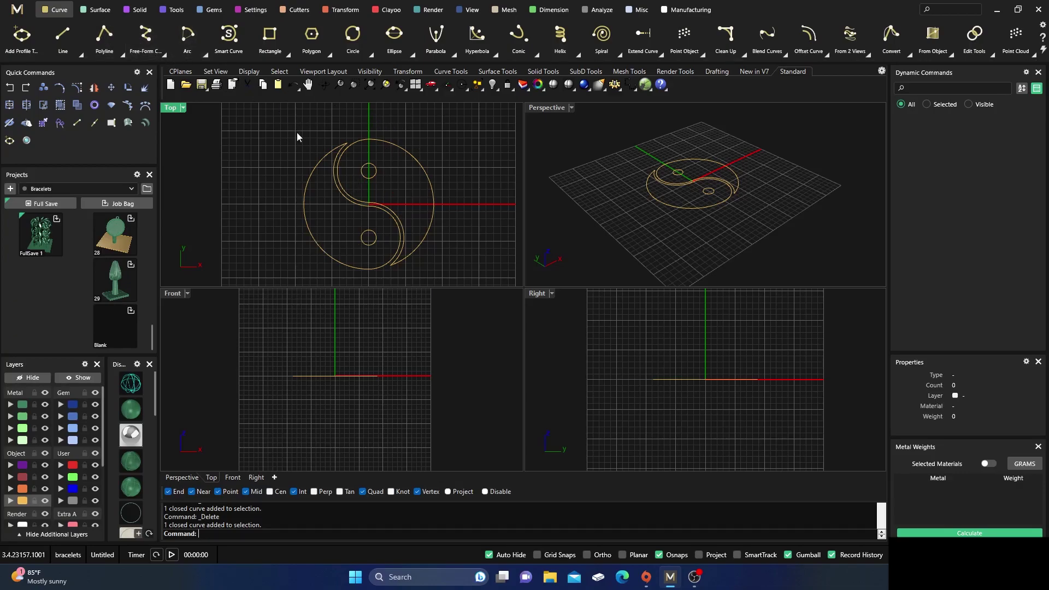
Extrude all six yin-yang curves straight up as closed solids about 1.65 mm high.
drag(261, 127, 457, 277)
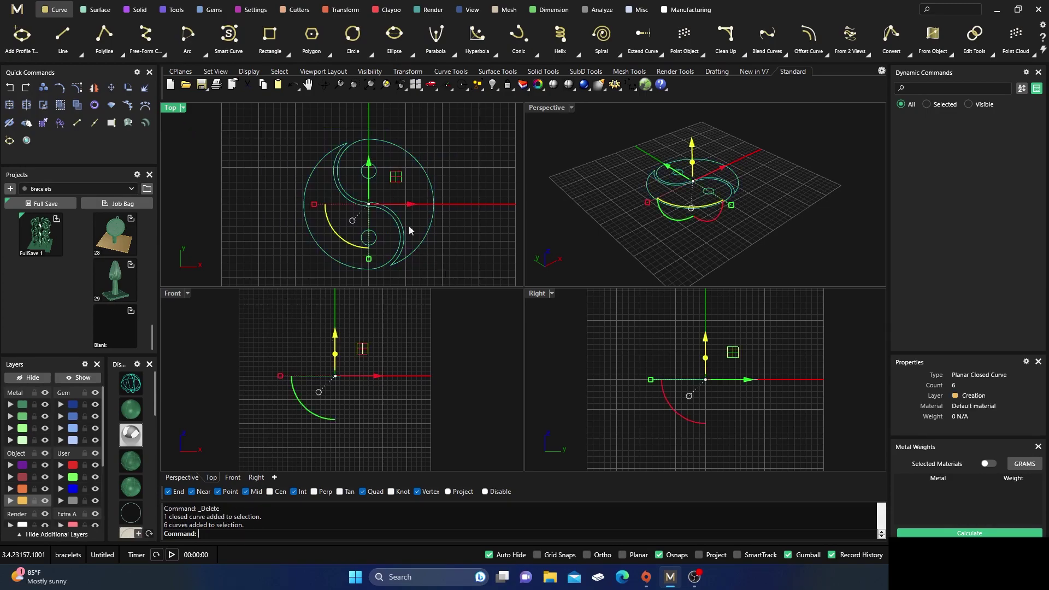
click(124, 11)
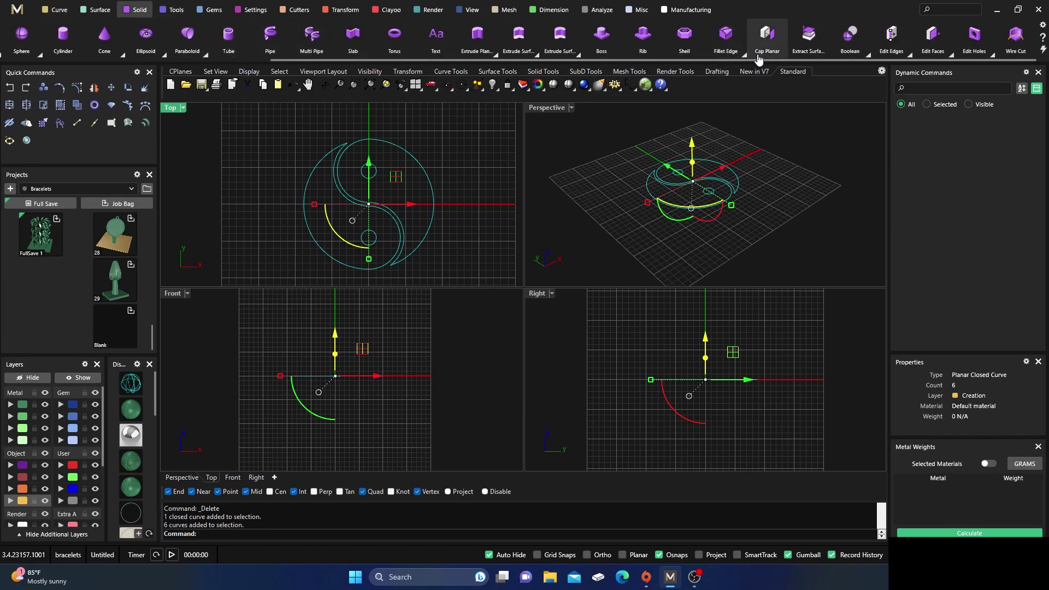
click(495, 55)
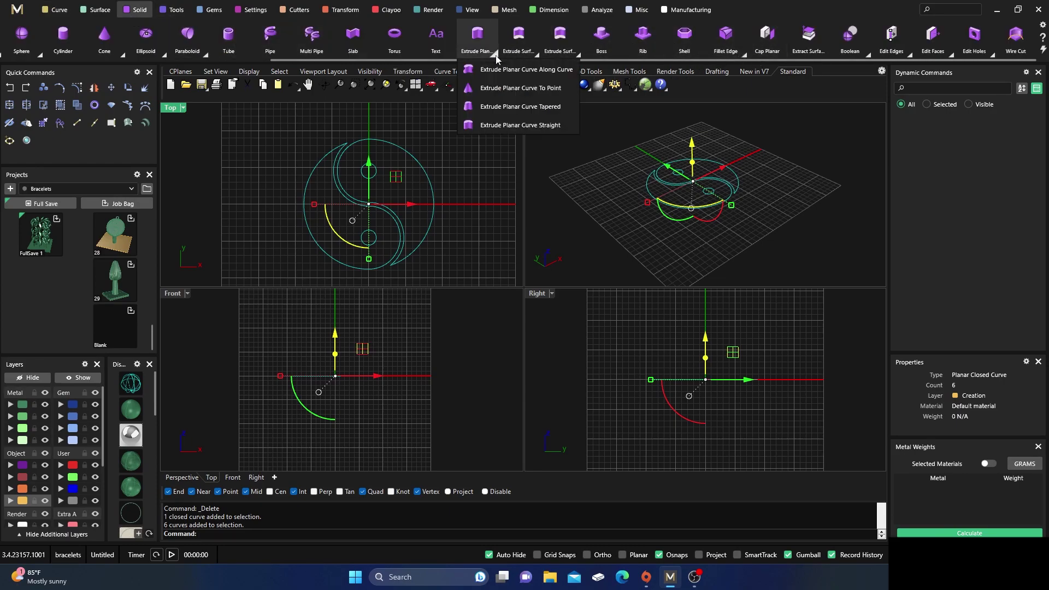
click(492, 126)
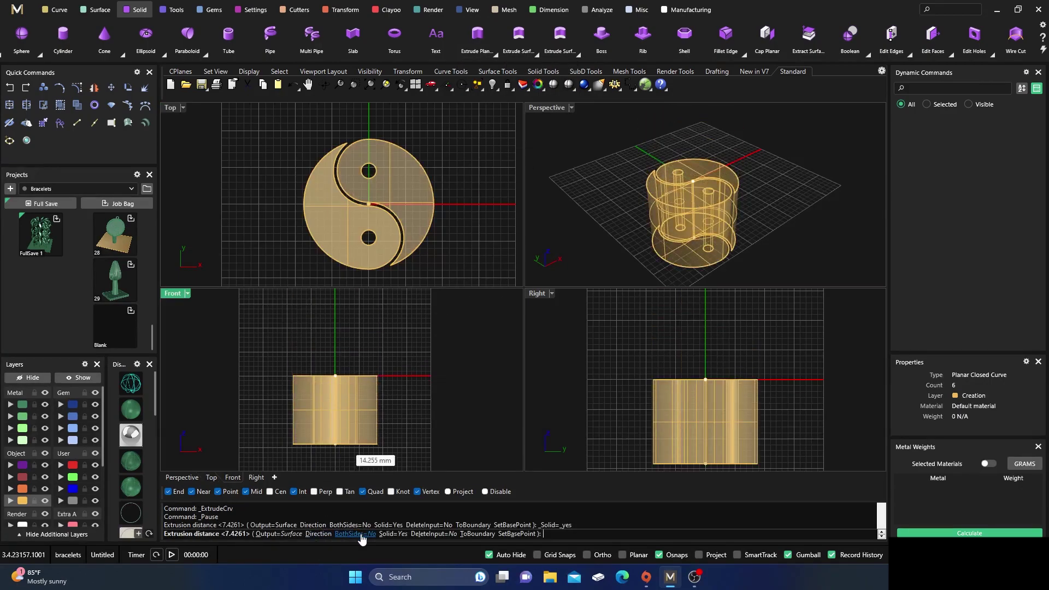
scroll(349, 365, up, 2)
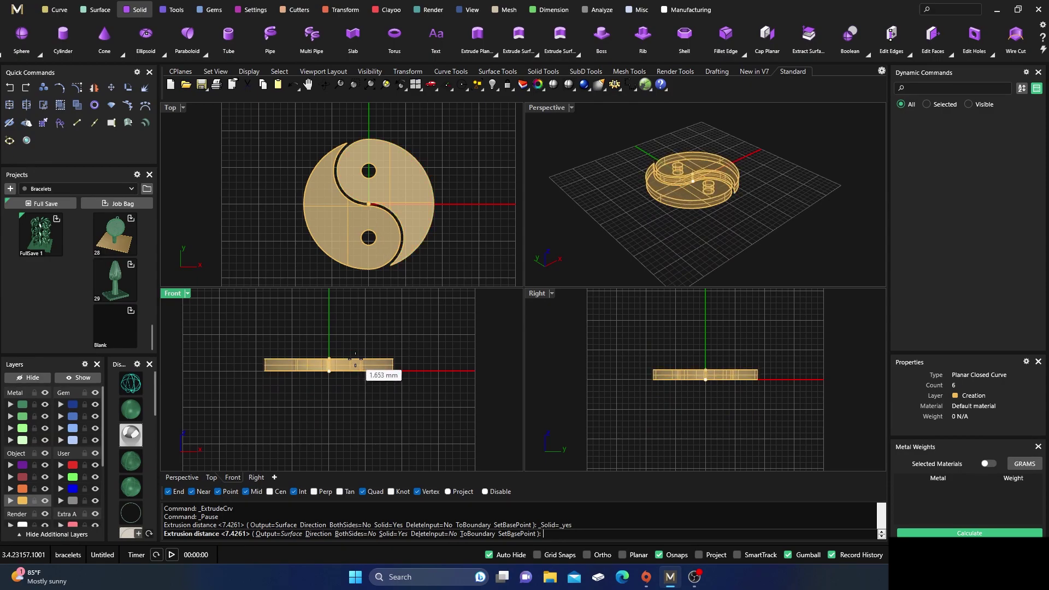
click(355, 360)
click(229, 142)
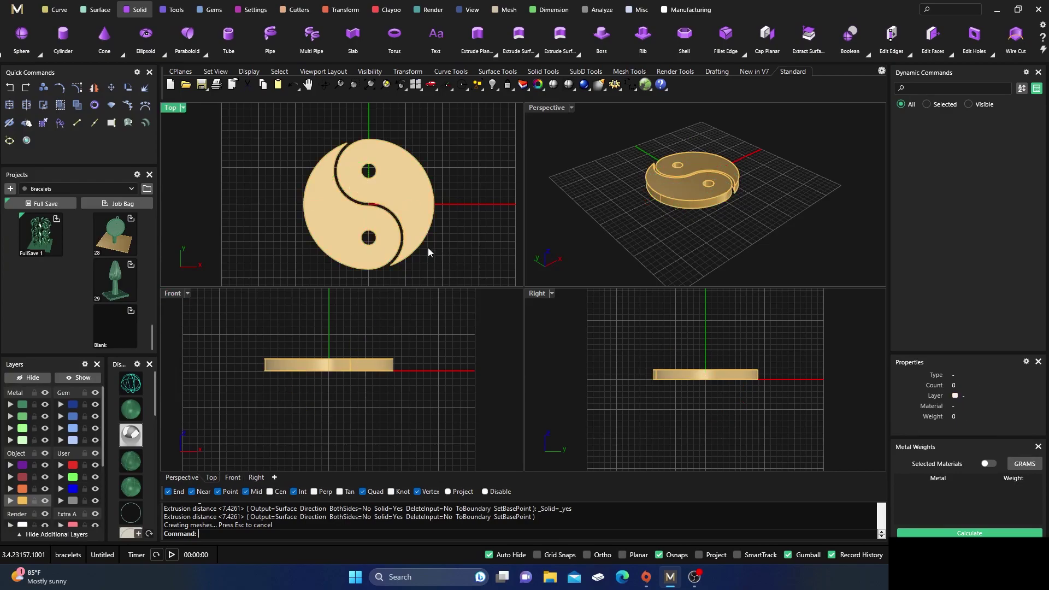
Draw a circle centred at 0,0,0 with a diameter of about 18.9 mm, just outside the yin-yang solids.
click(57, 9)
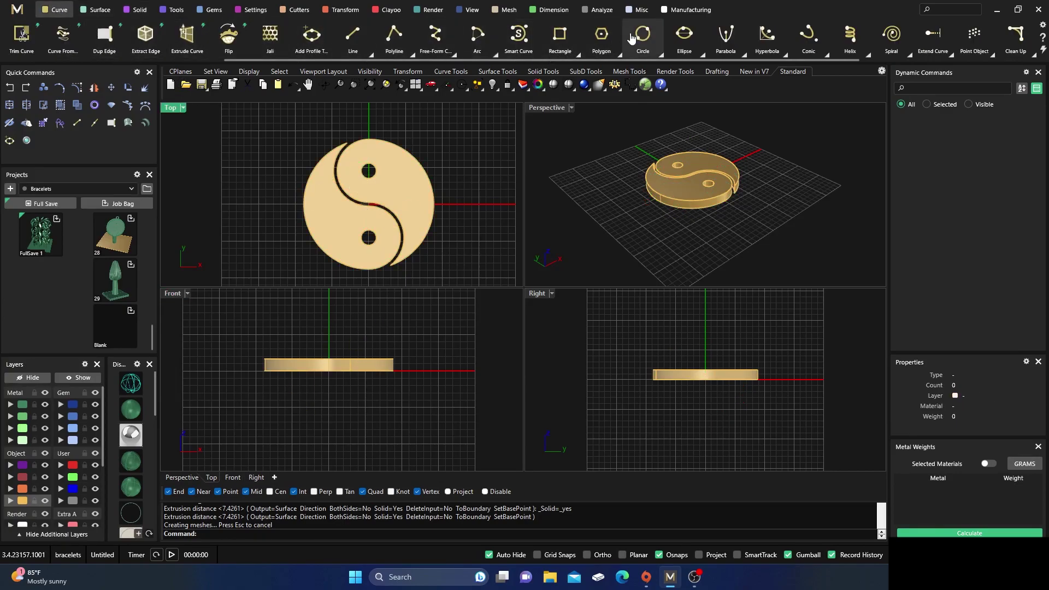
text(0,0,0)
key(Return)
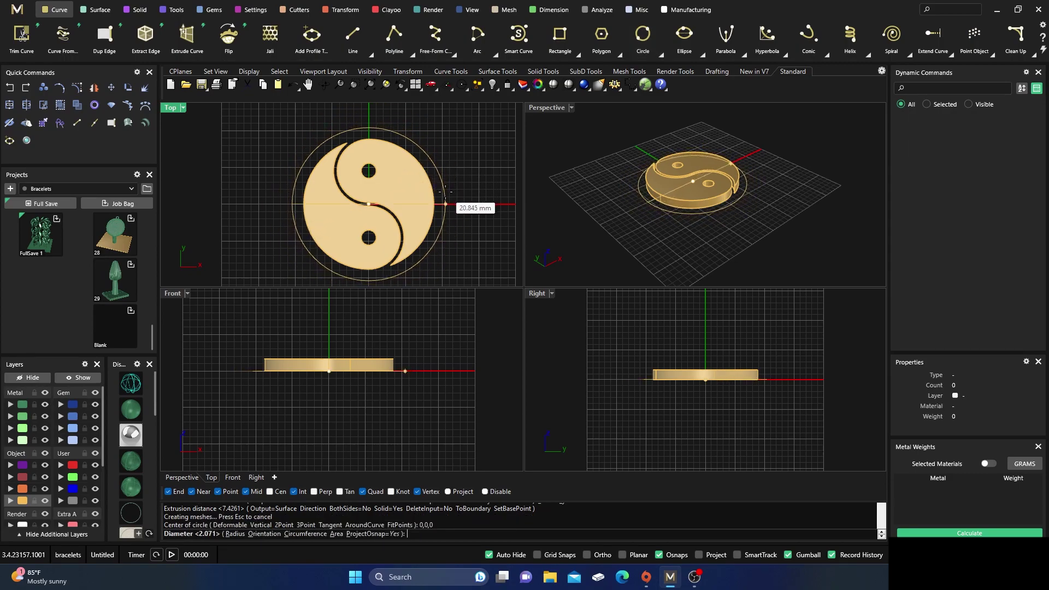
scroll(445, 205, up, 5)
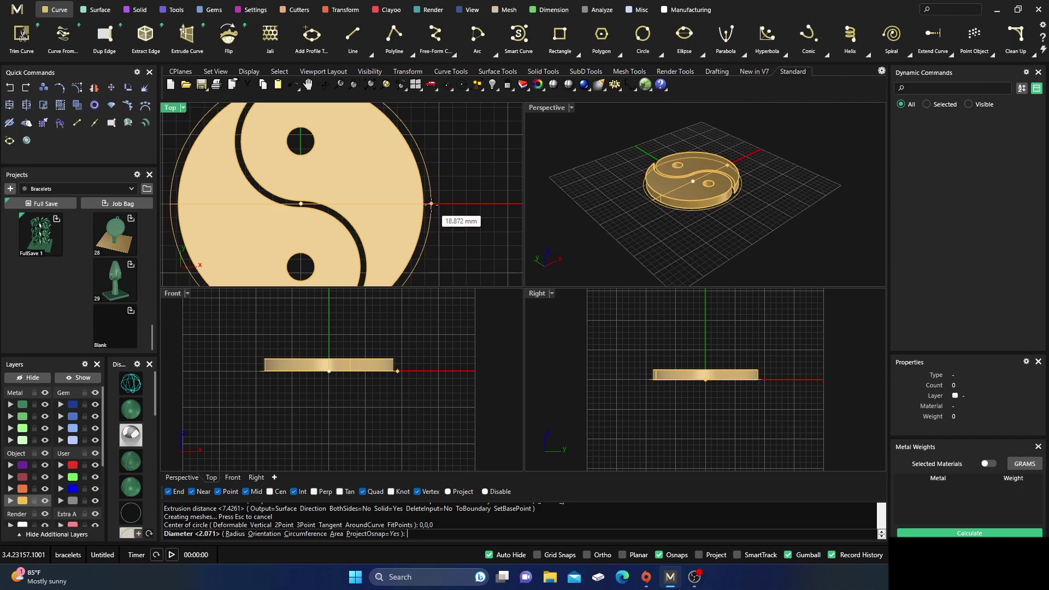
click(432, 204)
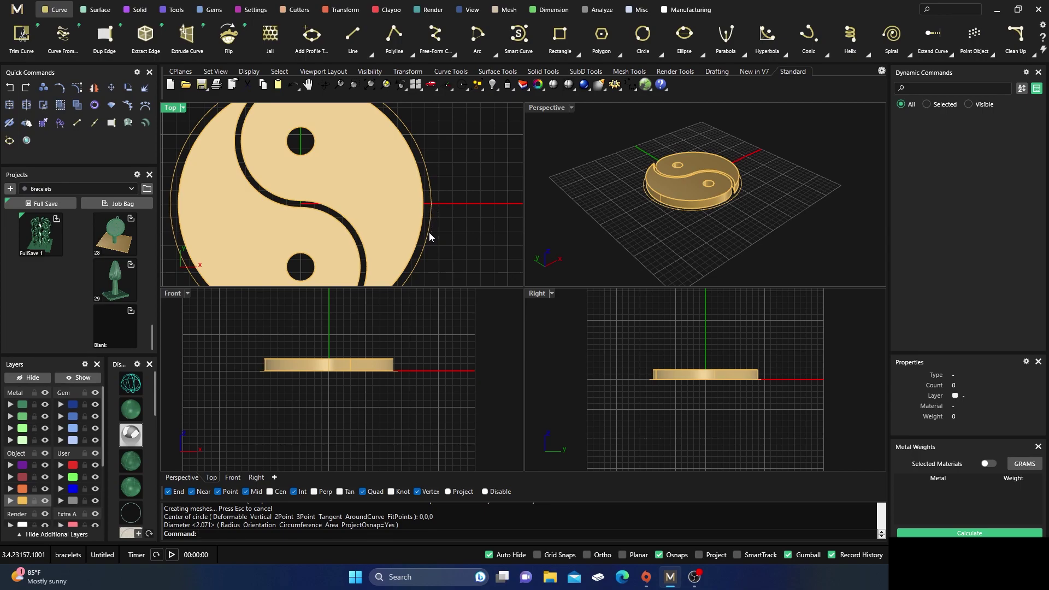
Extrude the outer circle straight down as a solid disc about 1.56 mm thick and assign it to layer Metal 01.
click(425, 252)
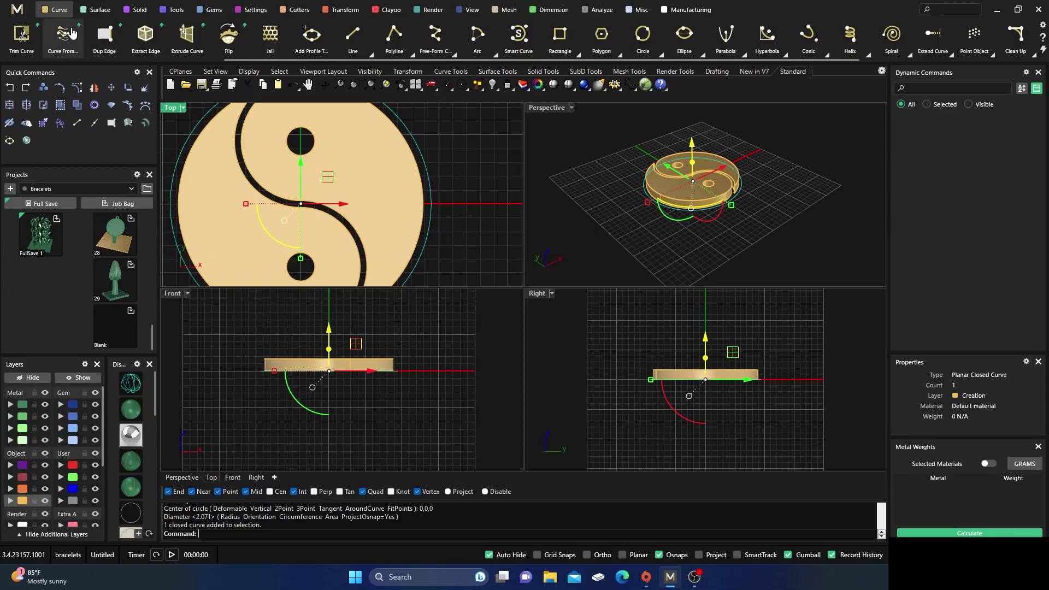
right_click(218, 537)
click(288, 309)
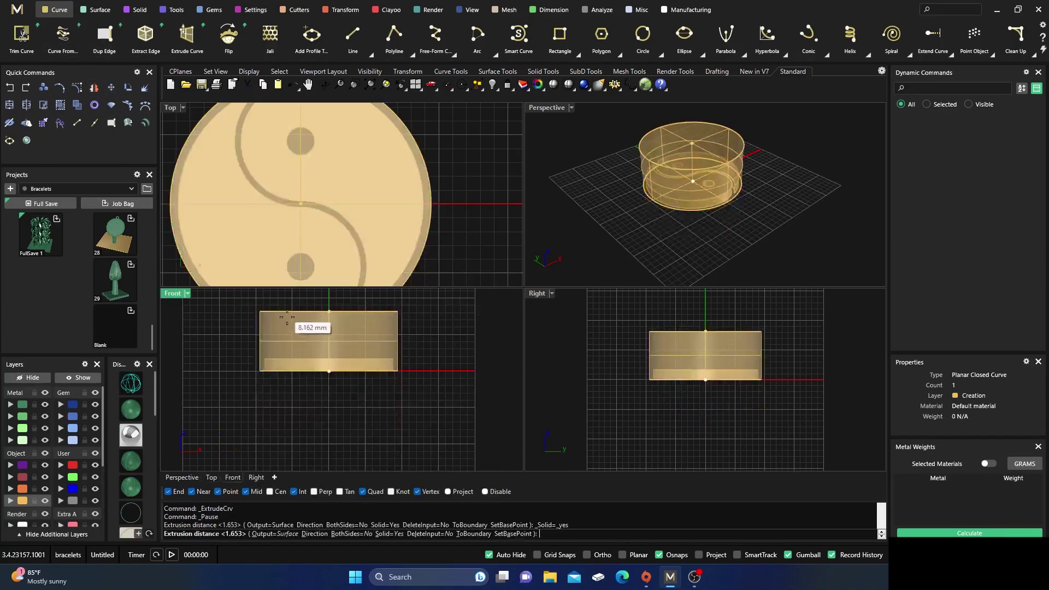
scroll(319, 381, up, 2)
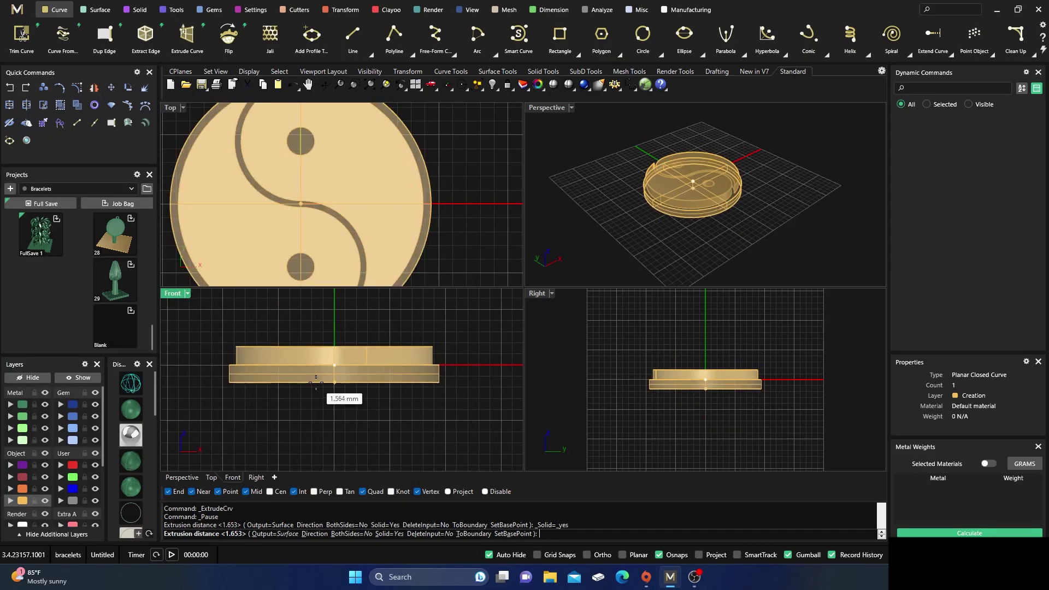
click(316, 383)
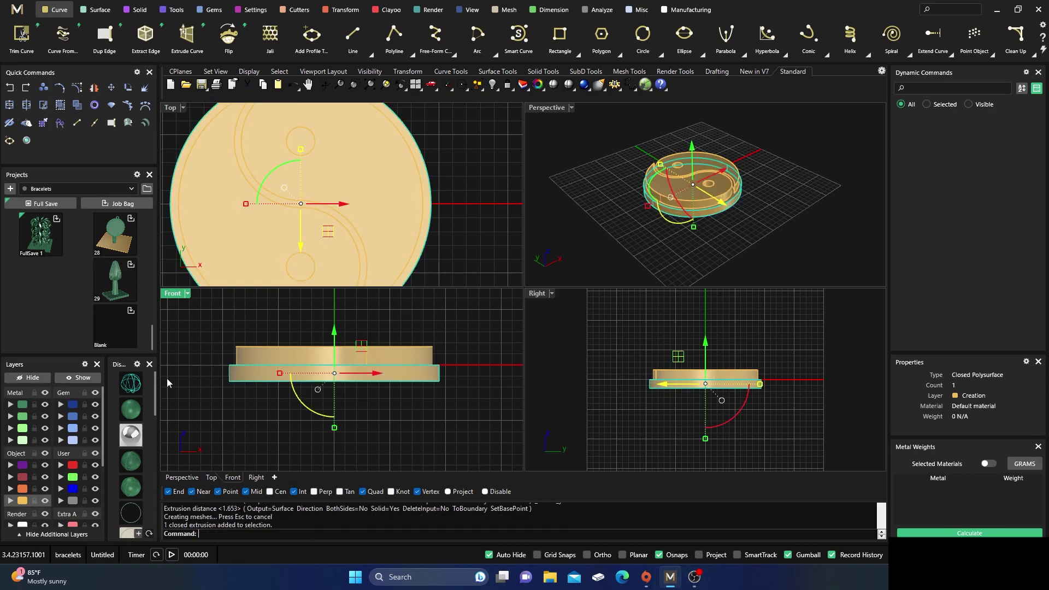
click(22, 404)
Move both yin-yang solids straight down partway into the disc and set the Front view to wireframe display.
click(289, 358)
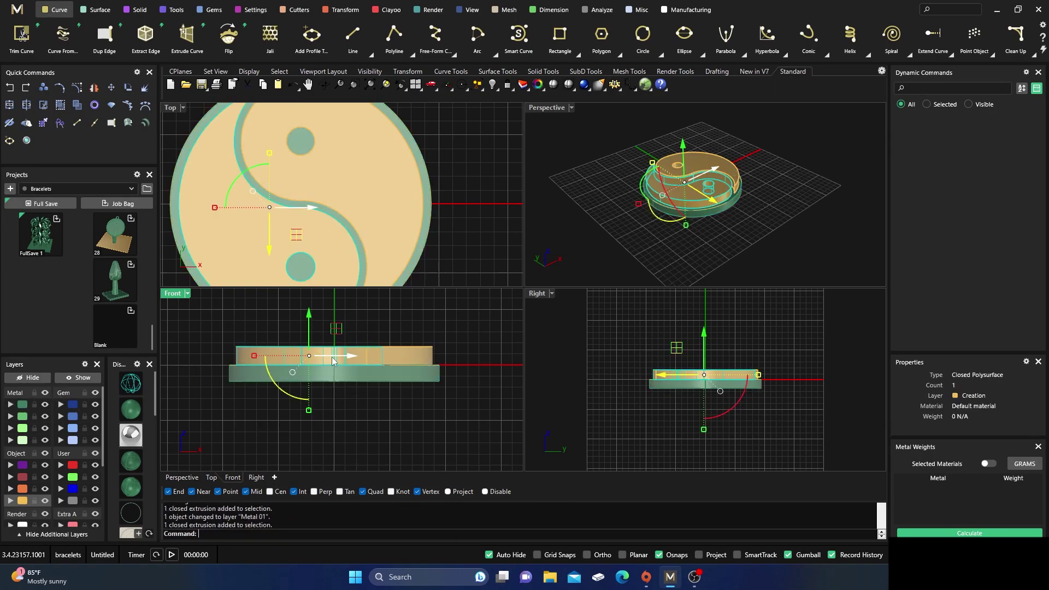
shift+click(393, 358)
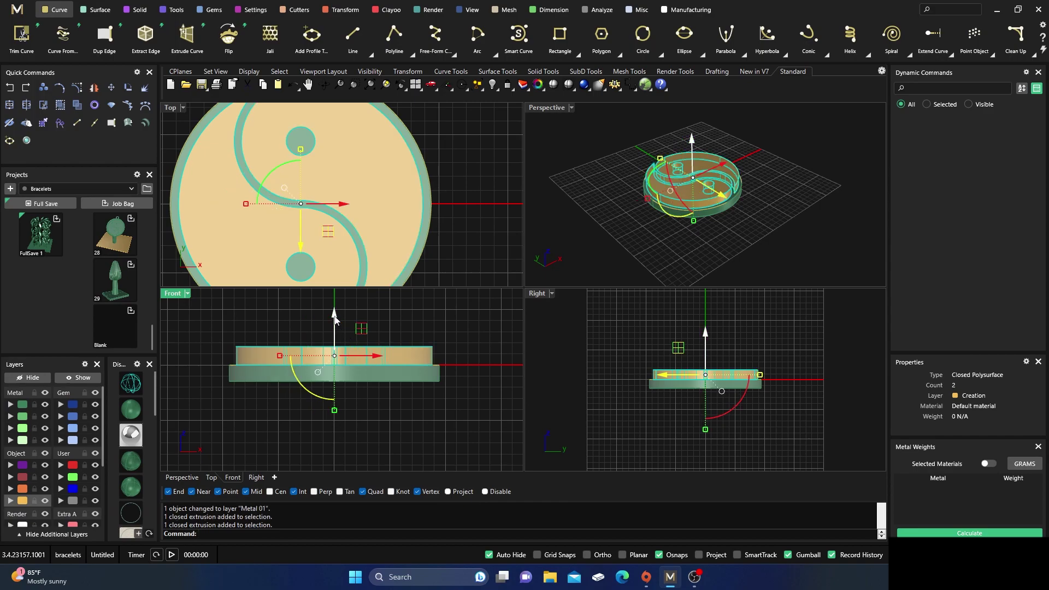
drag(334, 316, 332, 327)
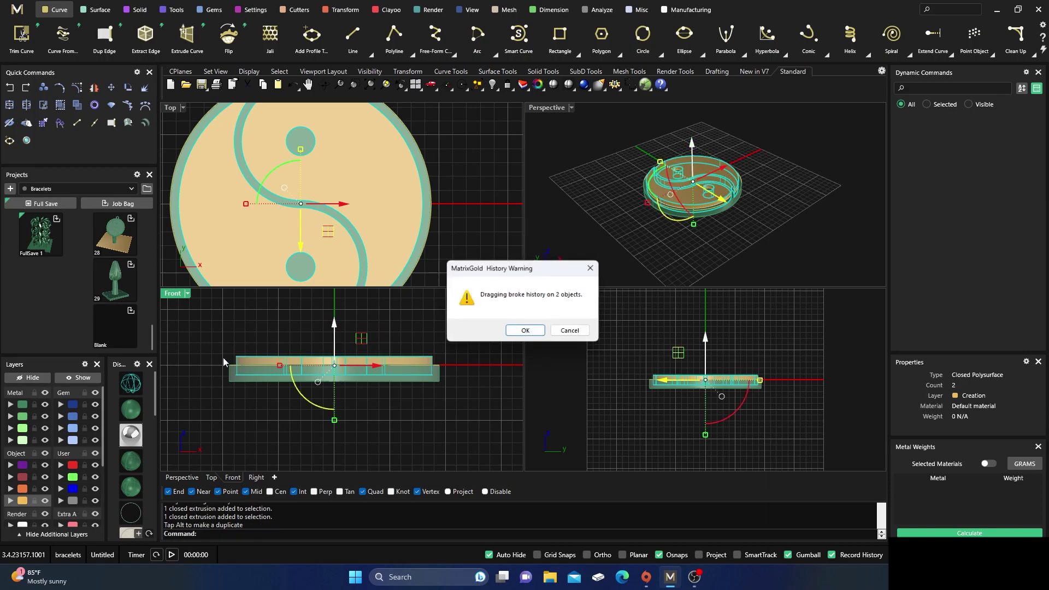
click(135, 385)
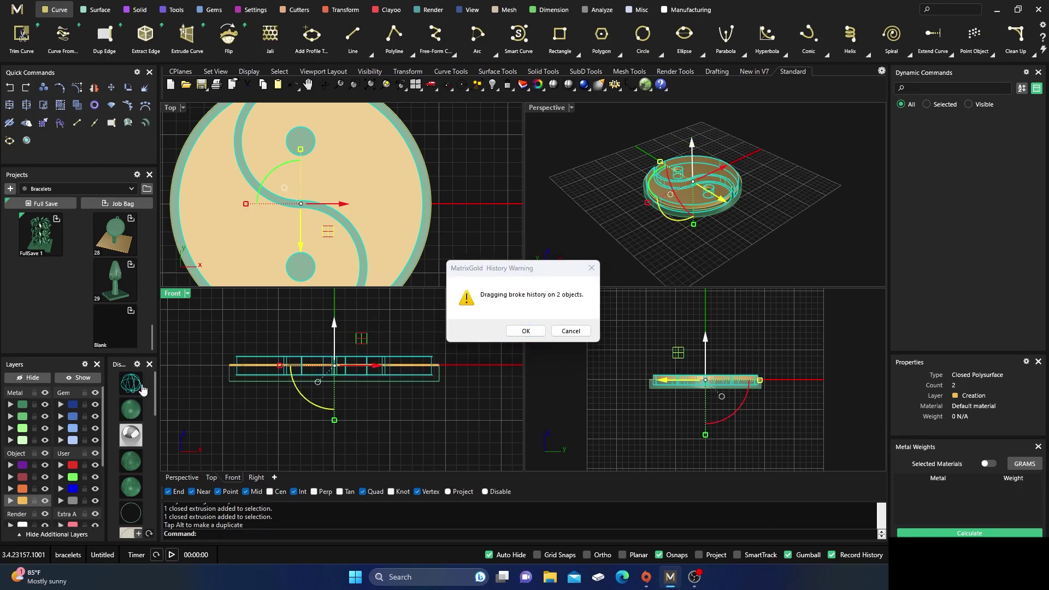
click(525, 330)
mouse_move(244, 395)
right_down()
mouse_move(249, 368)
mouse_move(235, 407)
right_up()
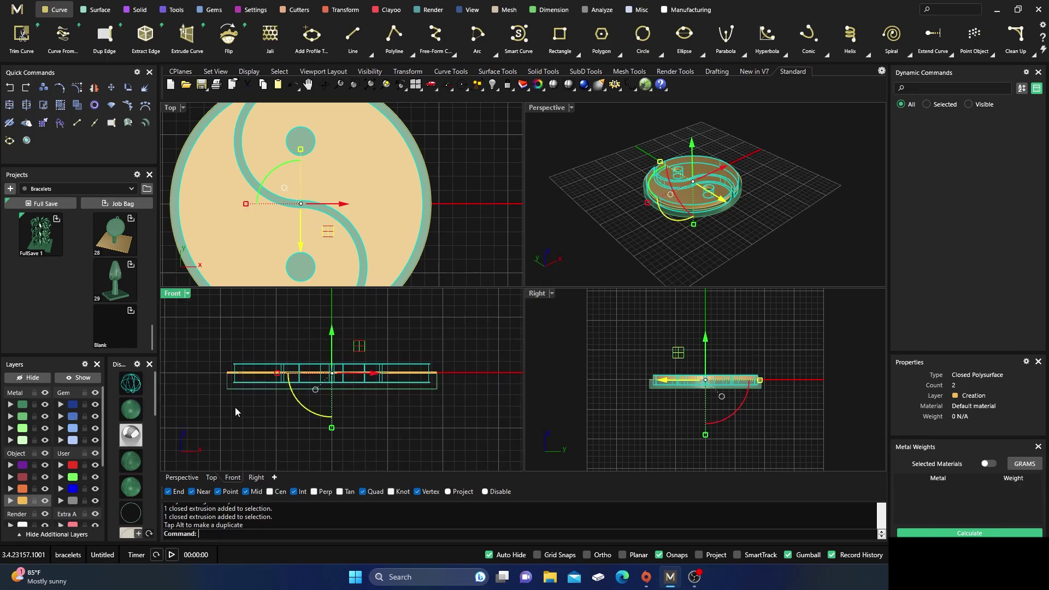
right_click(463, 237)
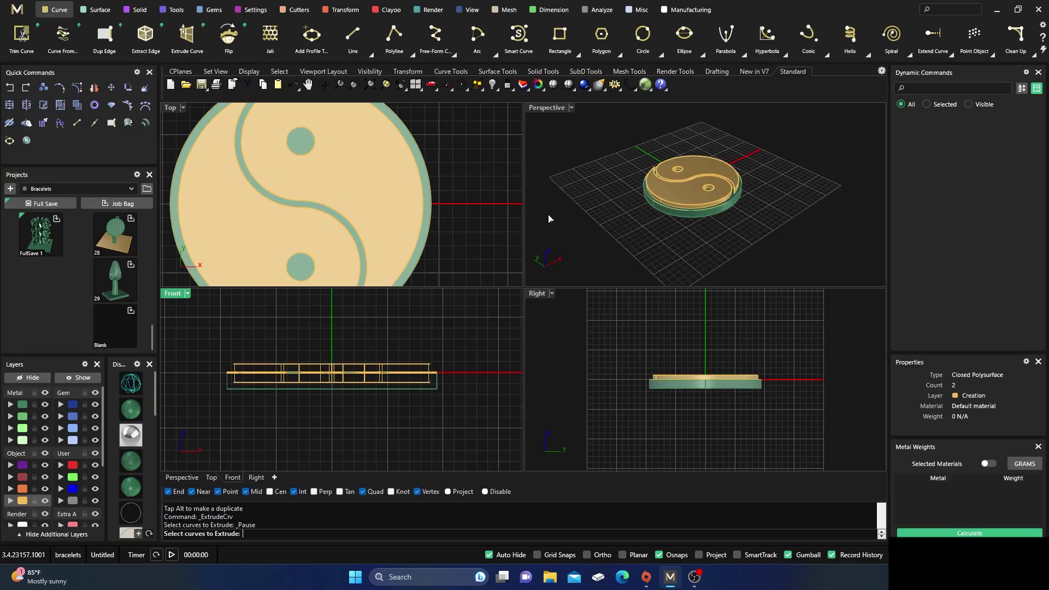
Subtract the two yin-yang solids from the green disc with a Boolean Difference.
double_click(545, 109)
scroll(495, 287, down, 3)
right_drag(585, 300, 480, 362)
scroll(480, 362, up, 5)
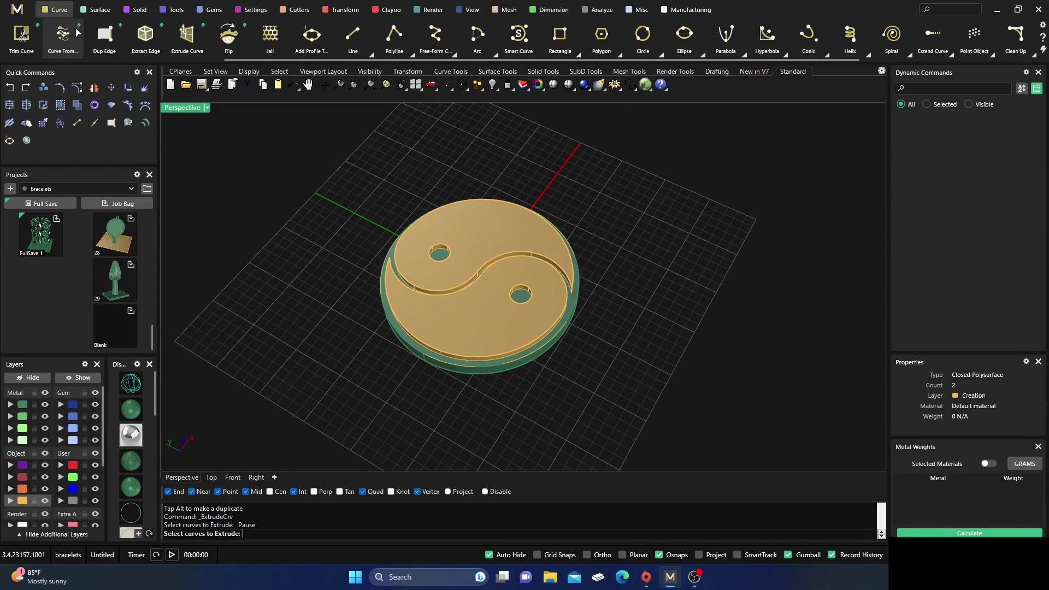
click(139, 11)
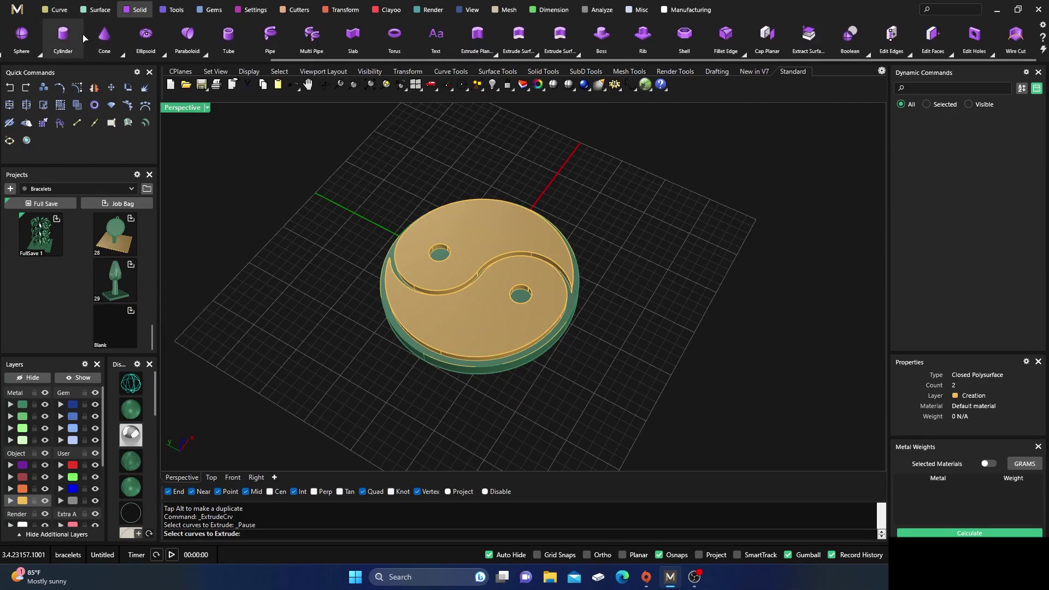
click(60, 37)
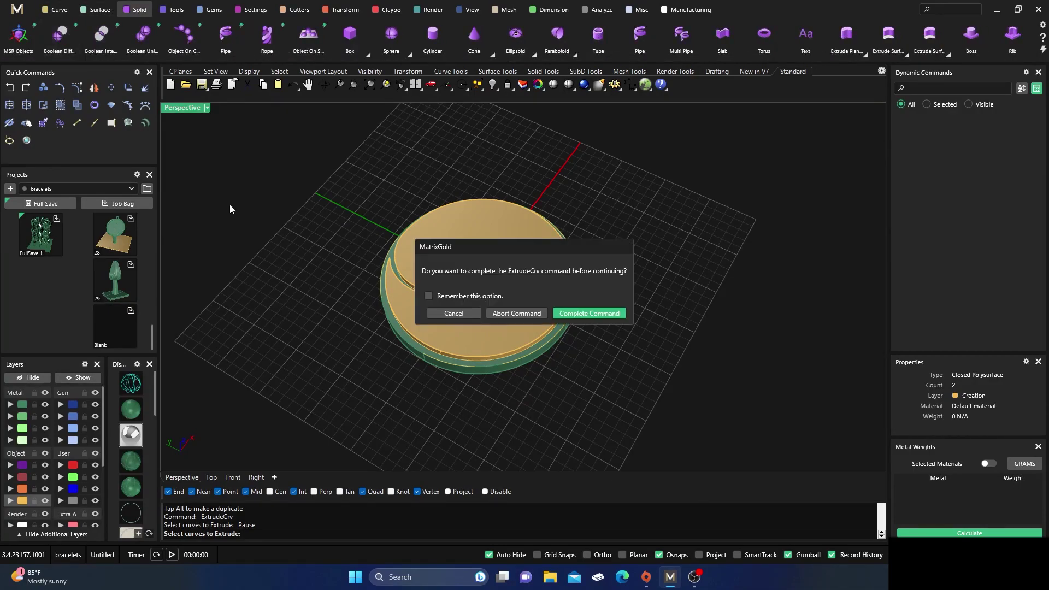
click(500, 313)
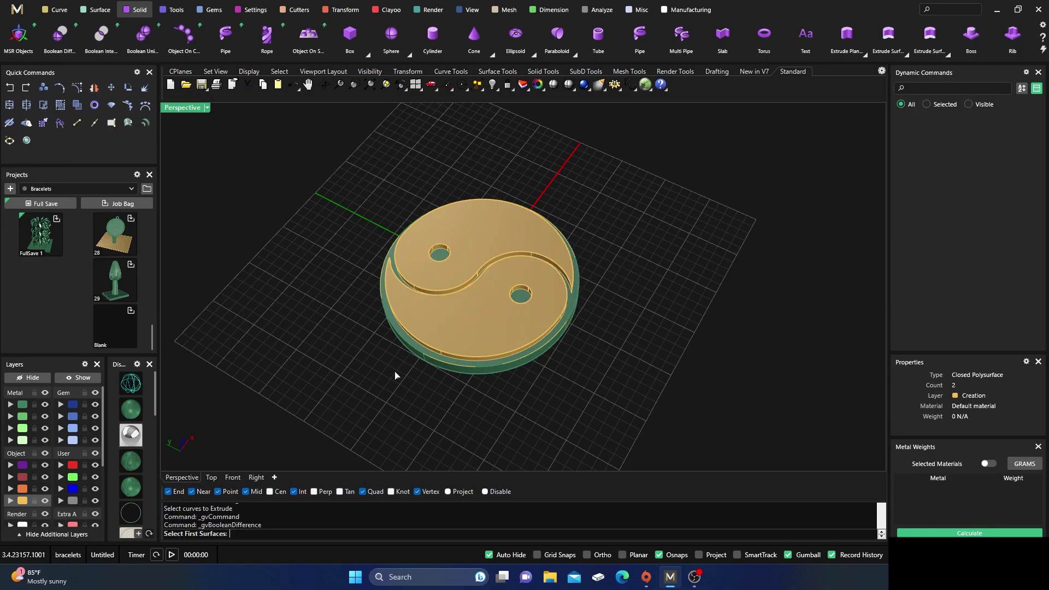
click(488, 374)
key(Return)
click(471, 323)
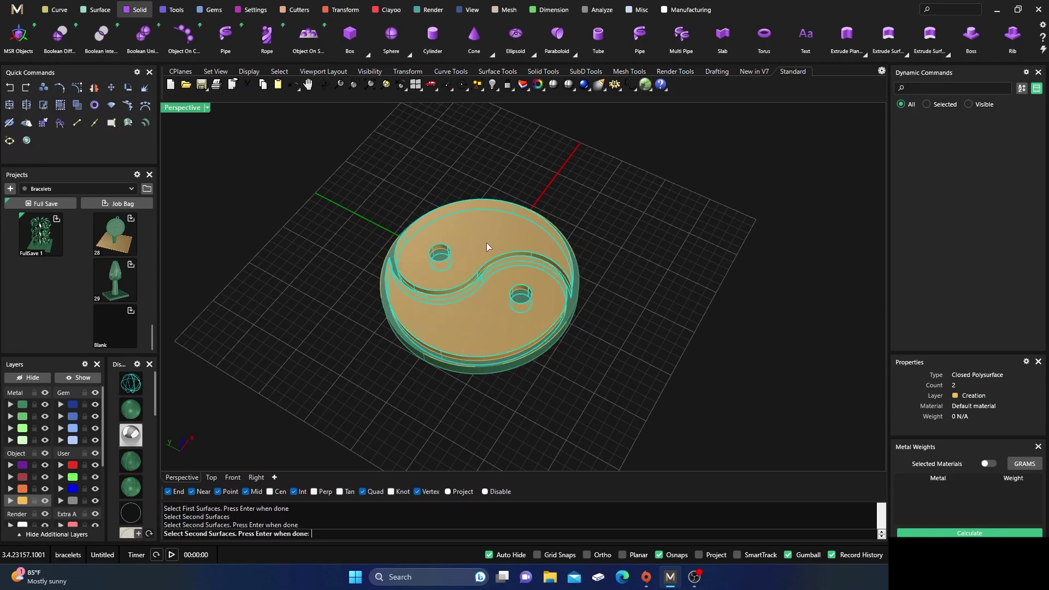
key(Return)
key(Return)
Delete the two yin-yang cutter solids covering the recesses in the disc.
click(460, 314)
key(Delete)
right_drag(473, 242, 484, 306)
click(485, 305)
key(Delete)
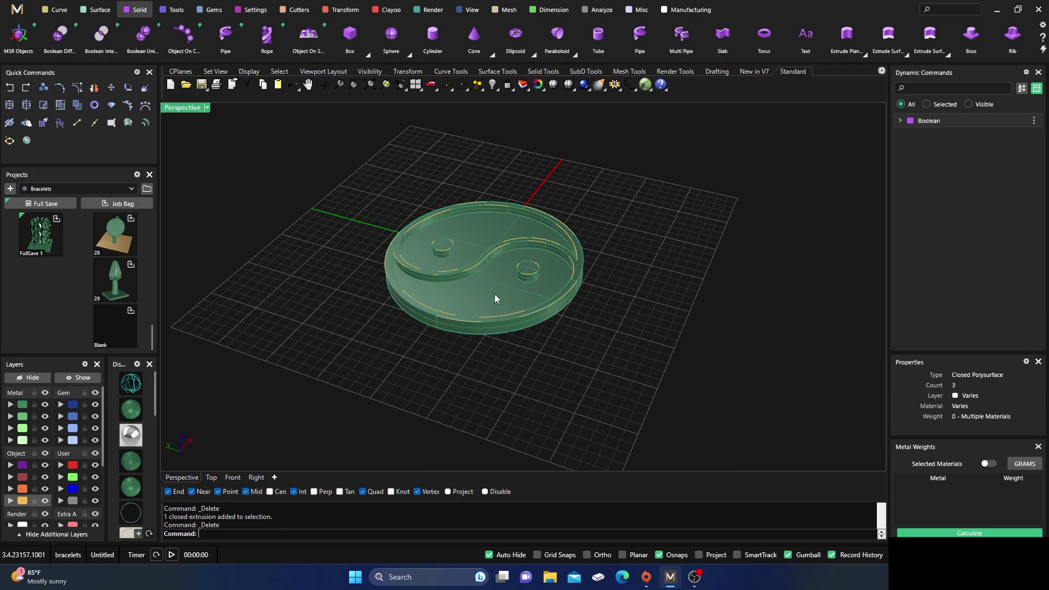
Select all the construction curves, assign them to layer User 04 and hide that layer.
scroll(494, 295, up, 5)
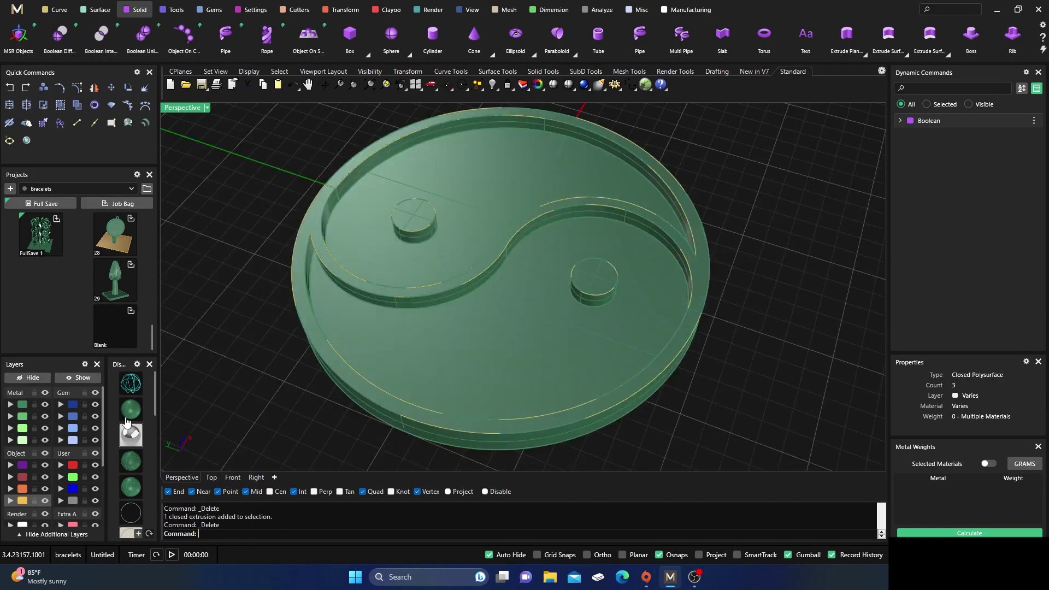
click(22, 500)
click(60, 502)
click(95, 500)
Examine the yin-yang recesses and raised dots of the disc from several angles and distances.
scroll(414, 403, down, 3)
right_drag(413, 402, 430, 277)
scroll(444, 272, up, 5)
scroll(440, 323, down, 5)
scroll(458, 241, up, 3)
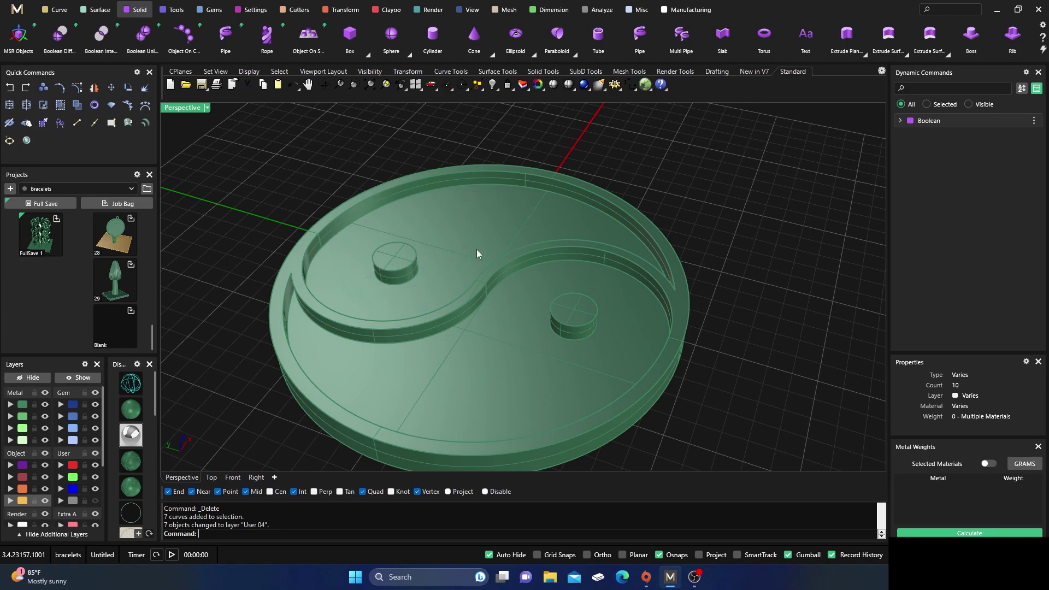
scroll(394, 251, down, 3)
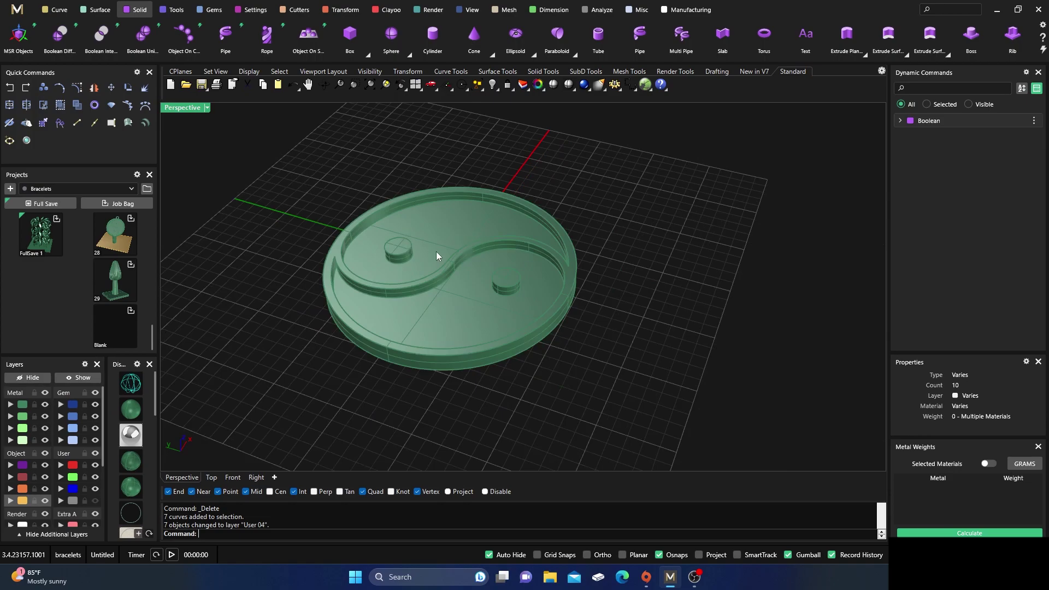
mouse_move(372, 271)
right_down()
mouse_move(377, 289)
mouse_move(383, 265)
right_up()
scroll(404, 313, up, 2)
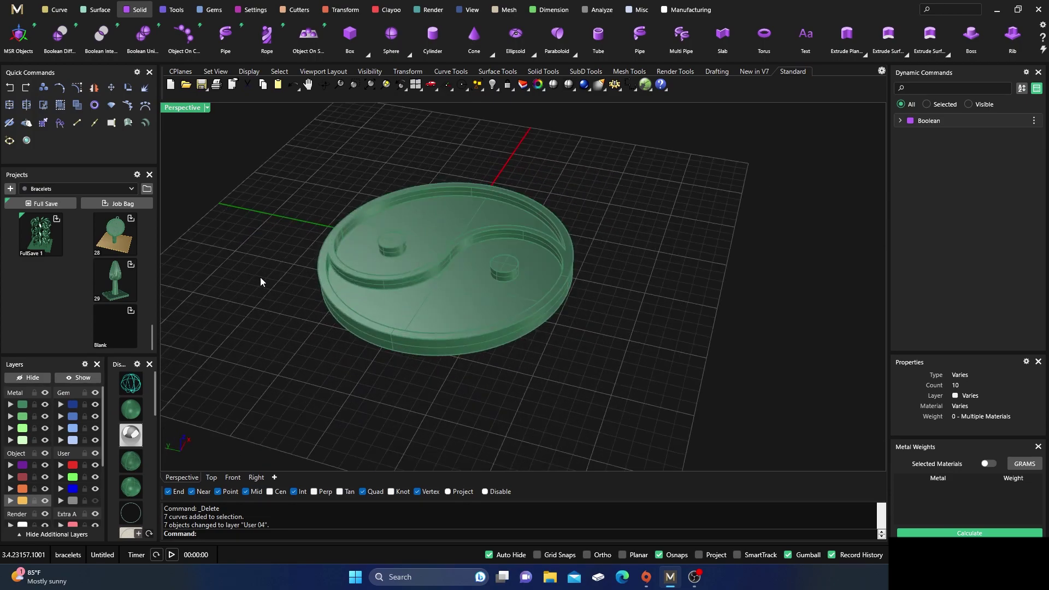
Extract an isocurve around the disc's outer wall at mid-height, with surface V position 0.5 and angle 90.
click(56, 9)
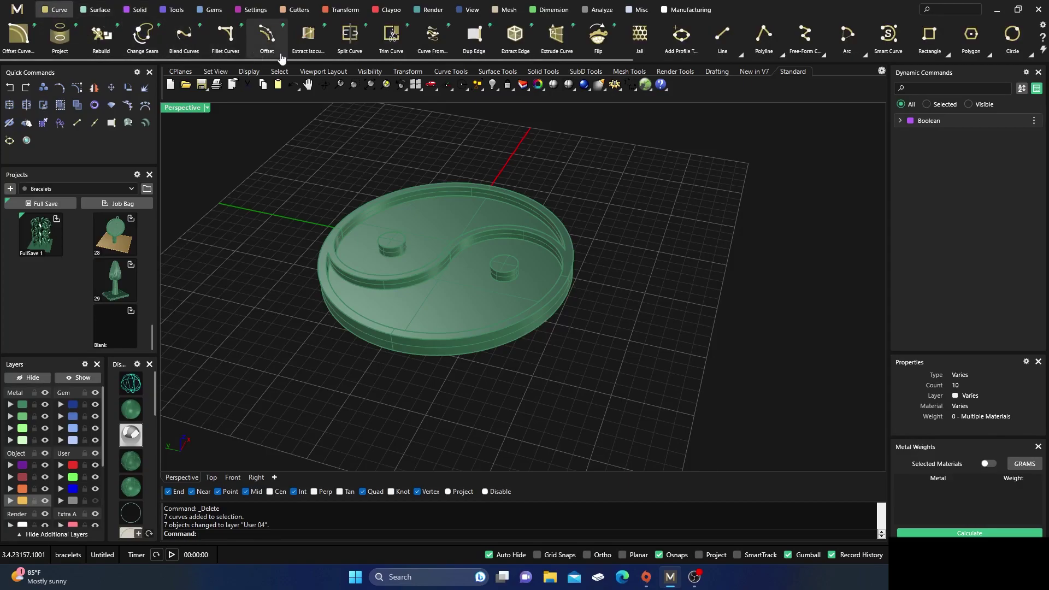
click(307, 39)
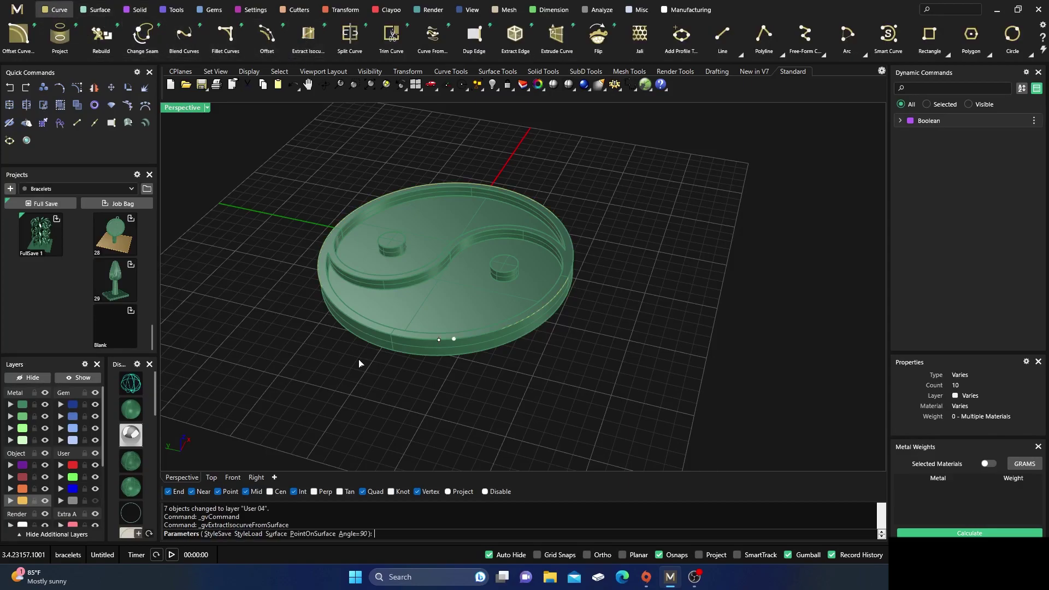
click(454, 351)
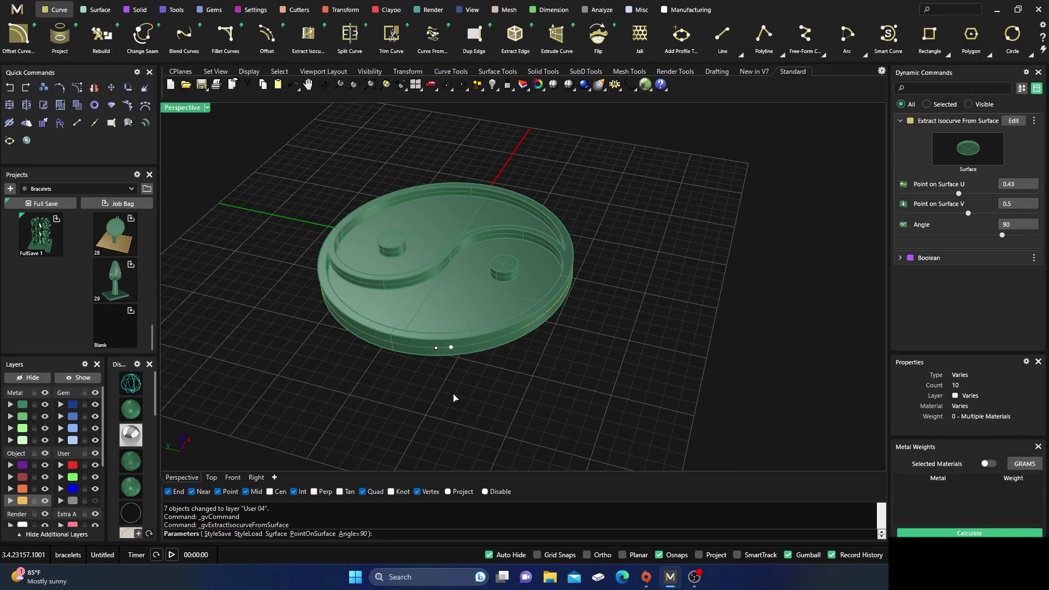
Start Profile Placer on the extracted wall curve and choose the shank profile profileplacer_63 from the library.
click(414, 348)
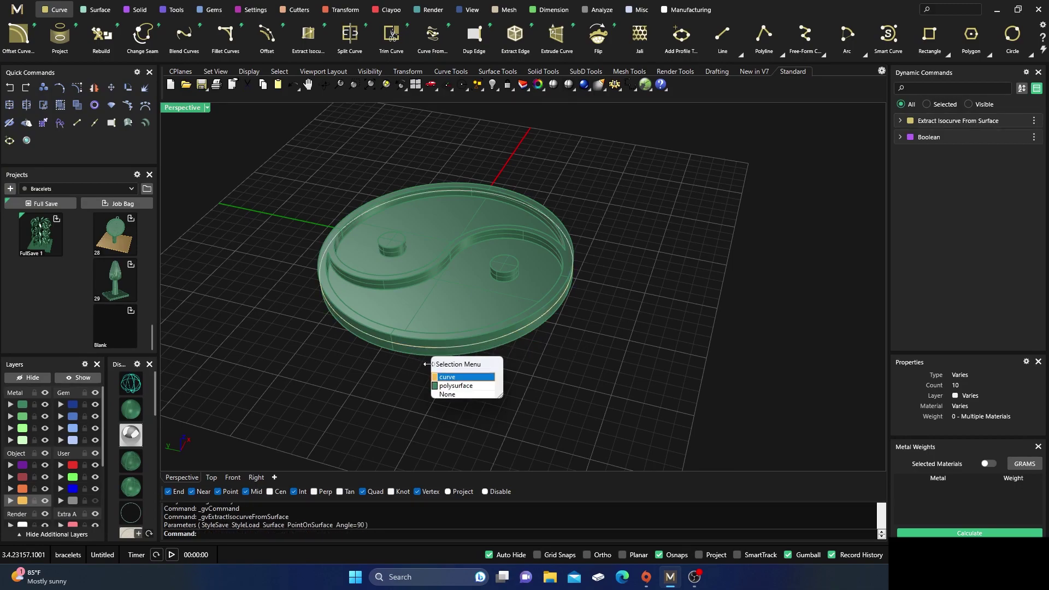
click(442, 382)
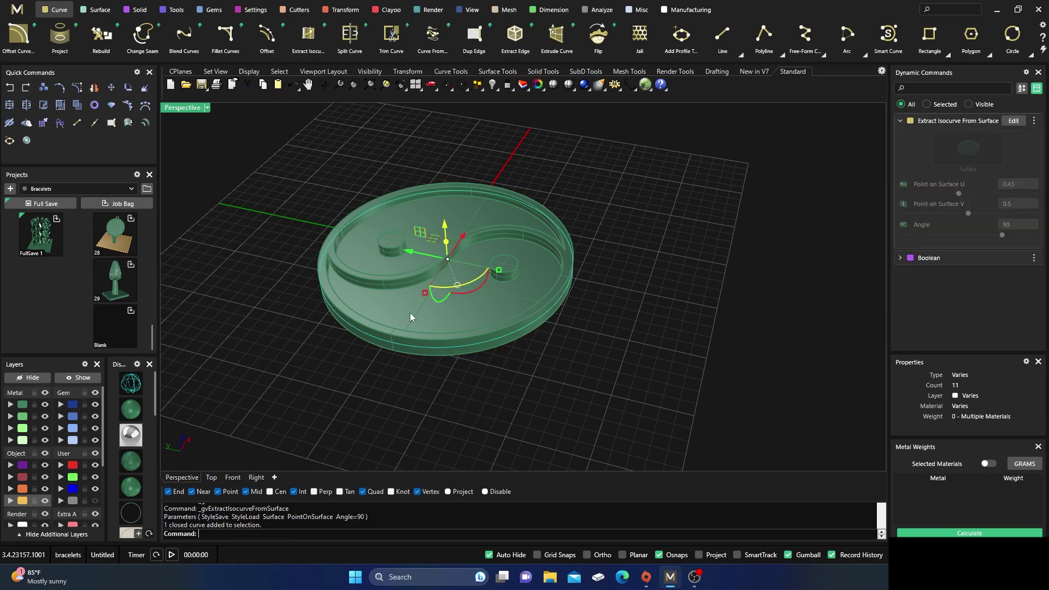
click(172, 10)
click(510, 39)
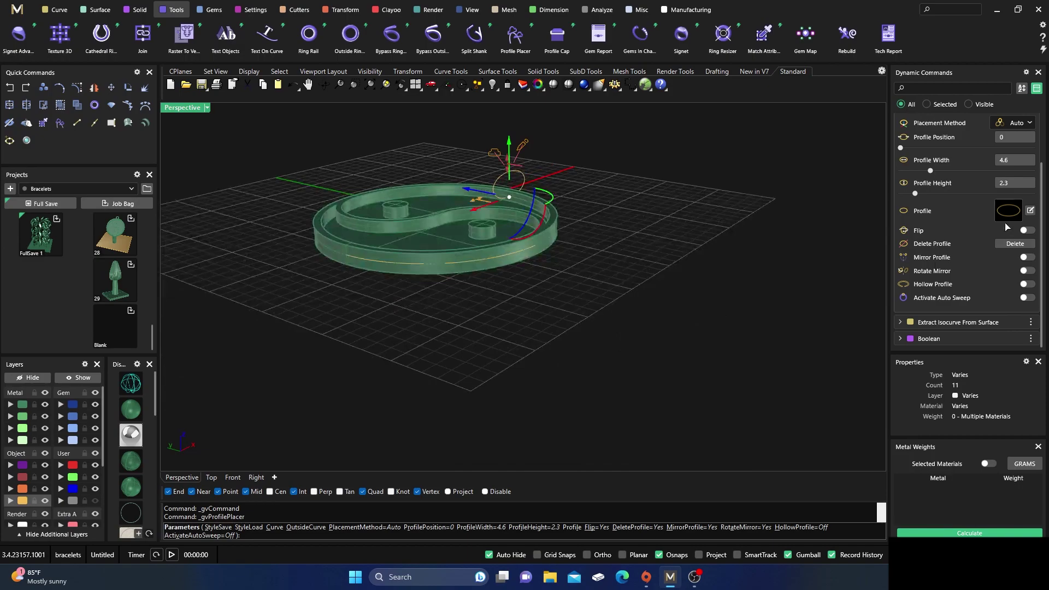
click(1009, 212)
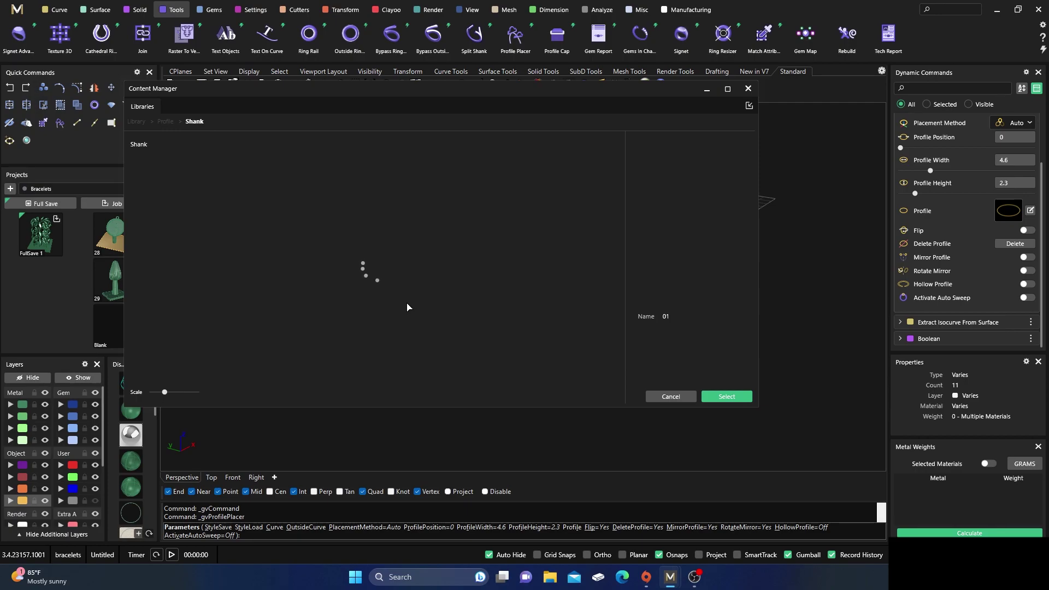
scroll(407, 307, down, 10)
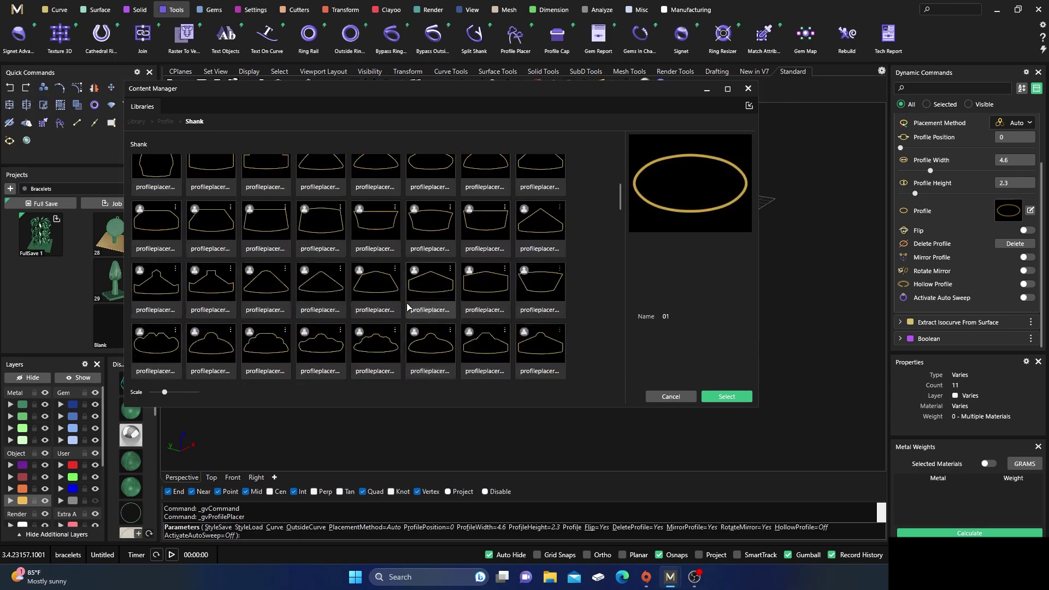
scroll(406, 307, down, 5)
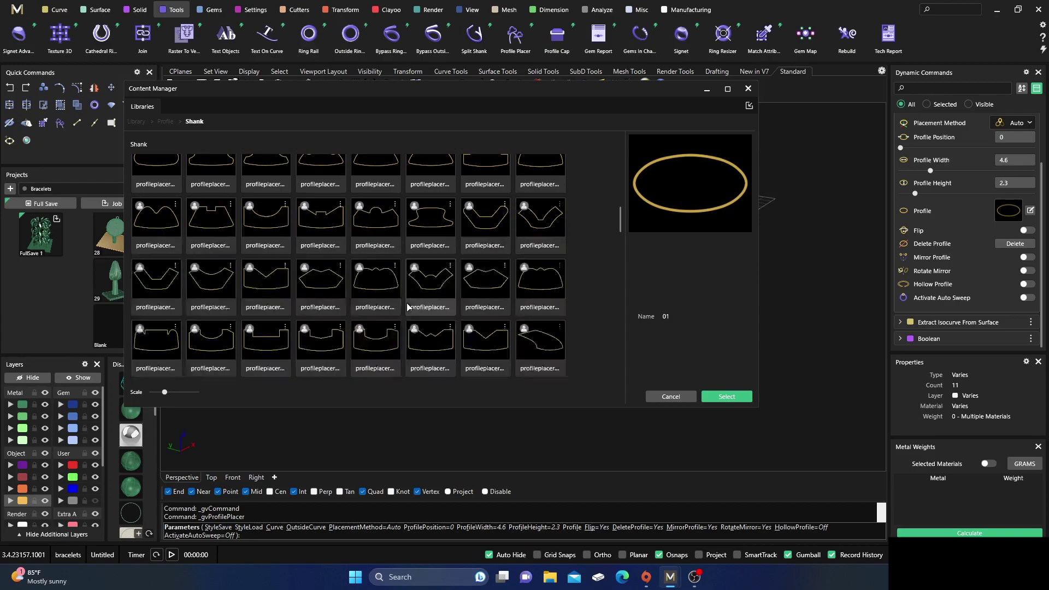
scroll(407, 307, down, 5)
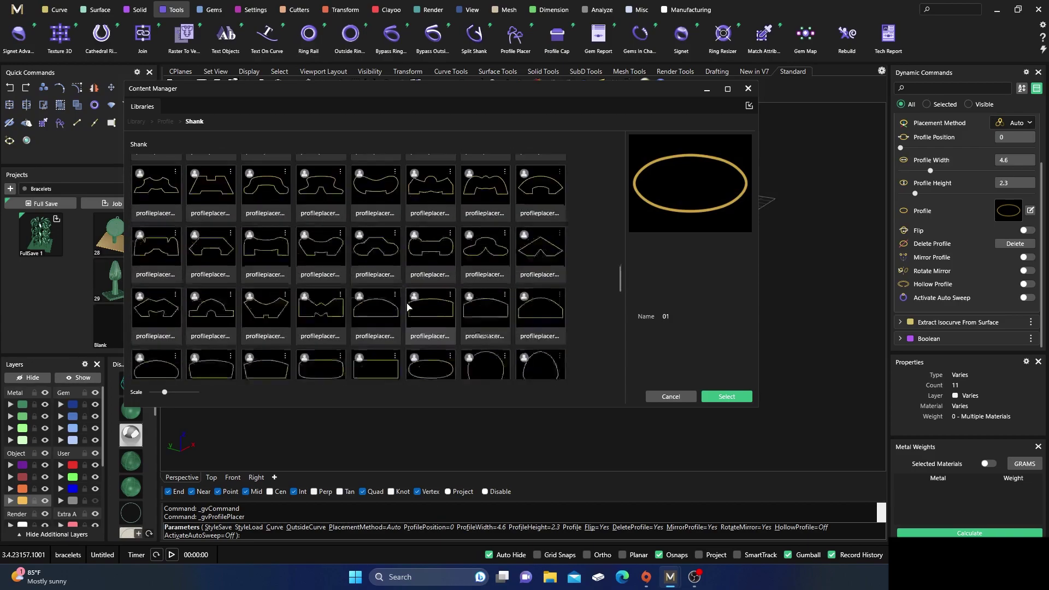
scroll(407, 307, down, 5)
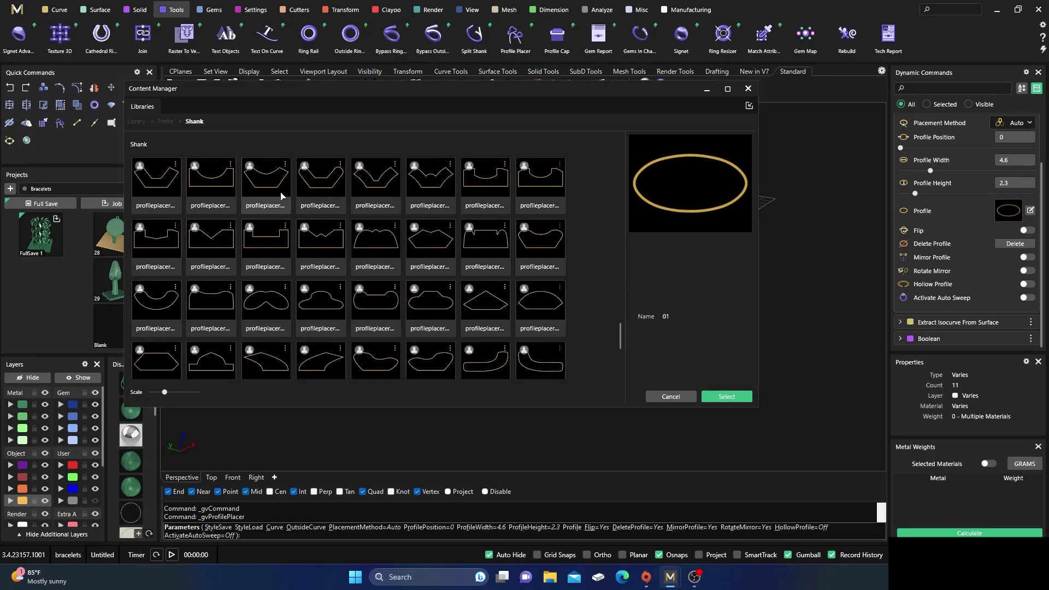
click(267, 187)
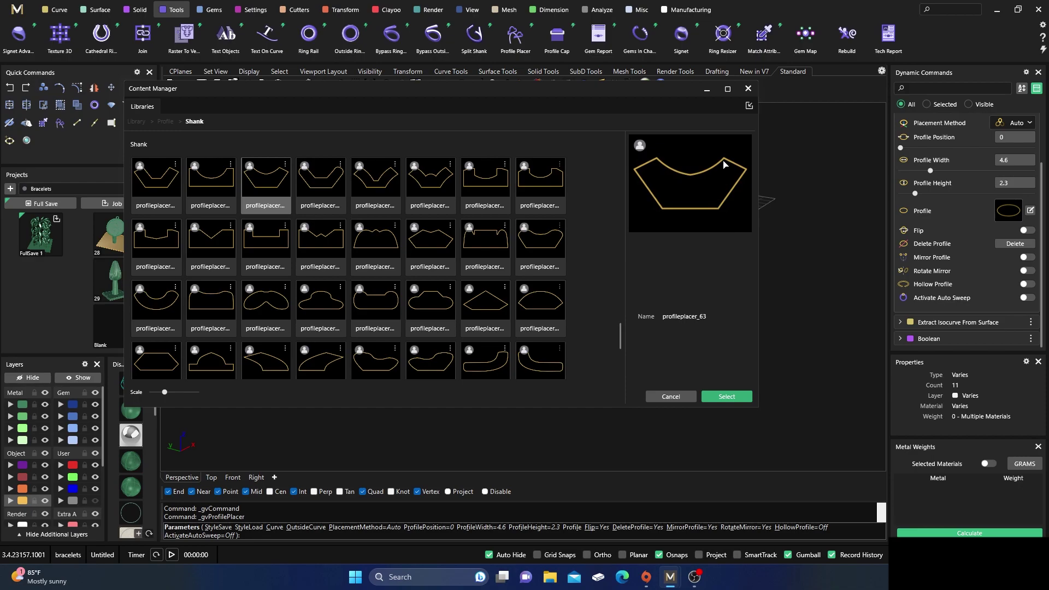
click(748, 89)
Rotate the placed profile so its flat base lies against the disc's outer wall and its concave side faces outward.
right_drag(694, 168, 533, 326)
right_drag(597, 278, 587, 241)
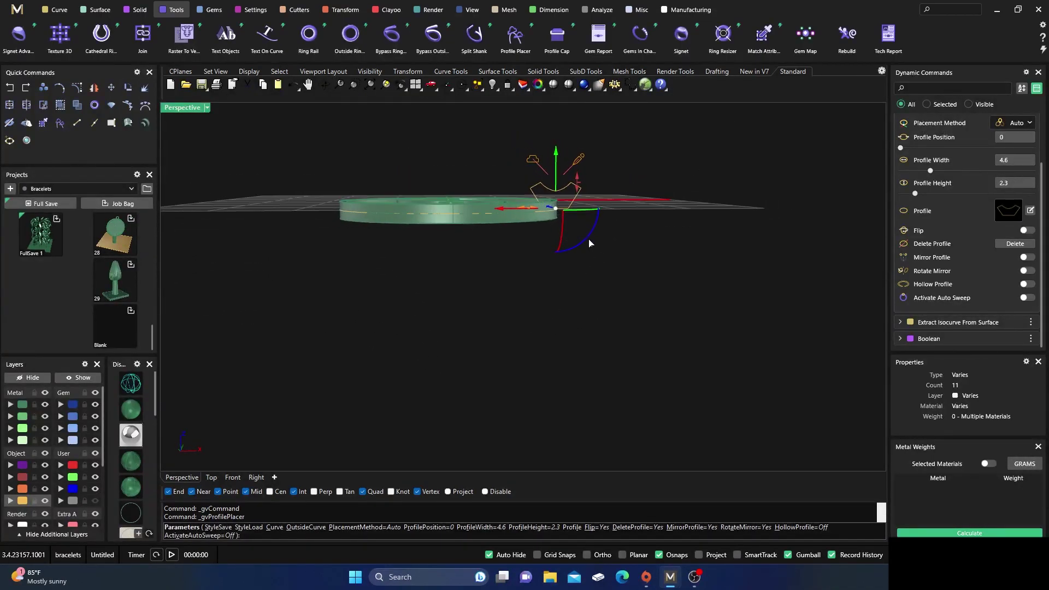
drag(589, 241, 592, 219)
scroll(592, 219, up, 3)
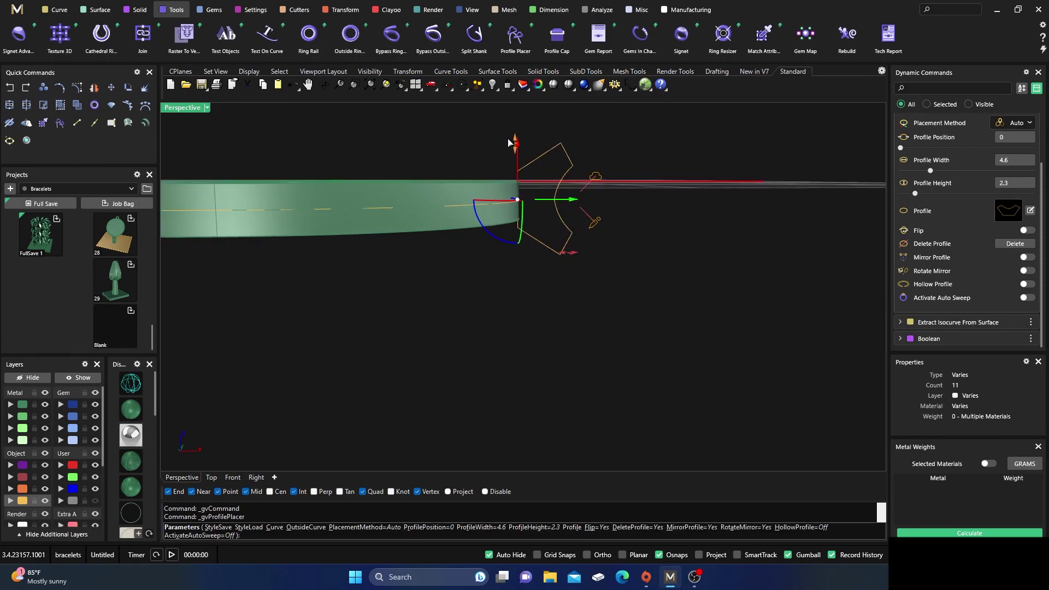
Resize the placed profile to a width of 2.2 mm and a height of 0.8 mm.
drag(514, 153, 512, 186)
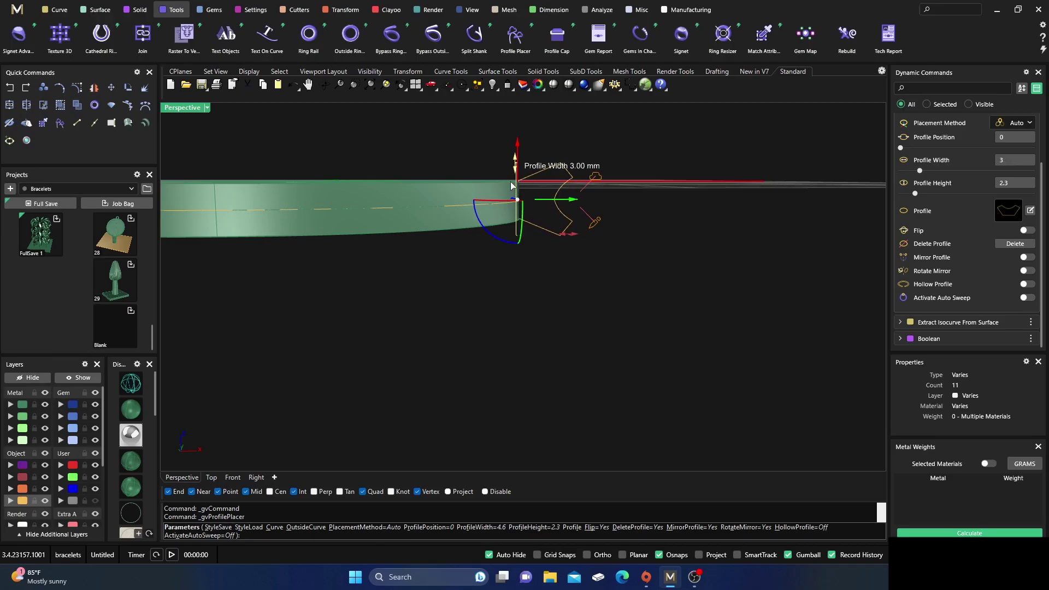
drag(573, 237, 539, 236)
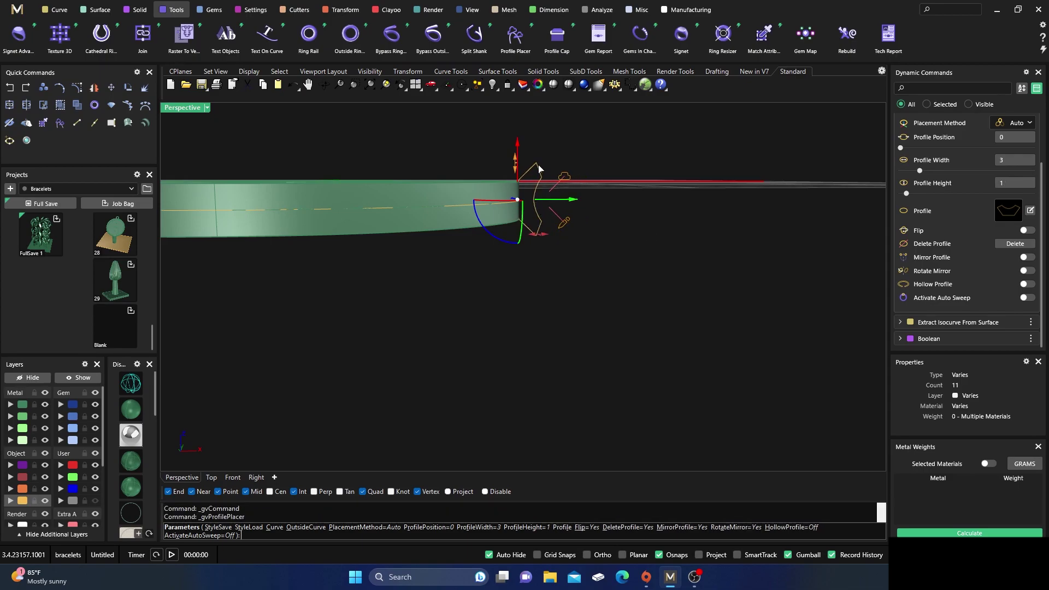
drag(514, 167, 515, 177)
scroll(540, 229, up, 2)
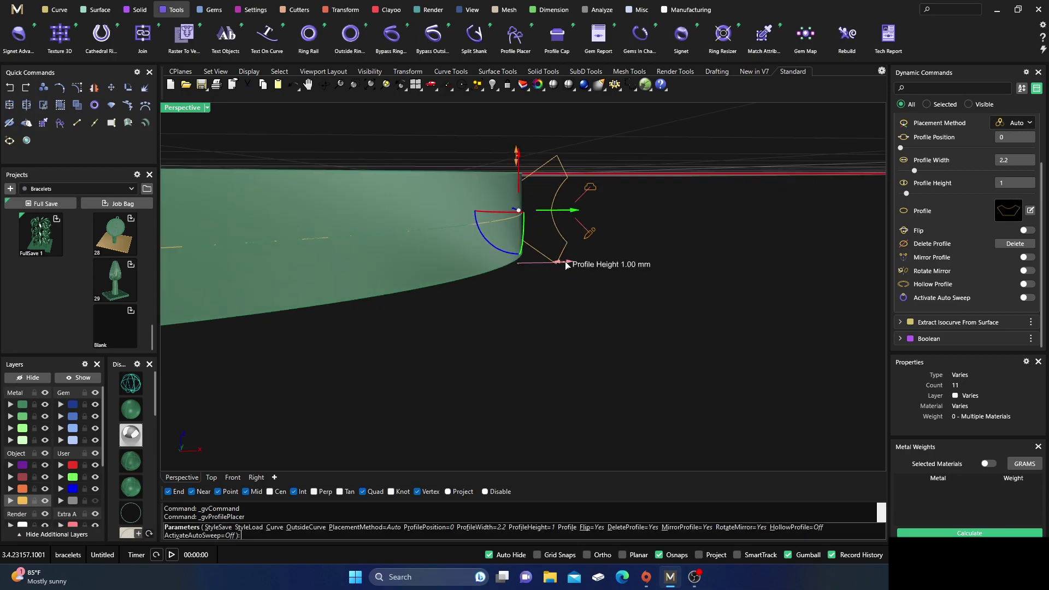
drag(563, 265, 552, 263)
scroll(512, 164, up, 2)
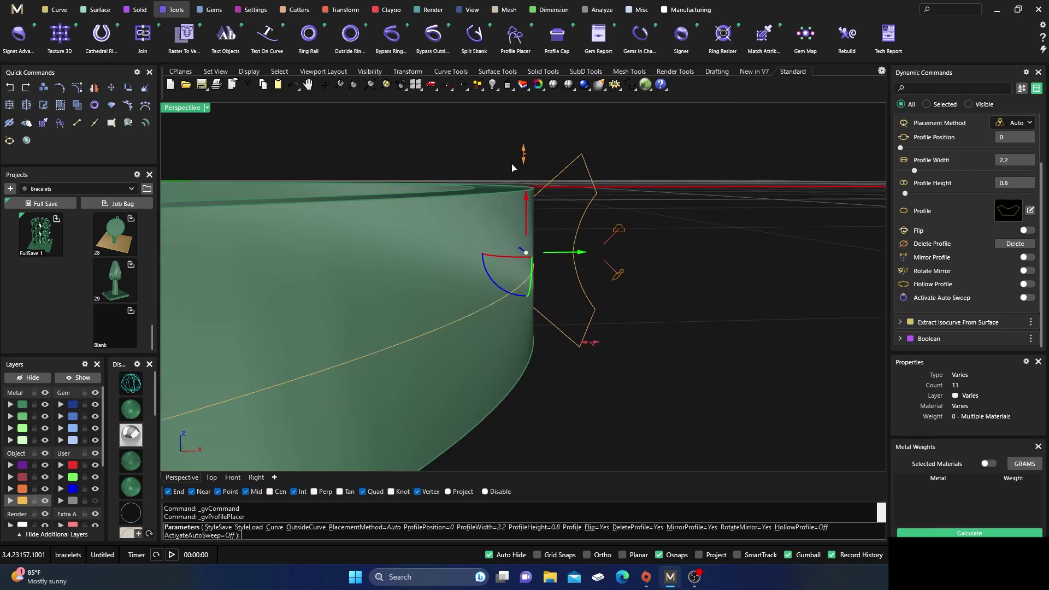
Set the profile width to 2 mm and activate Auto Sweep to form a band around the disc.
mouse_move(530, 268)
right_down()
mouse_move(515, 241)
mouse_move(526, 247)
right_up()
drag(564, 196, 565, 210)
click(1027, 298)
right_drag(683, 336, 642, 345)
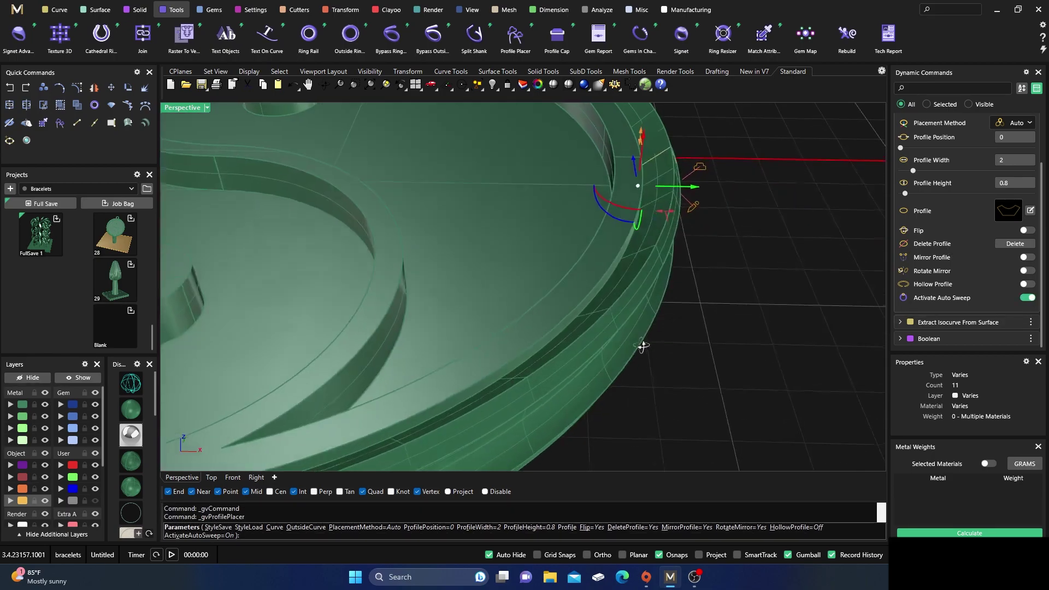
scroll(642, 346, down, 3)
scroll(665, 254, up, 5)
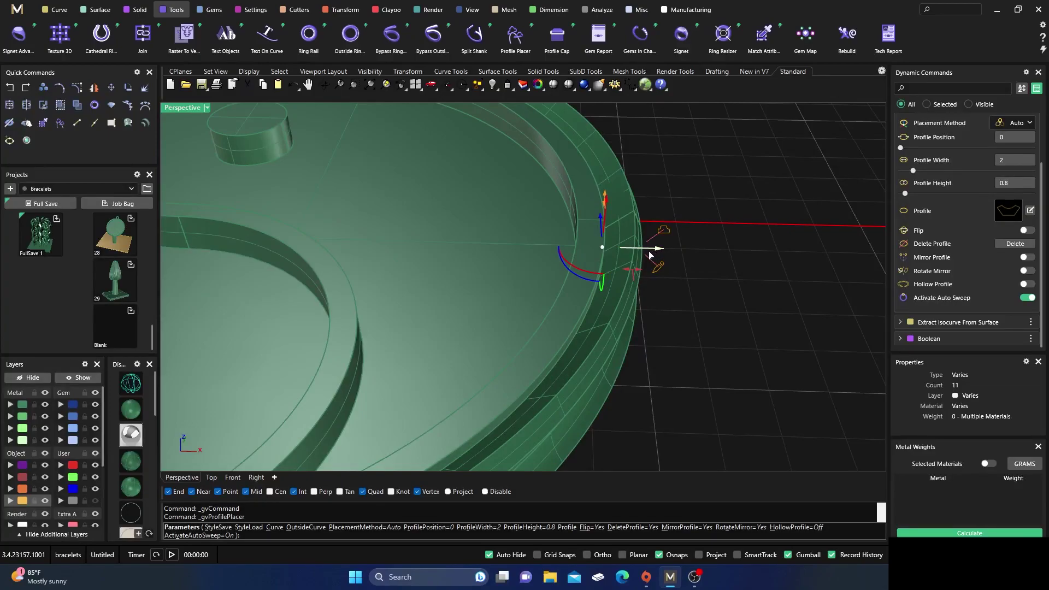
Widen the swept band's profile to 2.2 mm and finish the Profile Placer command.
drag(659, 250, 660, 322)
right_drag(660, 322, 605, 284)
drag(583, 241, 584, 232)
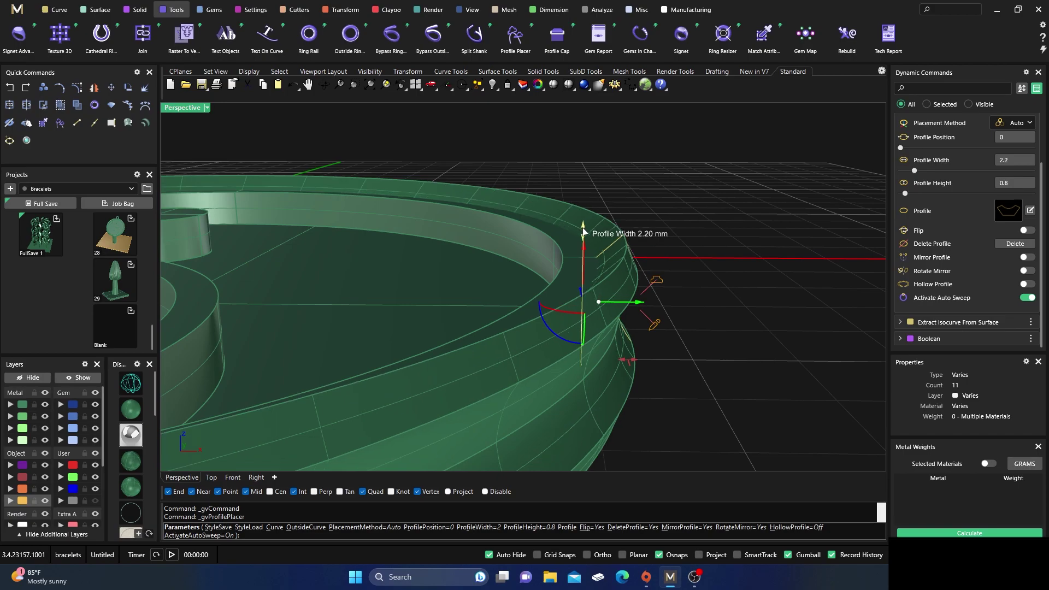
right_drag(583, 231, 587, 300)
right_drag(649, 371, 367, 361)
right_drag(349, 322, 434, 379)
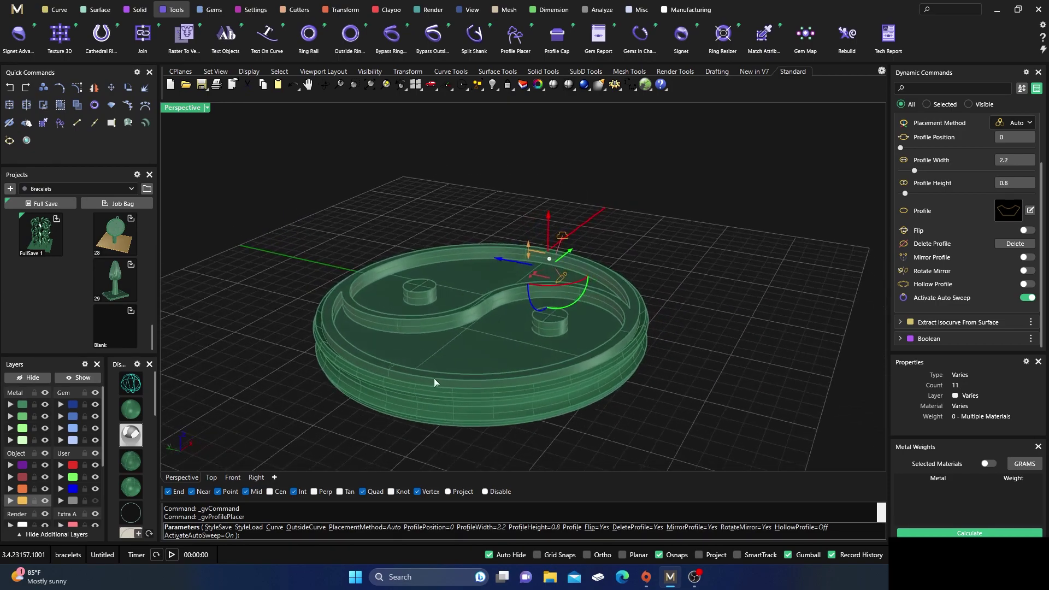
right_click(425, 400)
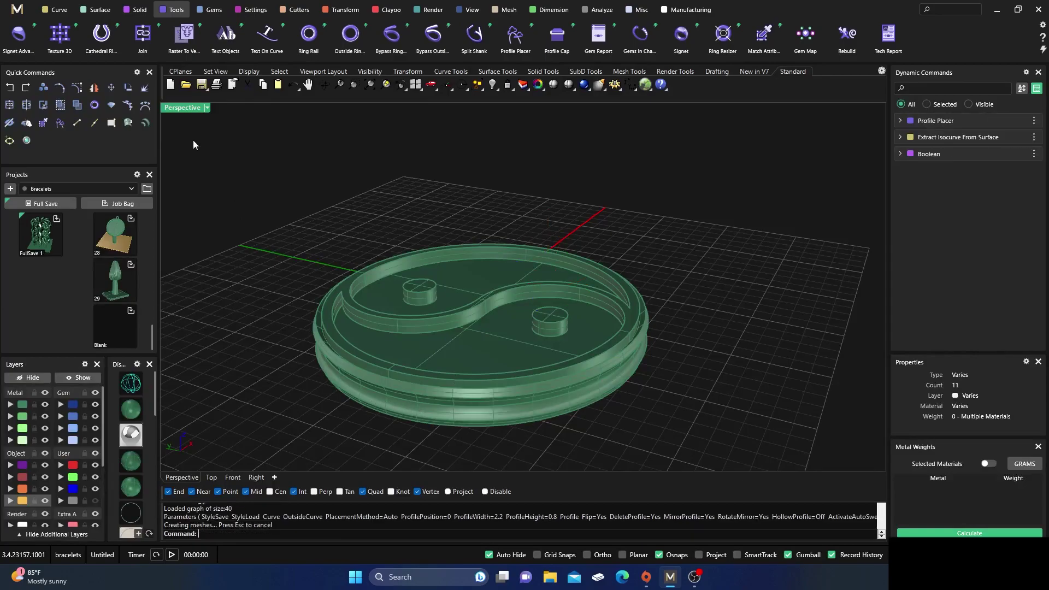
Extract an isocurve along the outer band's groove at surface position U 0.59, V 0.98, with angle 90.
click(58, 10)
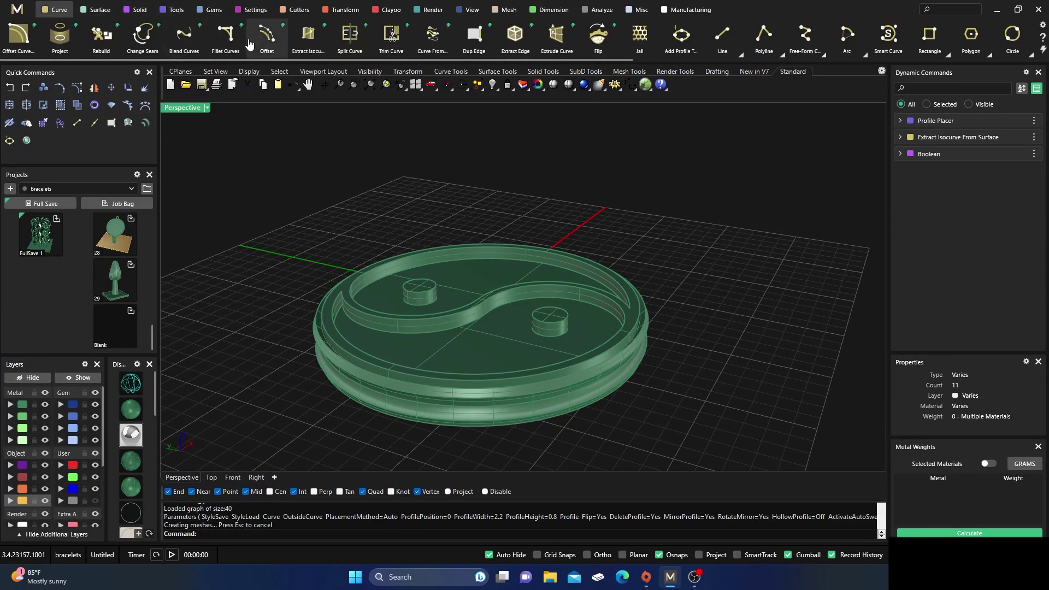
click(304, 38)
right_drag(417, 433, 455, 339)
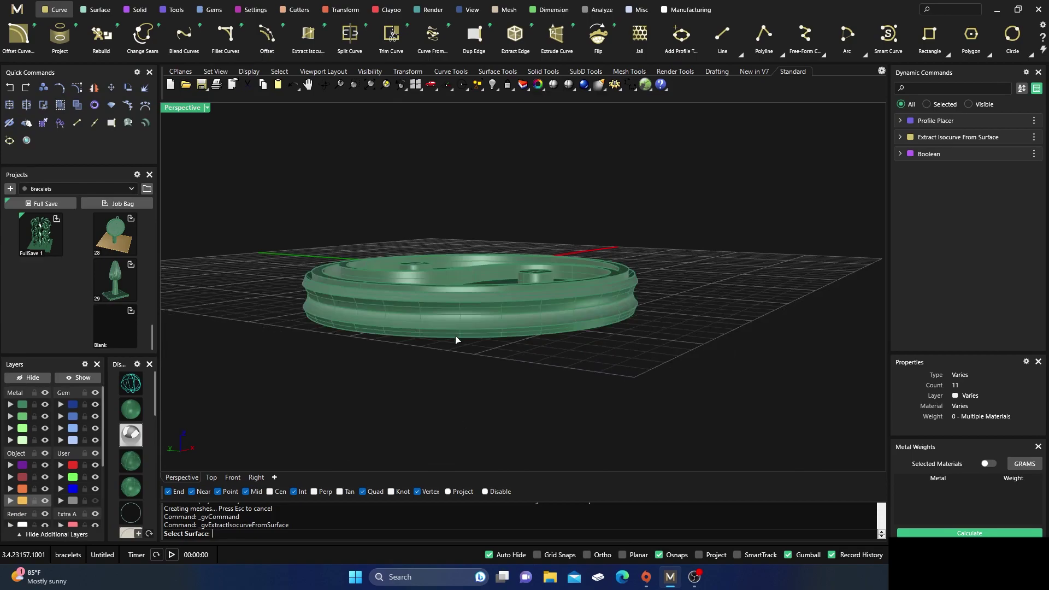
scroll(456, 327, up, 3)
click(463, 305)
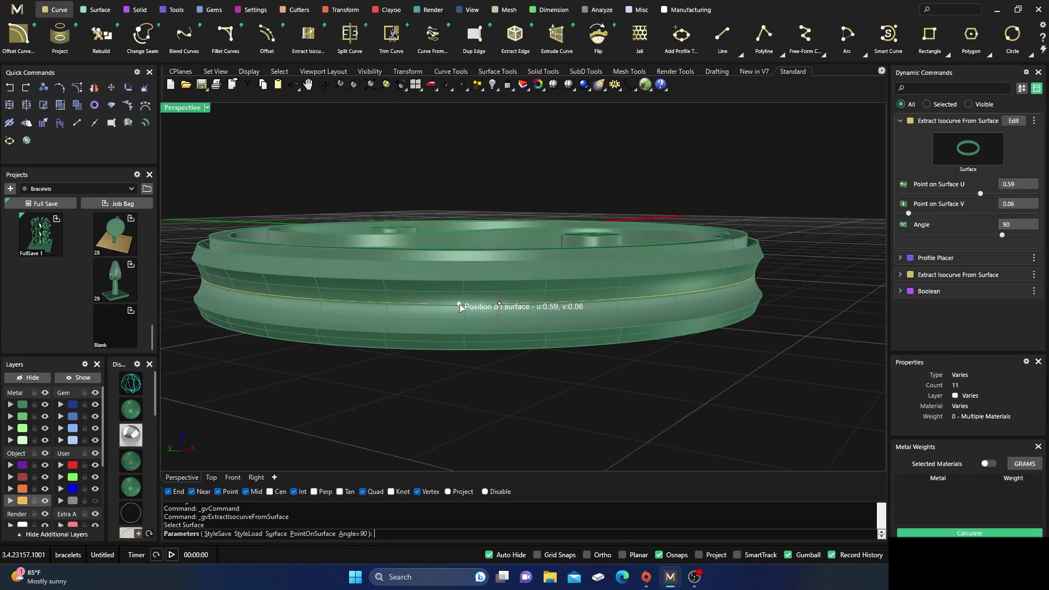
click(458, 308)
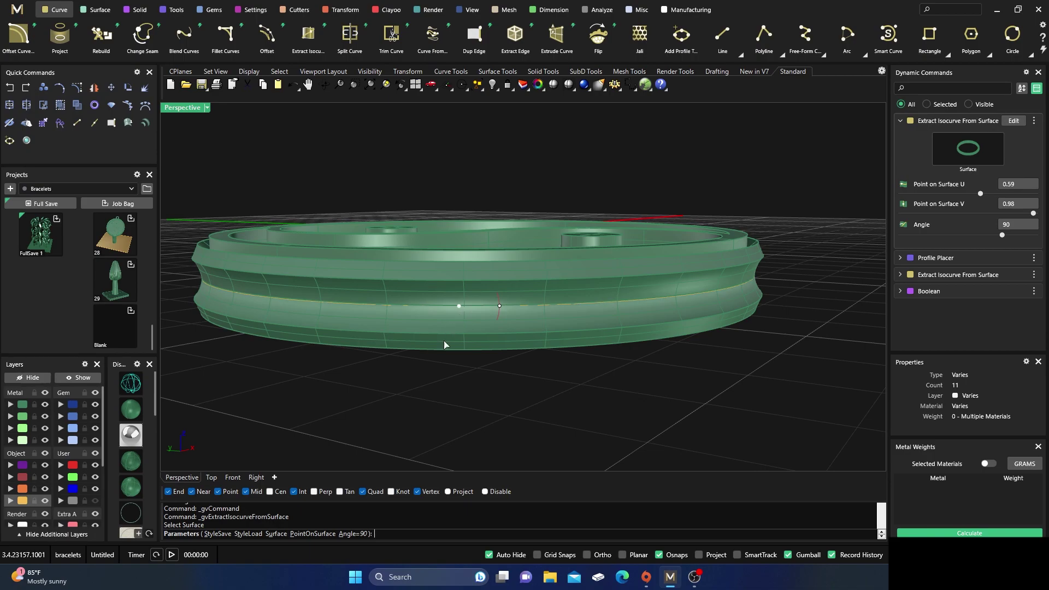
key(Return)
Finish the isocurve extraction and create a three-thread rope along the extracted curve in the outer band's groove.
click(458, 303)
click(463, 307)
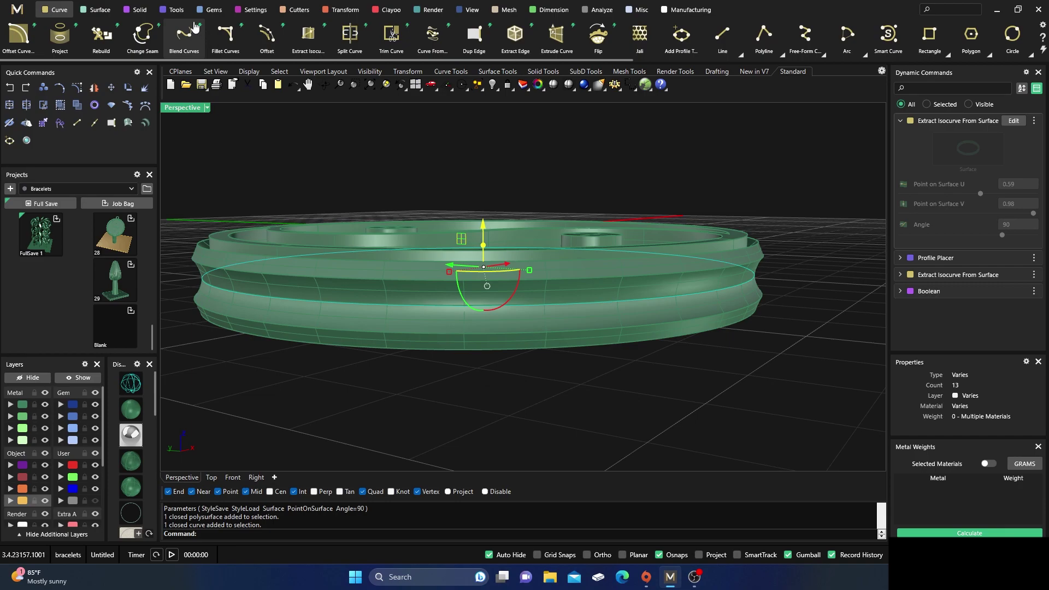
click(139, 10)
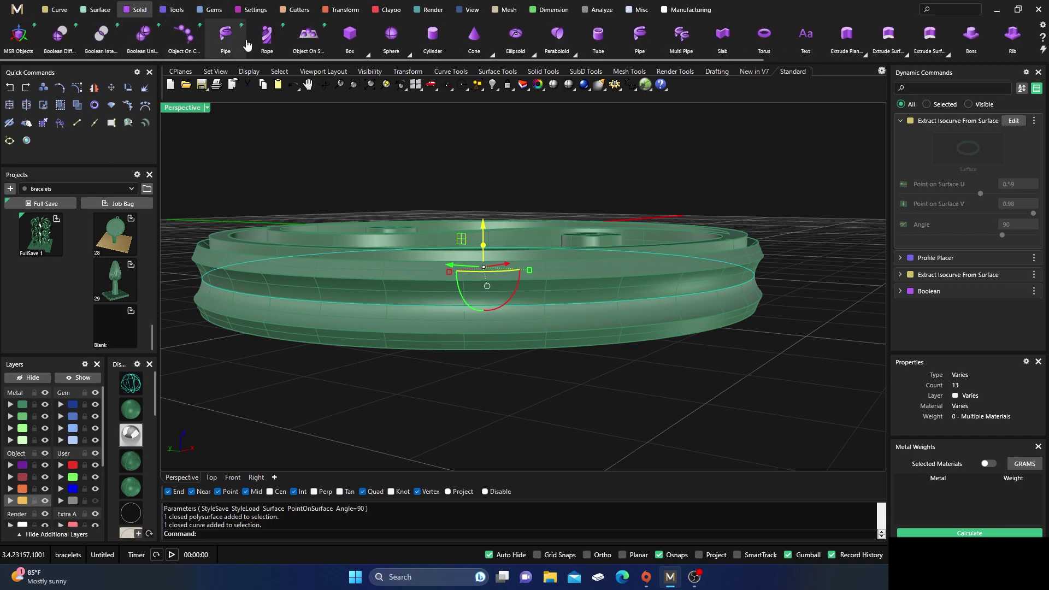
click(266, 38)
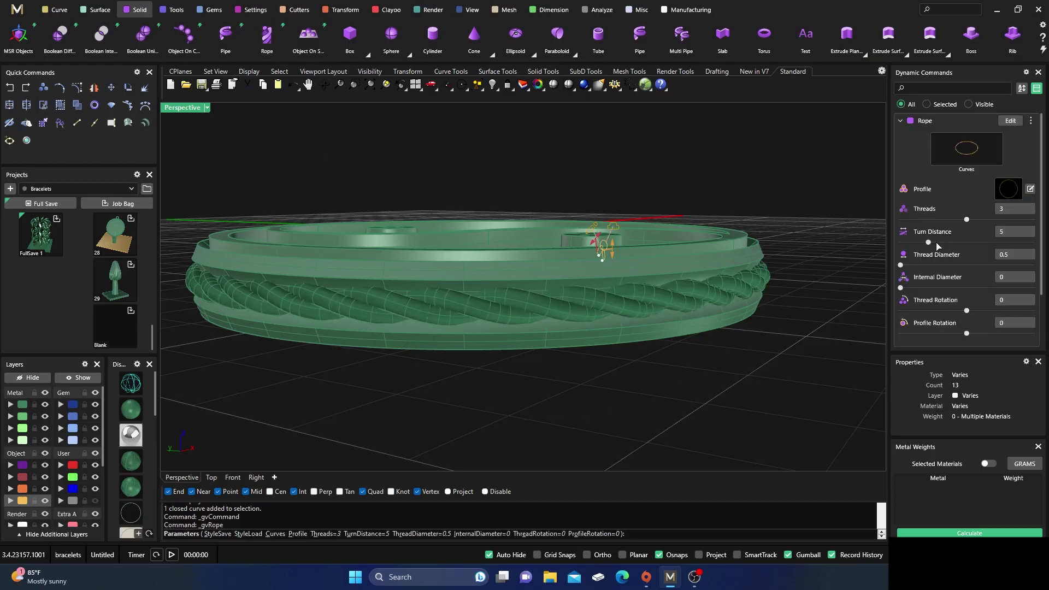
Set the rope's turn distance to 3 and its thread diameter to 0.76, and finish the Rope command.
drag(929, 244, 915, 244)
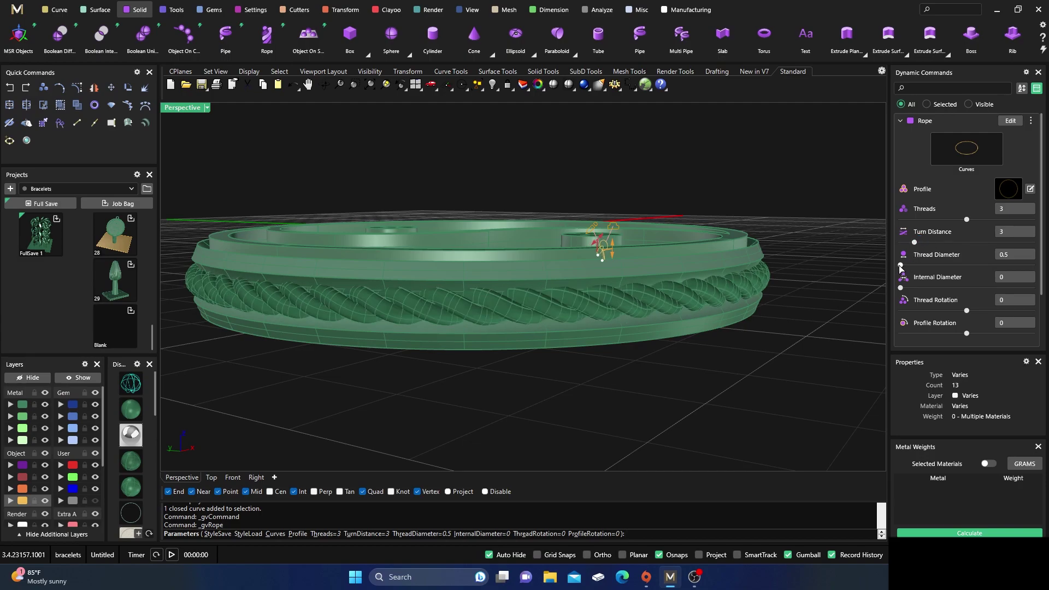
drag(903, 267, 927, 265)
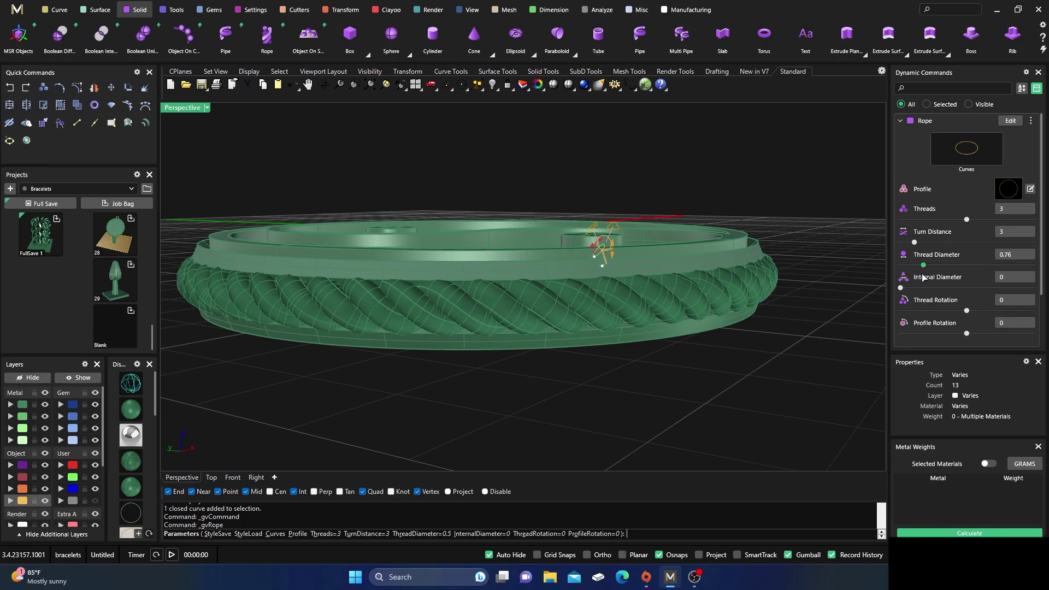
right_drag(553, 339, 567, 362)
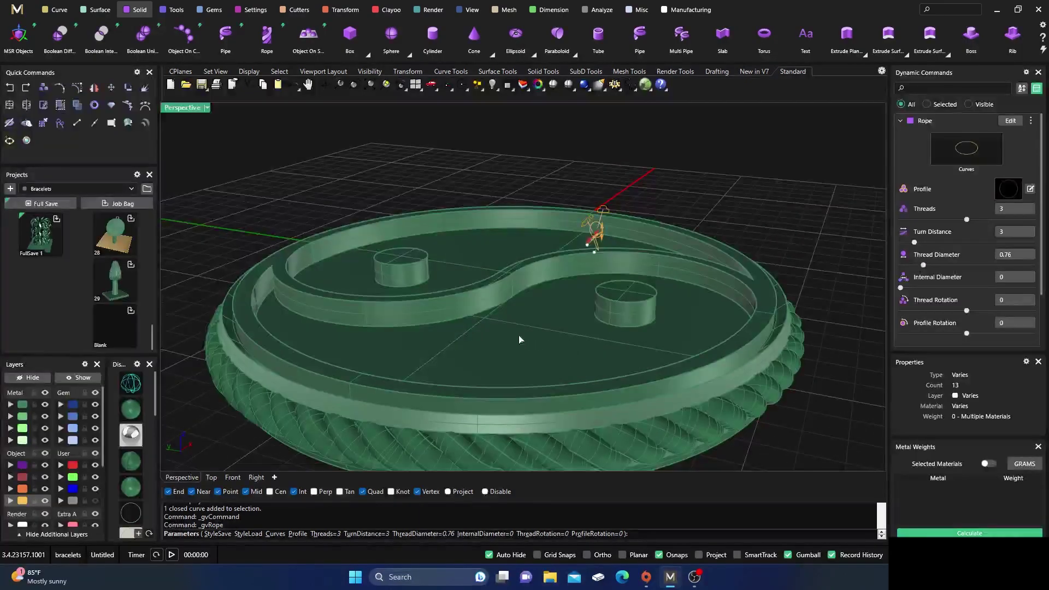
key(Return)
scroll(459, 300, down, 3)
right_drag(459, 300, 480, 239)
scroll(478, 377, up, 5)
right_drag(432, 324, 497, 248)
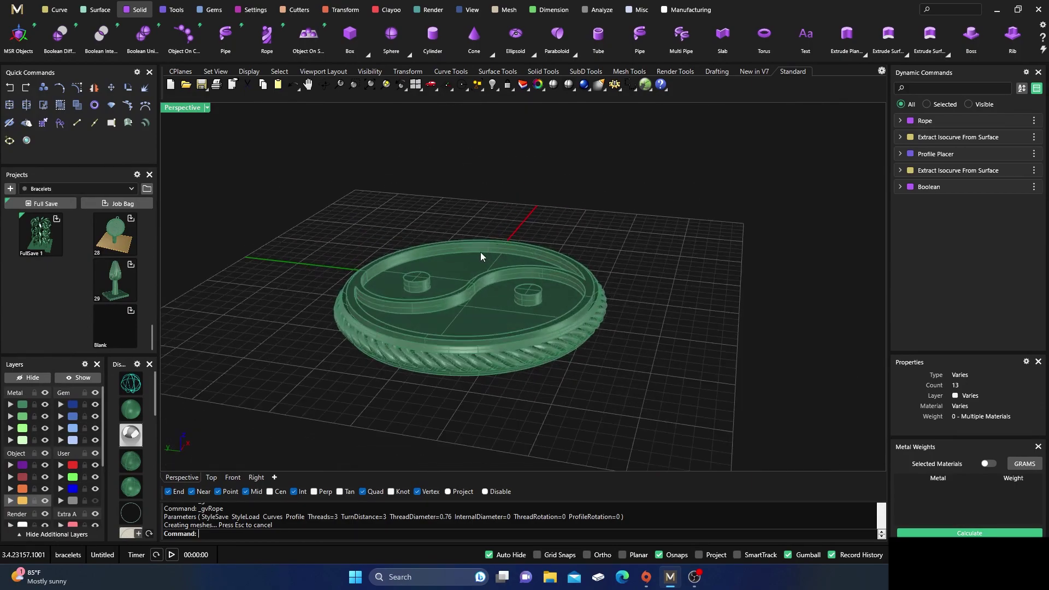
Duplicate all the upper edges outlining the two teardrop-shaped recesses of the yin-yang disc.
click(112, 123)
scroll(380, 267, up, 5)
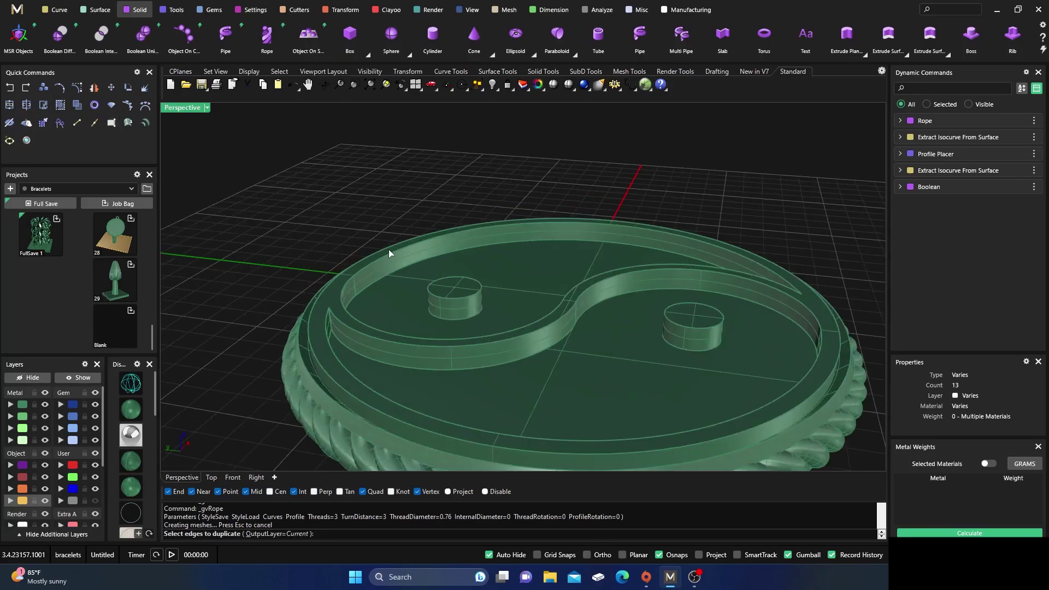
click(392, 256)
click(346, 284)
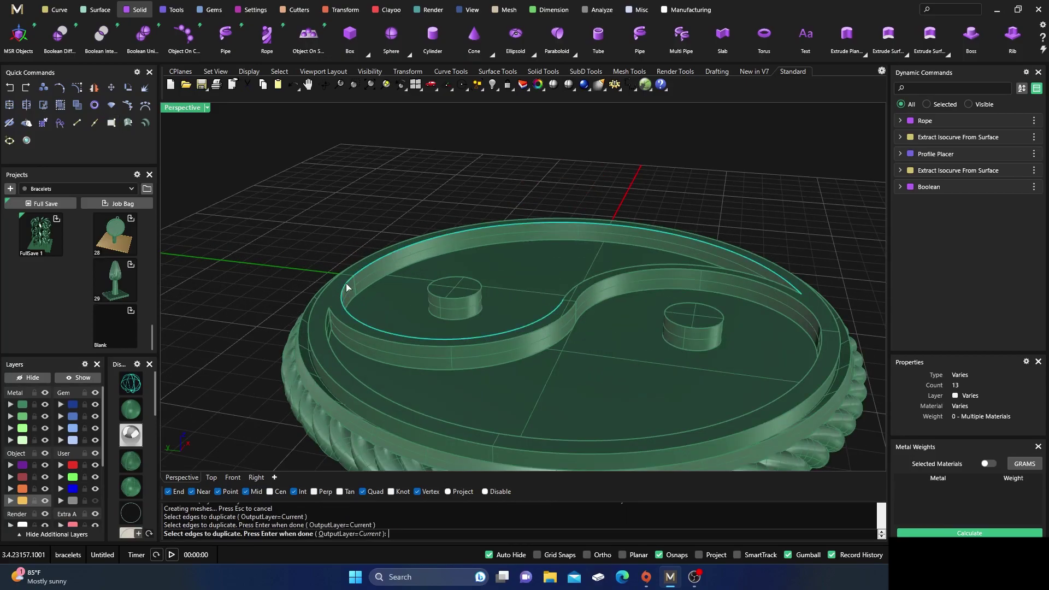
click(591, 279)
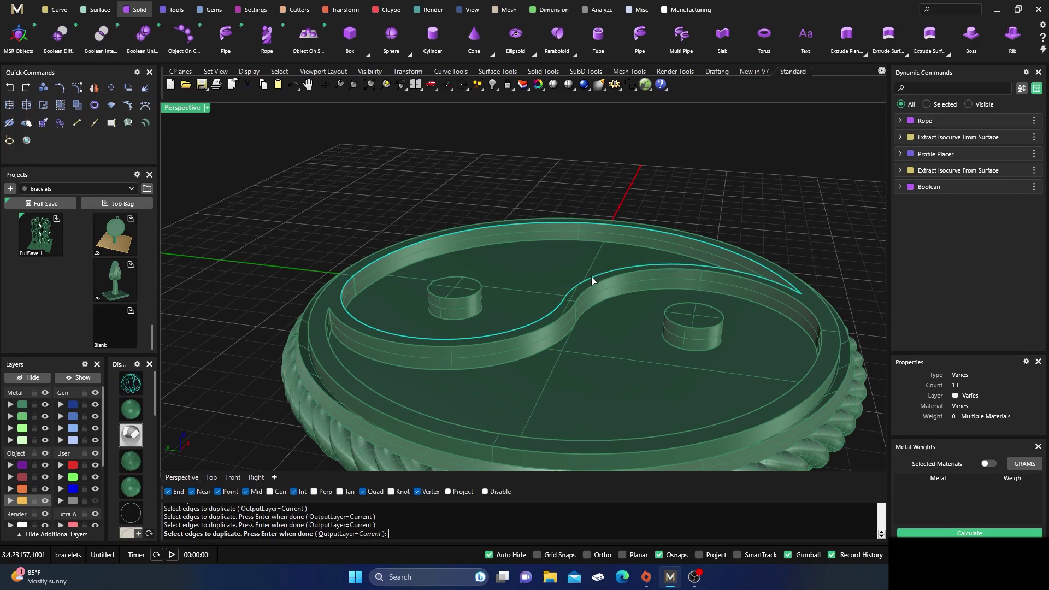
click(570, 311)
click(598, 300)
key(Return)
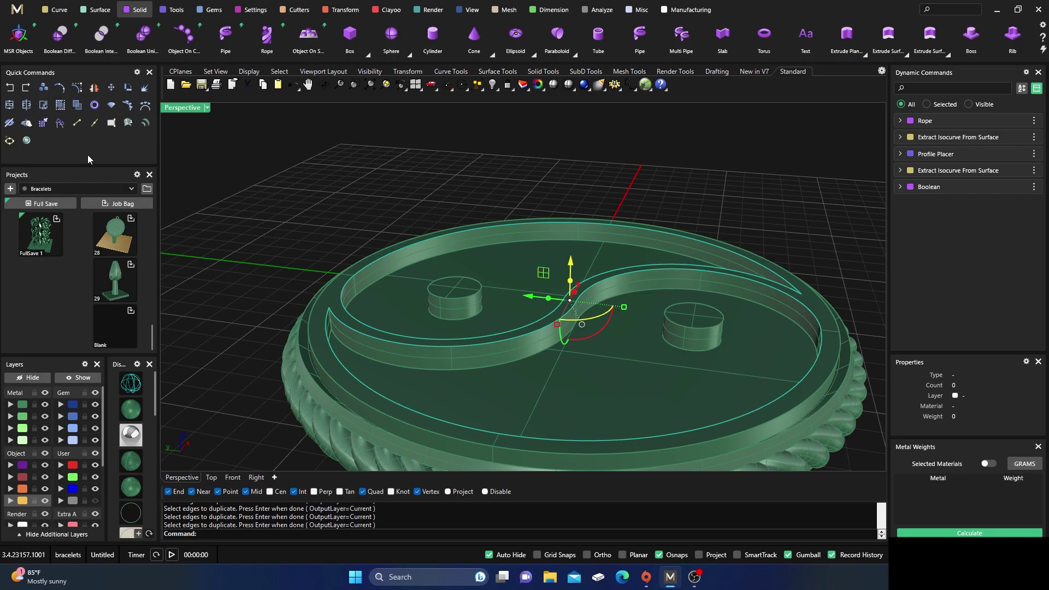
Join the duplicated recess edges into closed outlines and fill them with planar surfaces.
click(10, 106)
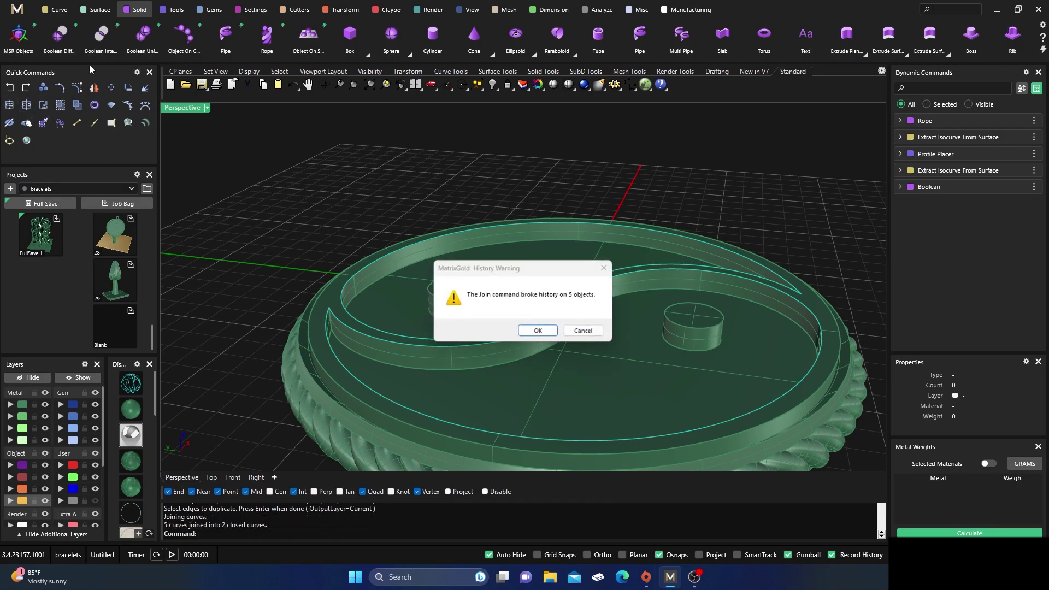
click(556, 332)
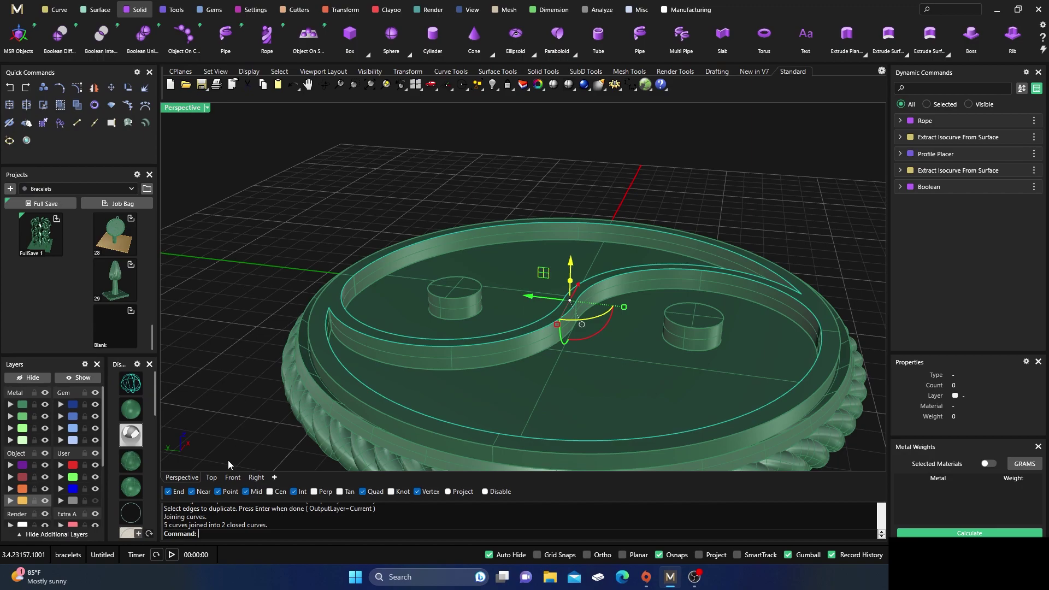
click(98, 9)
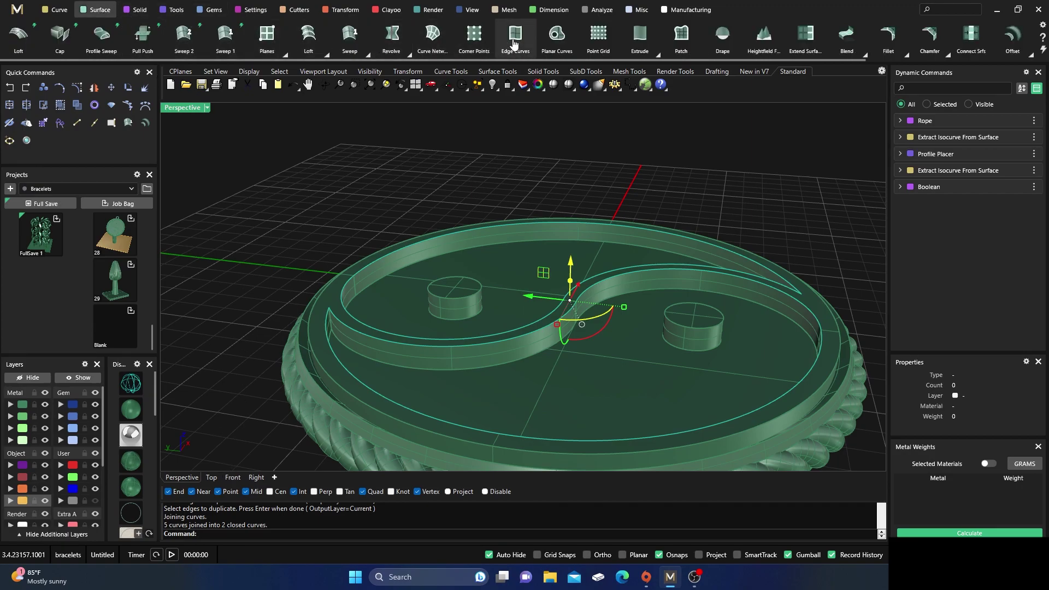
click(557, 38)
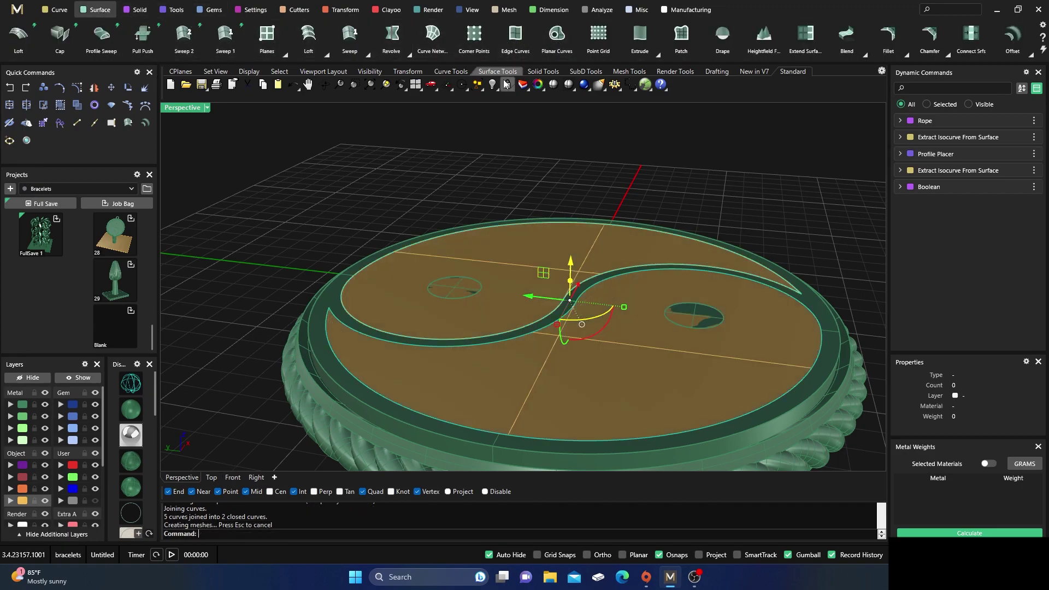
click(353, 163)
right_drag(353, 163, 347, 172)
scroll(393, 277, down, 5)
click(431, 310)
scroll(429, 309, up, 3)
shift+click(434, 201)
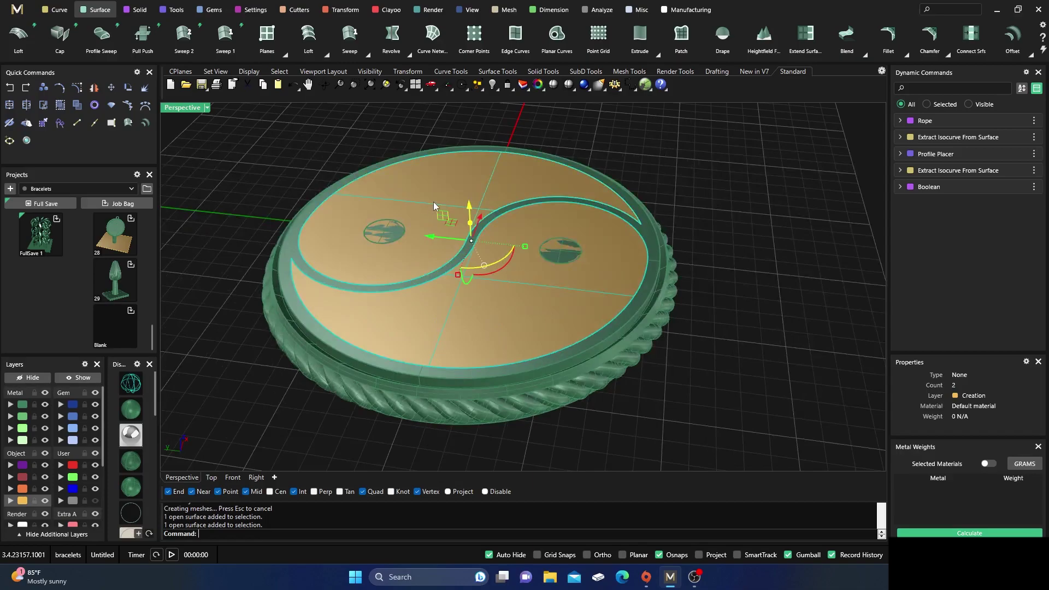
click(26, 105)
right_click(273, 145)
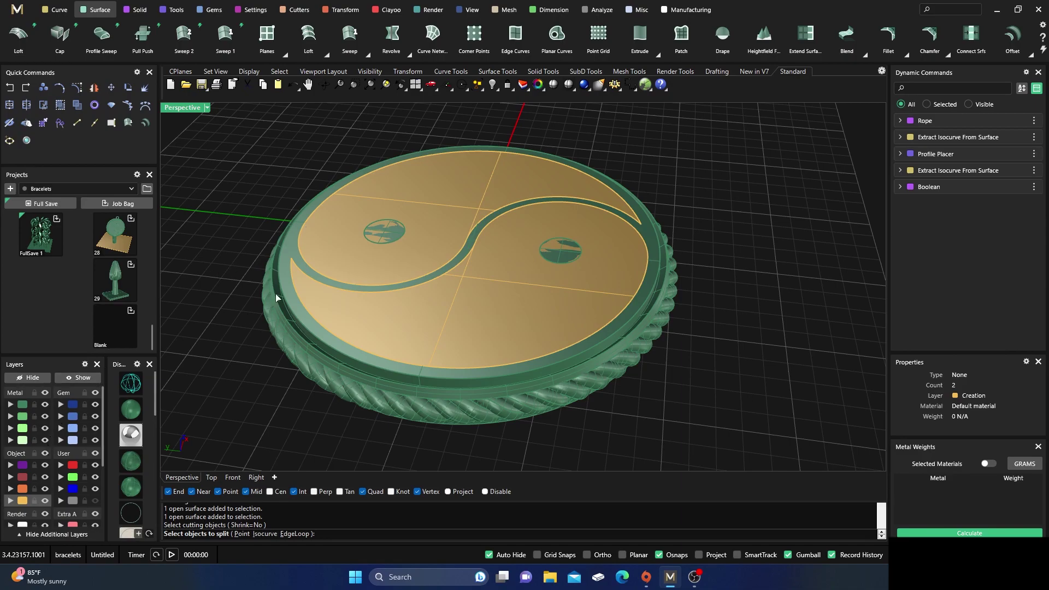
click(348, 221)
click(376, 329)
Hide the two planar surfaces covering the yin-yang recesses.
click(27, 378)
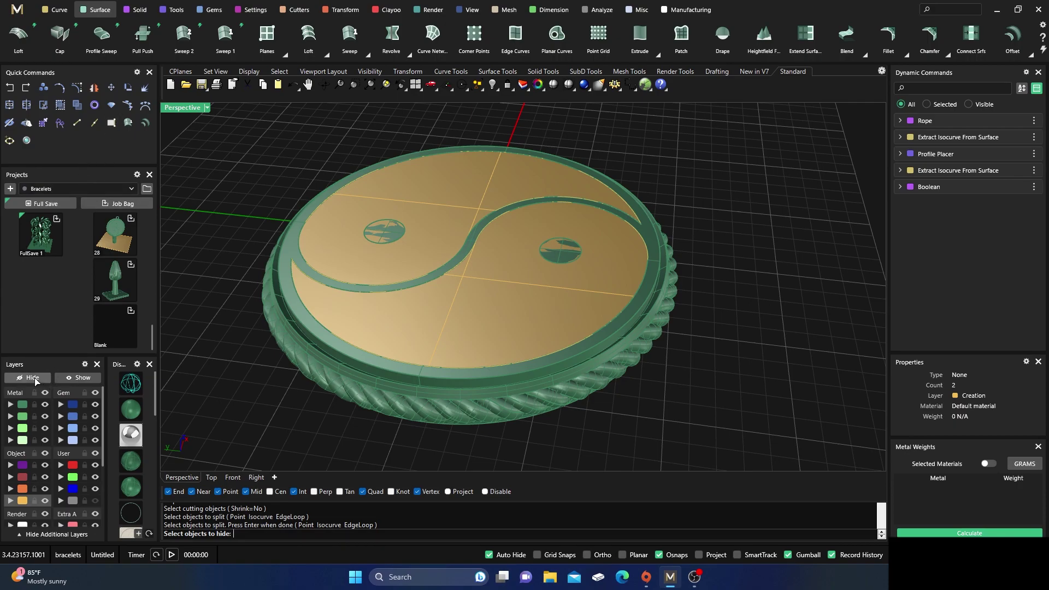
click(399, 271)
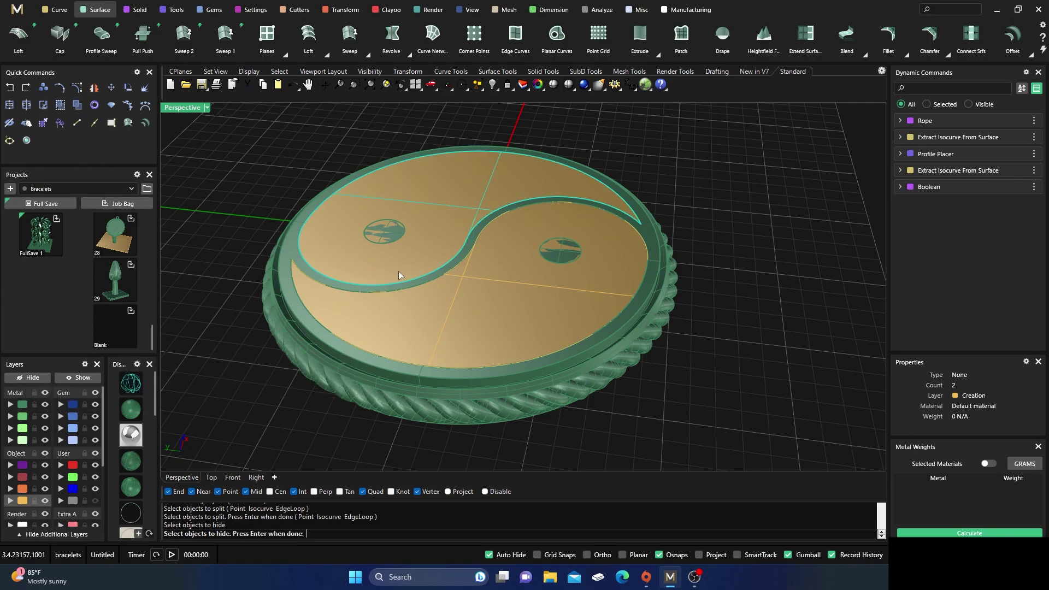
click(421, 316)
key(Escape)
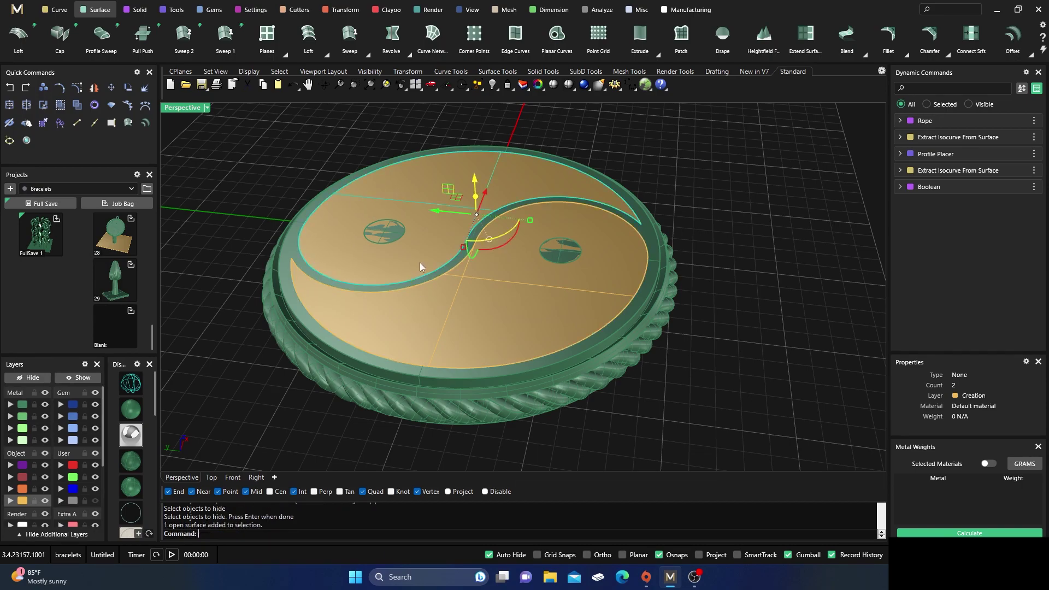
click(429, 329)
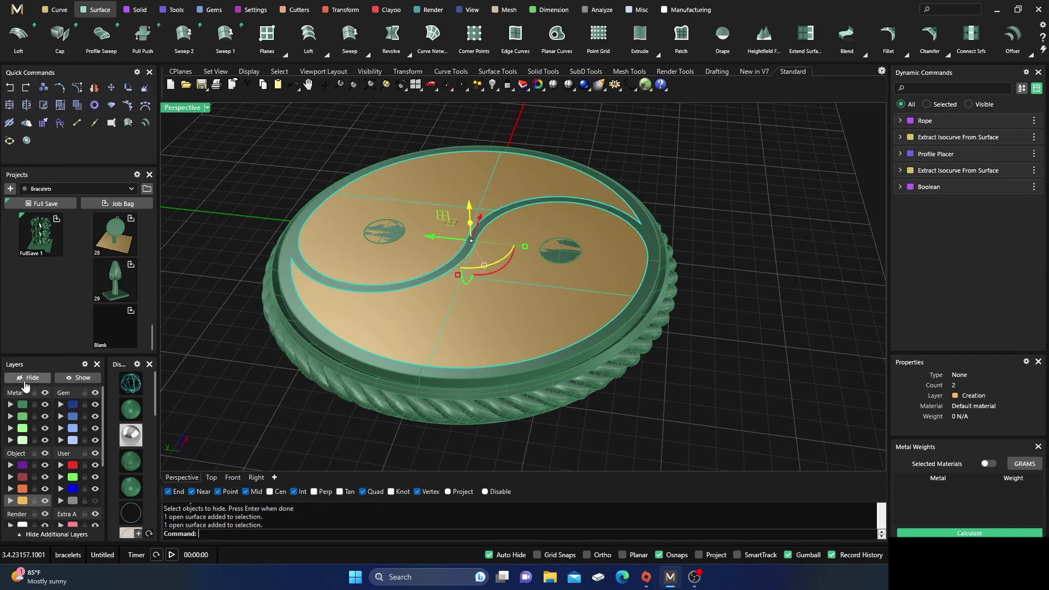
click(28, 377)
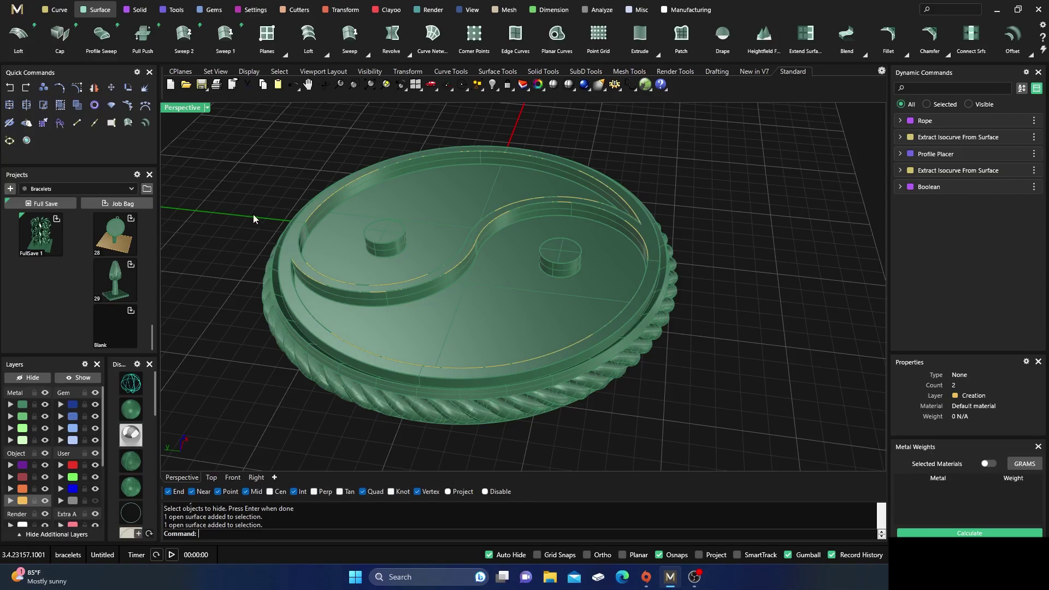
Duplicate the top circular edges of the two small round posts inside the recesses.
click(112, 126)
click(385, 244)
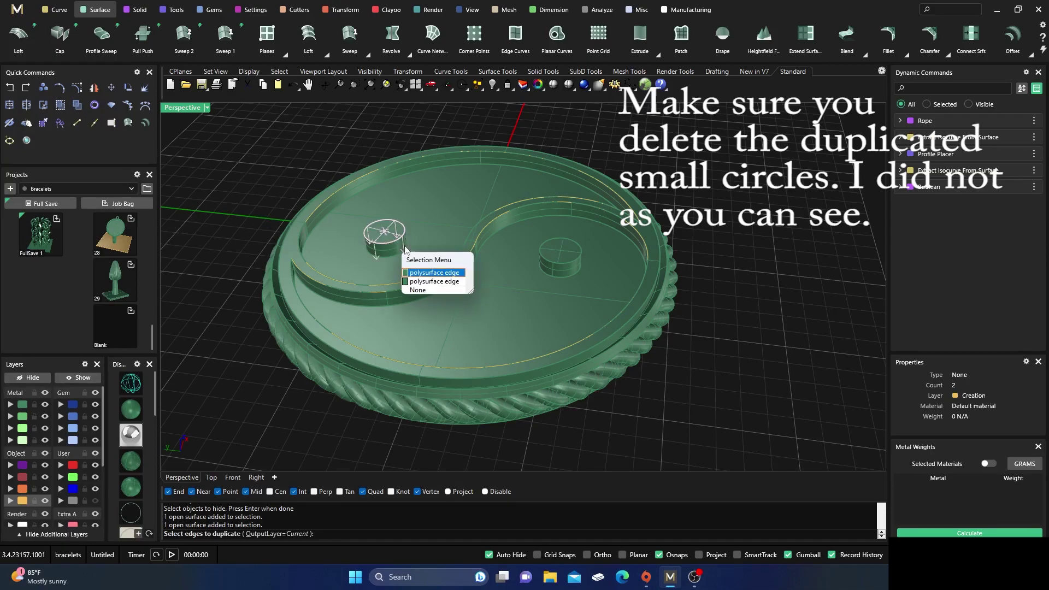
click(420, 273)
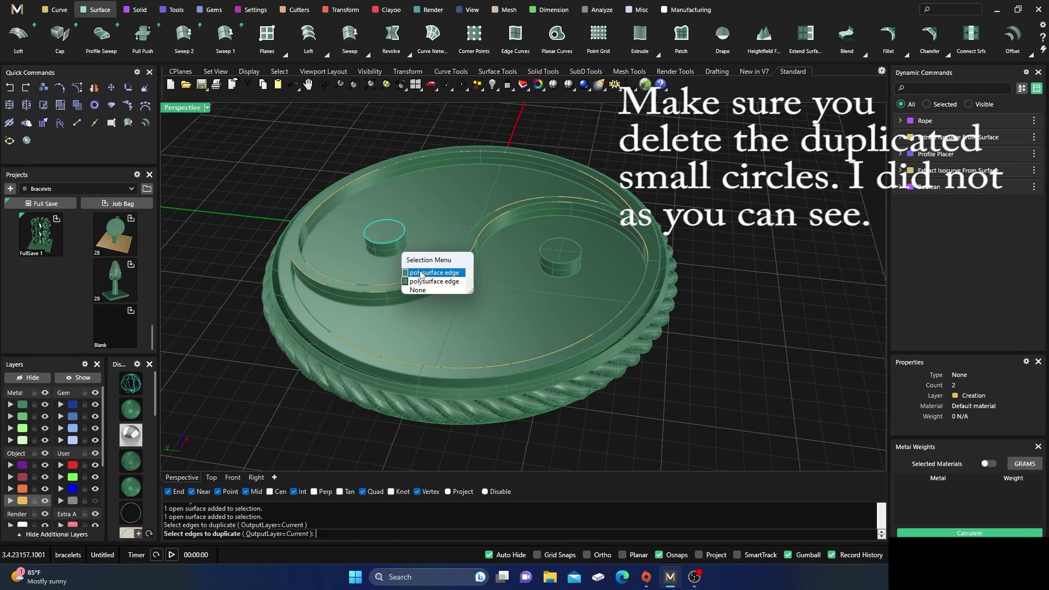
click(570, 266)
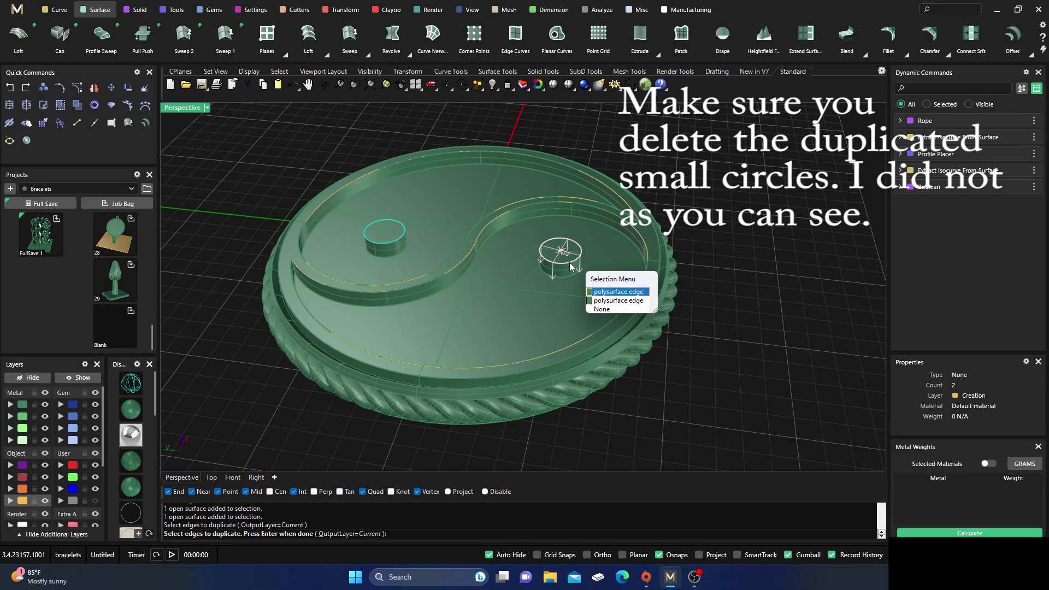
click(598, 292)
key(Return)
key(Delete)
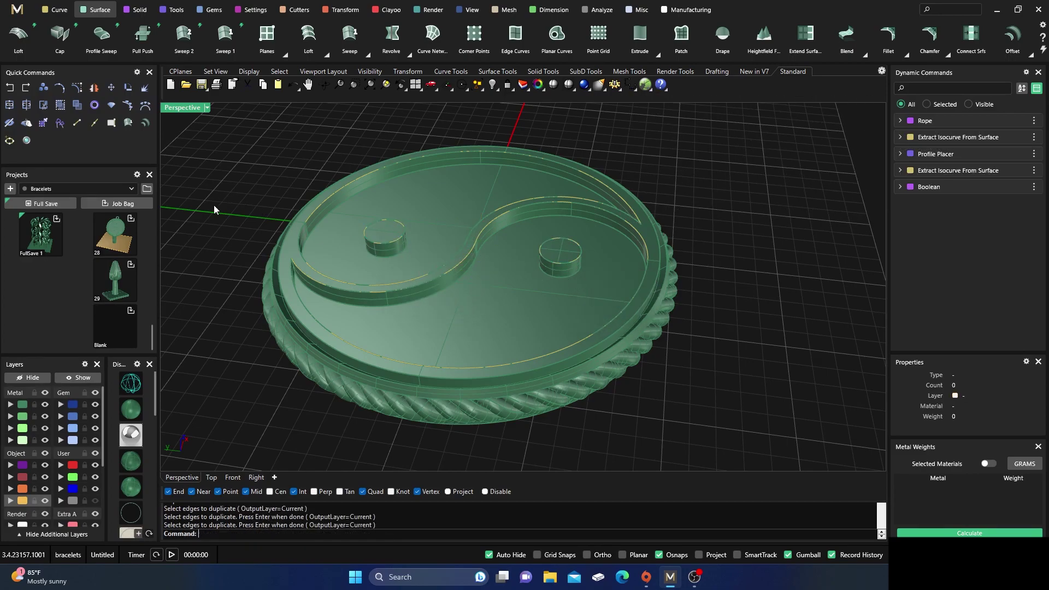
Show the hidden planar surfaces again and split both of them with the two duplicated post circles.
click(82, 377)
click(378, 318)
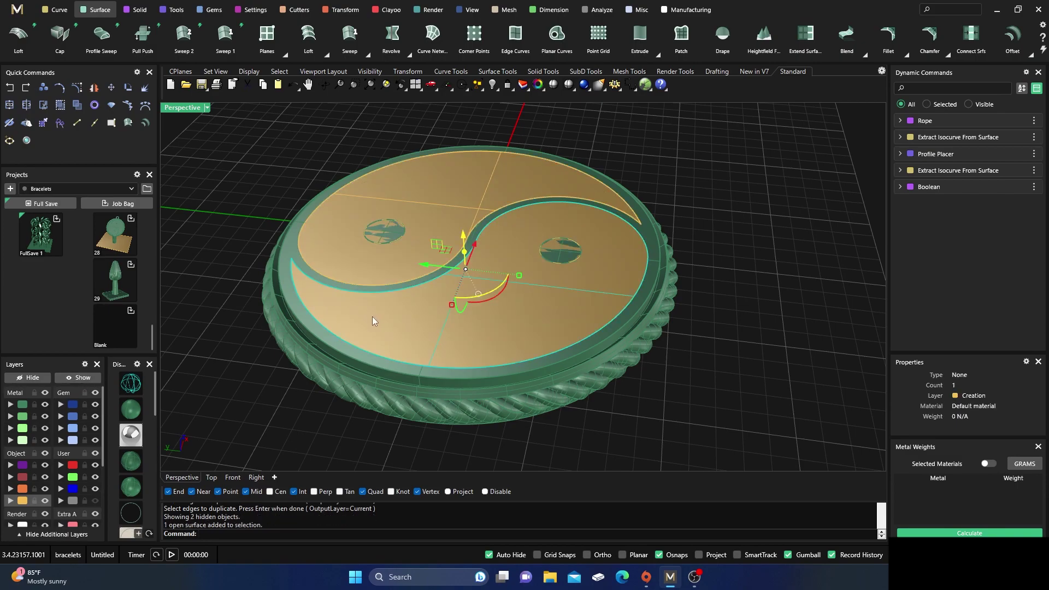
click(329, 250)
click(26, 105)
click(390, 244)
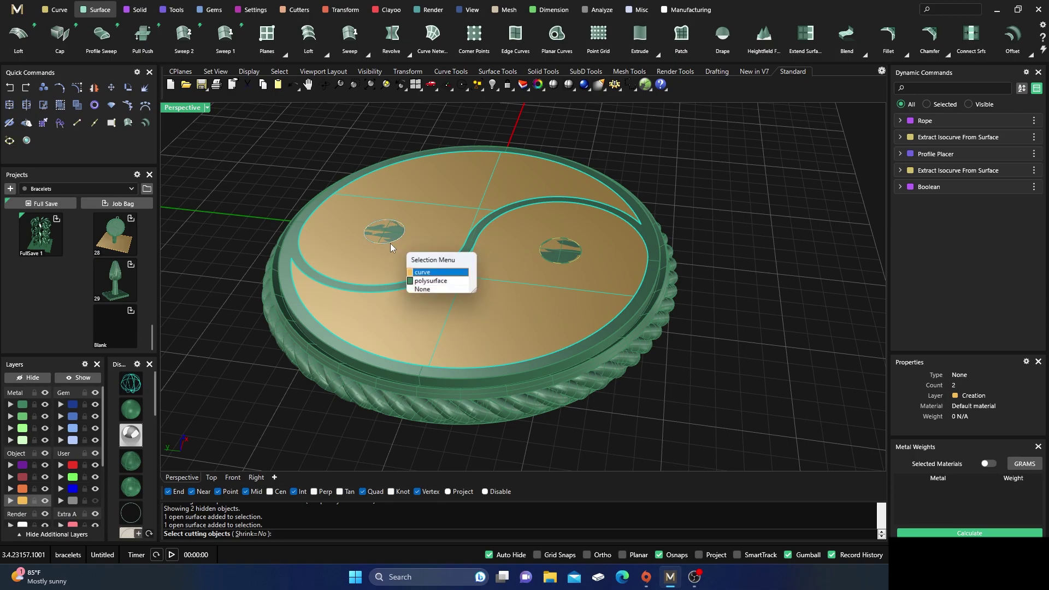
click(429, 271)
click(576, 261)
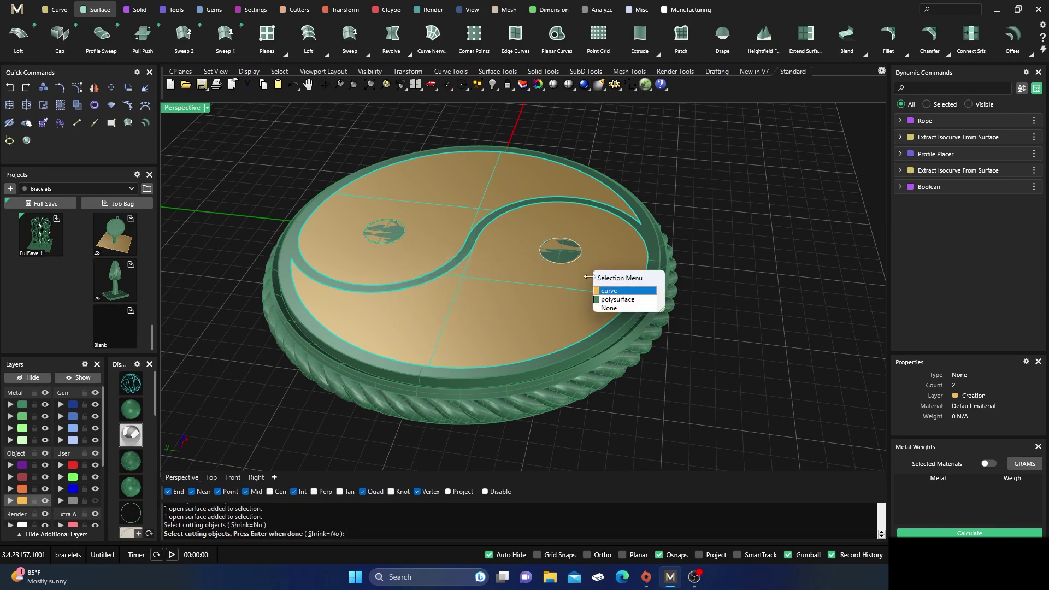
click(594, 290)
key(Return)
click(547, 331)
Delete the two small circular surface pieces lying over the round posts.
click(566, 252)
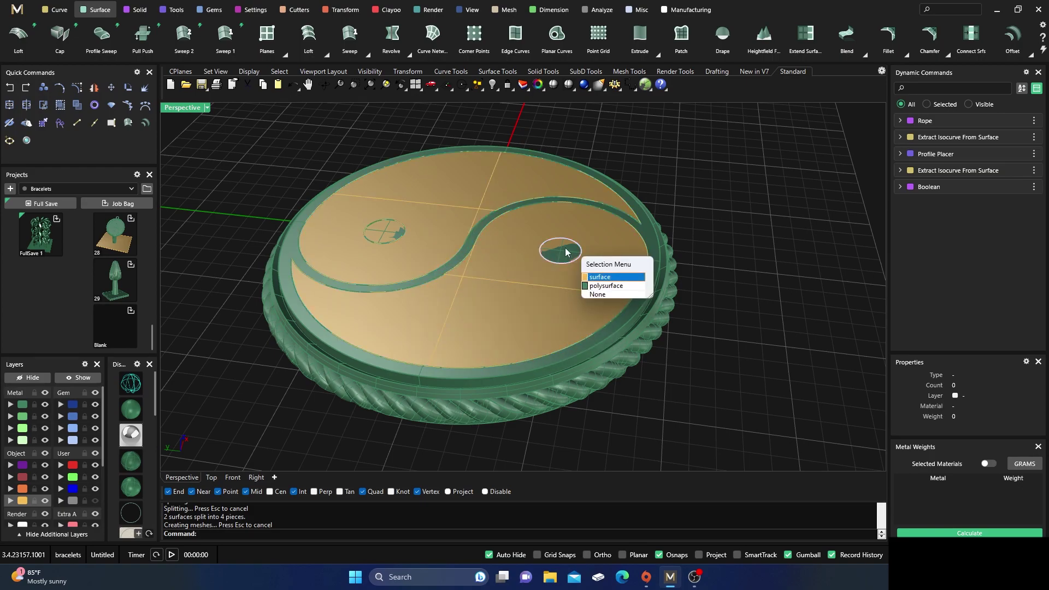
click(590, 278)
key(Delete)
click(396, 234)
click(427, 263)
key(Delete)
scroll(377, 247, down, 4)
right_drag(376, 247, 425, 261)
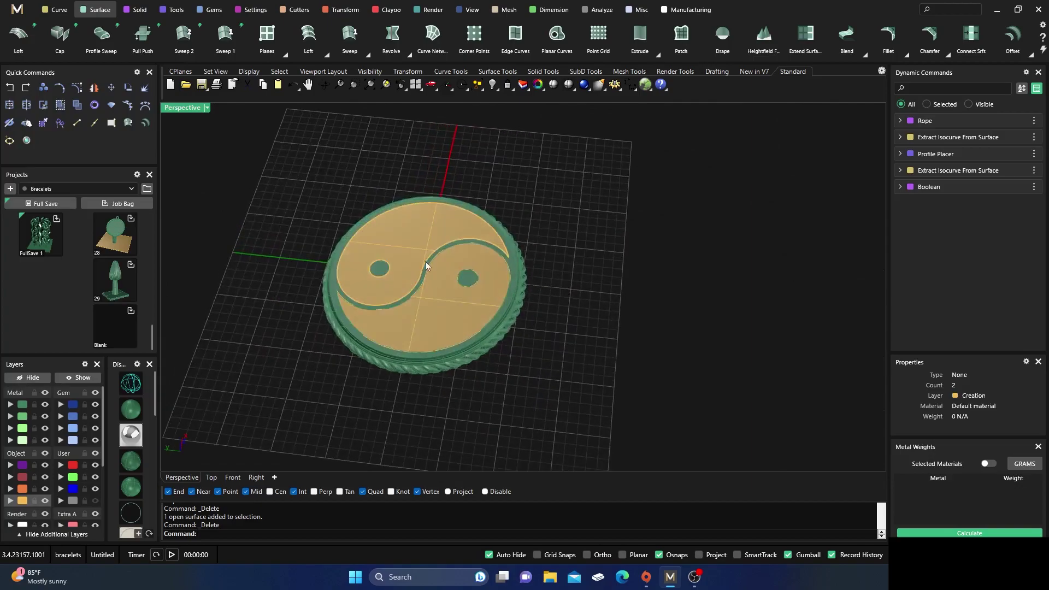
Move both remaining yin-yang planar surfaces to the Metal 03 layer.
click(407, 248)
shift+click(391, 323)
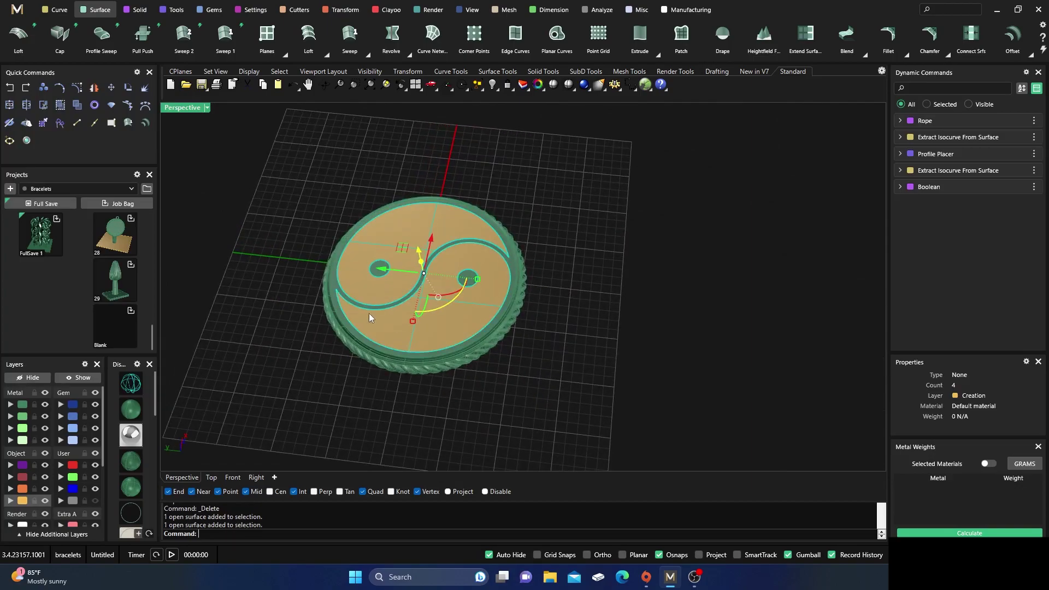
click(11, 429)
click(663, 243)
scroll(452, 316, down, 2)
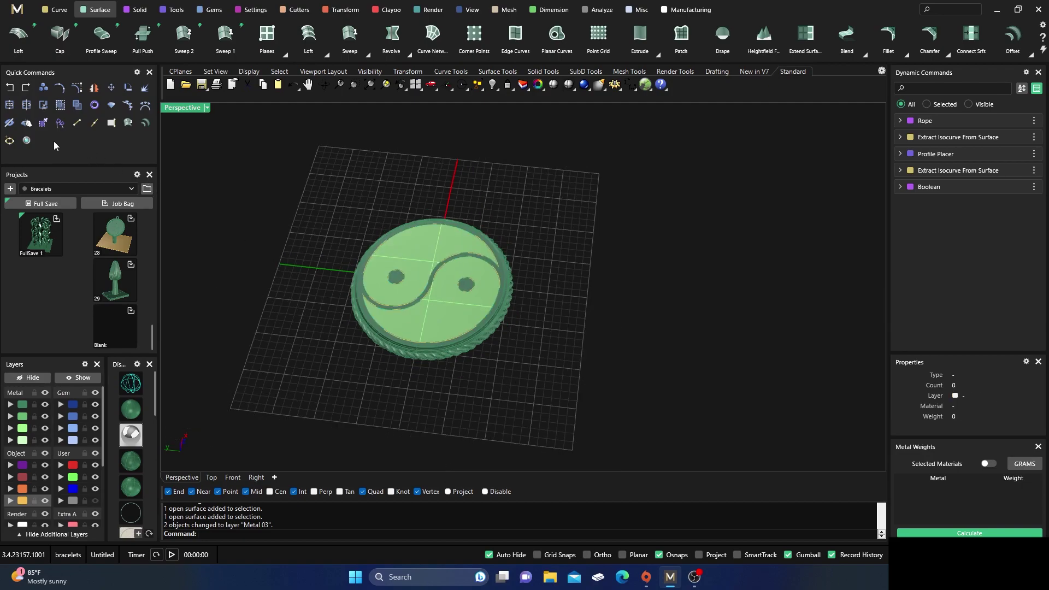
Open Render Studio and move all curves on the Creation layer to the User 04 layer.
click(27, 141)
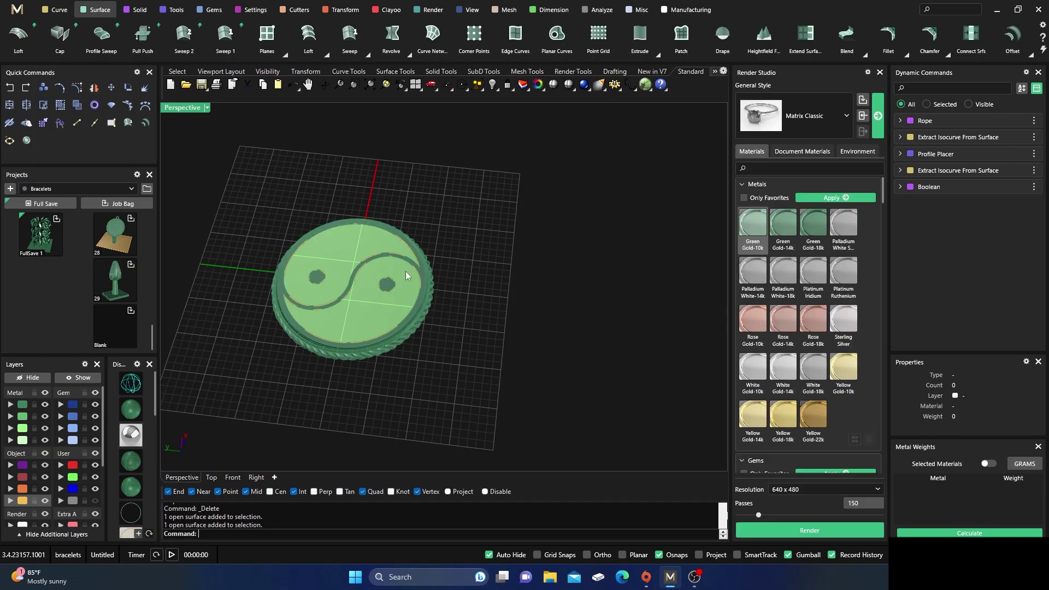
scroll(577, 281, down, 3)
scroll(480, 305, up, 6)
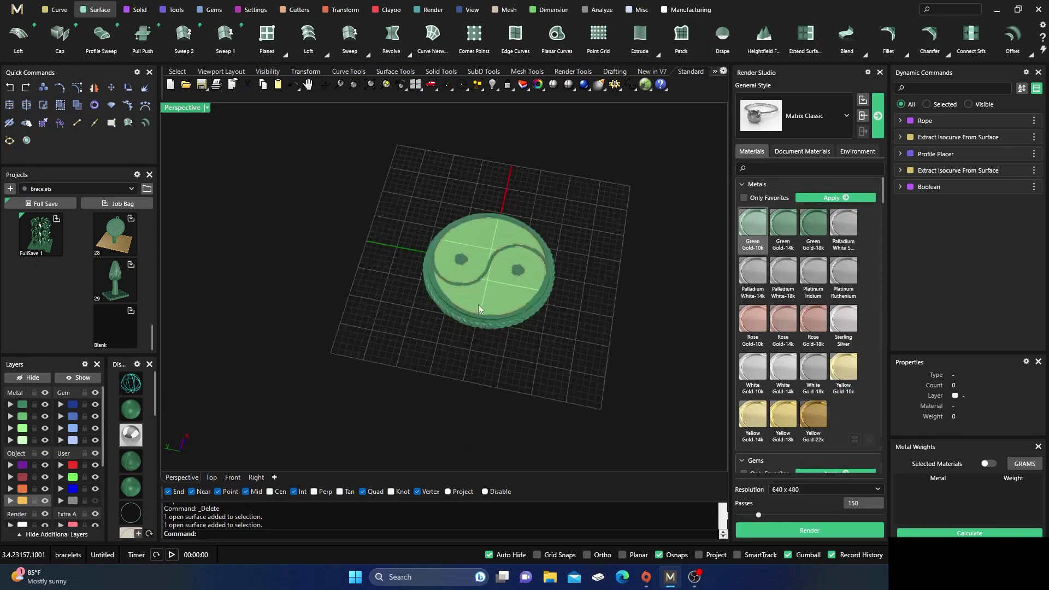
click(46, 502)
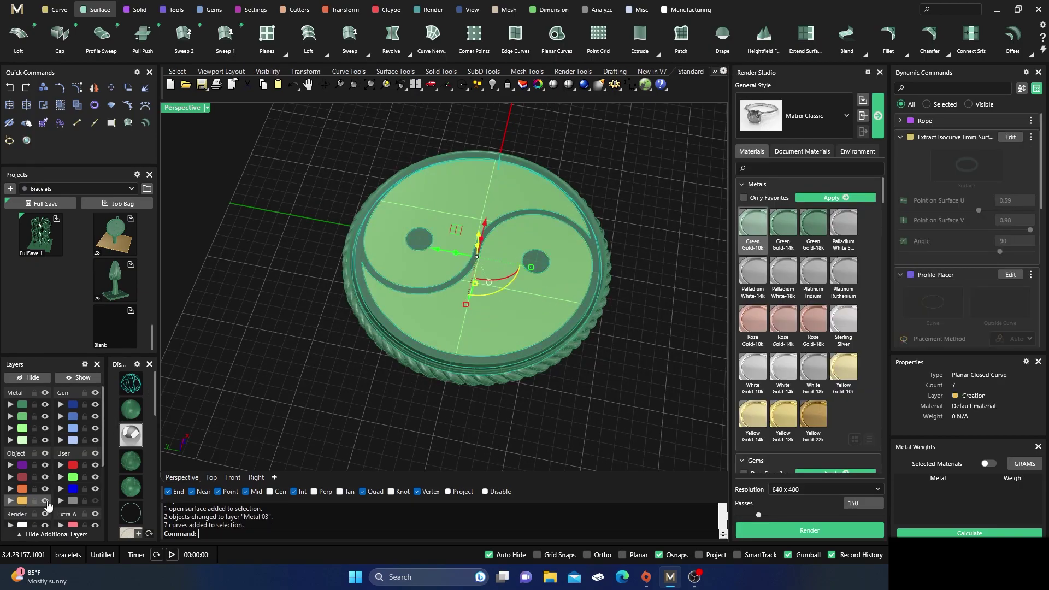
click(59, 503)
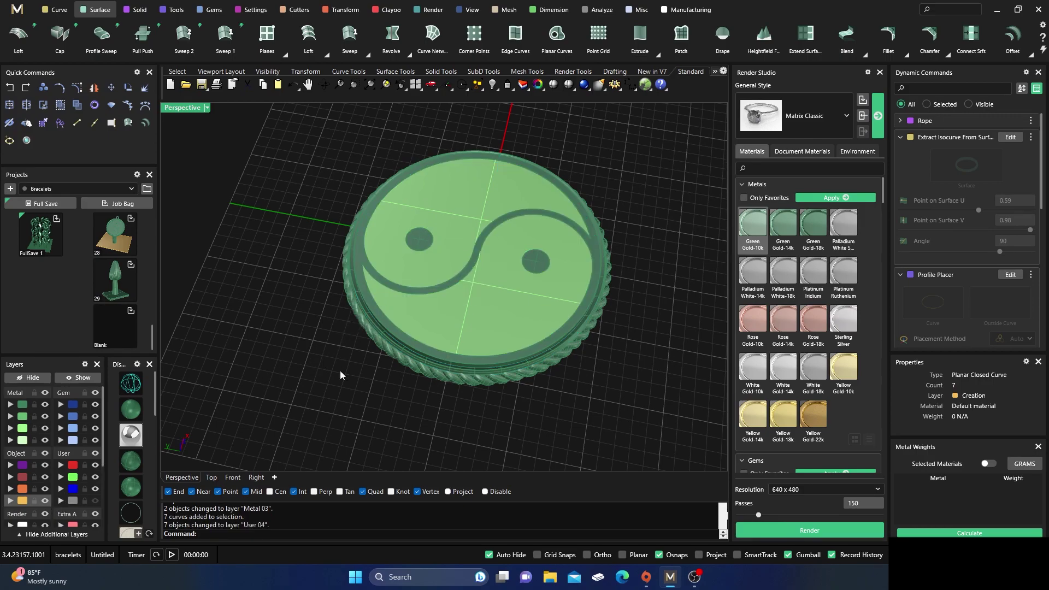
right_drag(340, 371, 327, 363)
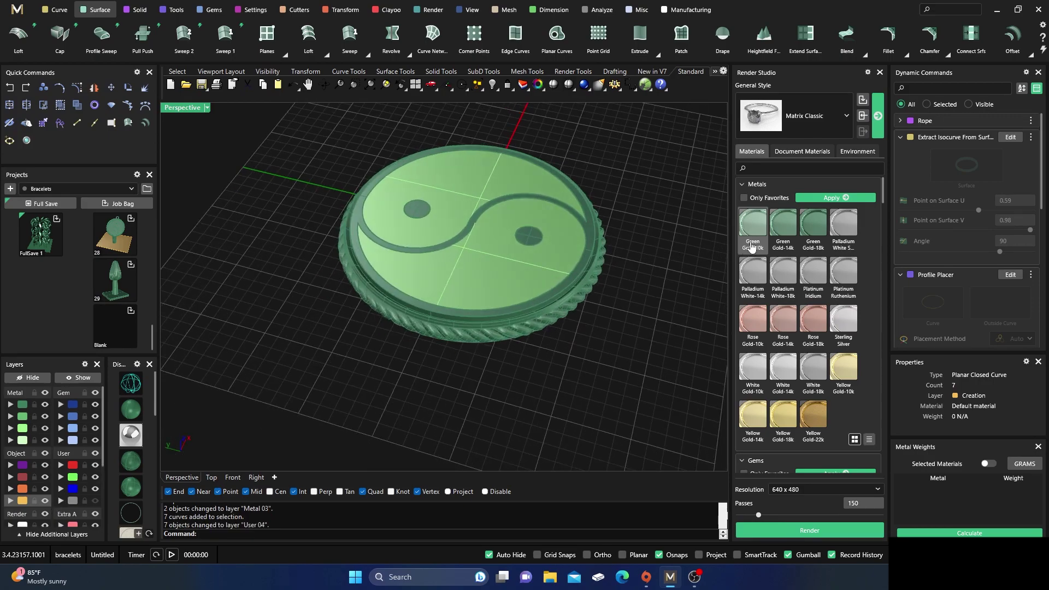
Apply the Onyx gem material to the yin-yang inlay surface on the far half of the disc.
click(758, 185)
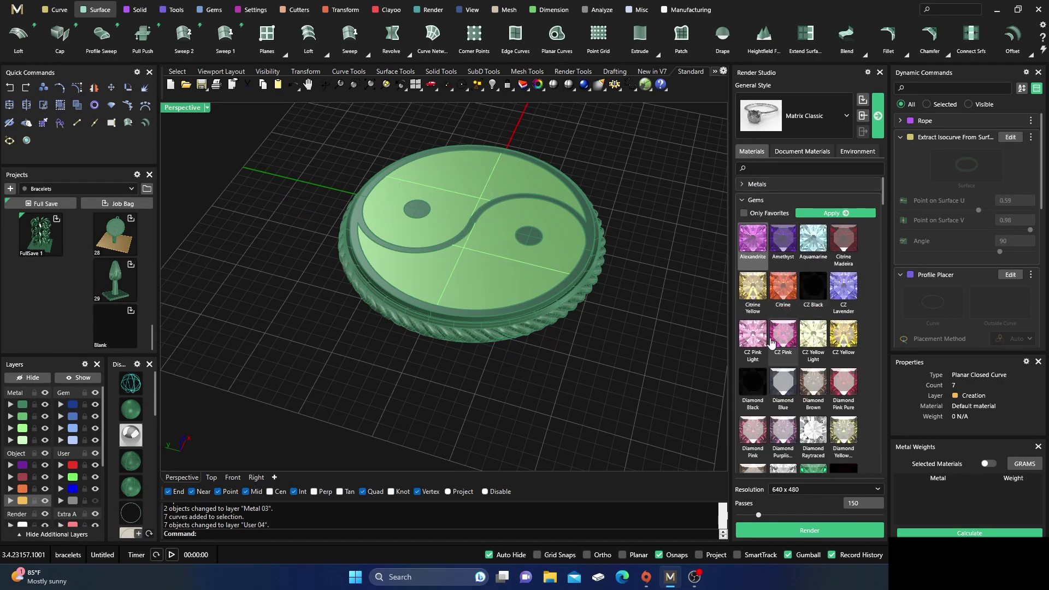
scroll(766, 348, down, 1)
scroll(766, 347, down, 3)
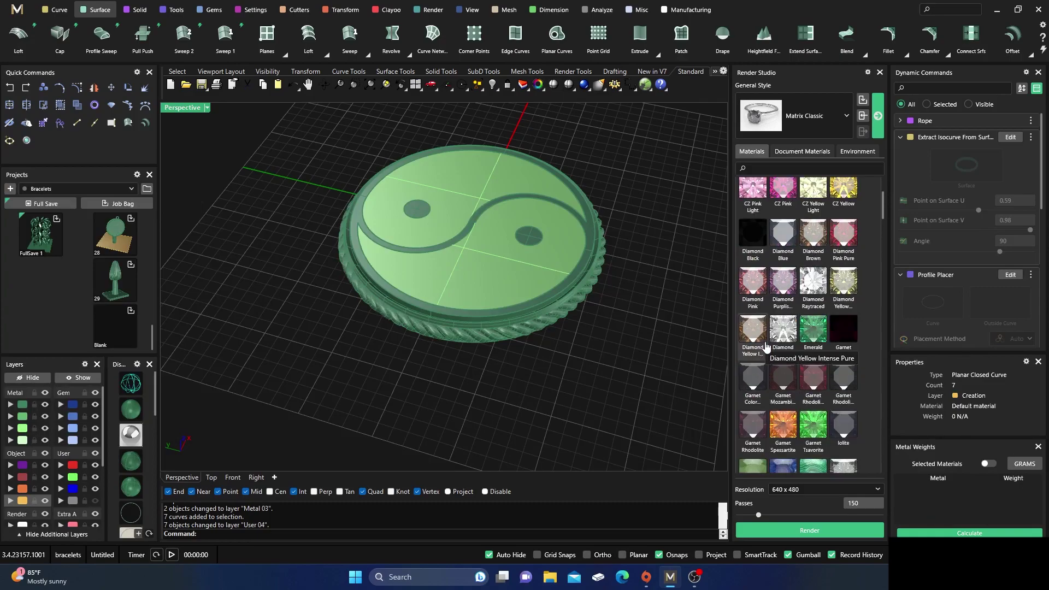
scroll(766, 348, down, 5)
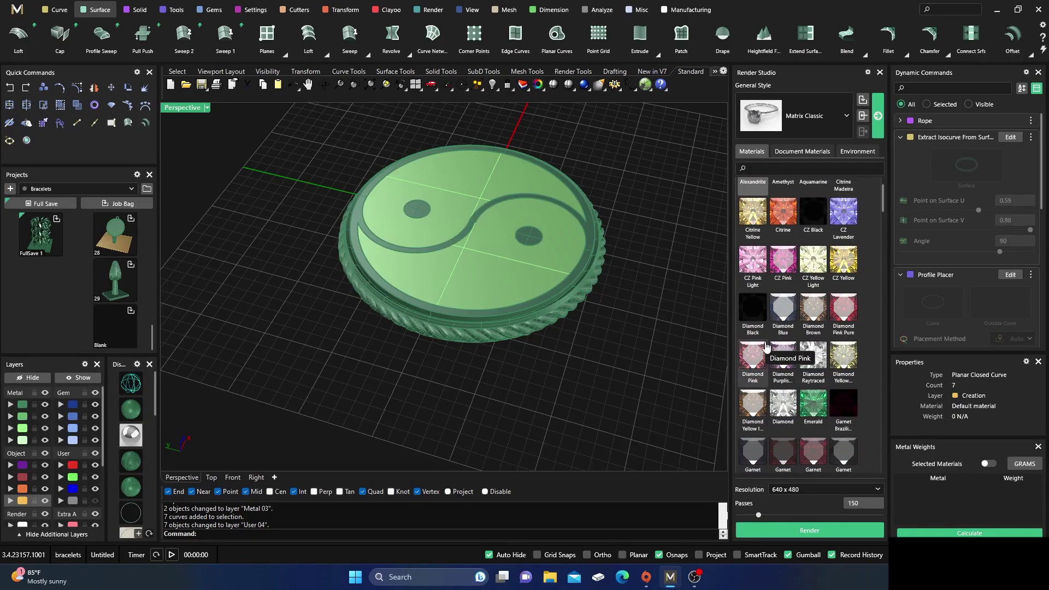
scroll(767, 347, down, 2)
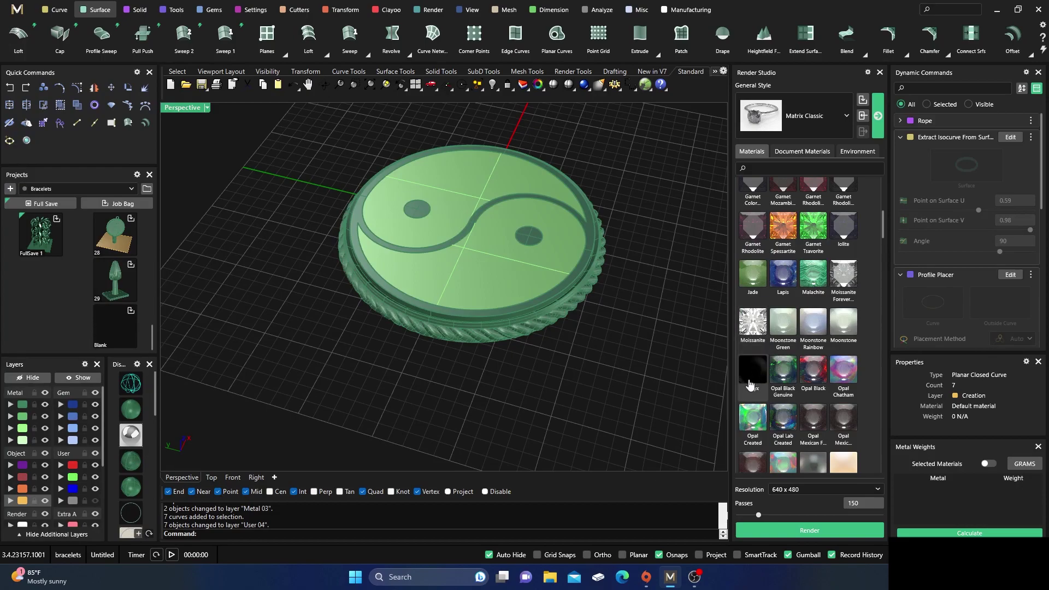
shift+click(532, 209)
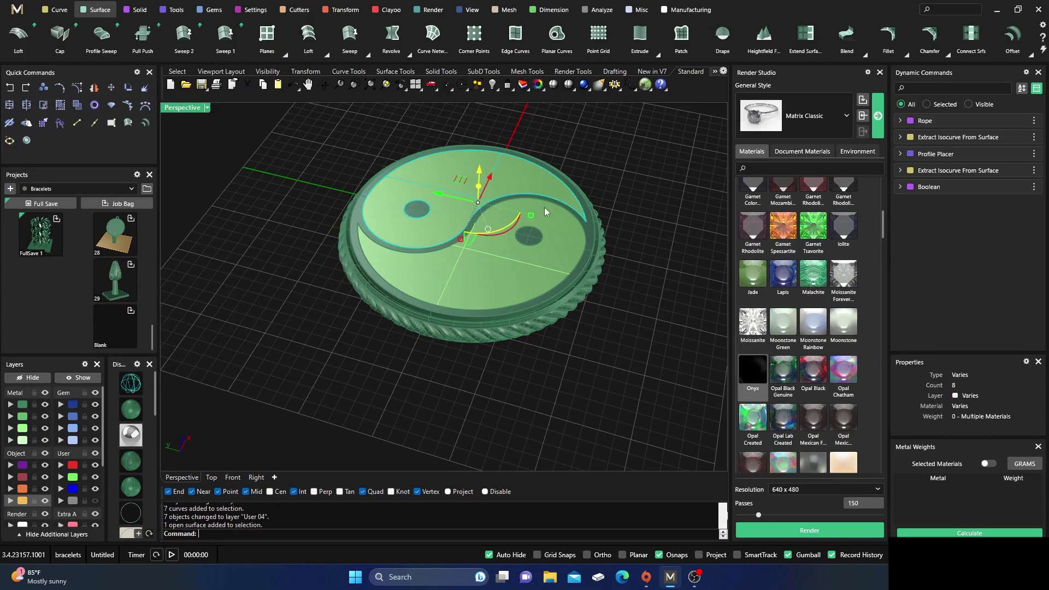
scroll(749, 383, up, 2)
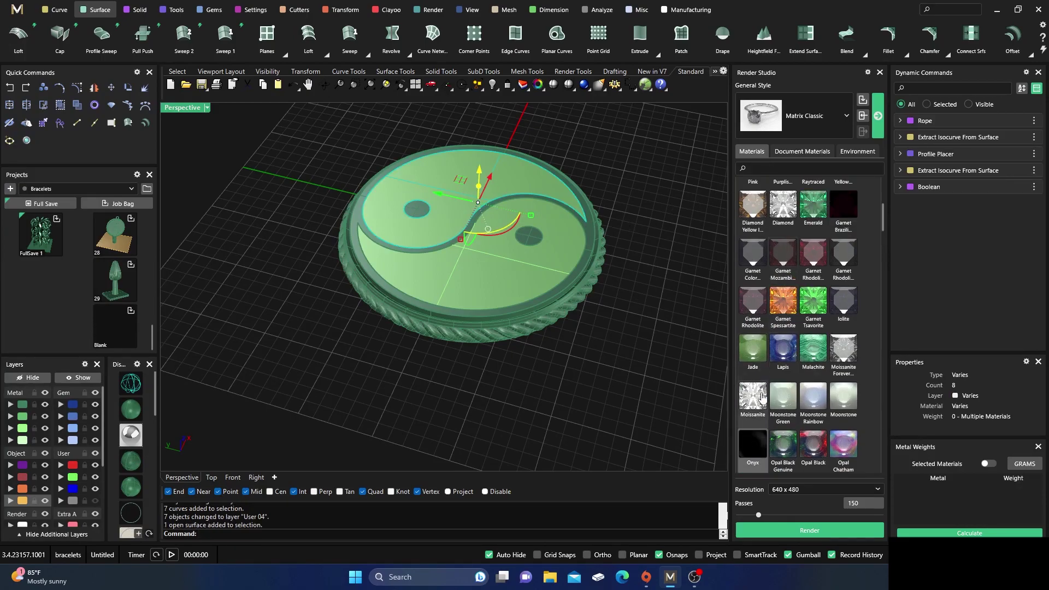
scroll(787, 305, up, 3)
scroll(835, 259, up, 2)
scroll(835, 258, up, 2)
click(814, 214)
click(652, 167)
Apply the Pearl White gem material to the other yin-yang inlay surface.
click(593, 239)
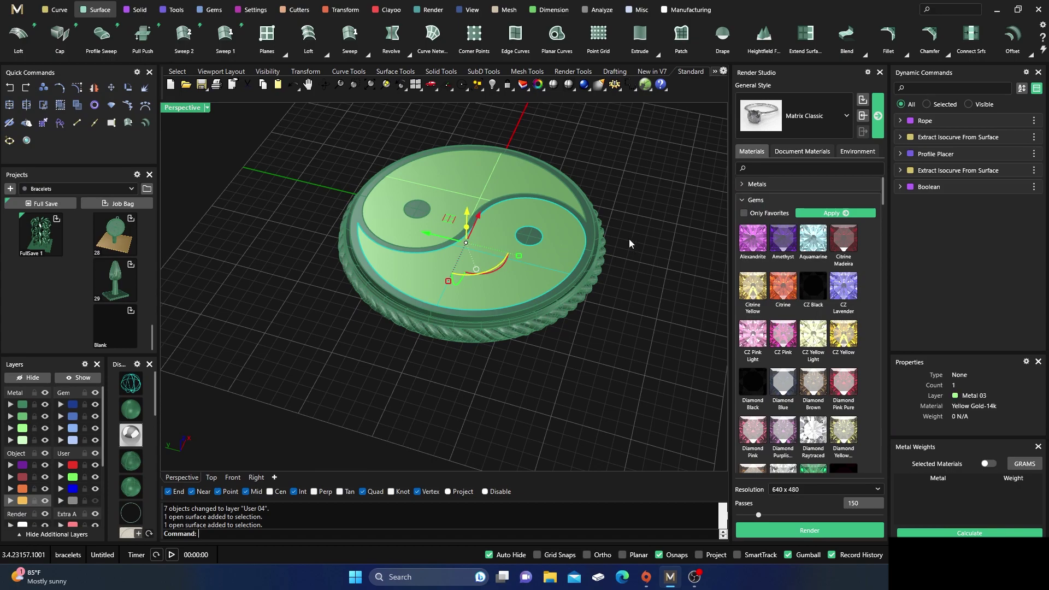
scroll(784, 326, down, 10)
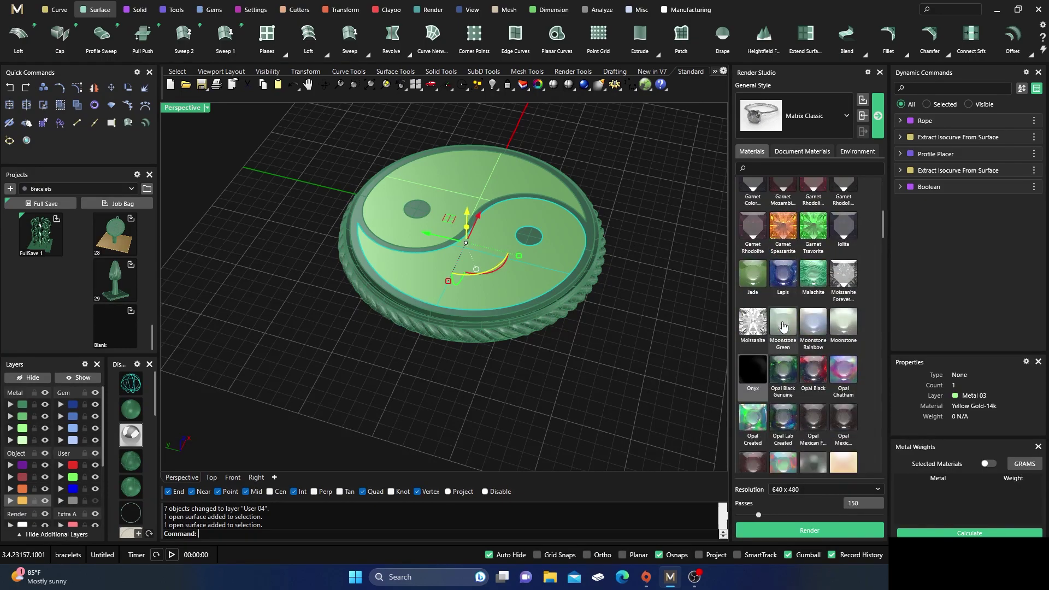
scroll(783, 326, down, 3)
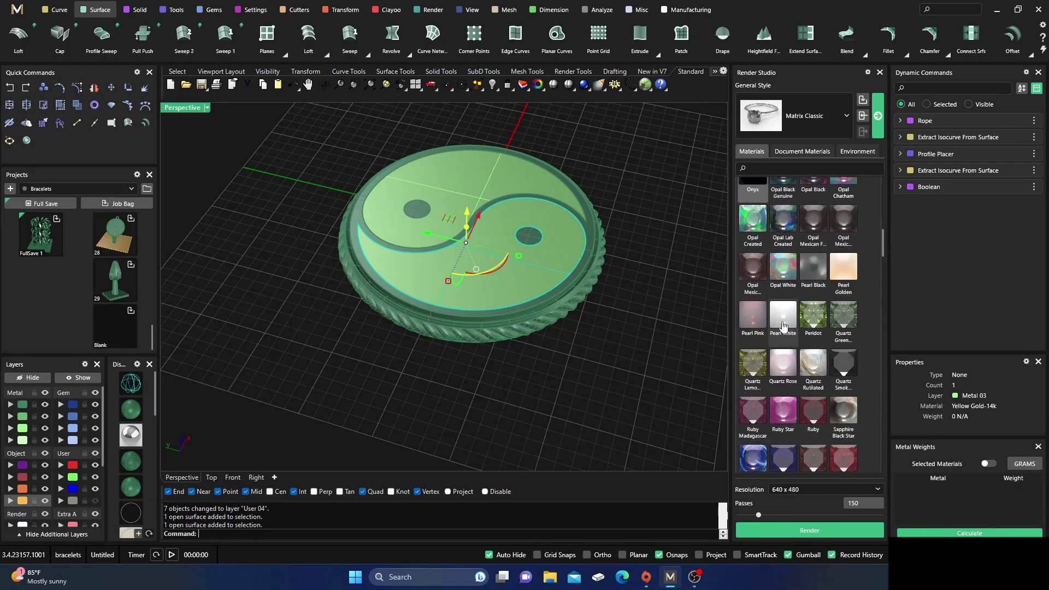
scroll(780, 275, up, 2)
scroll(780, 275, up, 9)
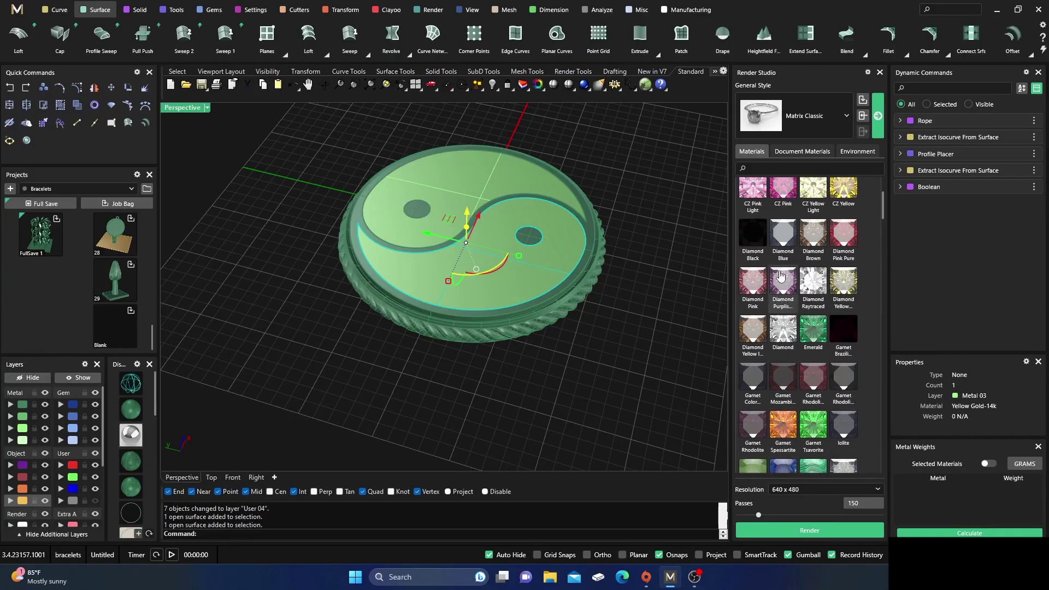
scroll(781, 276, up, 3)
click(869, 213)
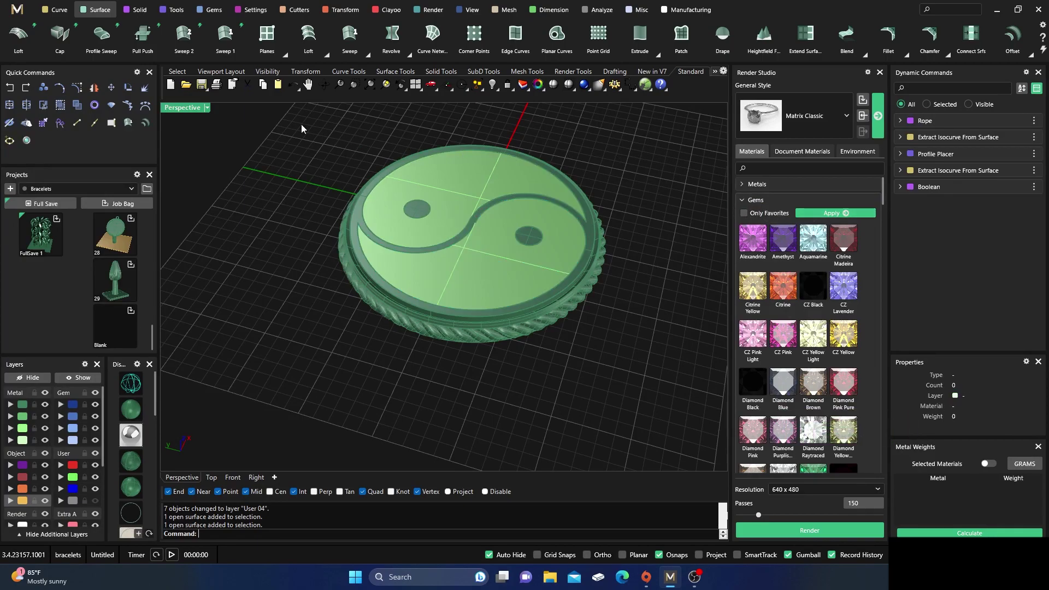
Switch the Perspective viewport to Raytraced display and apply the Matrix Classic render style.
click(207, 108)
click(271, 144)
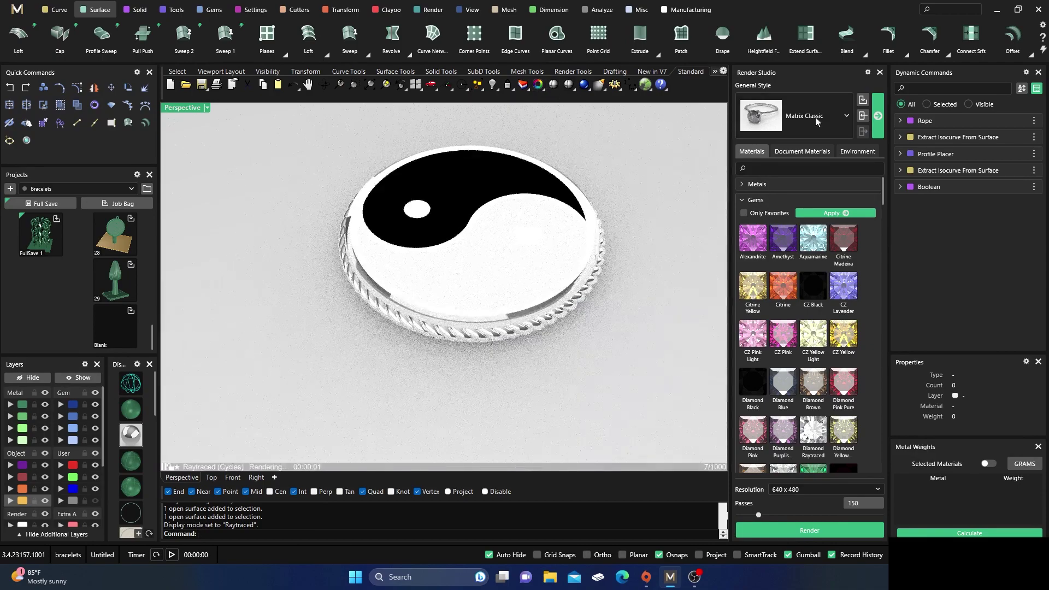
click(879, 117)
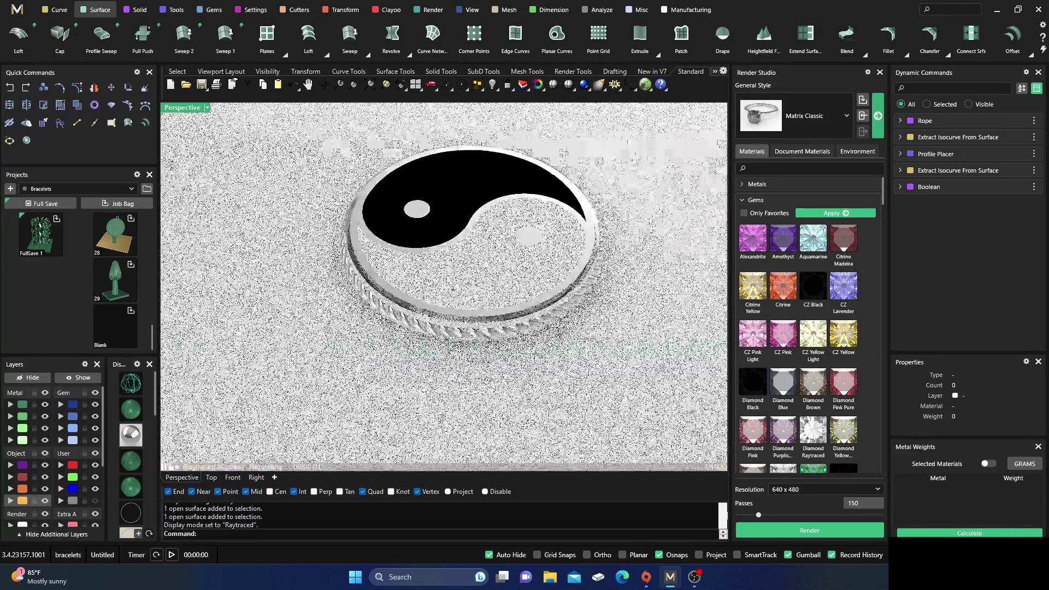
Open the viewport's post effects settings and enable the NVIDIA denoiser.
click(539, 86)
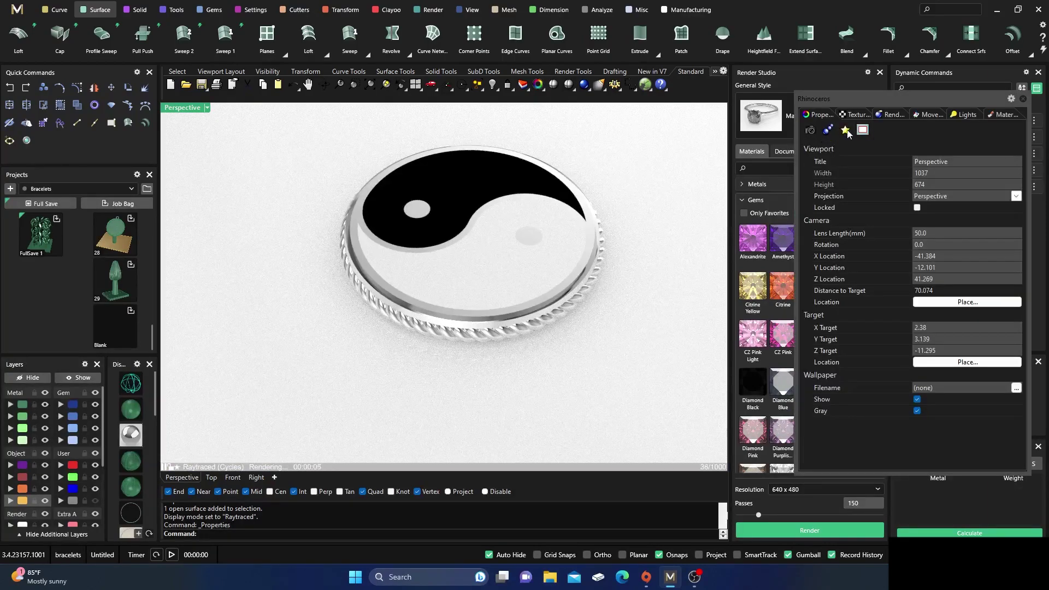
click(845, 130)
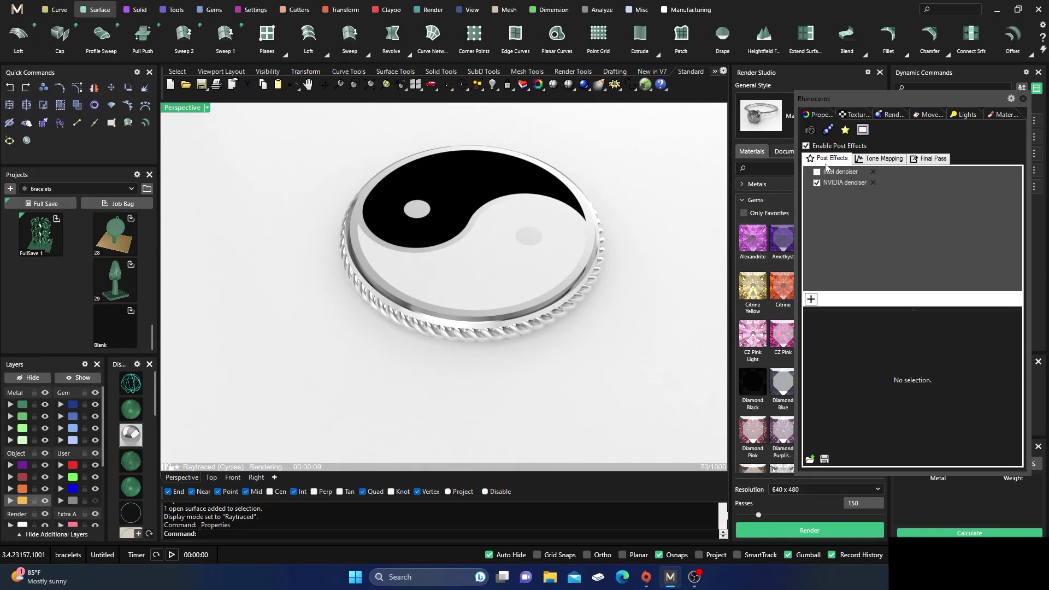
drag(863, 102, 925, 115)
Apply a Yellow Gold-14k render metal to all objects on the Metal 01 layer.
scroll(772, 243, down, 5)
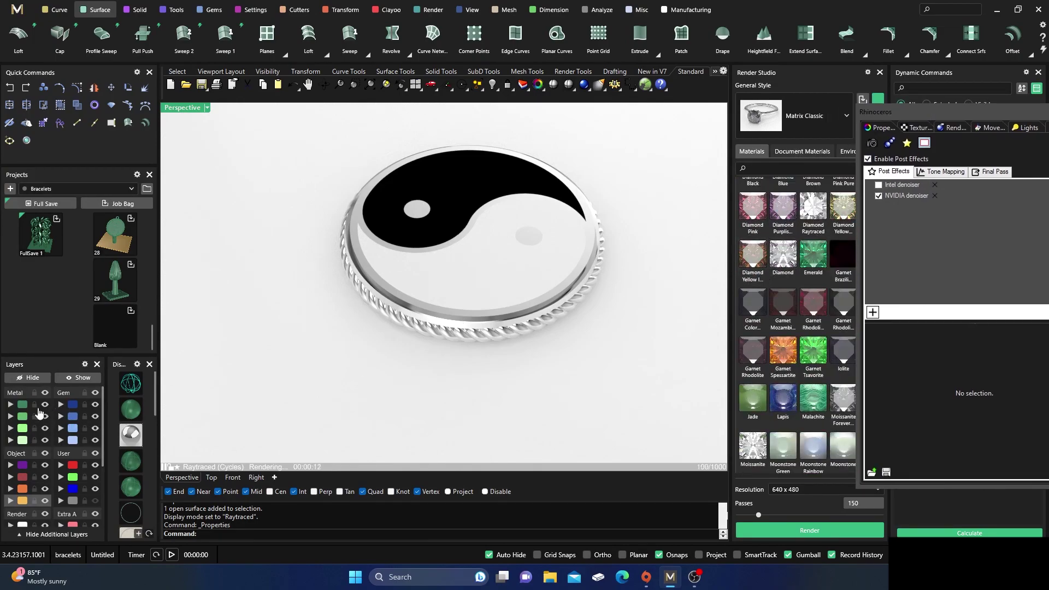
click(22, 406)
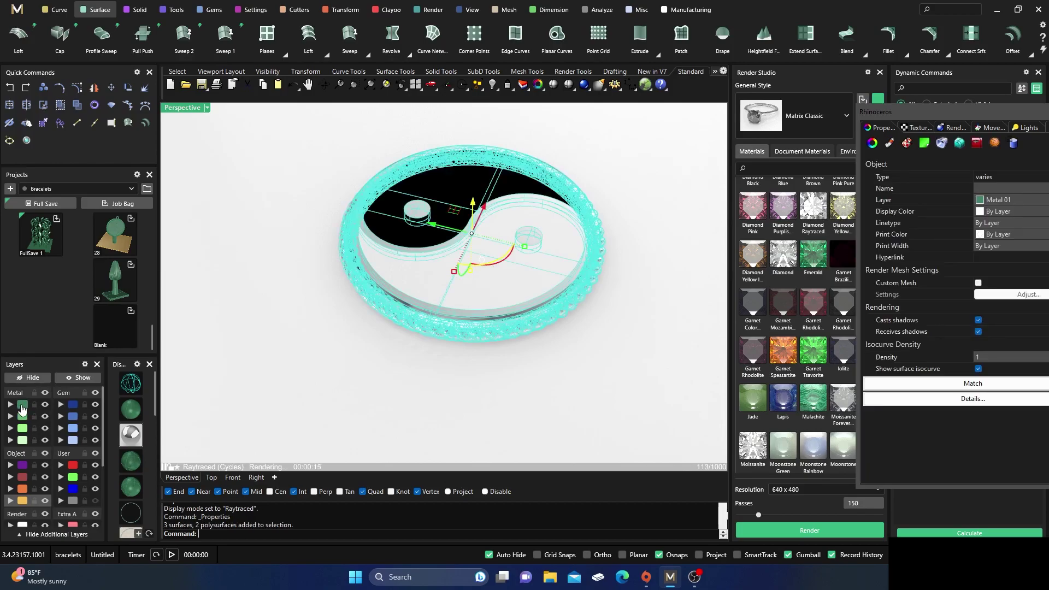
click(22, 407)
scroll(754, 336, down, 15)
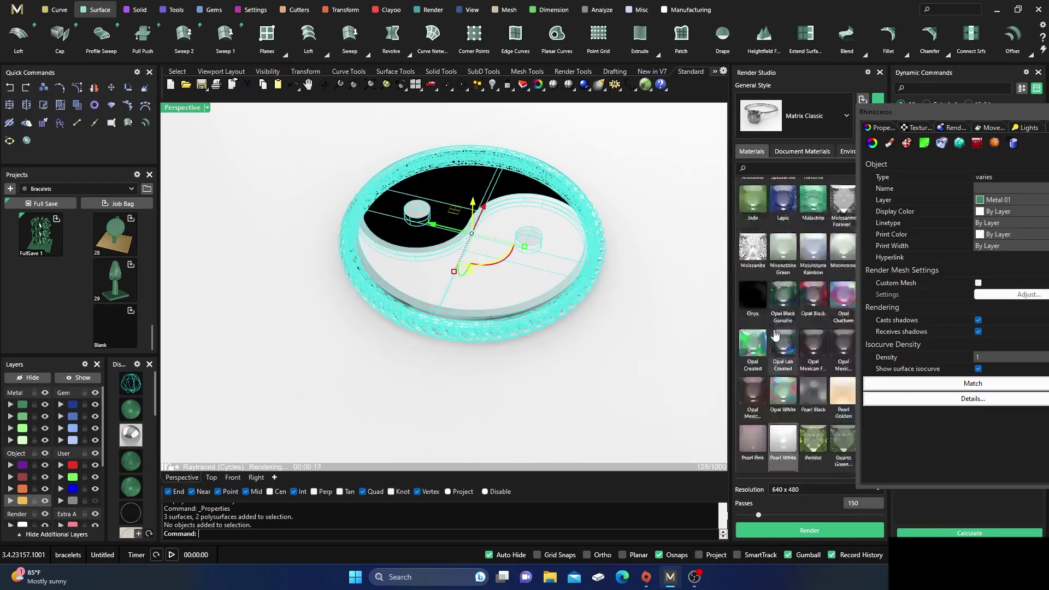
scroll(766, 332, down, 8)
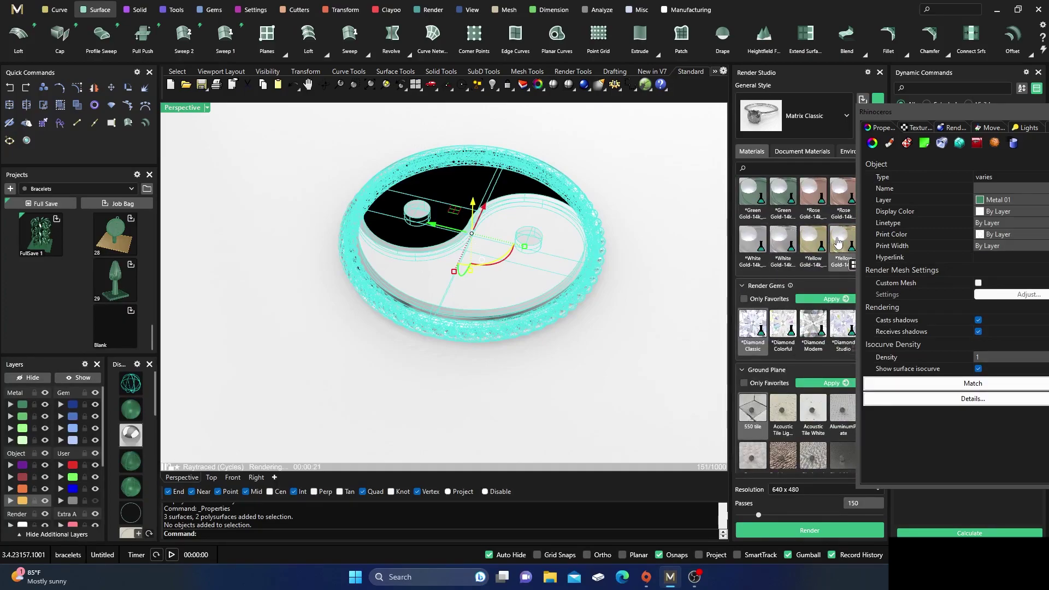
scroll(822, 284, up, 5)
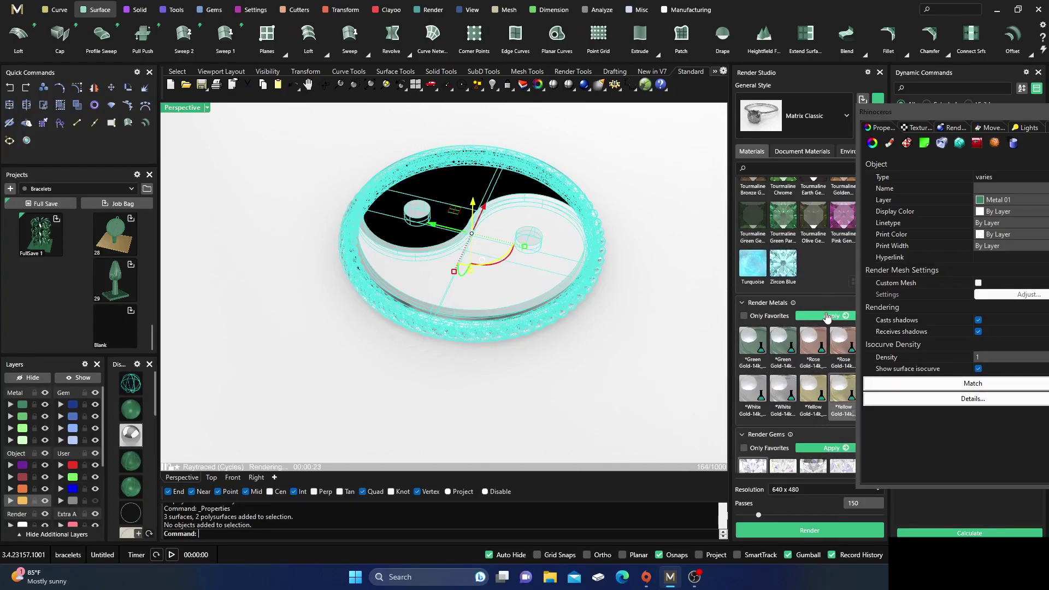
click(827, 316)
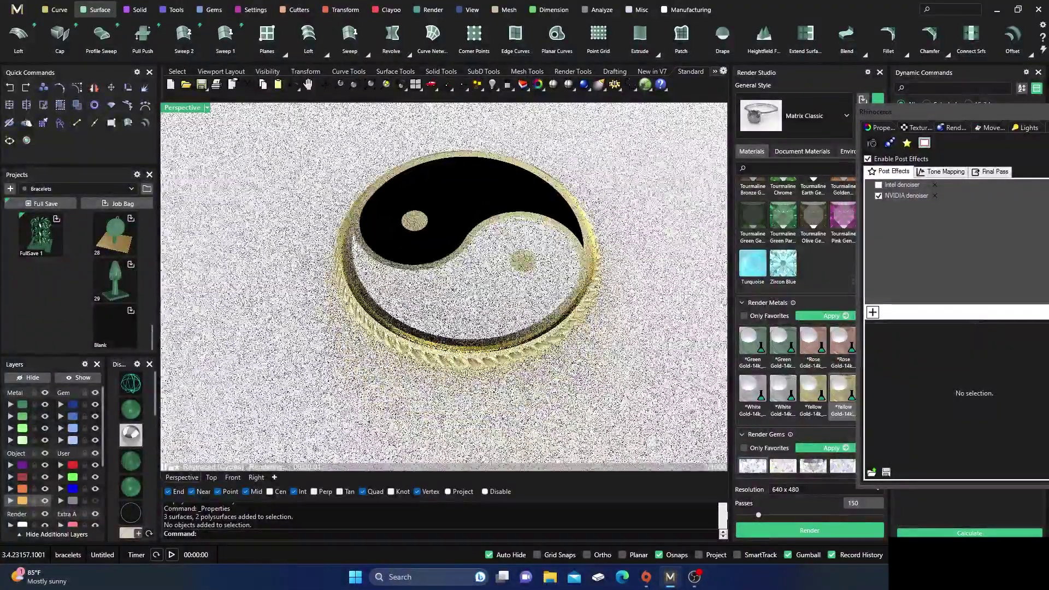
Apply the Black Shiny material to the ground plane.
scroll(743, 289, down, 3)
scroll(742, 289, down, 10)
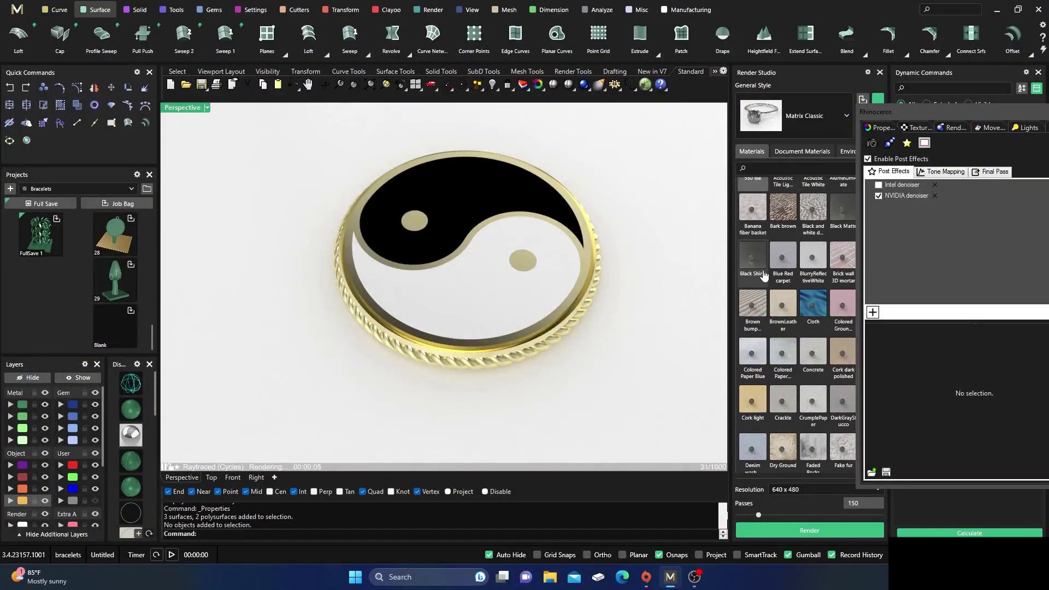
click(759, 262)
scroll(792, 306, up, 2)
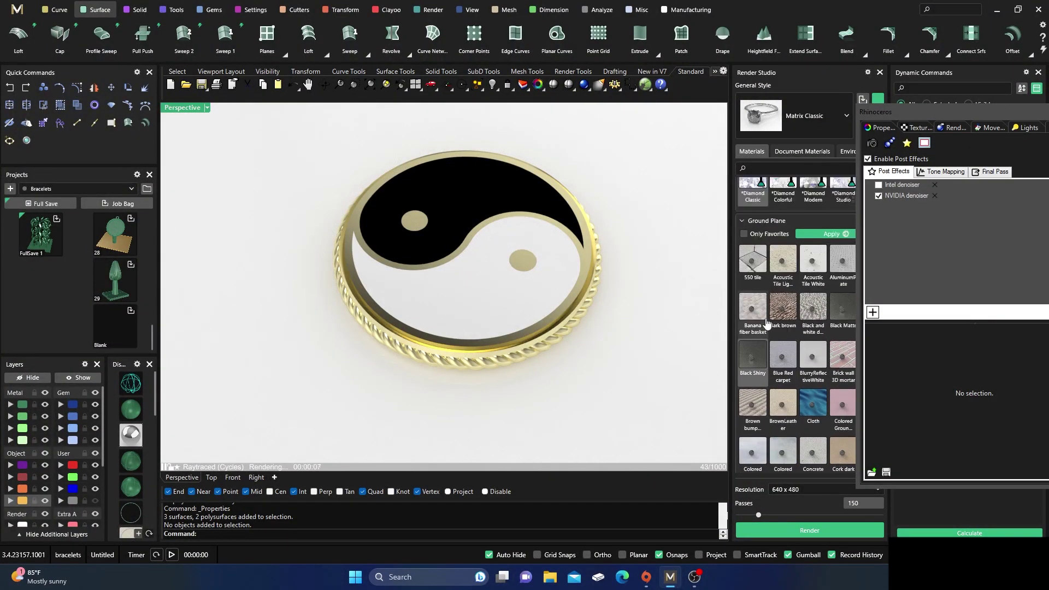
click(826, 234)
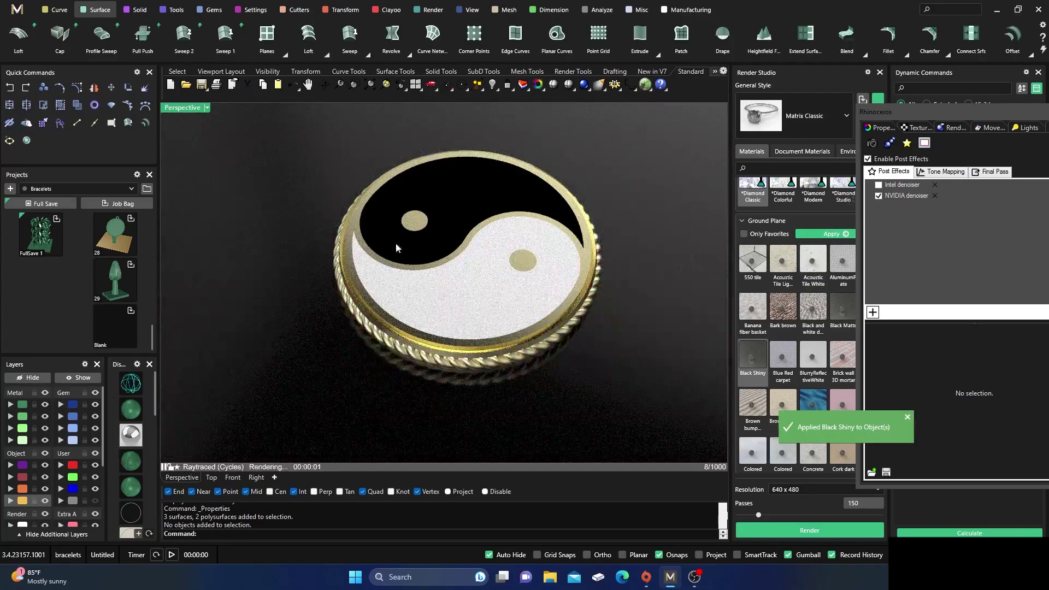
Examine the raytraced disc from several angles, checking the gold rim, inlays and ground reflections.
right_drag(403, 243, 305, 253)
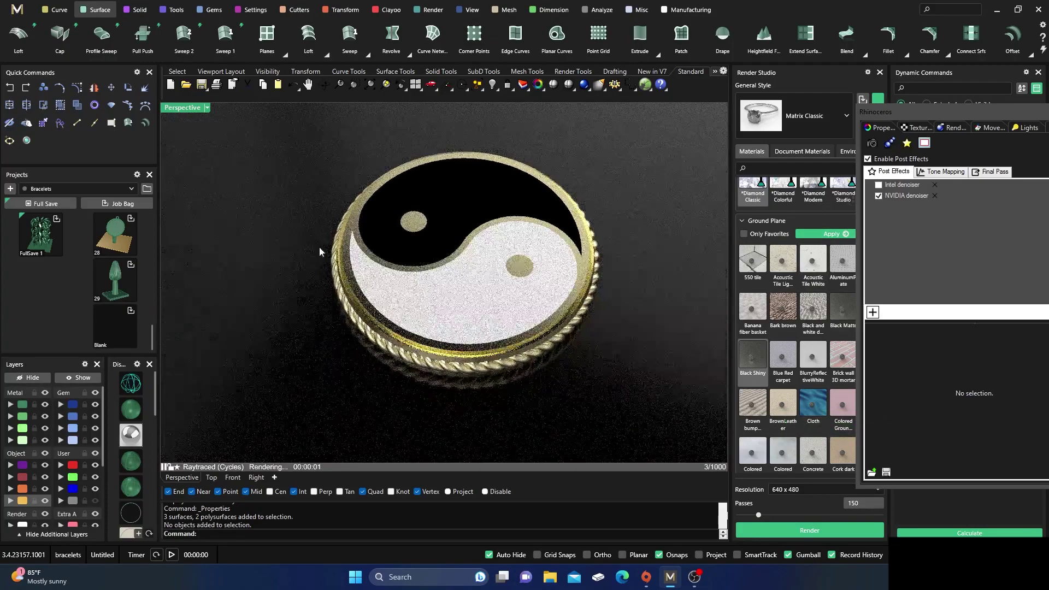
scroll(529, 232, up, 2)
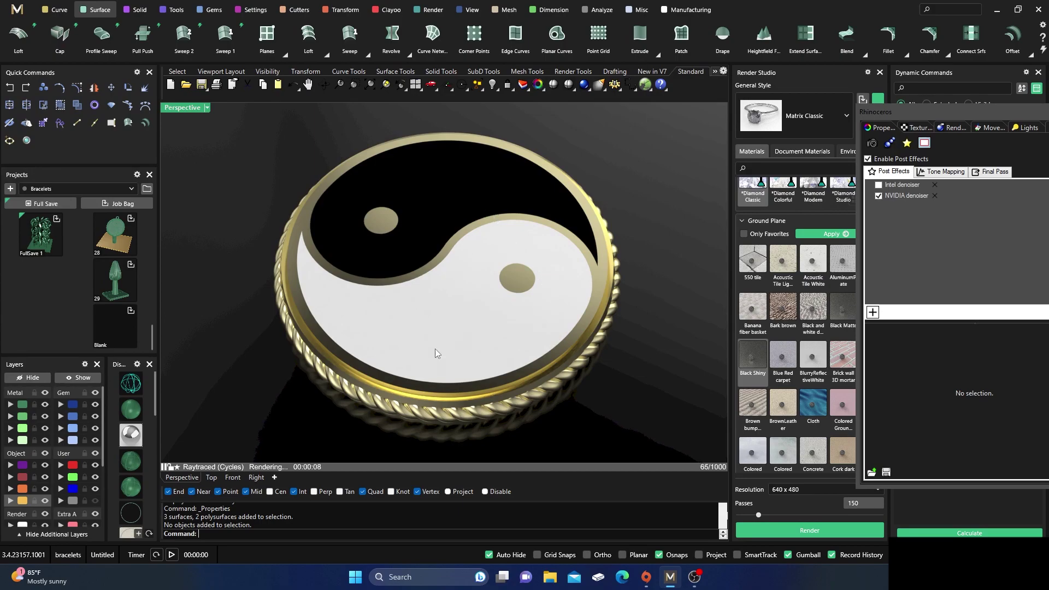
right_drag(440, 205, 420, 315)
right_drag(531, 223, 535, 236)
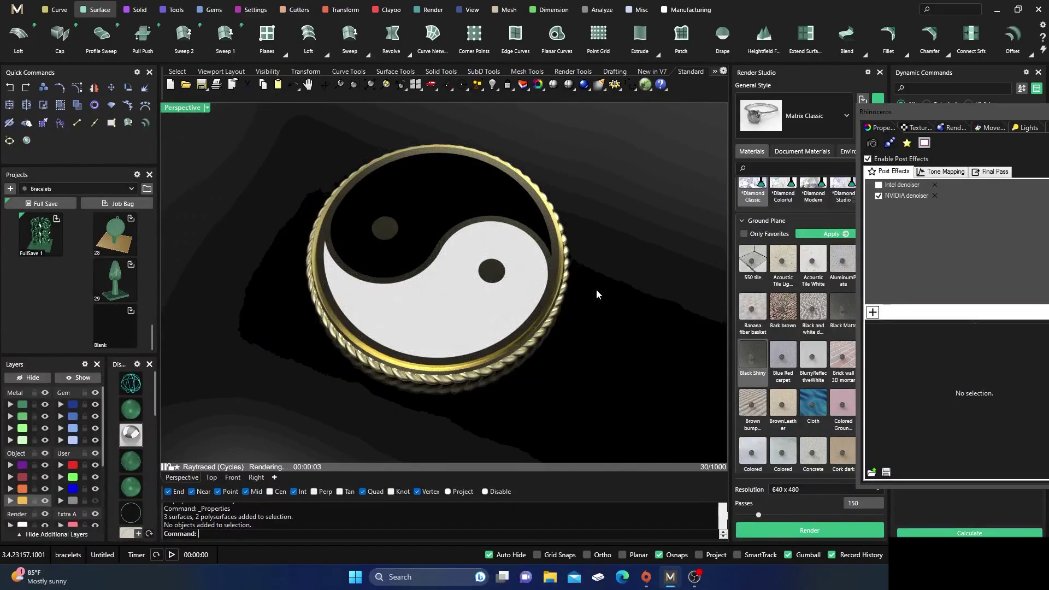
right_drag(589, 328, 590, 321)
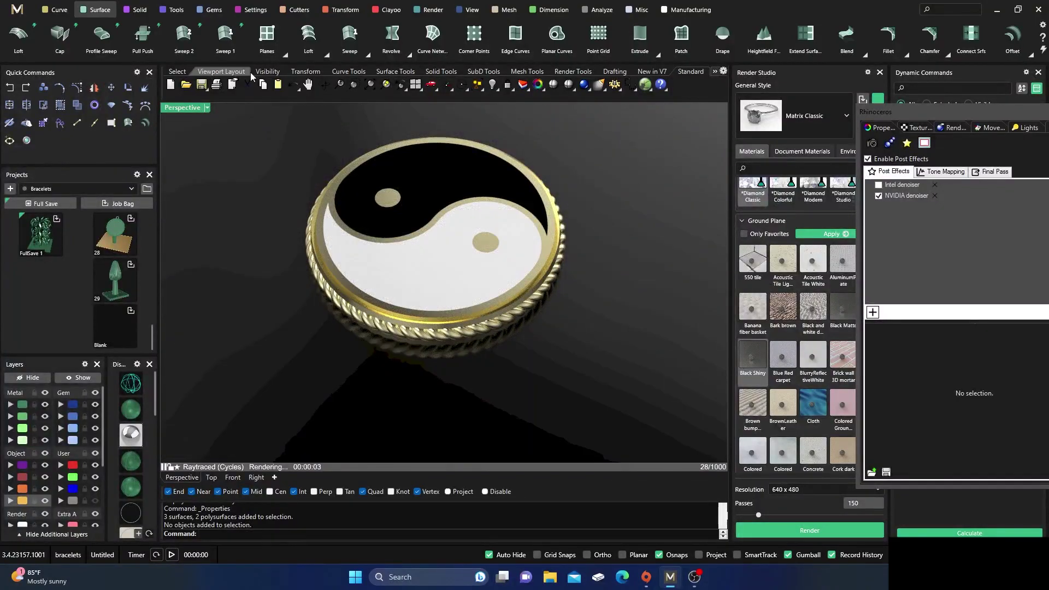
mouse_move(559, 407)
right_down()
mouse_move(577, 398)
mouse_move(569, 390)
right_up()
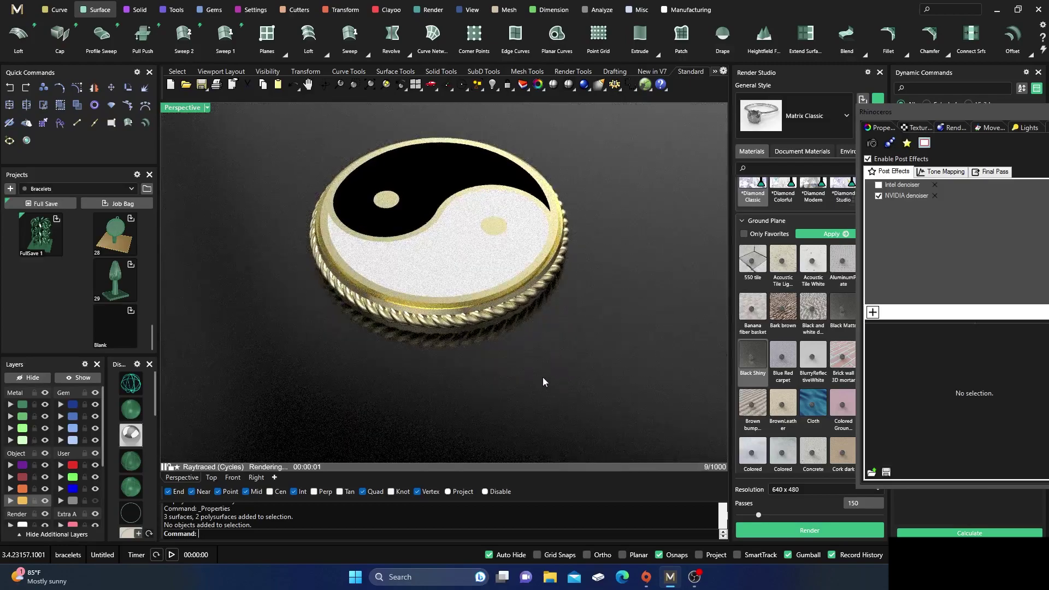